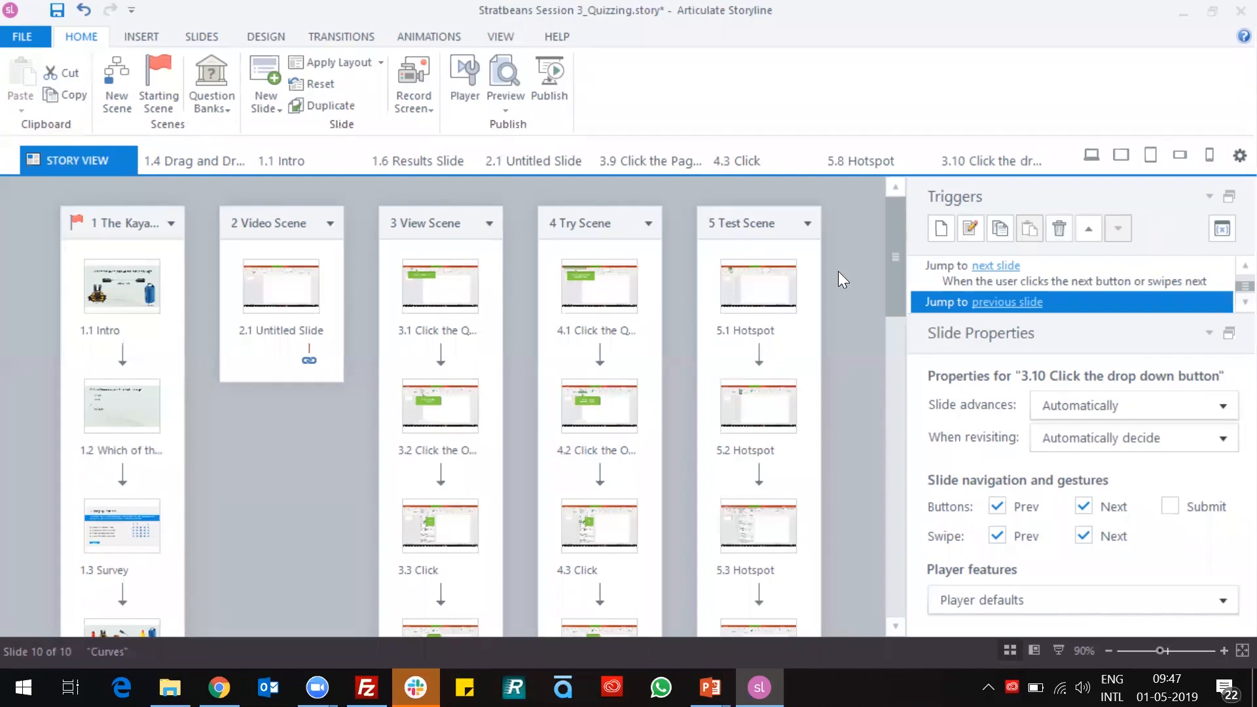
- Open the project's player properties in a maximized window and set the player style to Classic
{"action": "left_click", "coordinate": [463, 71]}
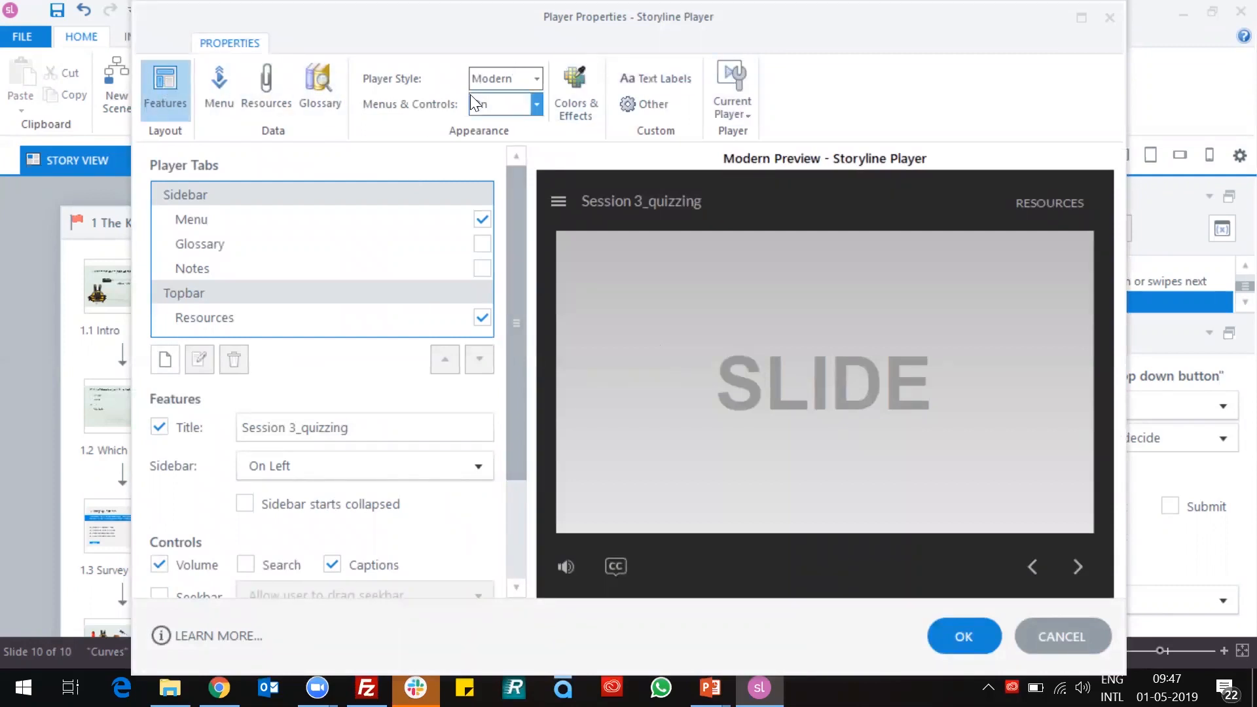
{"action": "left_click", "coordinate": [536, 78]}
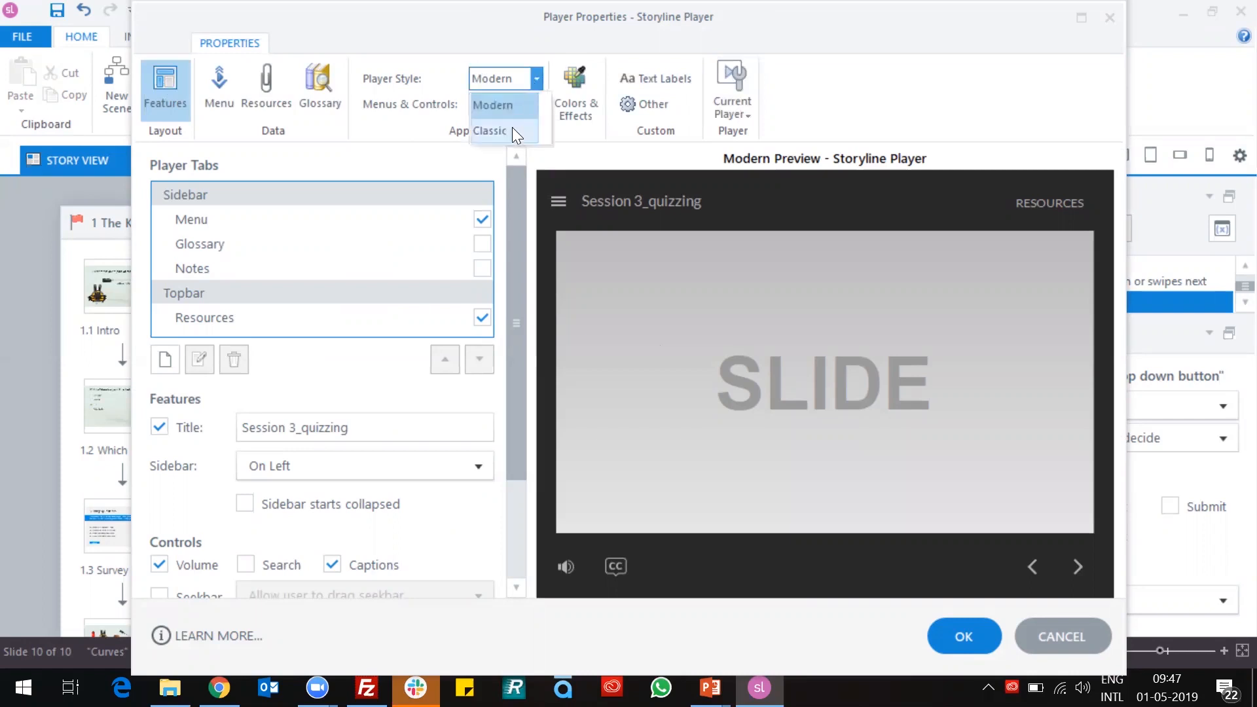
{"action": "left_click", "coordinate": [1081, 18]}
{"action": "left_click", "coordinate": [1081, 17]}
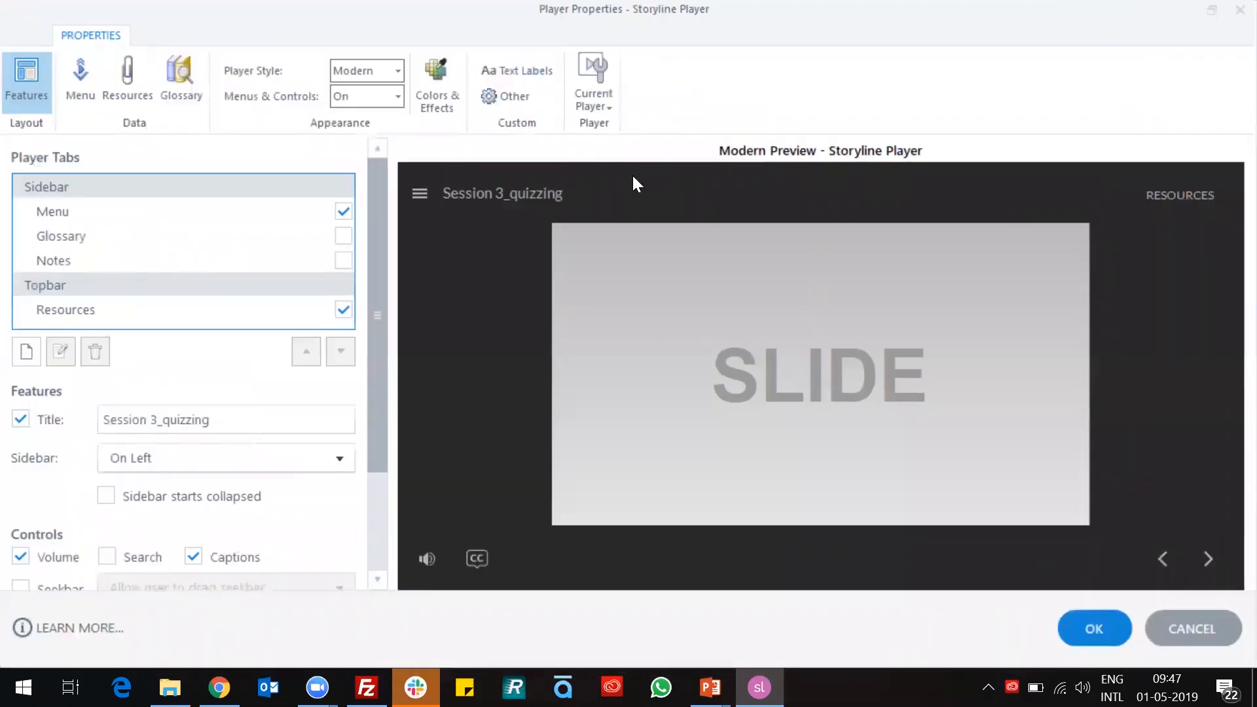
{"action": "left_click", "coordinate": [399, 70]}
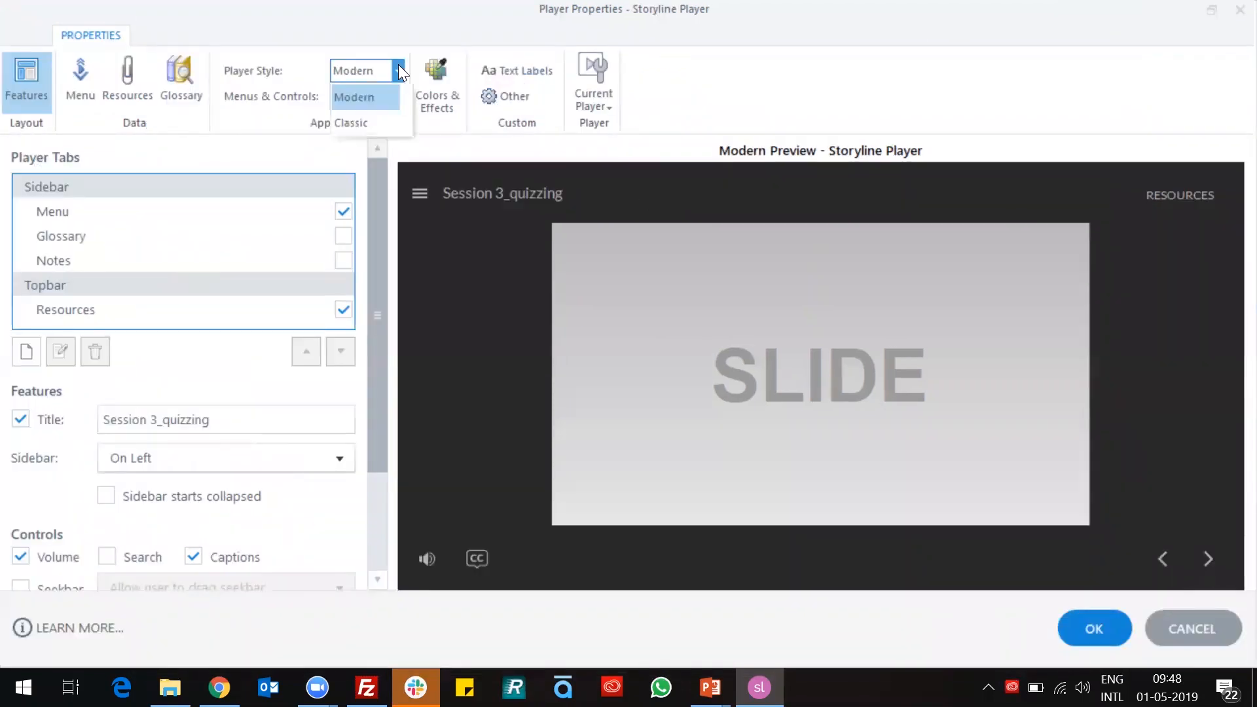
{"action": "left_click", "coordinate": [367, 124]}
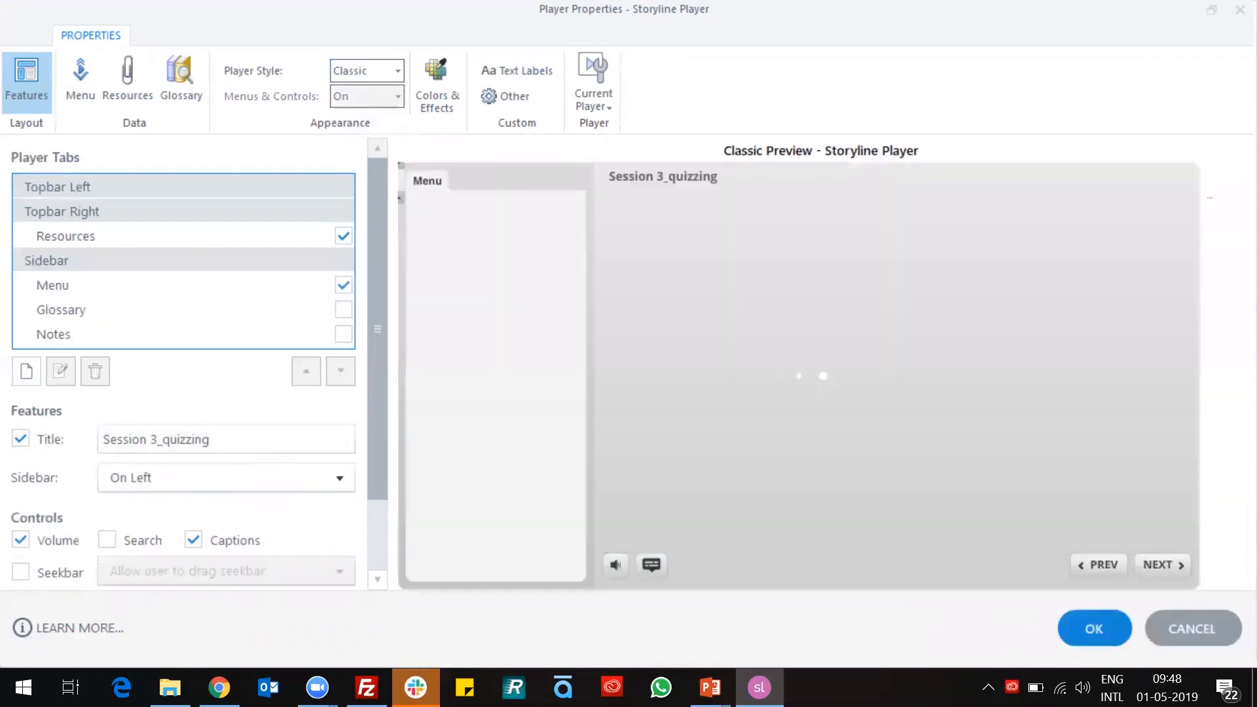
- Switch to Chrome, open the Managing Remote Workers demo from the Session 1 bookmarks in a new tab, and resume the course
{"action": "left_click", "coordinate": [219, 687]}
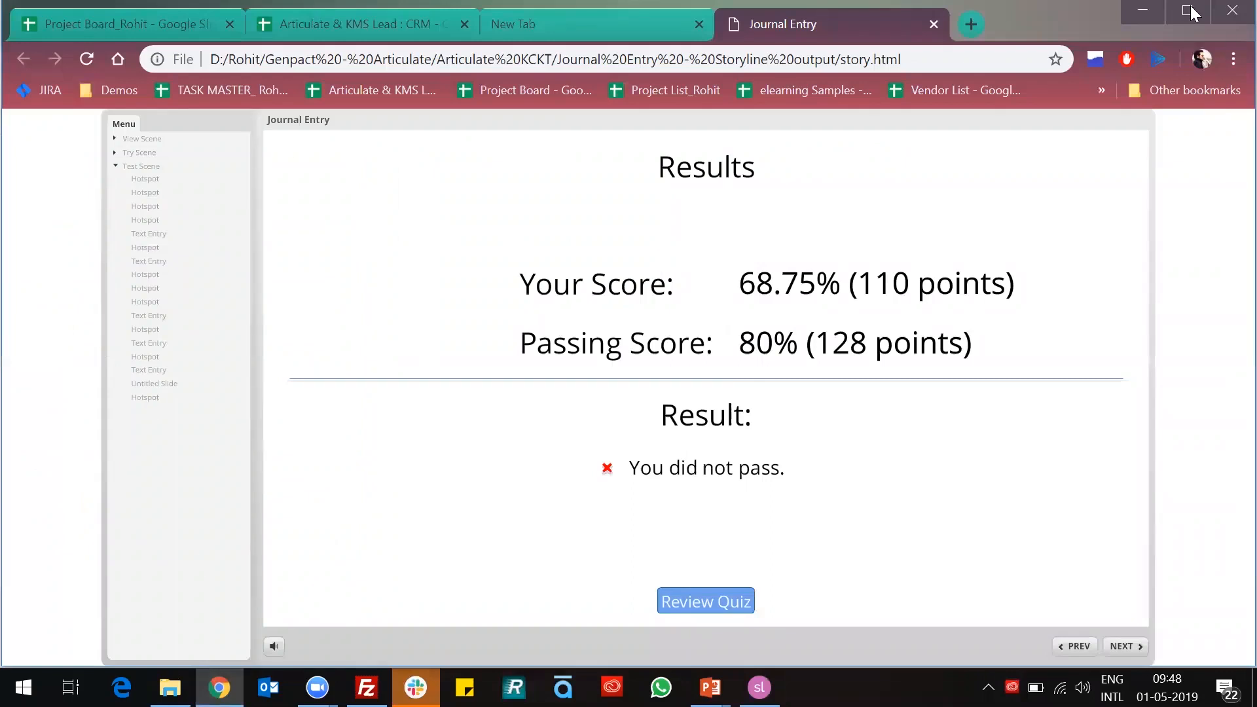
{"action": "left_click", "coordinate": [1146, 11]}
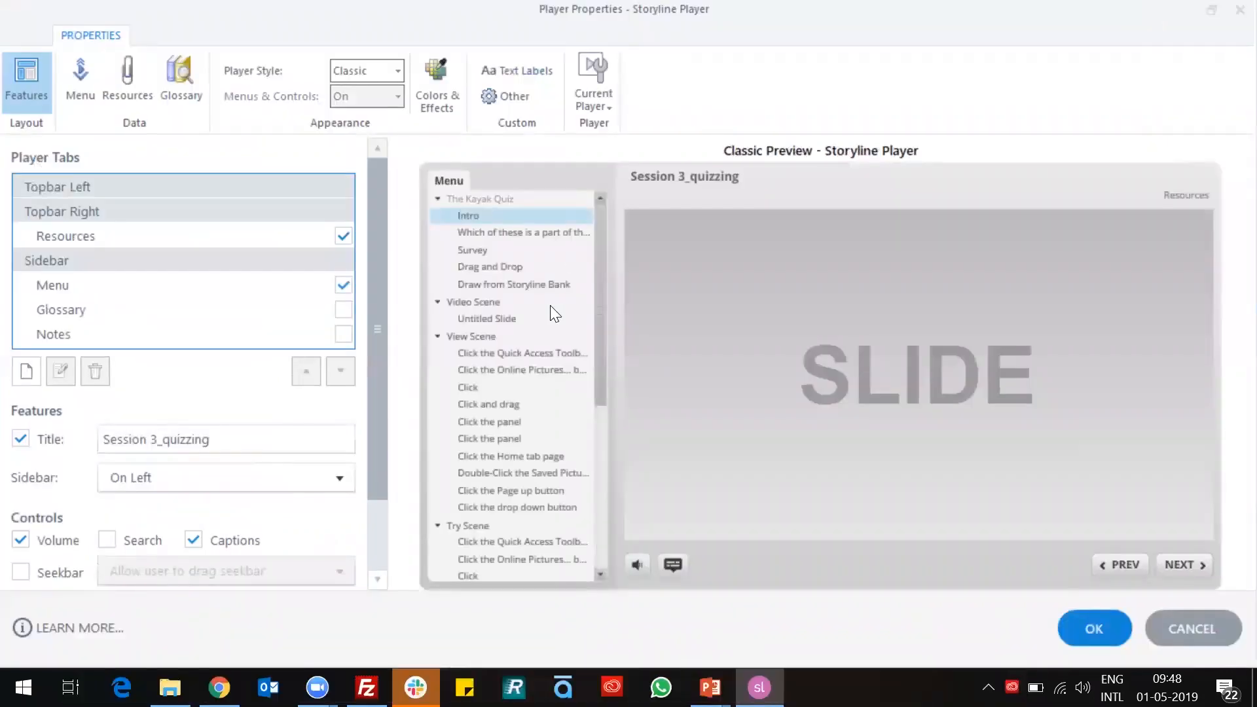
{"action": "left_click", "coordinate": [221, 685]}
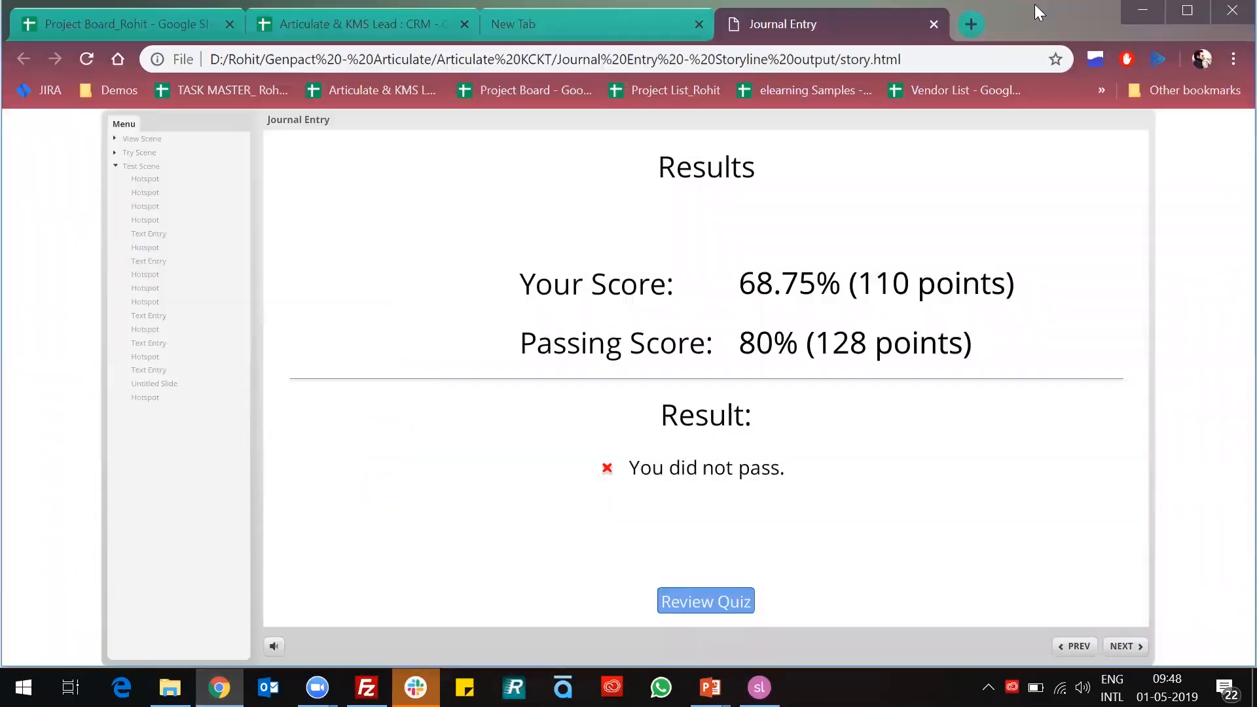
{"action": "key", "text": "ctrl+t"}
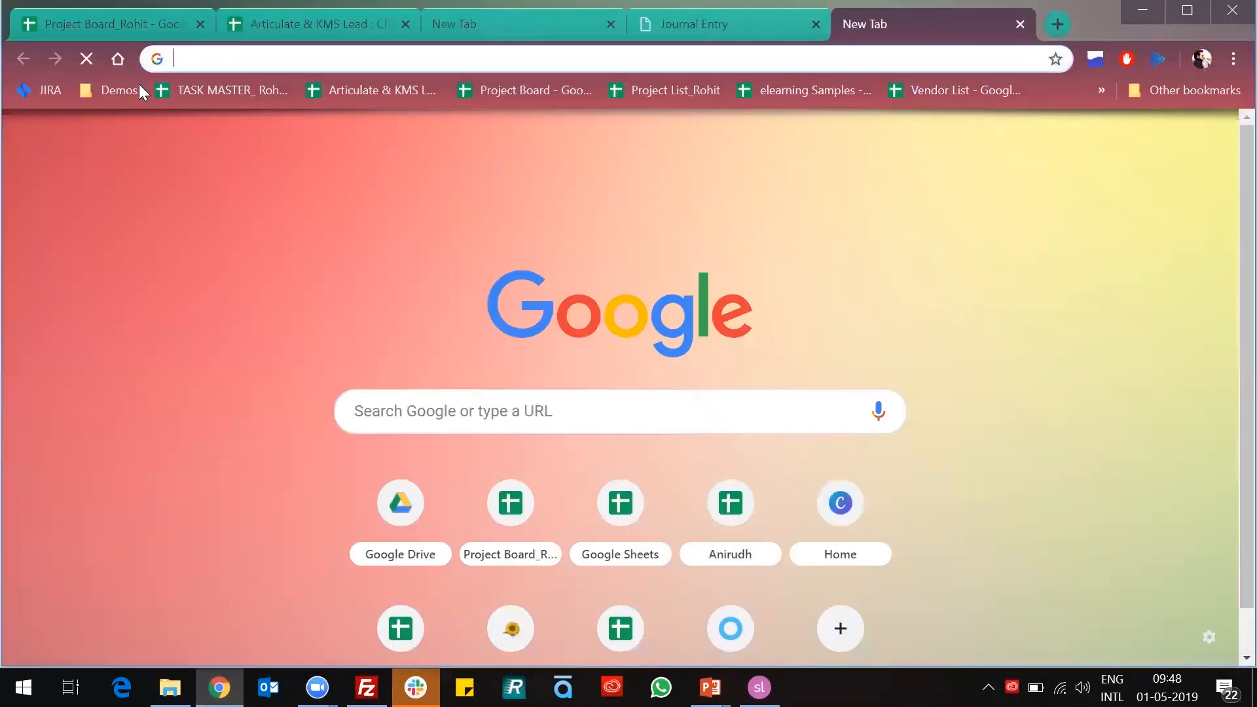
{"action": "left_click", "coordinate": [108, 90]}
{"action": "mouse_move", "coordinate": [185, 233]}
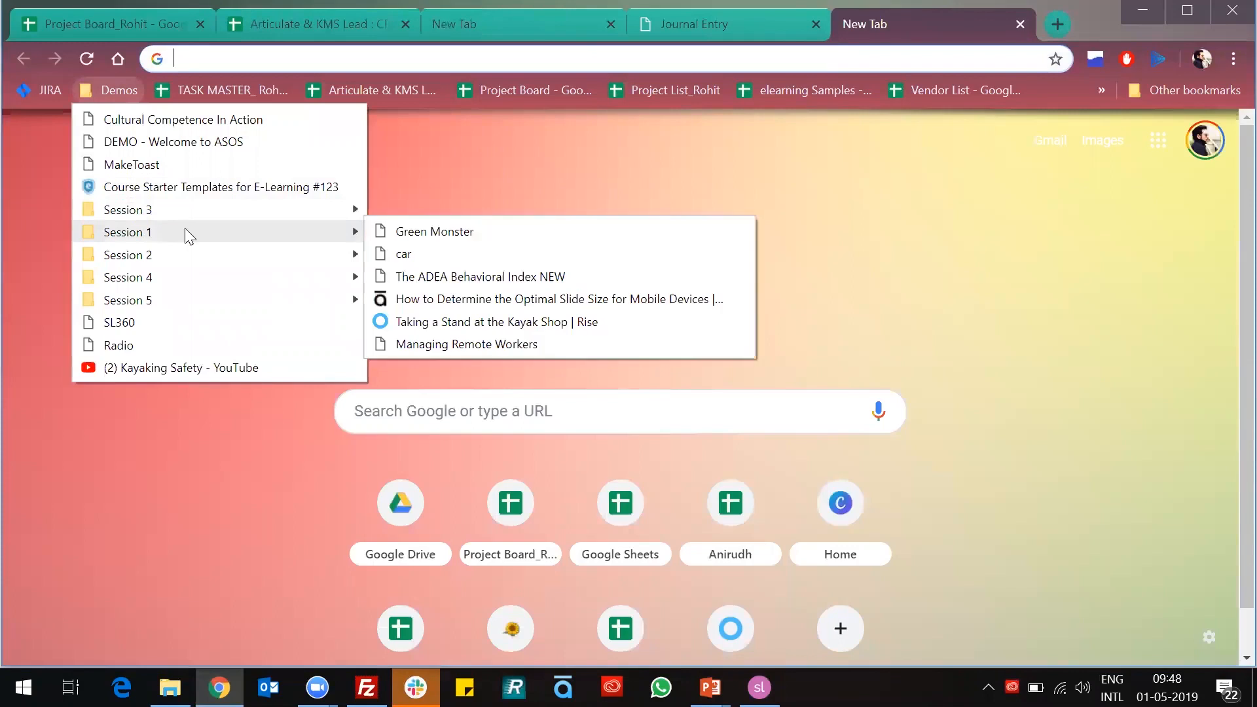
{"action": "left_click", "coordinate": [462, 345]}
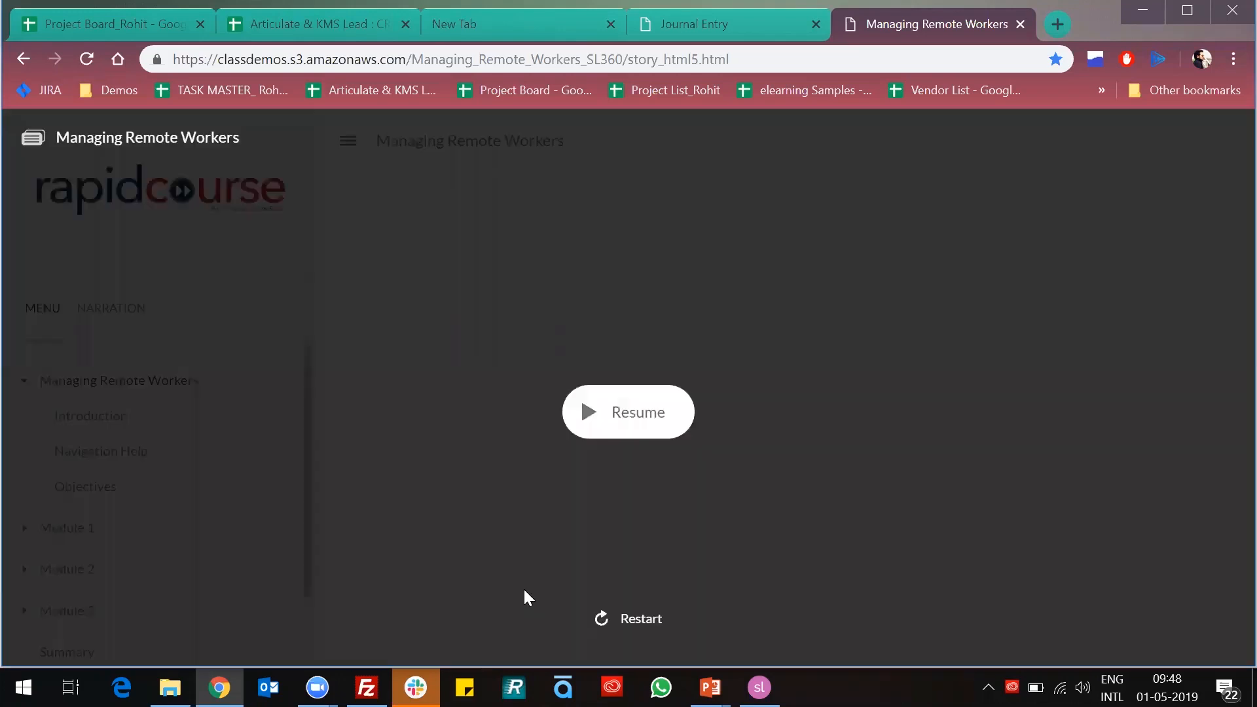
{"action": "left_click", "coordinate": [635, 430]}
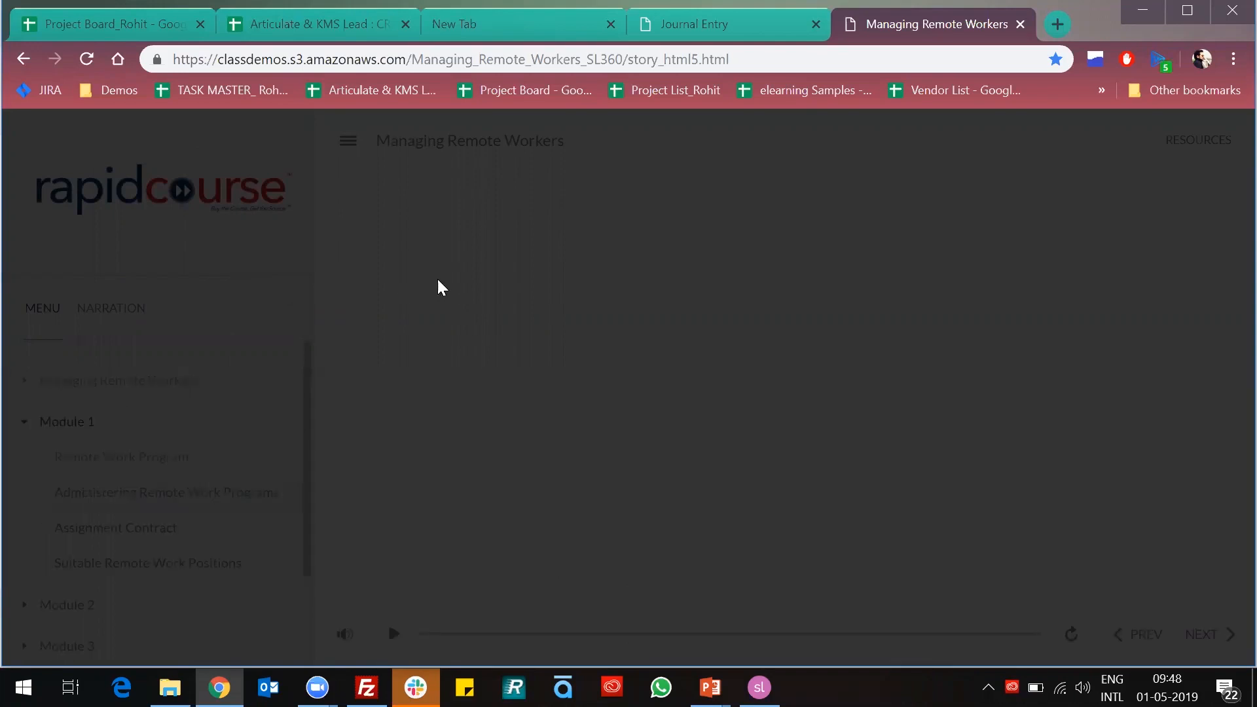
- Compare the Journal Entry course player with the Managing Remote Workers player, pausing the latter's playback and examining its sidebar menu
{"action": "left_click", "coordinate": [758, 30]}
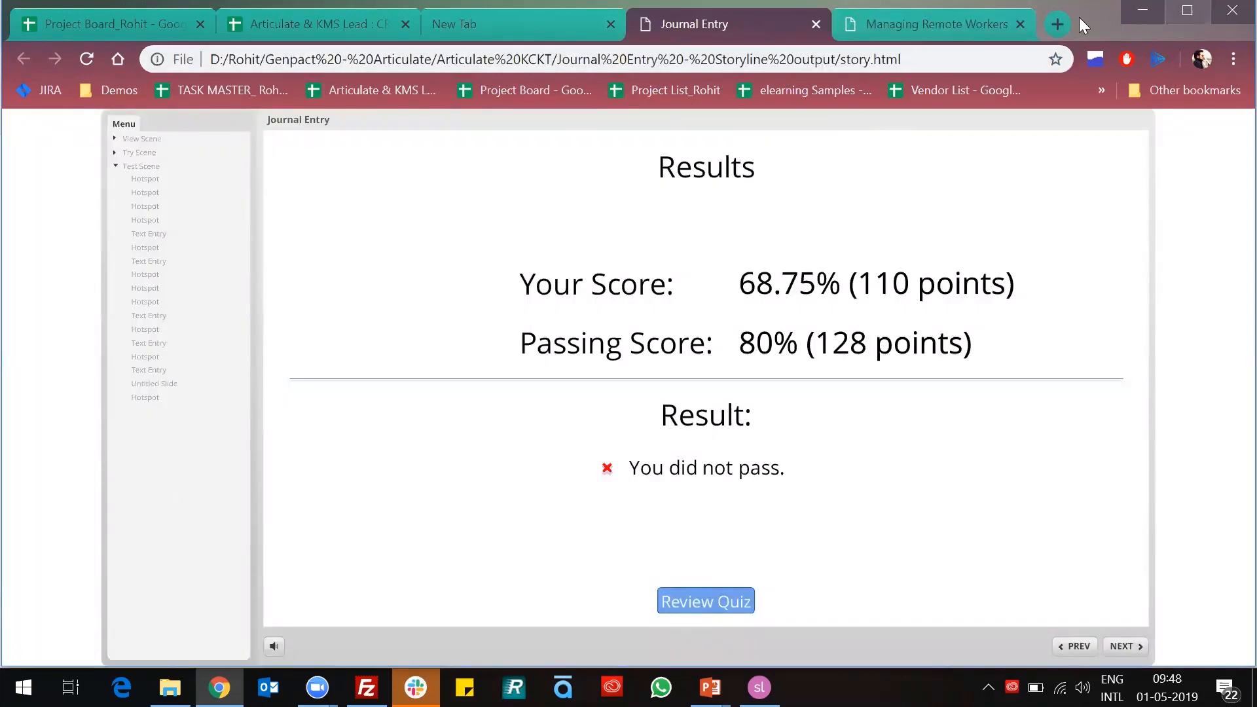
{"action": "key", "text": "ctrl+Tab"}
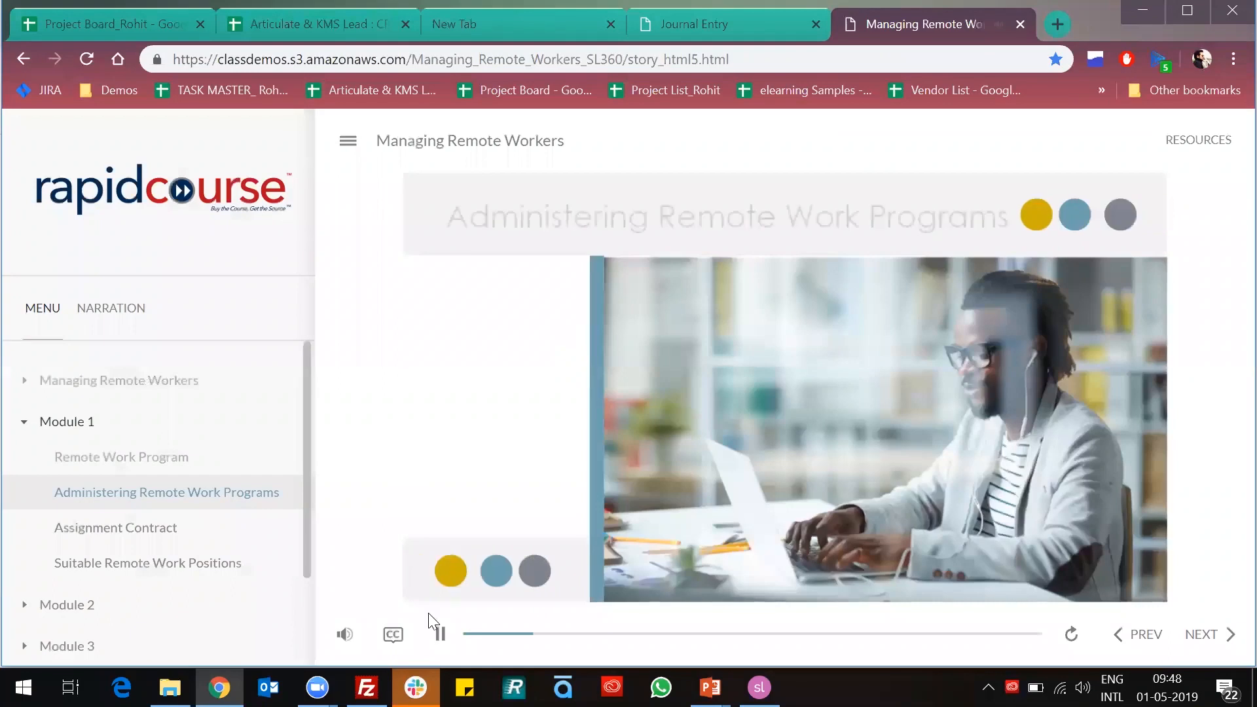
{"action": "left_click", "coordinate": [440, 633]}
{"action": "scroll", "coordinate": [154, 419], "scroll_direction": "down", "scroll_amount": 2}
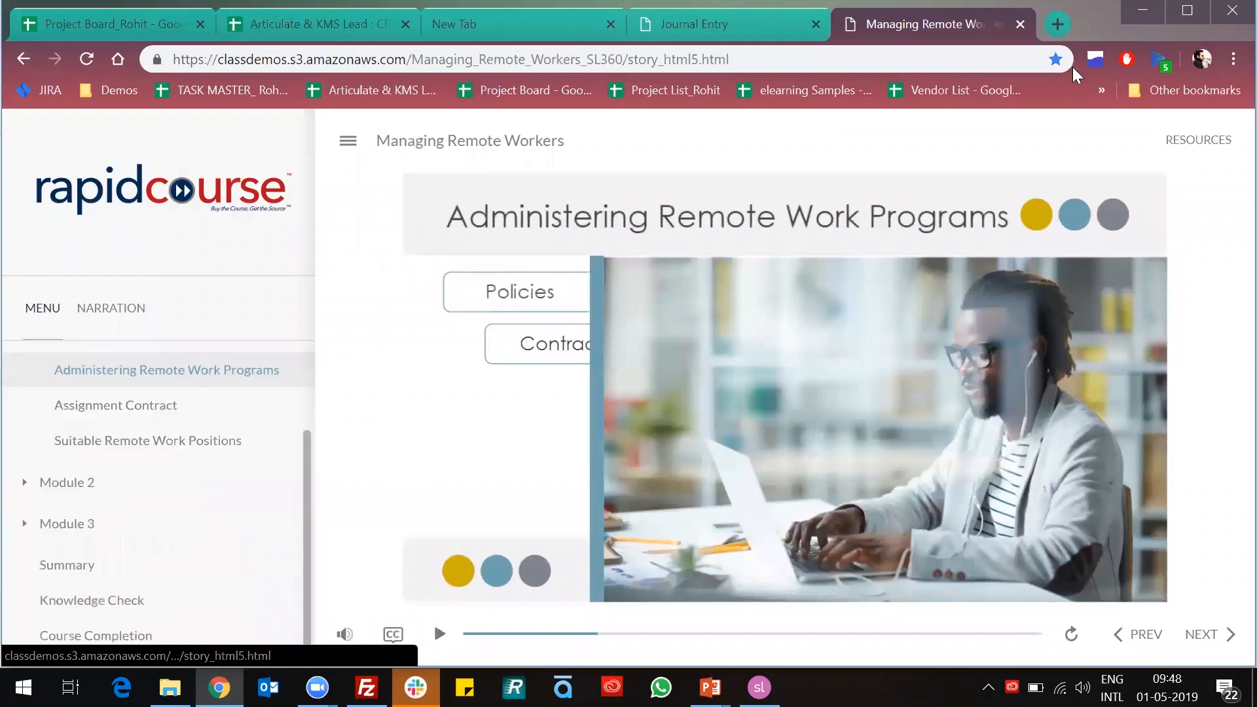
- Shrink the browser window to a narrow phone-like width, and reduce its height to imitate a small landscape screen
{"action": "left_click", "coordinate": [1192, 10]}
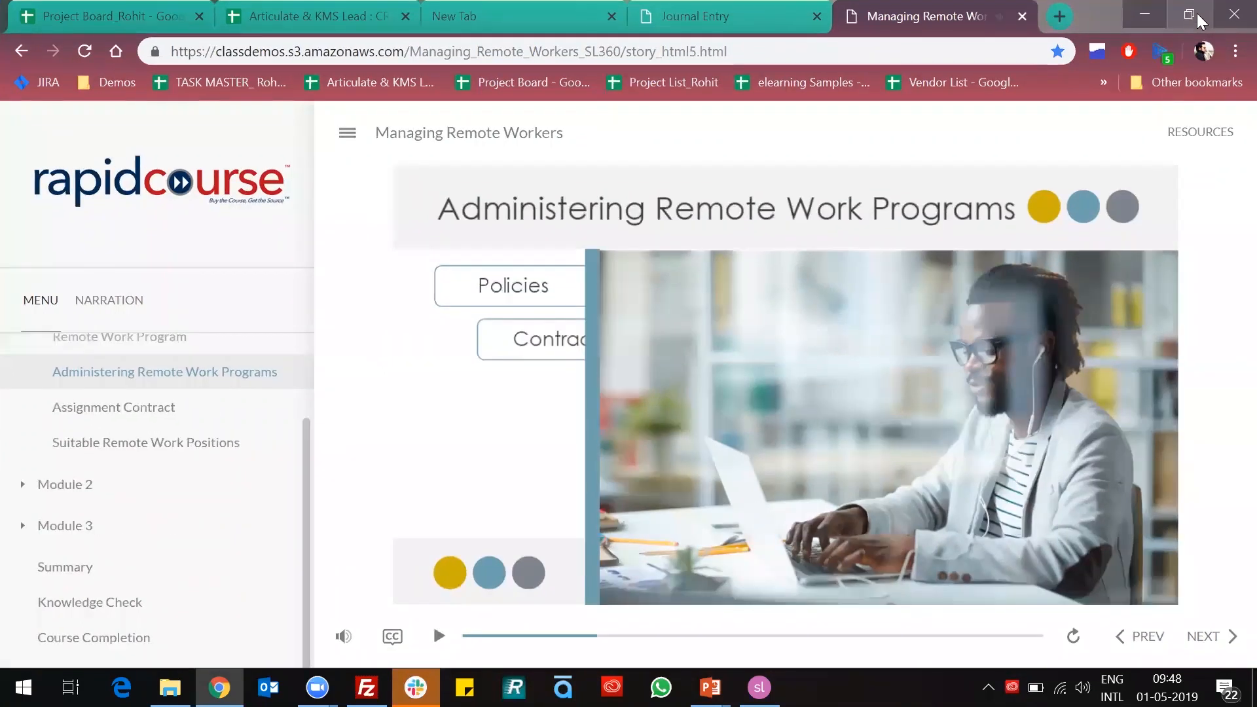
{"action": "left_click", "coordinate": [1189, 15]}
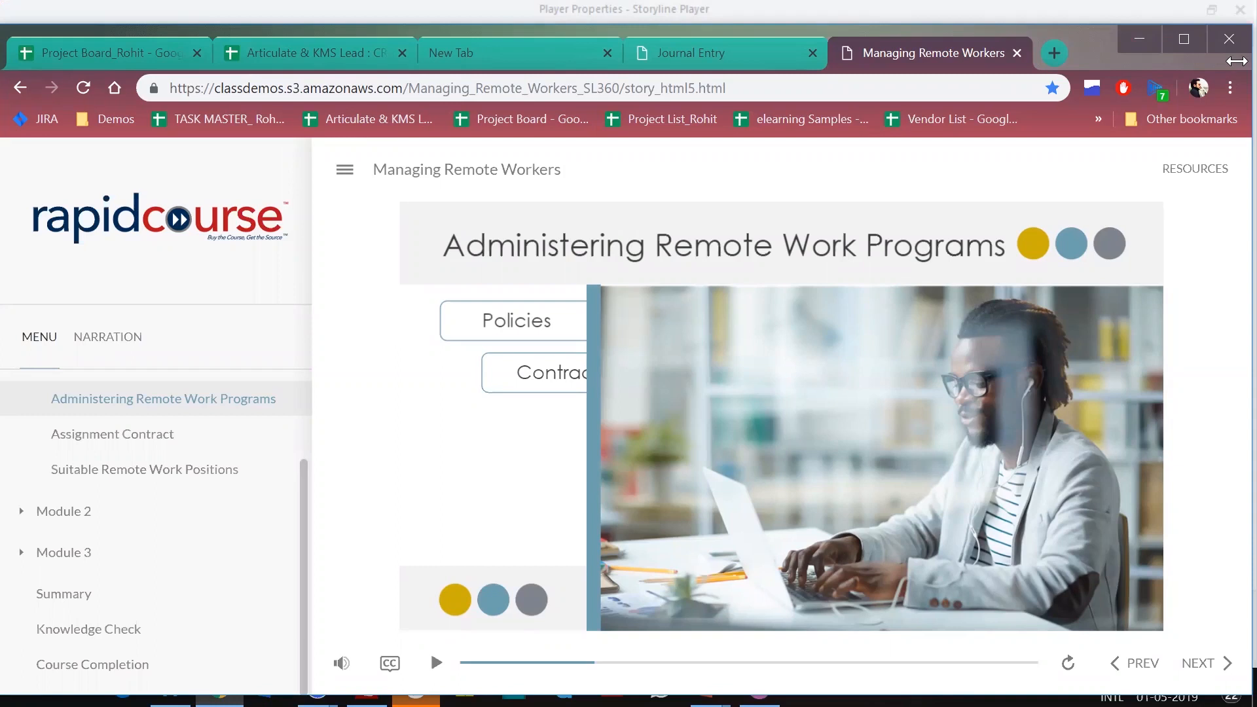
{"action": "left_click_drag", "start_coordinate": [1236, 61], "coordinate": [451, 61]}
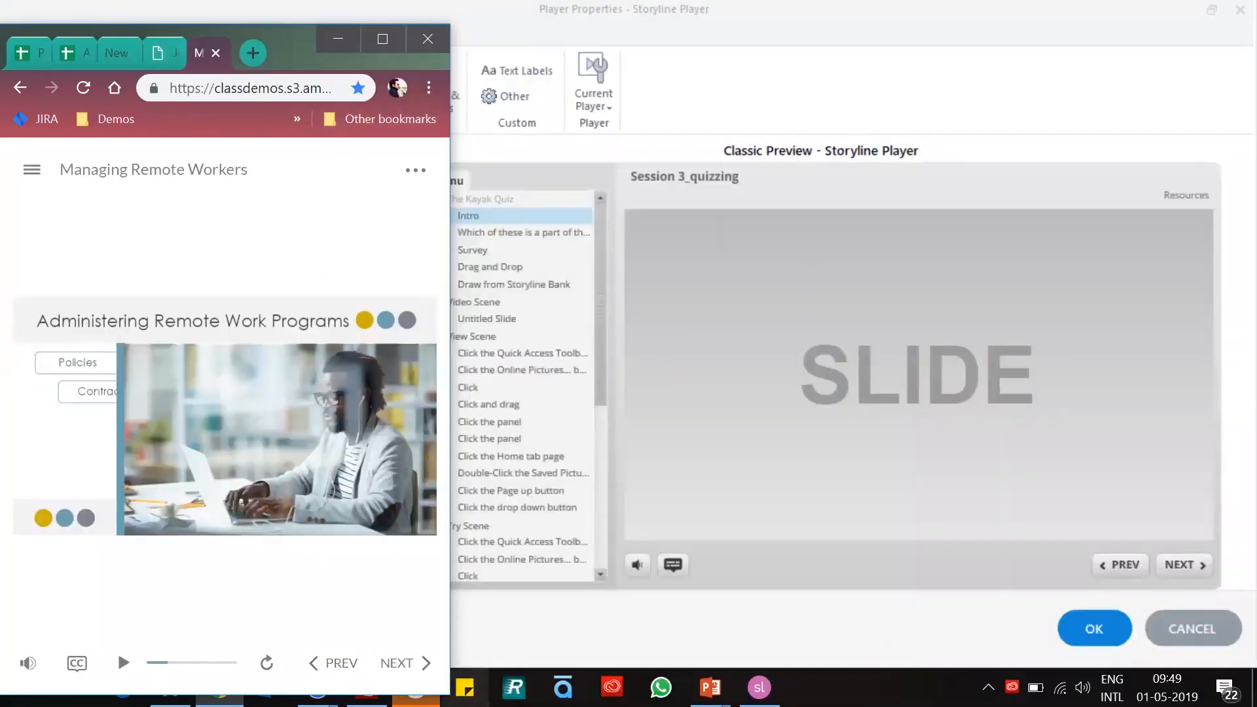
{"action": "left_click_drag", "start_coordinate": [451, 61], "coordinate": [443, 61]}
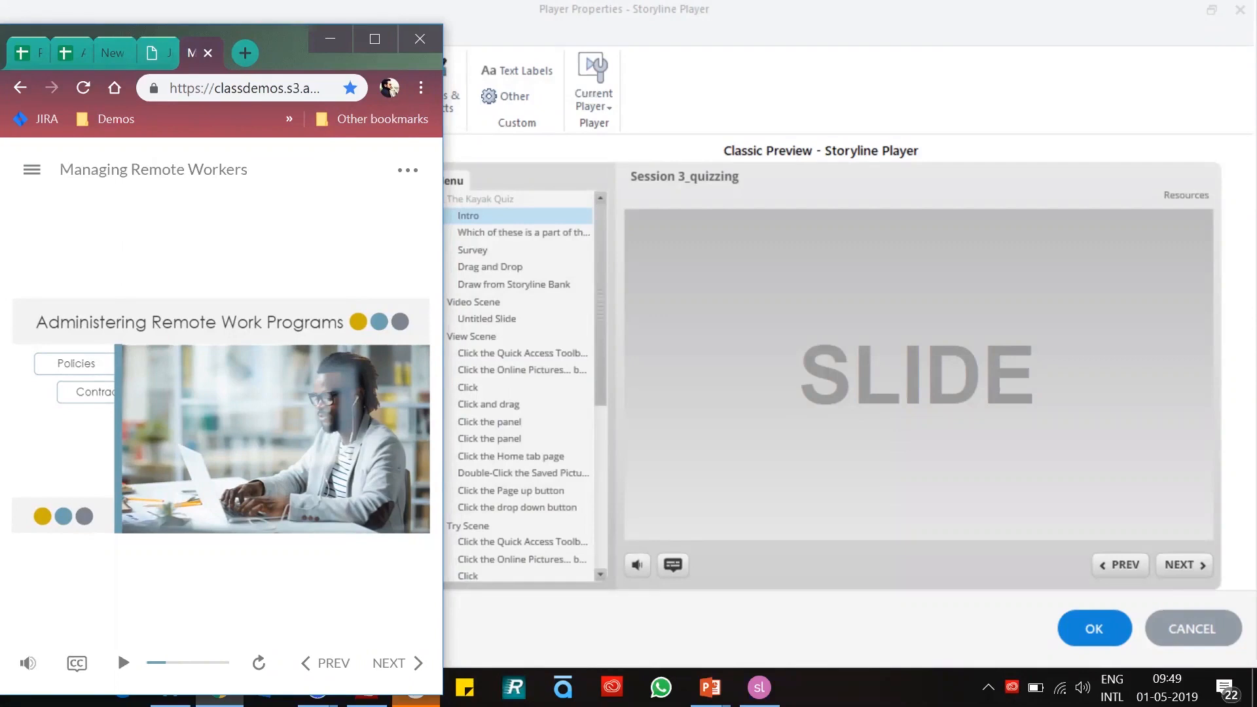
{"action": "left_click_drag", "start_coordinate": [269, 695], "coordinate": [269, 404]}
- Expand the Managing Remote Workers sidebar in the small window, look through its module list, and collapse it again
{"action": "left_click", "coordinate": [36, 170]}
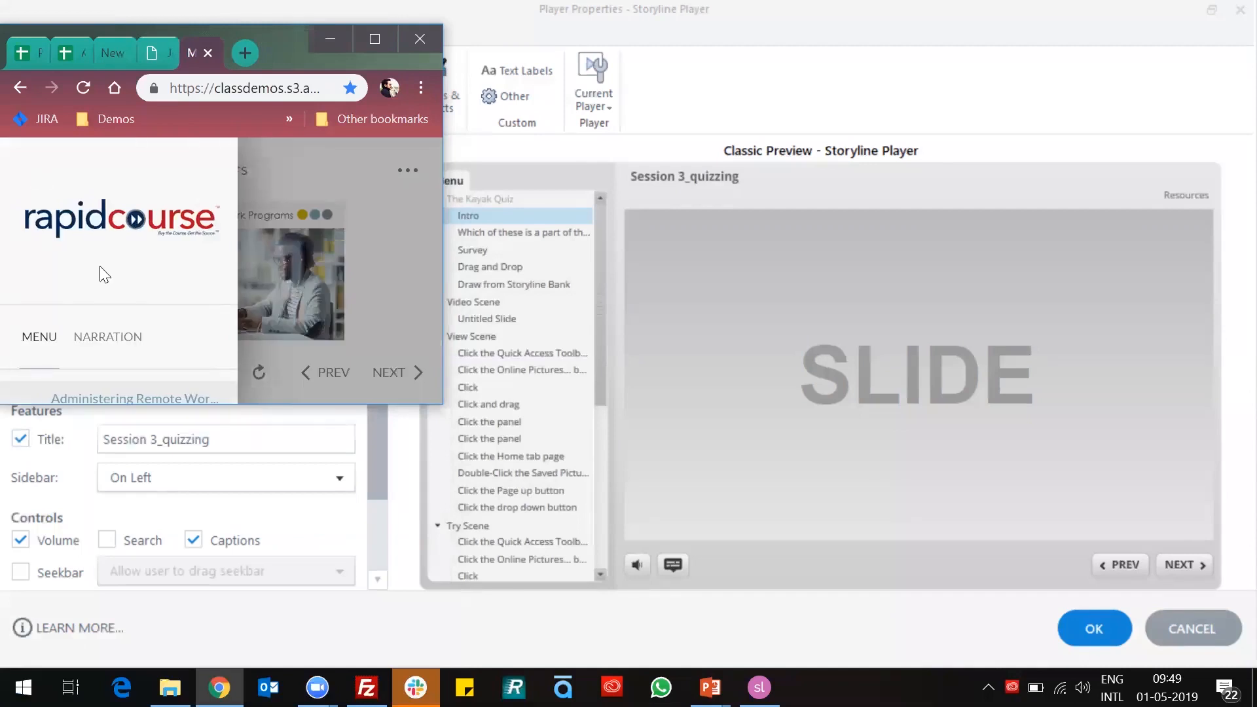
{"action": "scroll", "coordinate": [135, 351], "scroll_direction": "down", "scroll_amount": 5}
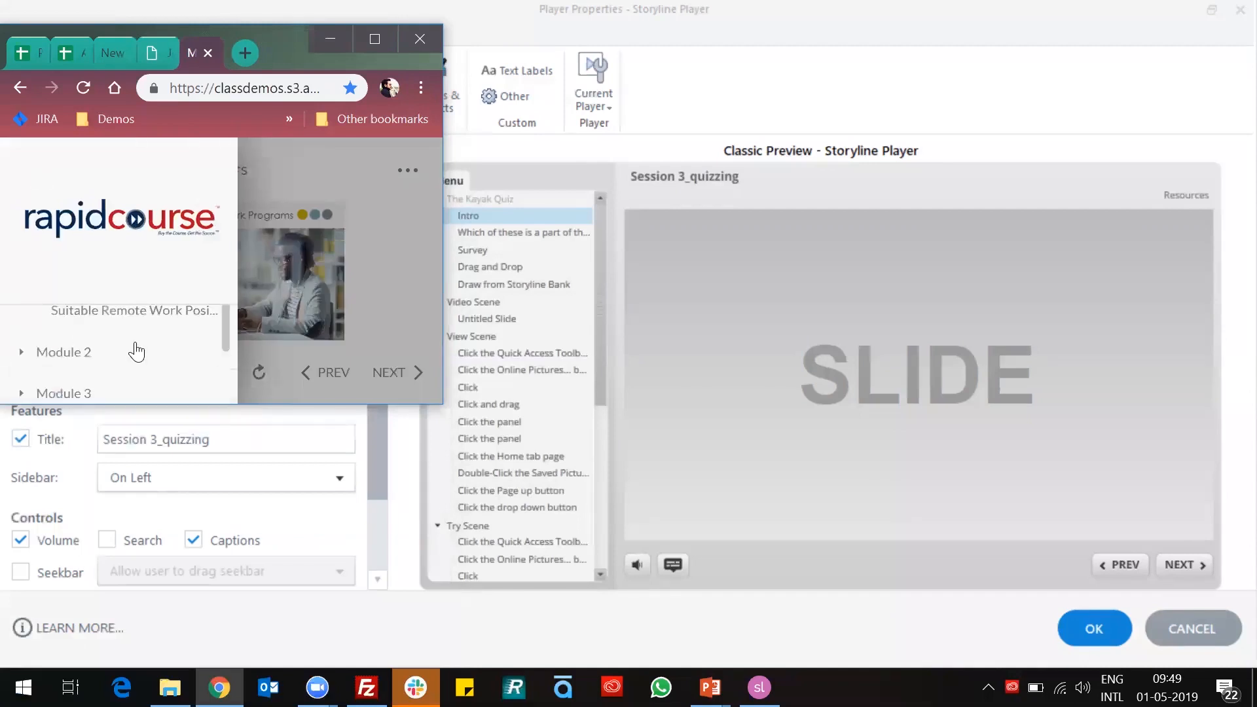
{"action": "left_click", "coordinate": [289, 175]}
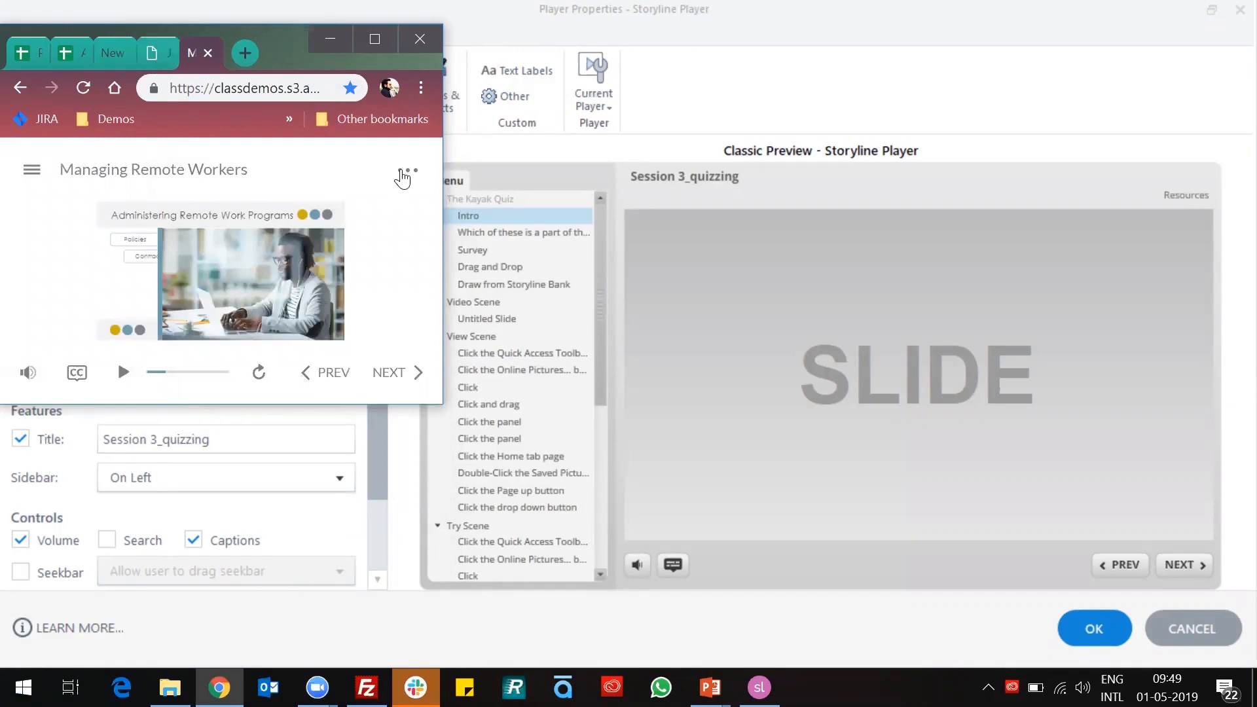
- Compare how the Journal Entry and Managing Remote Workers players adapt to an even shorter browser window, including the latter's sidebar
{"action": "left_click", "coordinate": [161, 64]}
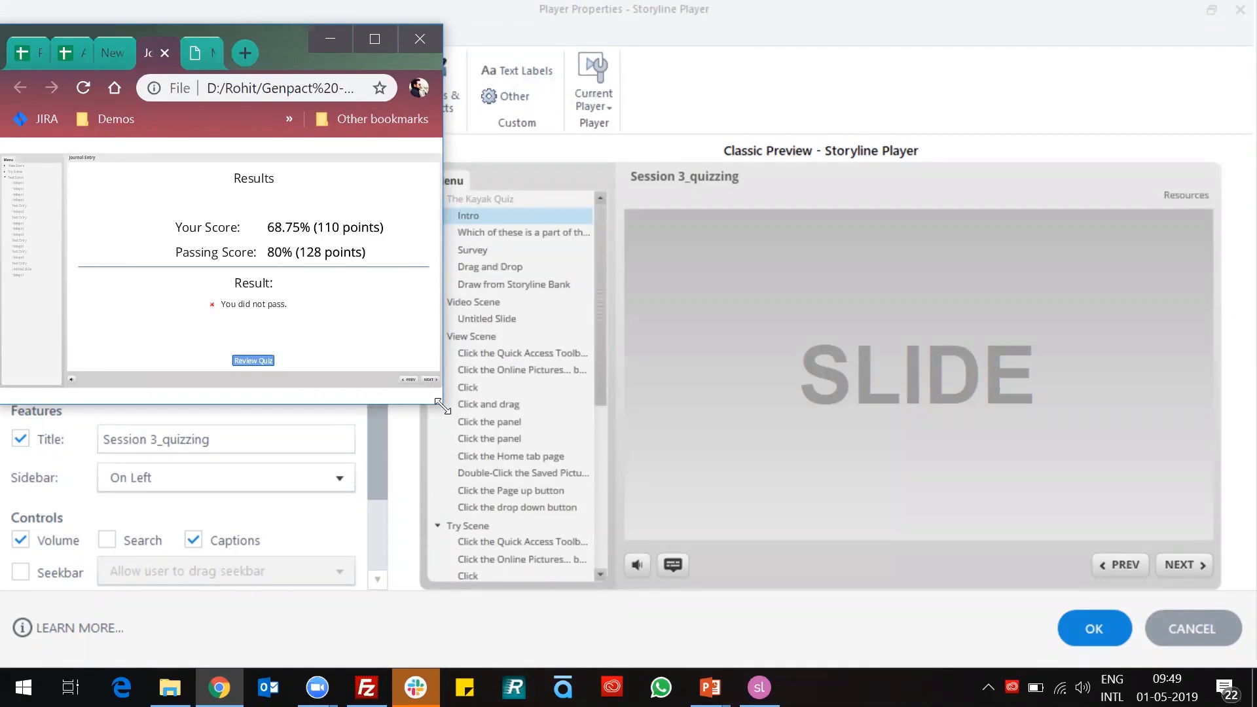
{"action": "left_click_drag", "start_coordinate": [440, 404], "coordinate": [473, 262]}
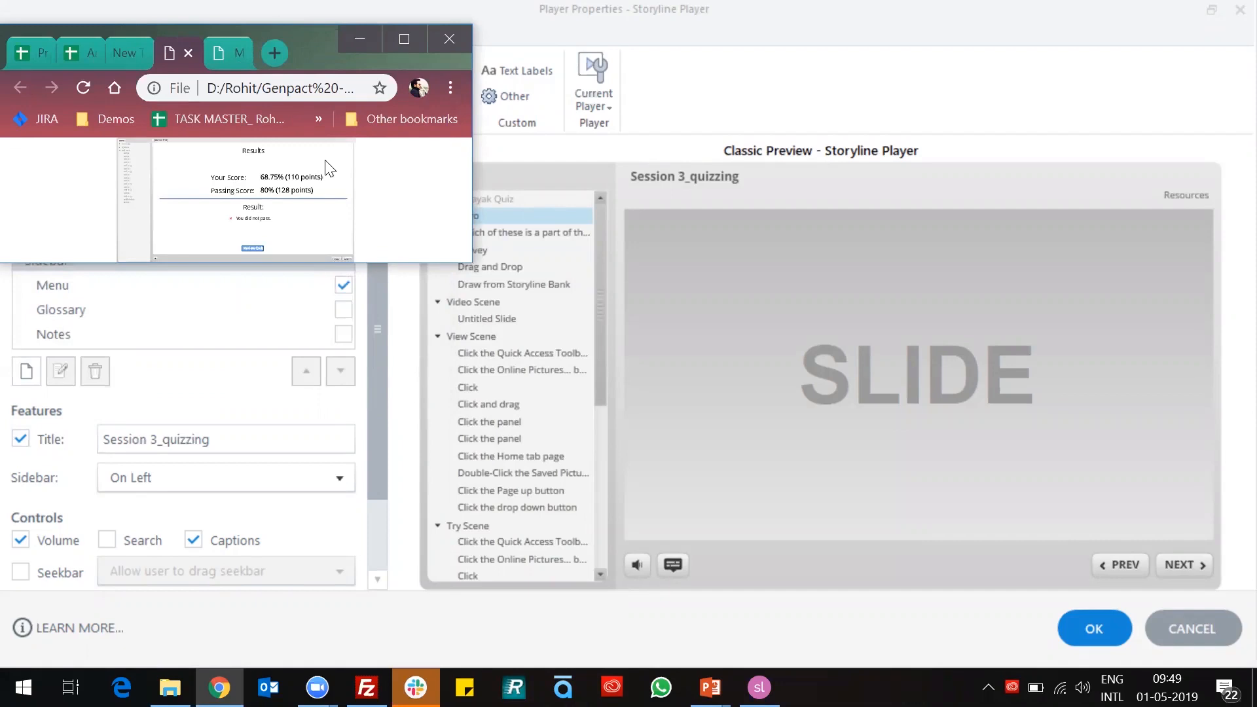
{"action": "left_click", "coordinate": [219, 56]}
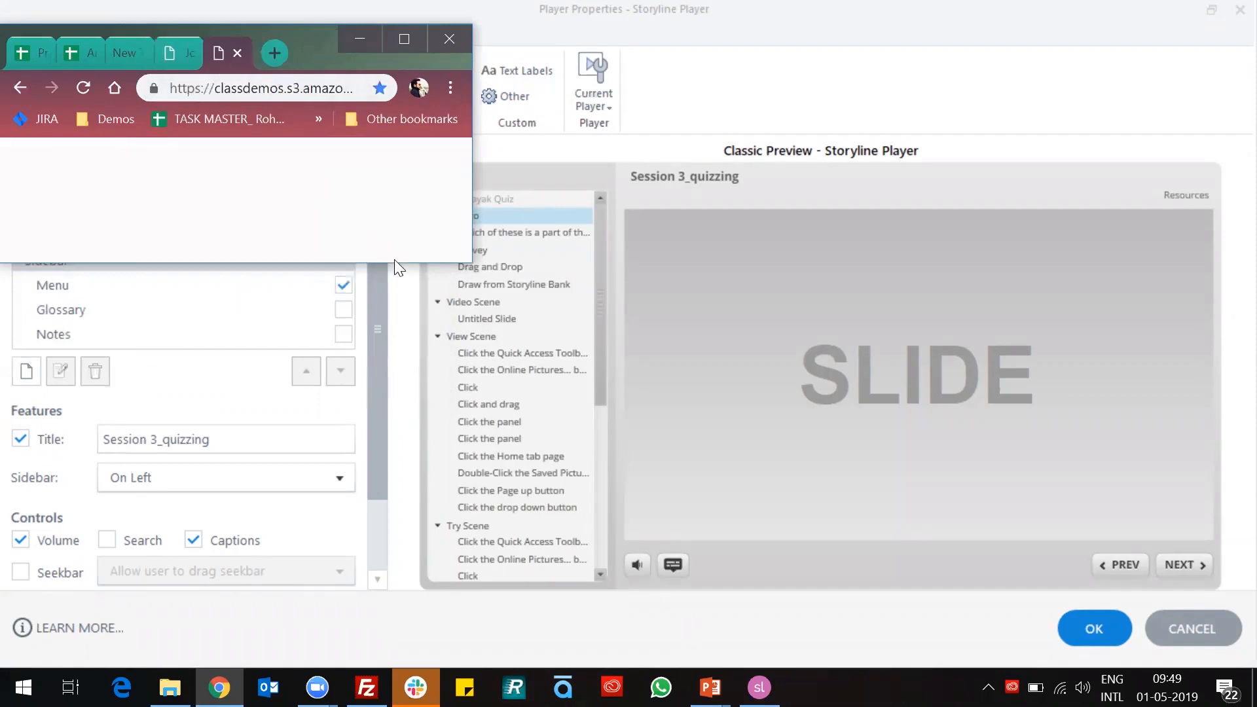
{"action": "left_click_drag", "start_coordinate": [392, 264], "coordinate": [383, 296]}
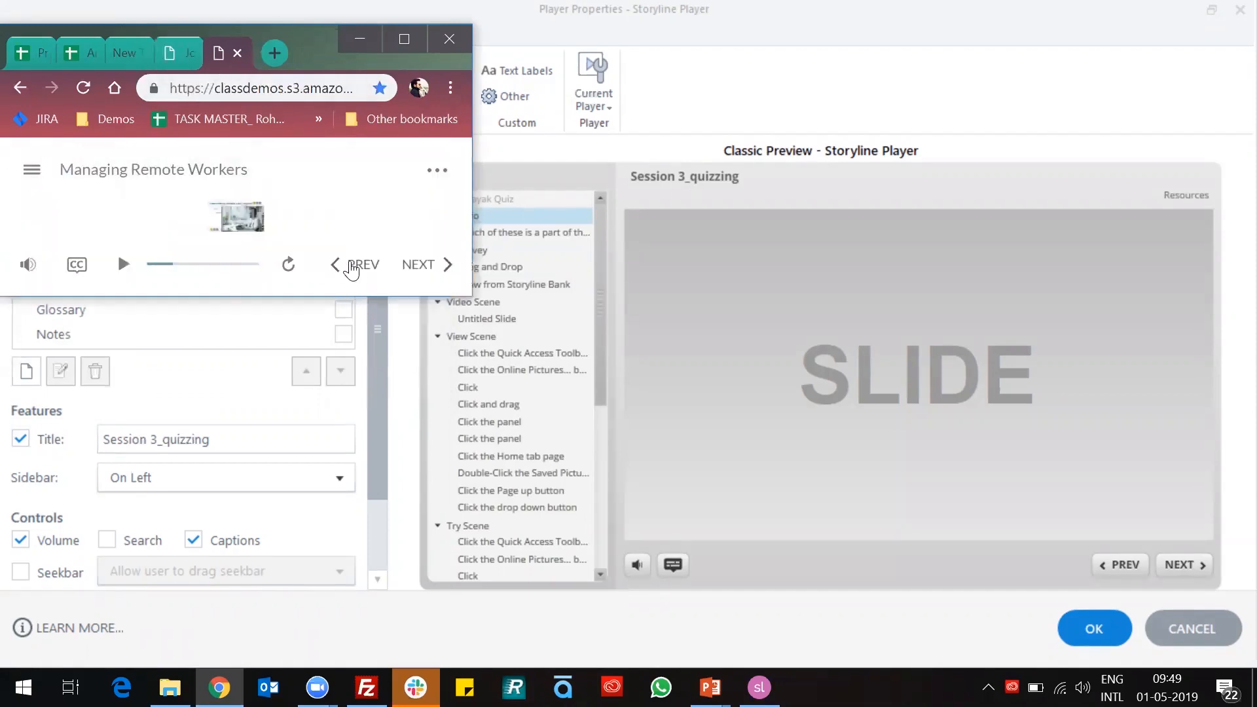
{"action": "left_click", "coordinate": [30, 172]}
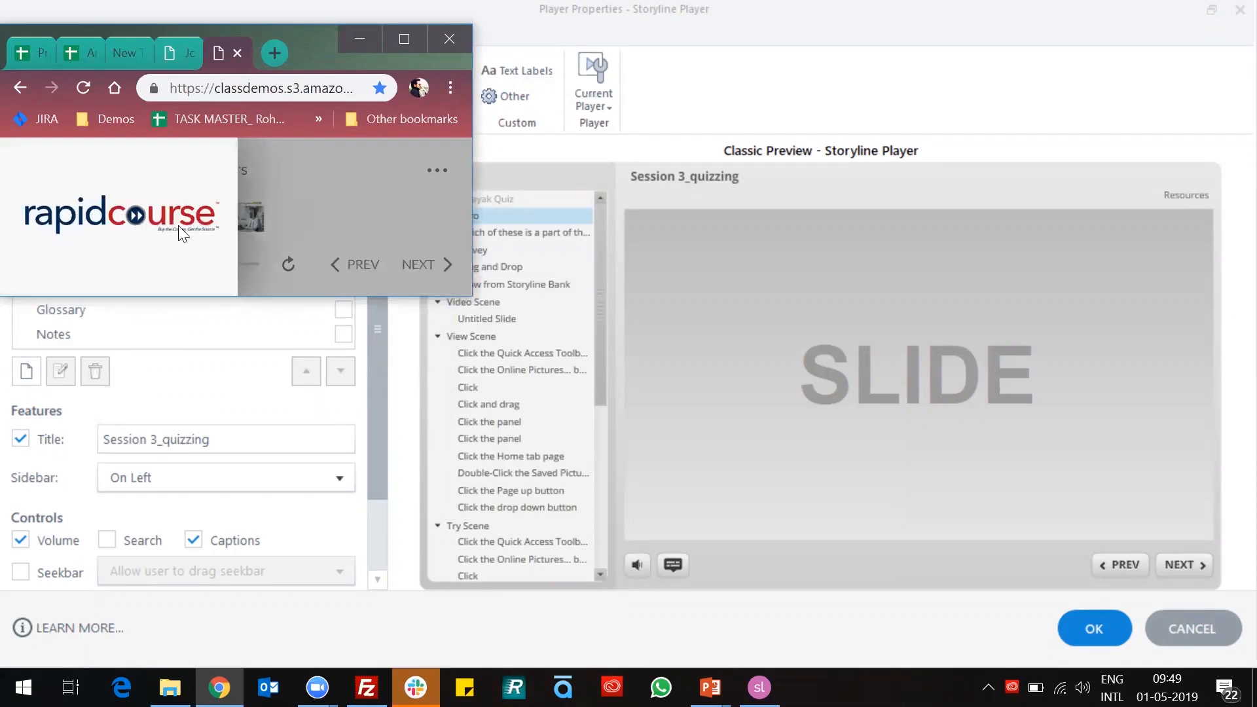
{"action": "left_click", "coordinate": [284, 180]}
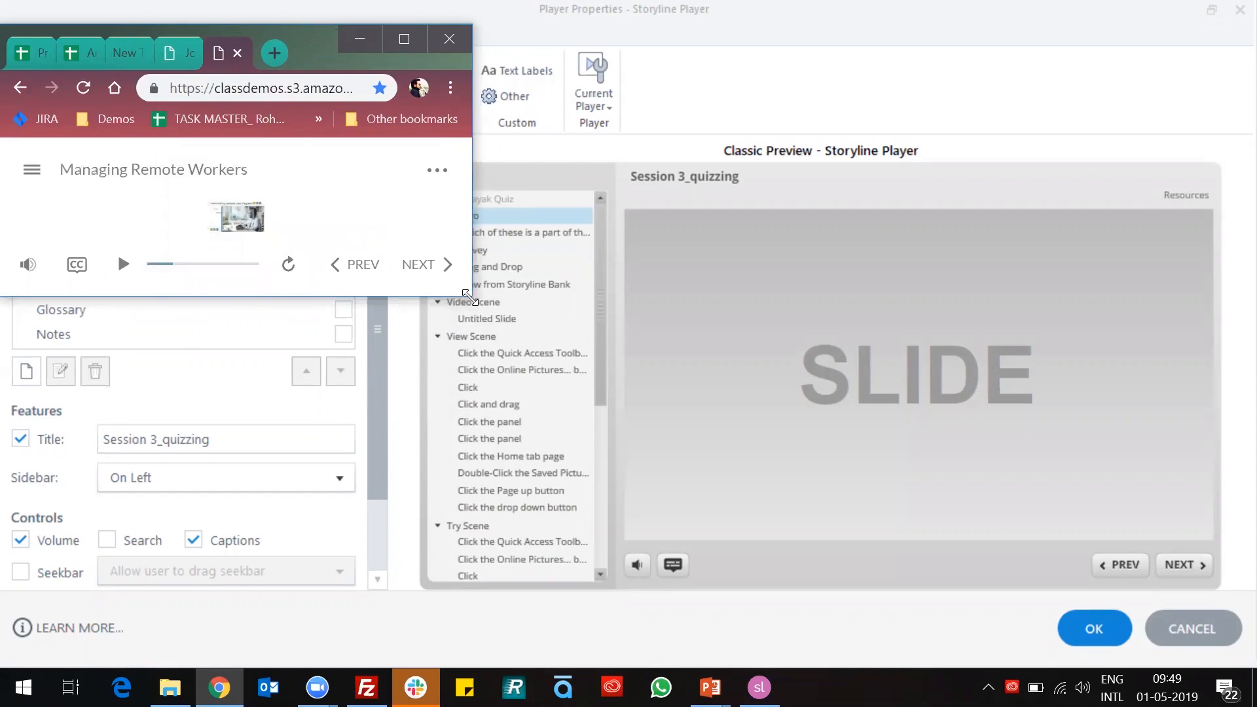
- Enlarge the browser window to a taller portrait shape and examine the Managing Remote Workers sidebar menu at that size
{"action": "left_click_drag", "start_coordinate": [470, 298], "coordinate": [437, 506]}
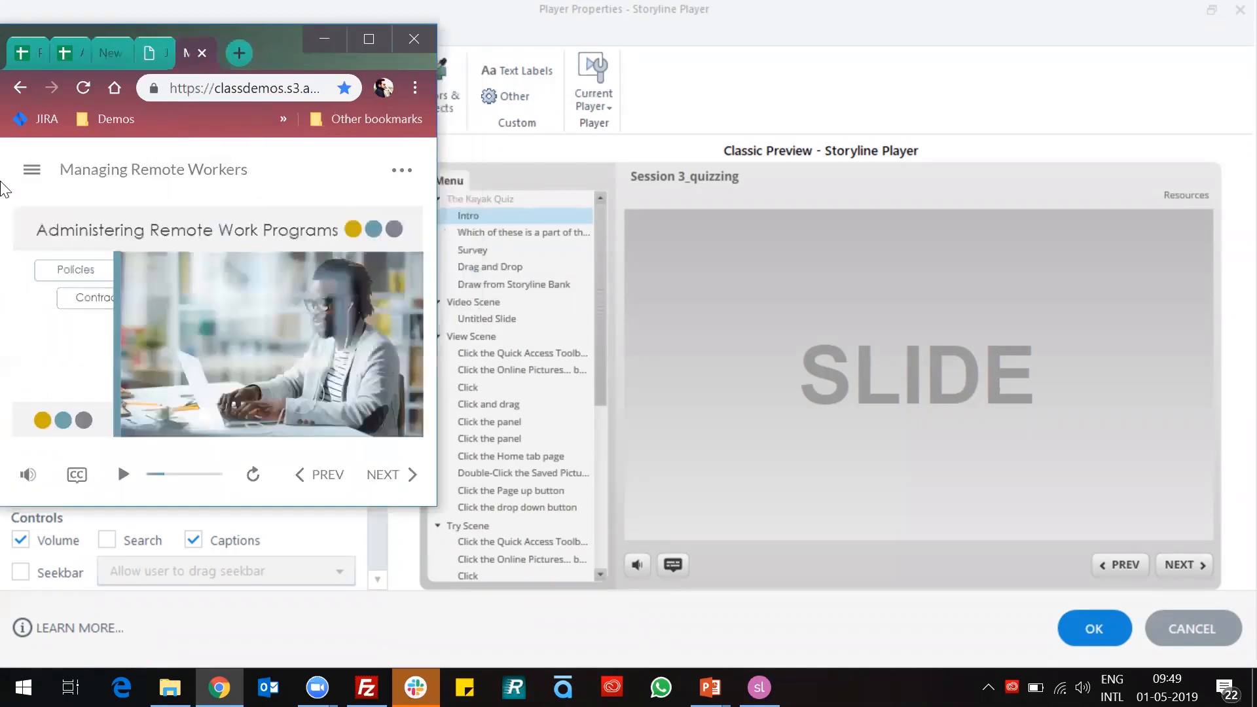
{"action": "left_click", "coordinate": [30, 171]}
{"action": "scroll", "coordinate": [93, 373], "scroll_direction": "down", "scroll_amount": 2}
{"action": "scroll", "coordinate": [163, 359], "scroll_direction": "up", "scroll_amount": 2}
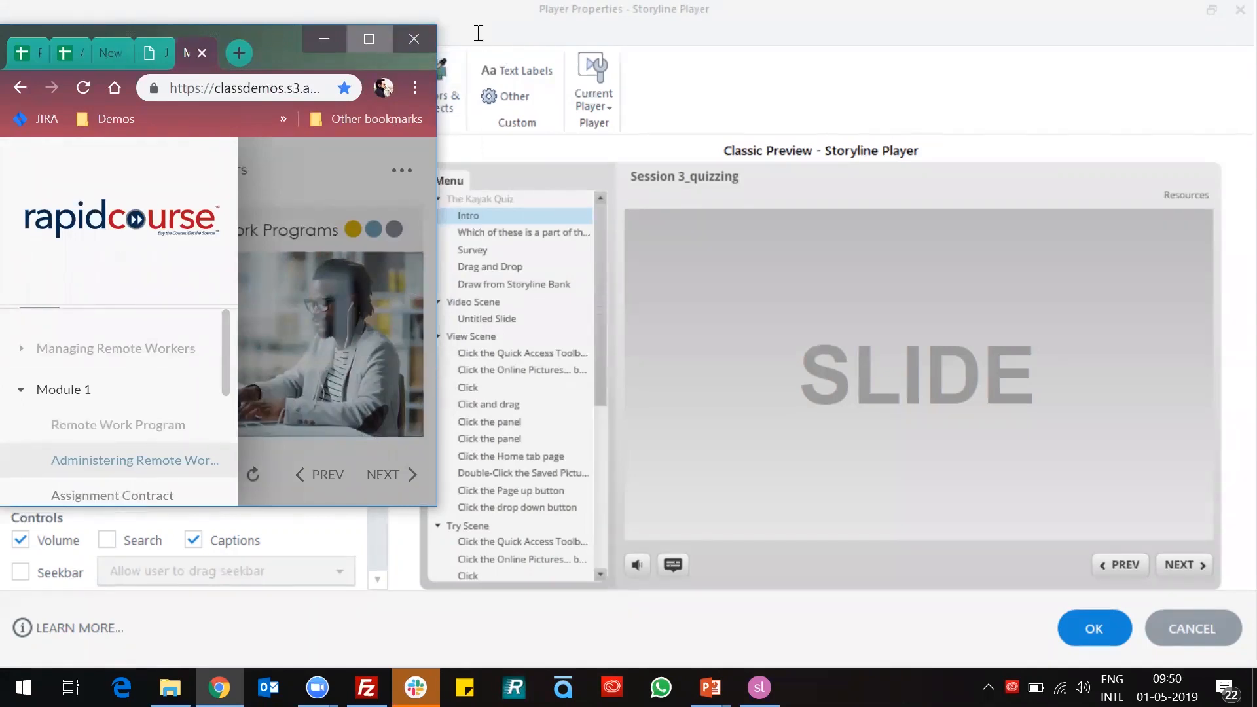
- Maximize the browser window and switch back to the player properties in Storyline
{"action": "left_click", "coordinate": [380, 37]}
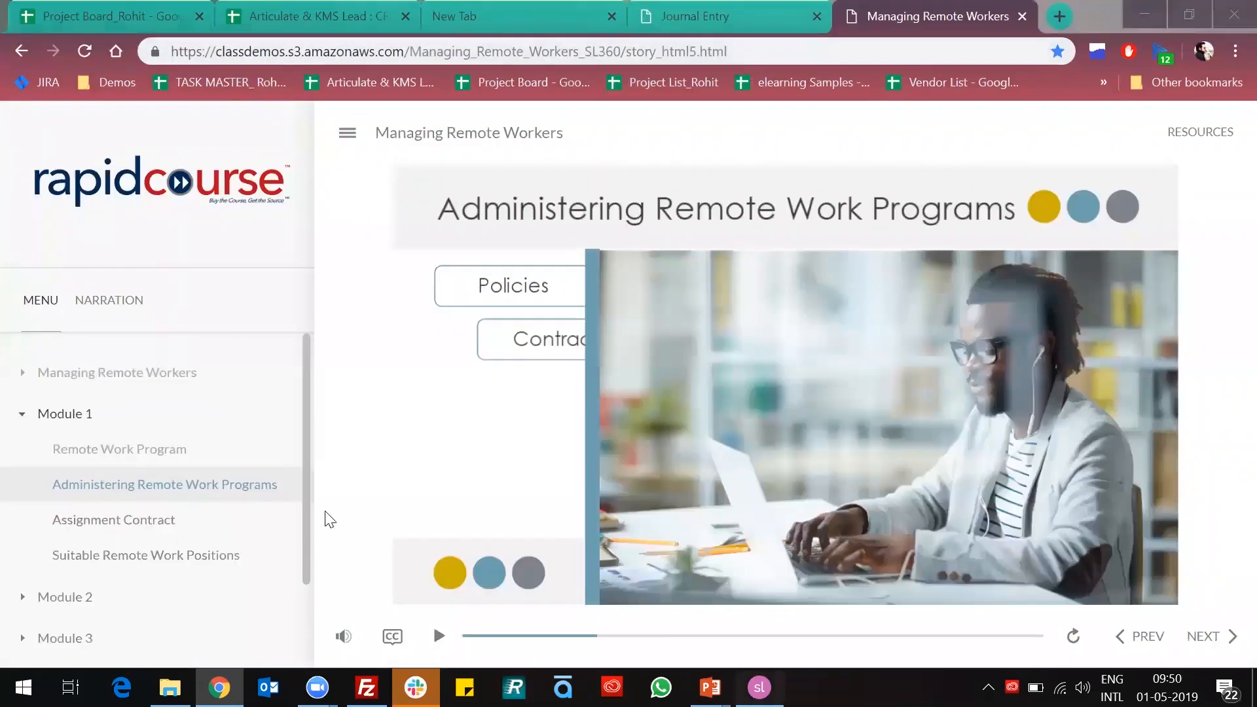
{"action": "key", "text": "alt+Tab"}
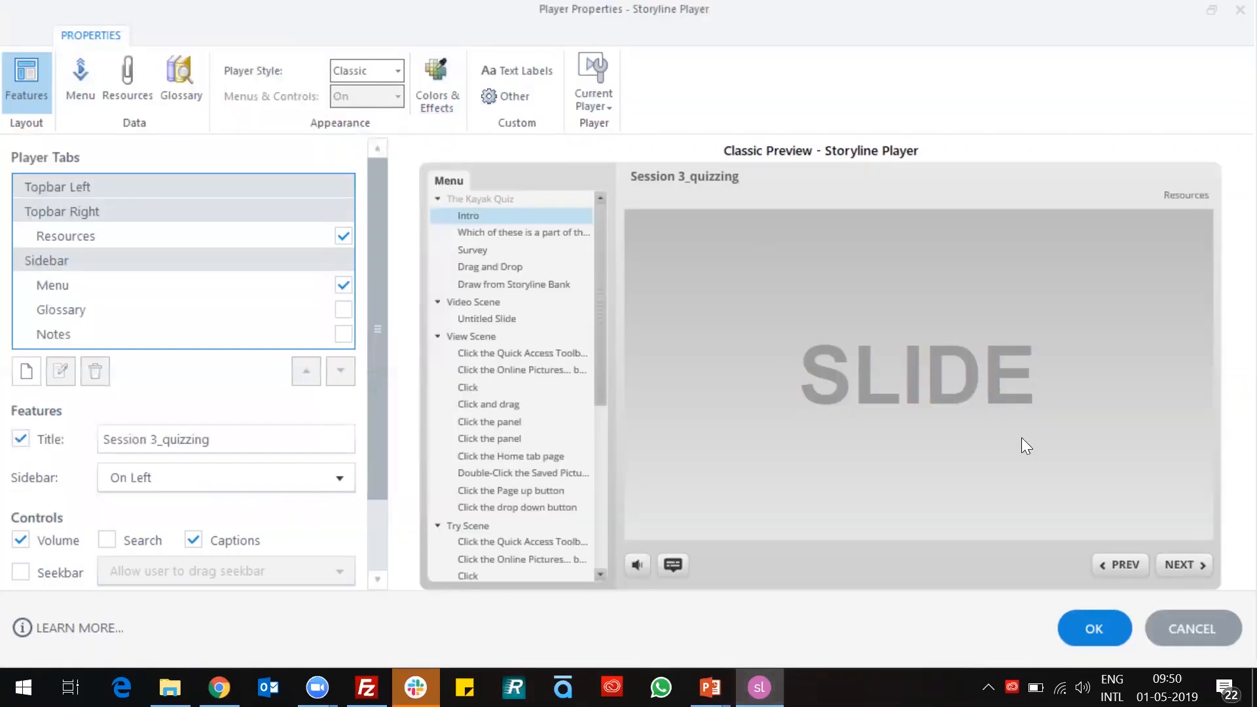
{"action": "left_click", "coordinate": [389, 73]}
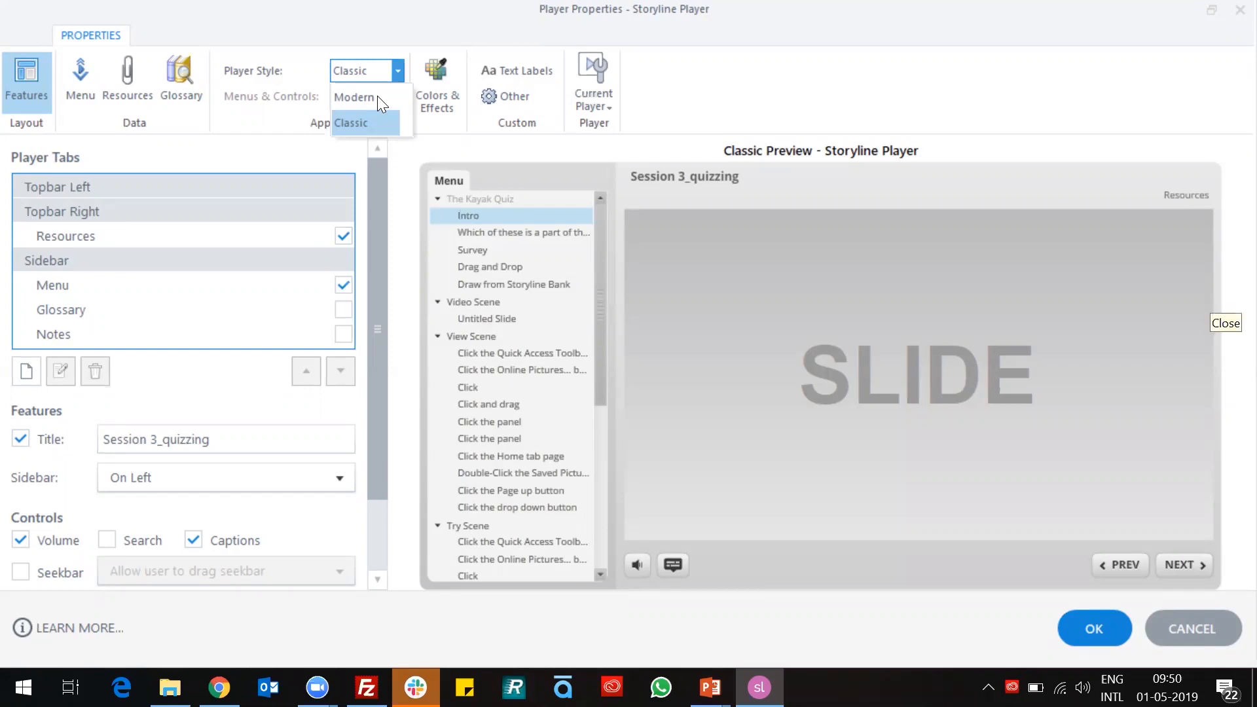
{"action": "left_click", "coordinate": [1210, 297]}
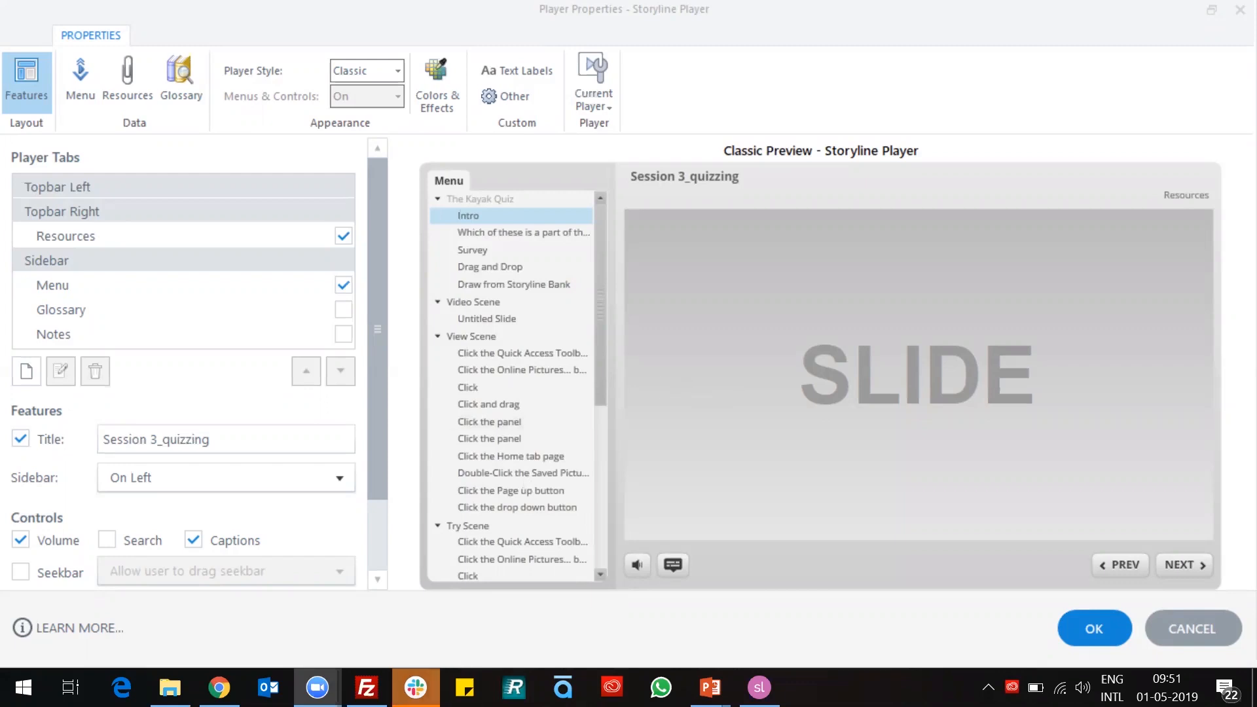
{"action": "mouse_move", "coordinate": [415, 688]}
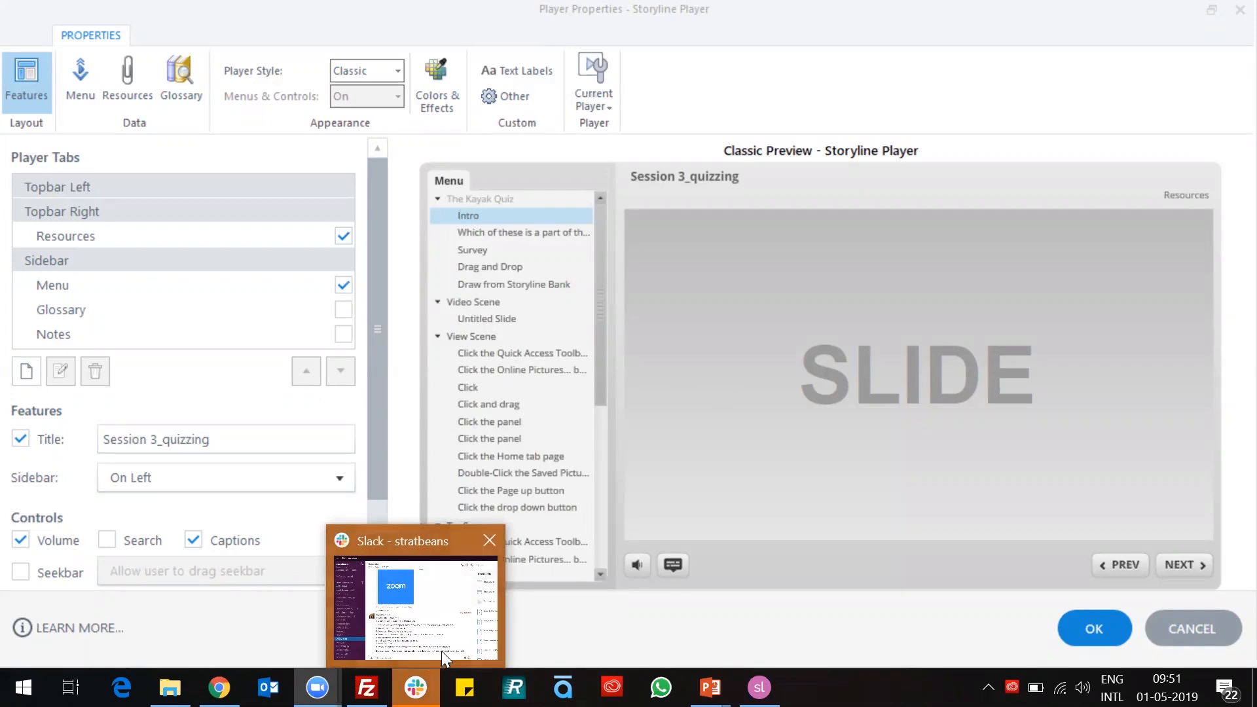
- Switch the player style to Modern
{"action": "mouse_move", "coordinate": [443, 643]}
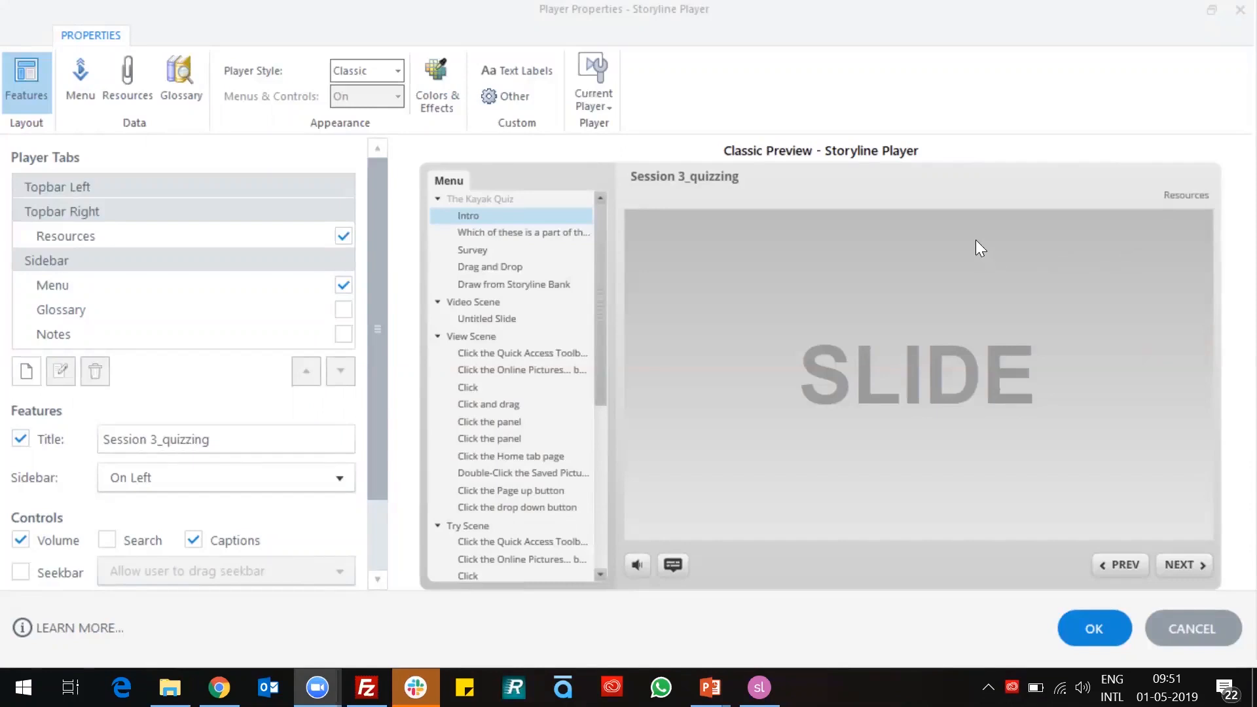
{"action": "left_click", "coordinate": [369, 70]}
{"action": "left_click", "coordinate": [373, 100]}
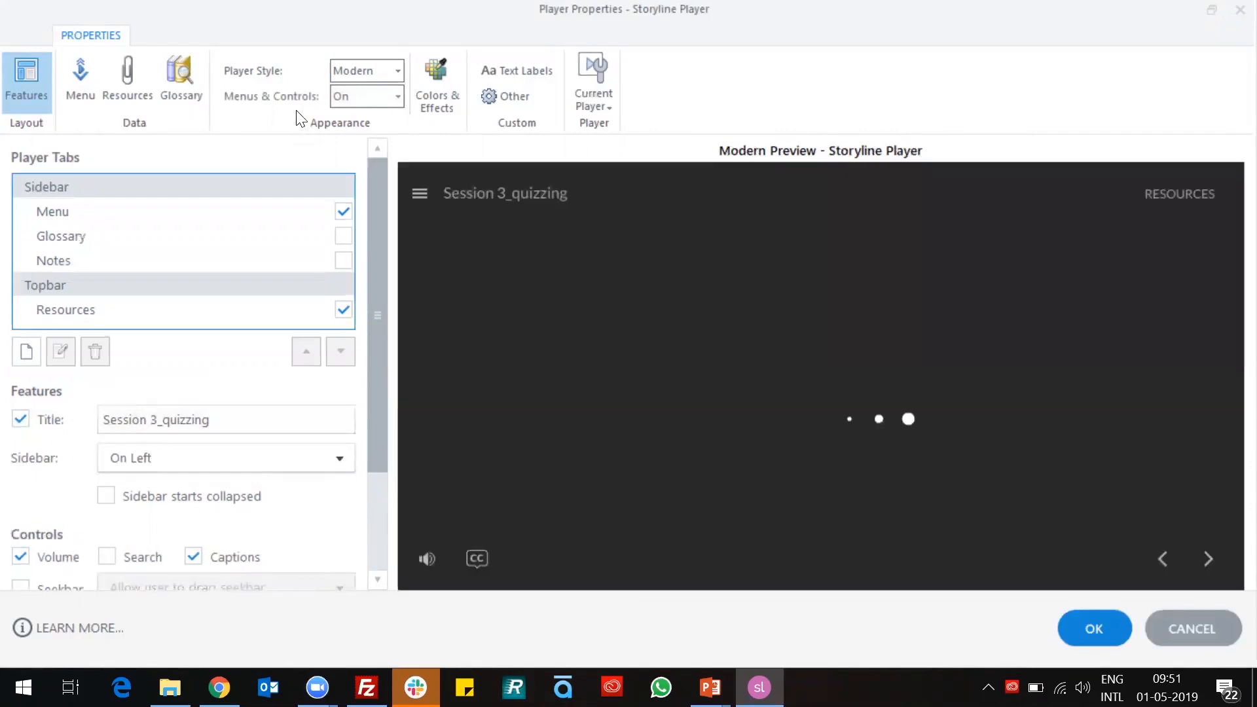
- Turn the Modern player's menus and controls off to preview the bare slide, turn them back on, and return to the player features
{"action": "left_click", "coordinate": [398, 97]}
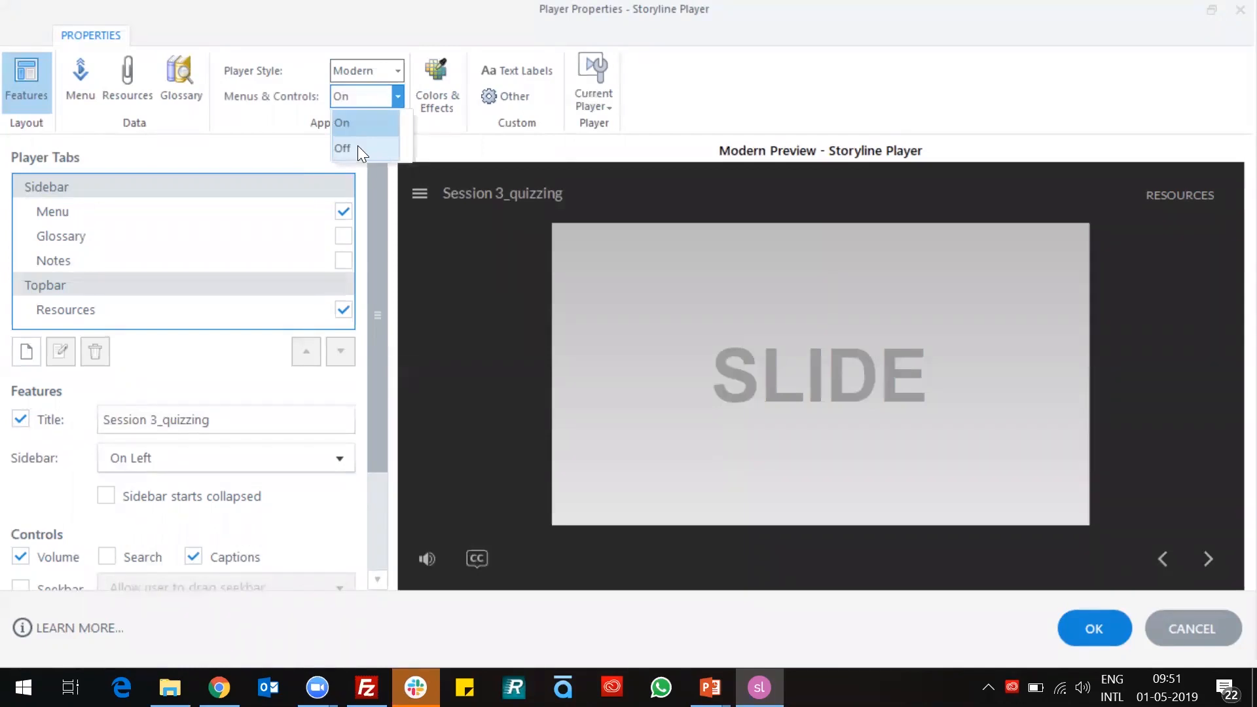
{"action": "left_click", "coordinate": [357, 148]}
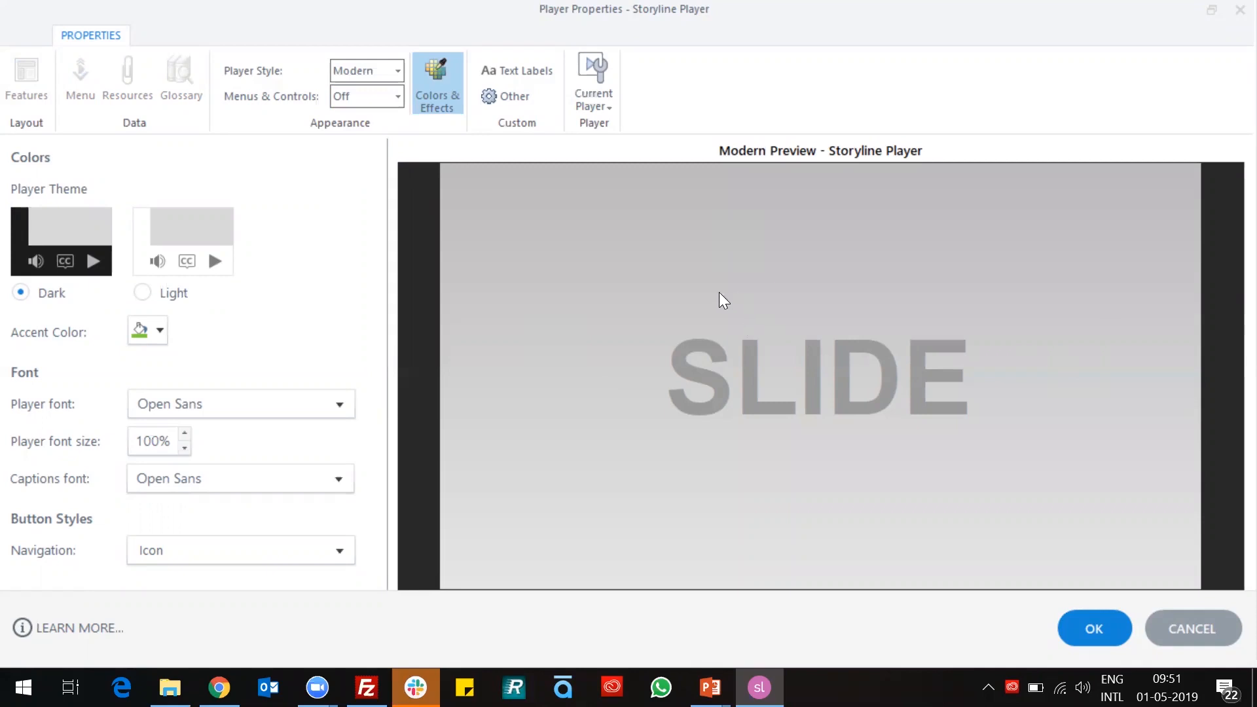
{"action": "left_click", "coordinate": [387, 102]}
{"action": "left_click", "coordinate": [363, 125]}
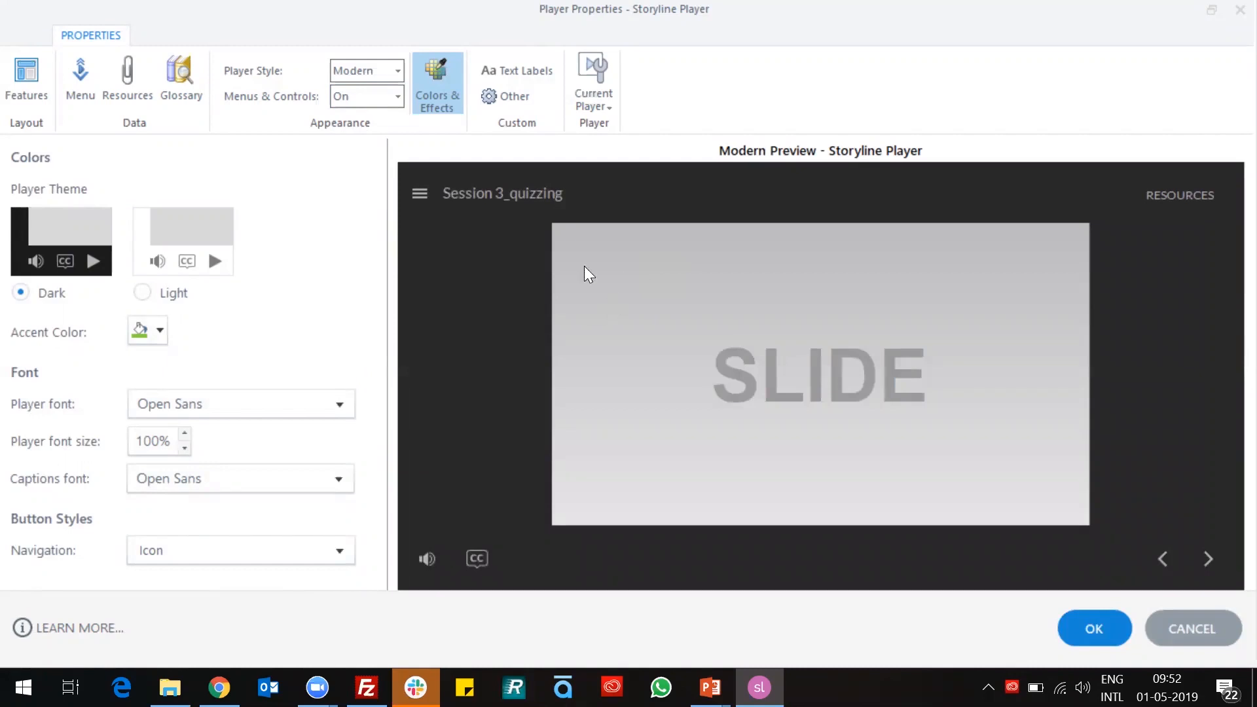
{"action": "left_click", "coordinate": [24, 97]}
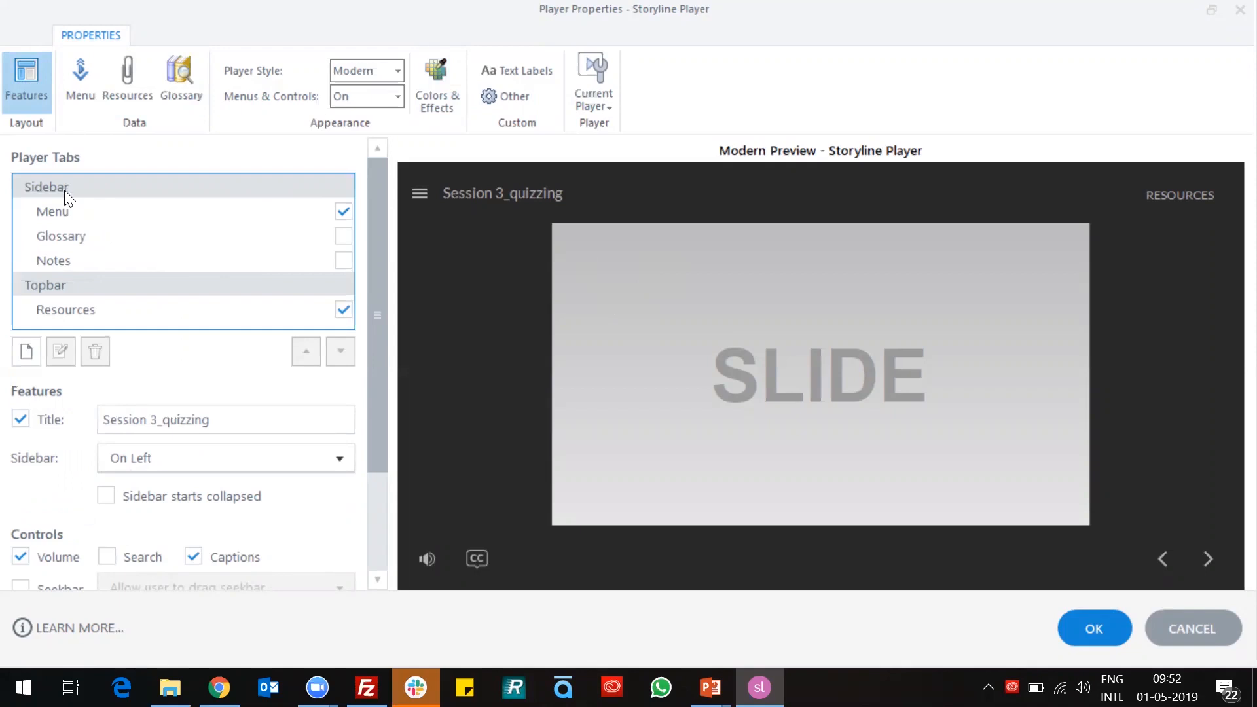
- Disable and re-enable the sidebar's Menu tab, and look through the expanded slide menu in the player preview
{"action": "left_click", "coordinate": [344, 211]}
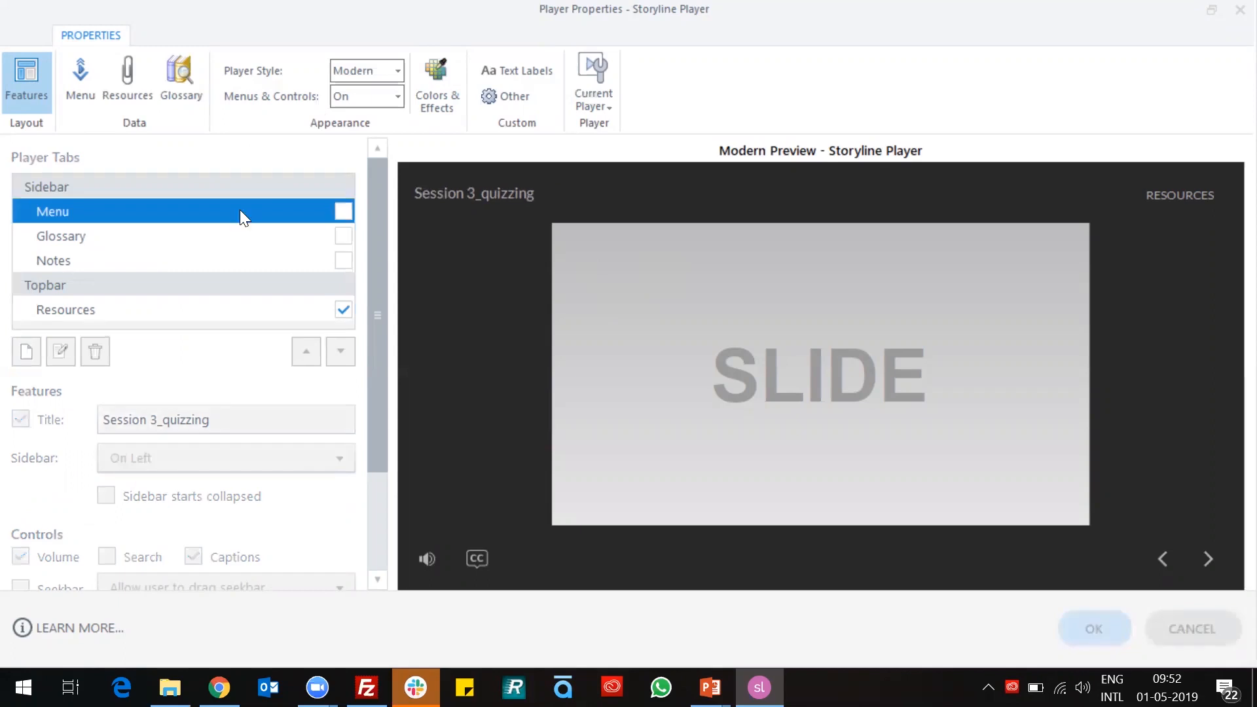
{"action": "left_click", "coordinate": [343, 211]}
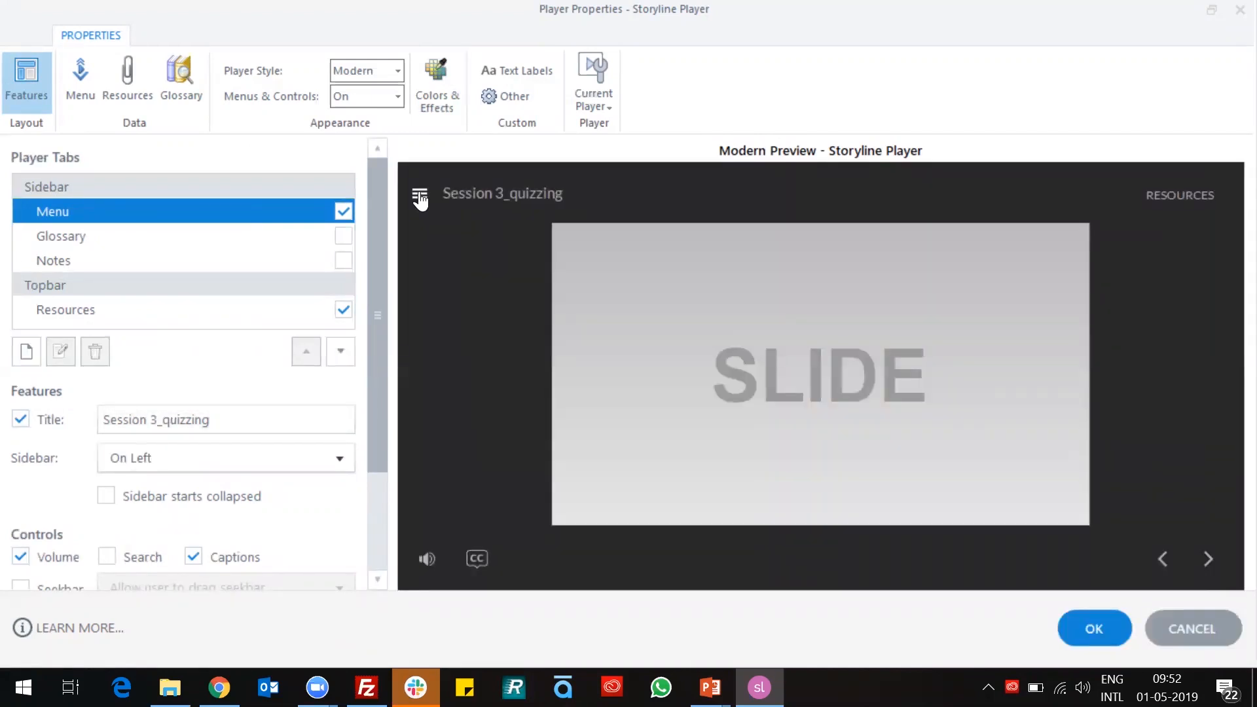
{"action": "left_click", "coordinate": [419, 199]}
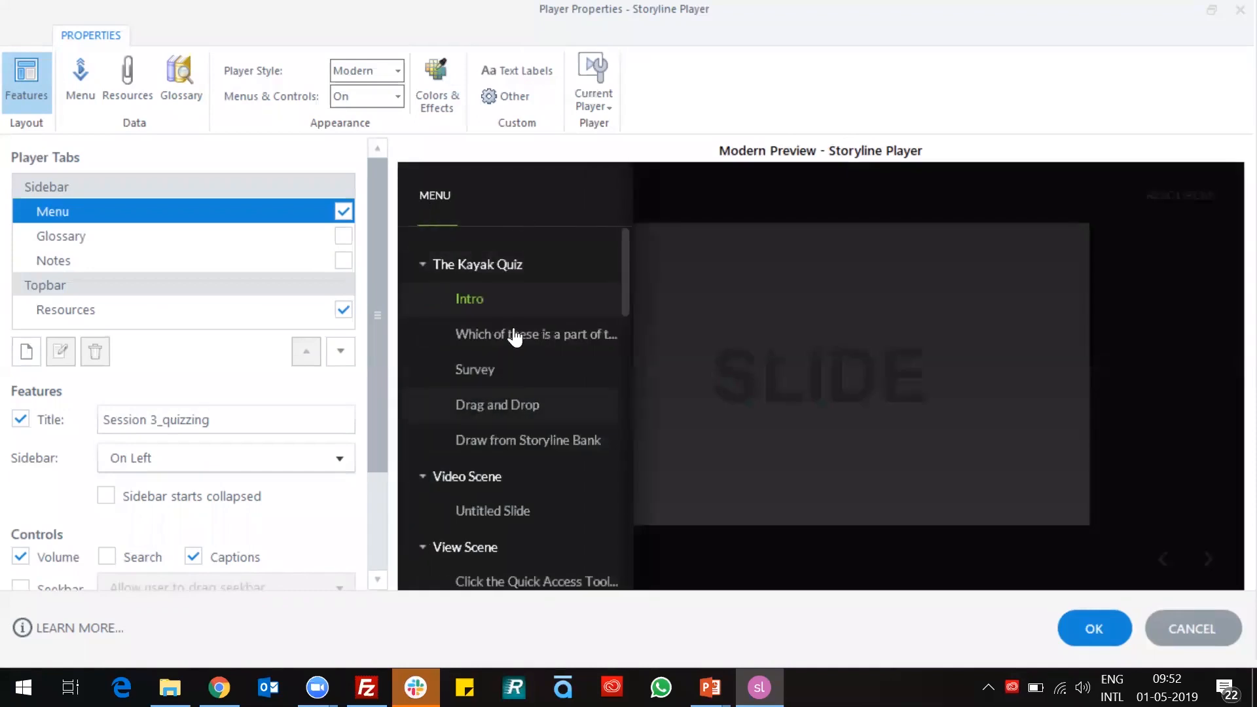
{"action": "scroll", "coordinate": [515, 335], "scroll_direction": "down", "scroll_amount": 2}
{"action": "scroll", "coordinate": [517, 333], "scroll_direction": "down", "scroll_amount": 7}
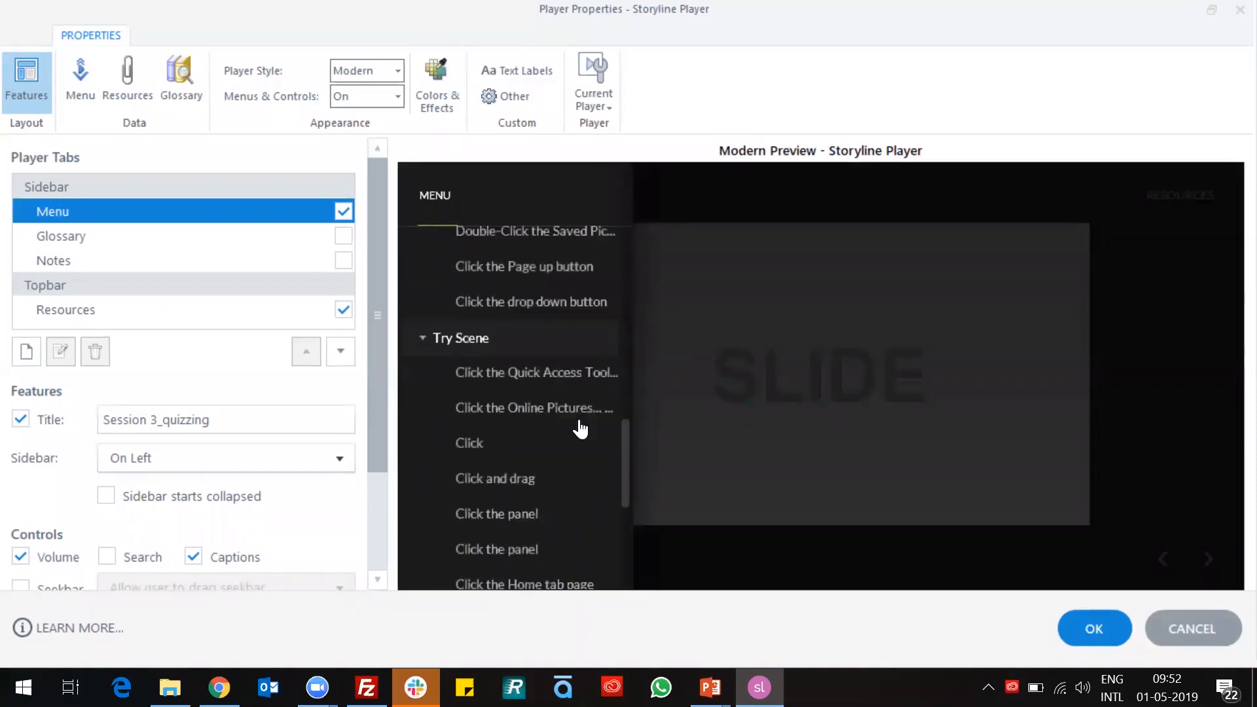
{"action": "left_click_drag", "start_coordinate": [626, 467], "coordinate": [603, 187]}
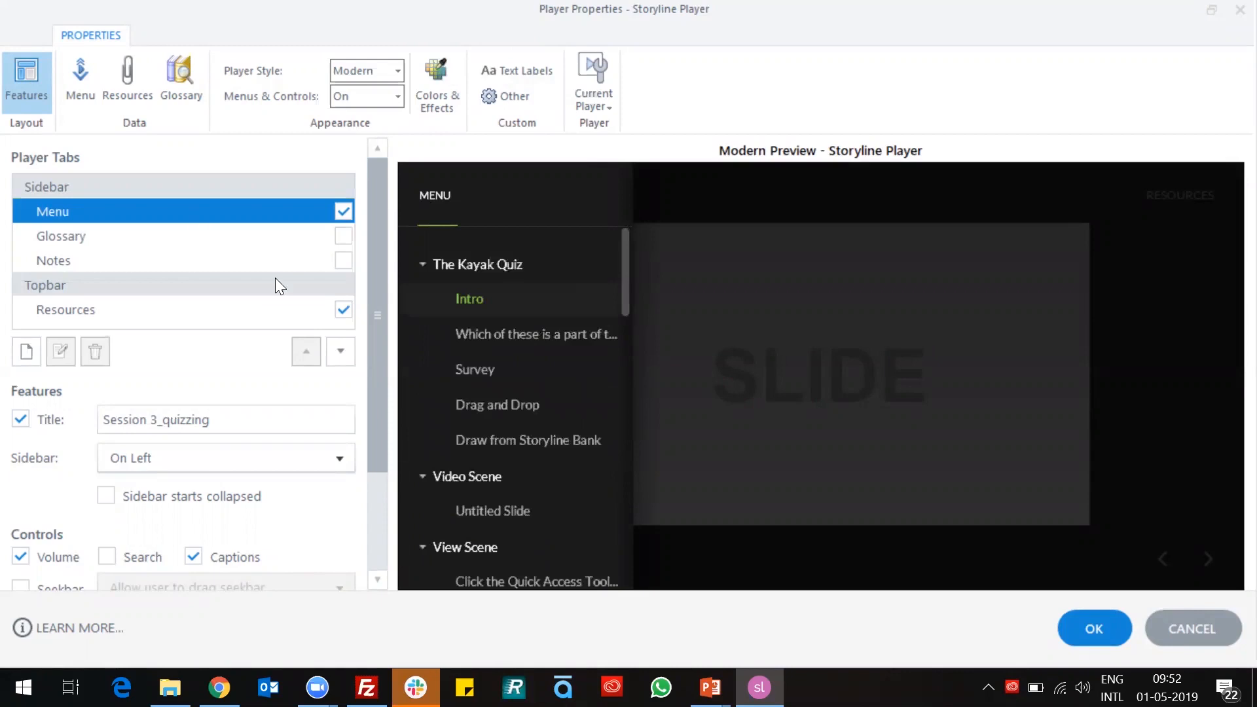
- Enable the Glossary and Notes tabs in the sidebar, and preview both along with the Resources panel
{"action": "left_click", "coordinate": [344, 240]}
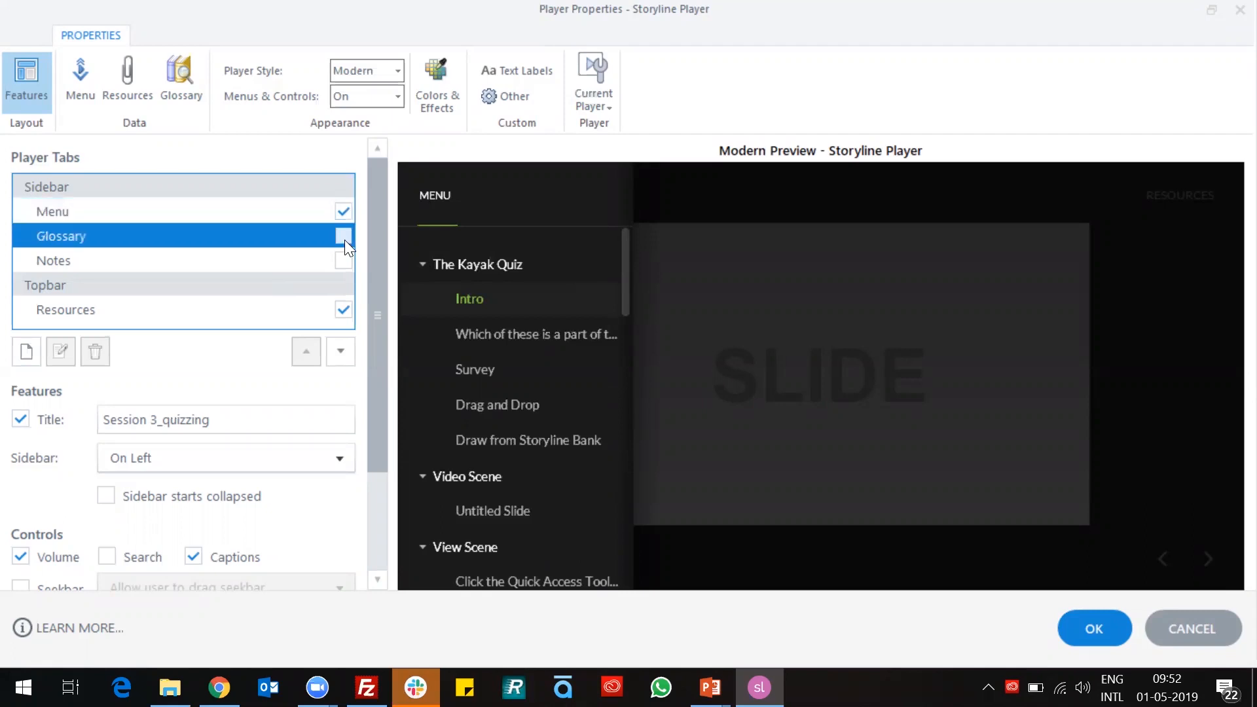
{"action": "left_click", "coordinate": [501, 208]}
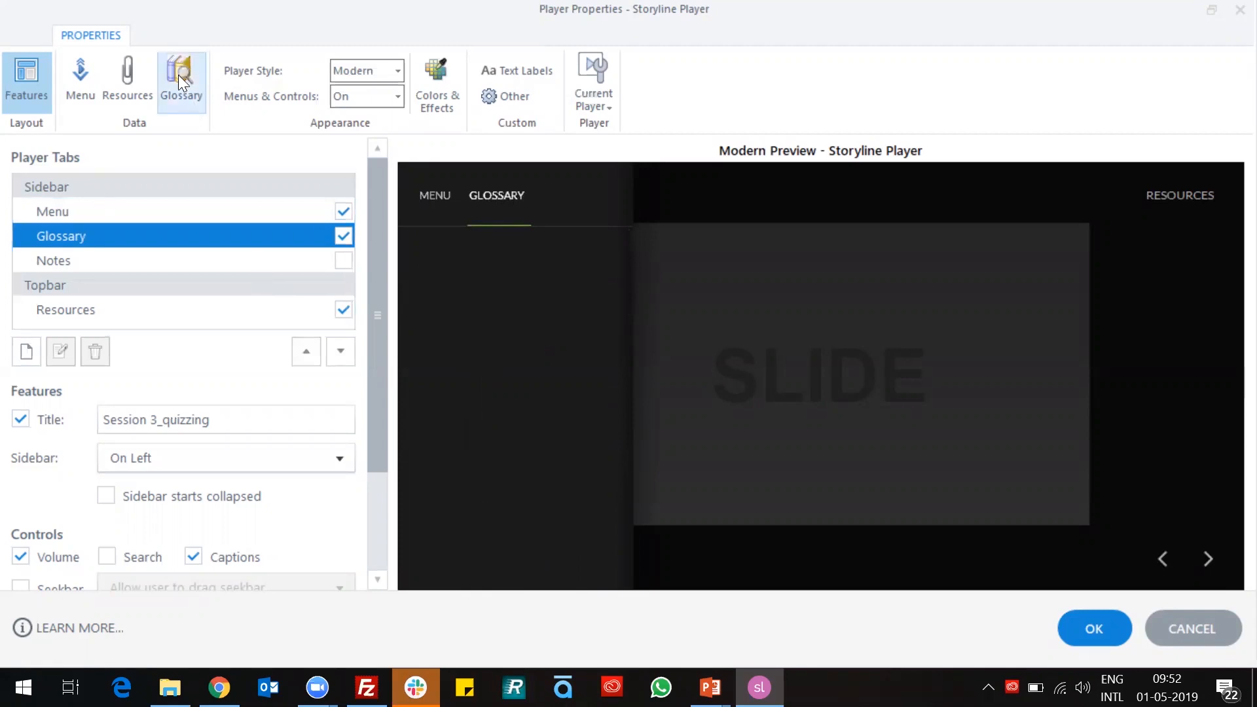
{"action": "left_click", "coordinate": [344, 260]}
{"action": "left_click", "coordinate": [557, 196]}
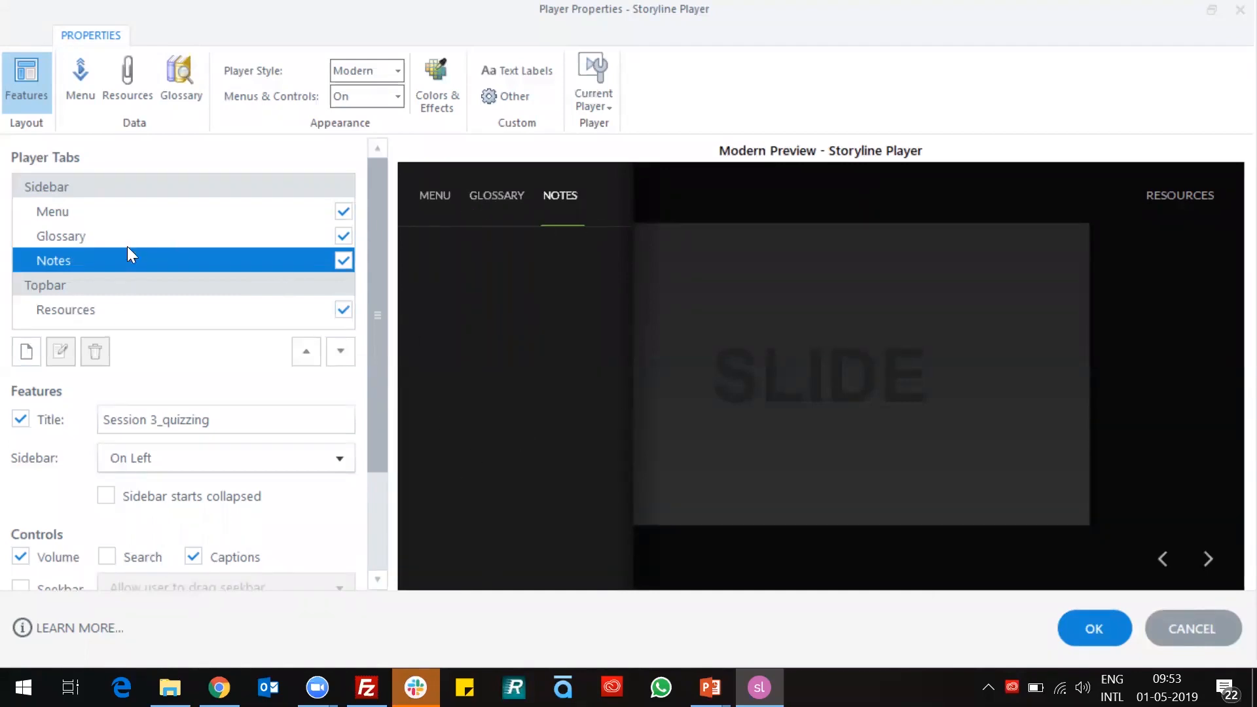
{"action": "left_click", "coordinate": [1191, 202]}
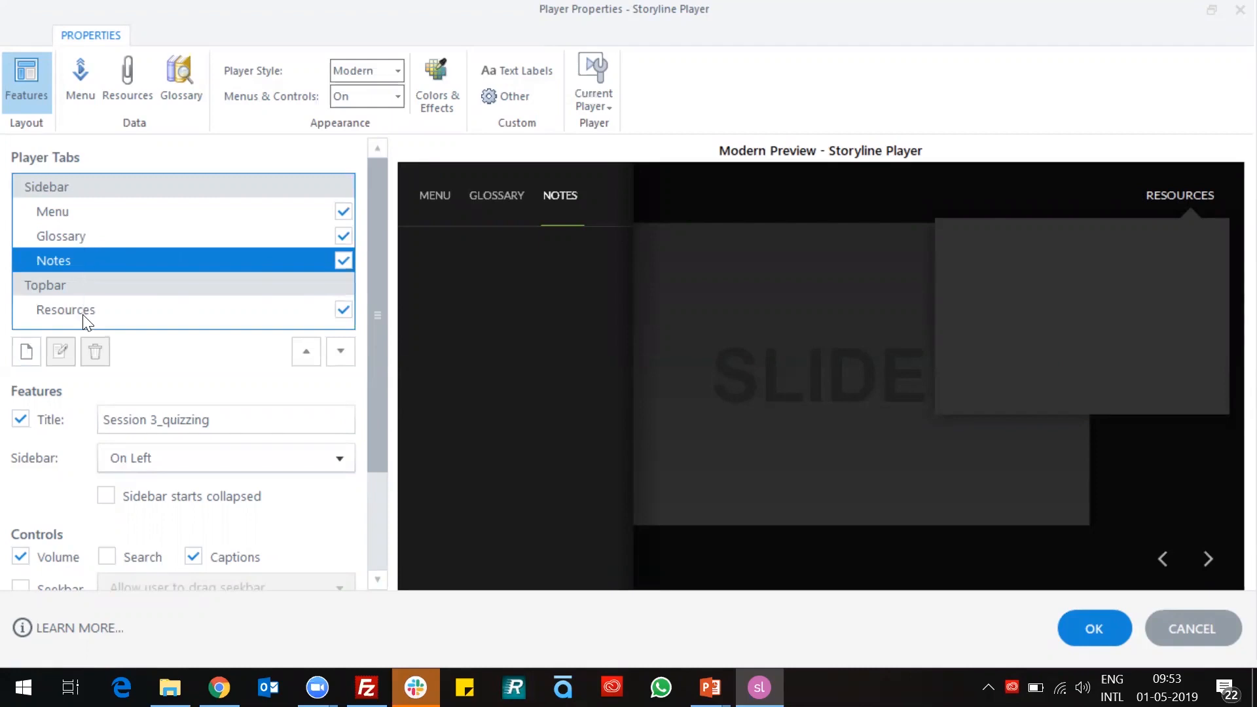
{"action": "left_click", "coordinate": [745, 339]}
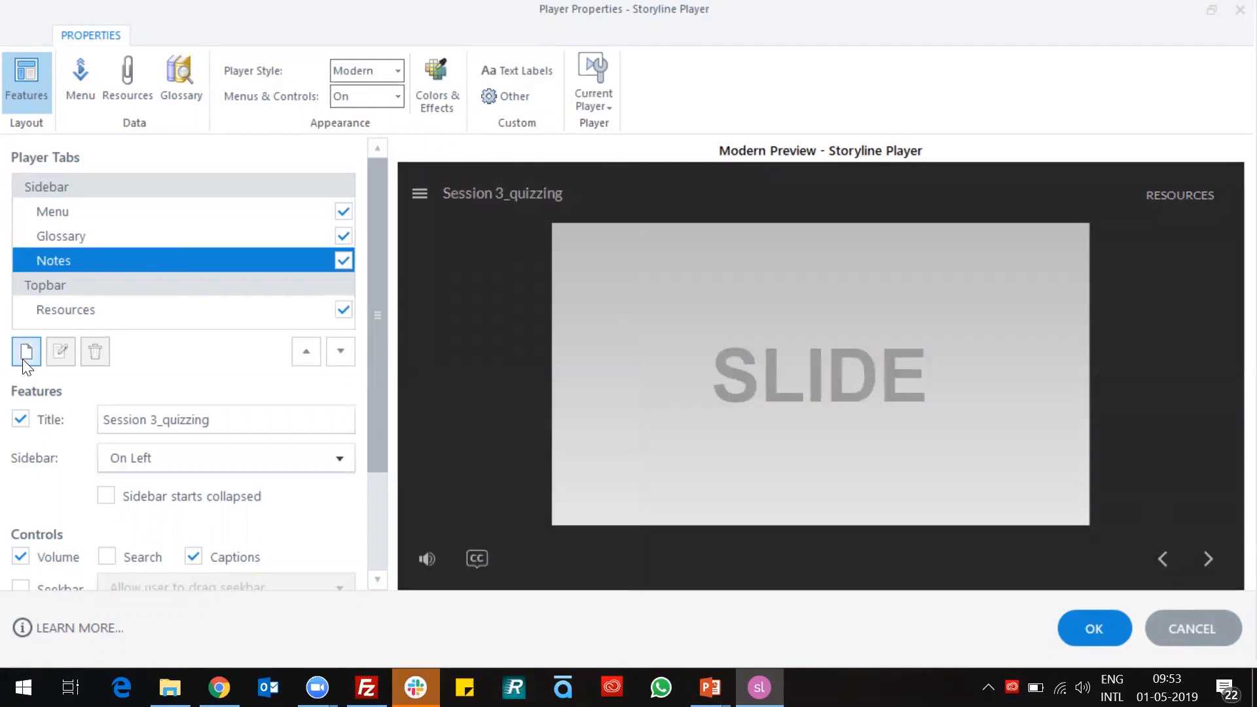
{"action": "double_click", "coordinate": [1126, 11]}
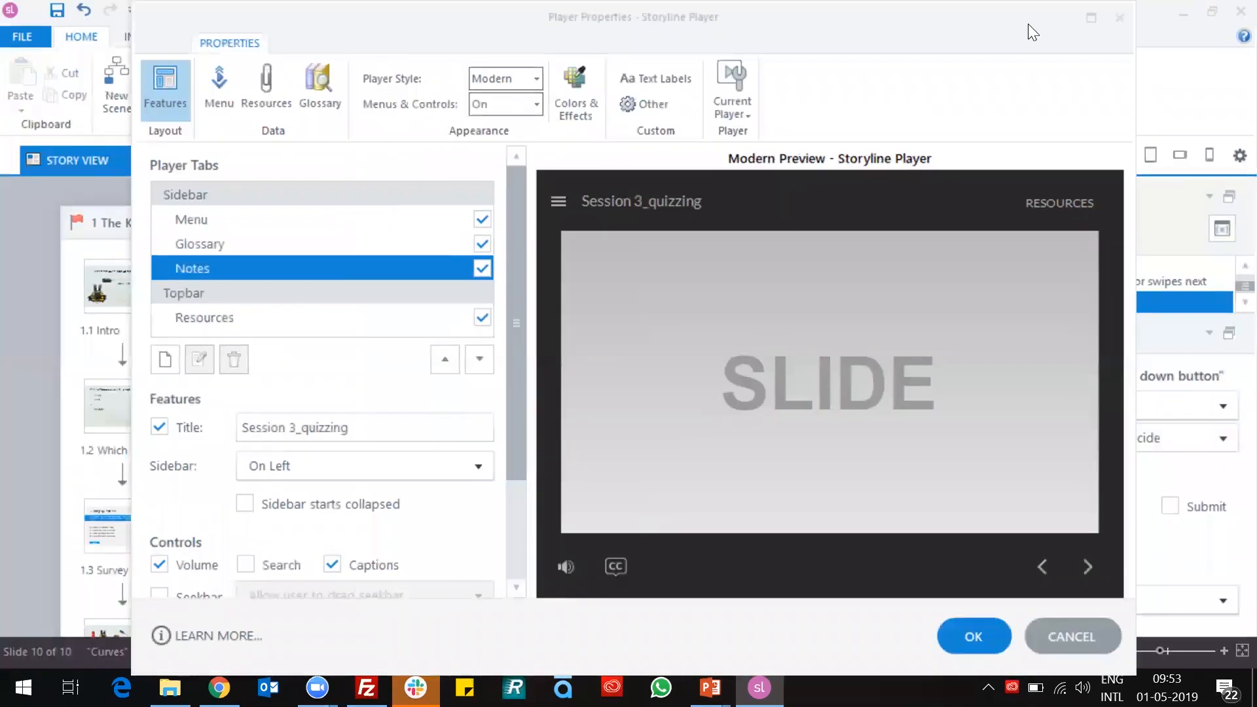
{"action": "left_click", "coordinate": [1097, 19]}
- Add a custom player tab named Exit, with the action Exit course when User clicks
{"action": "left_click", "coordinate": [38, 343]}
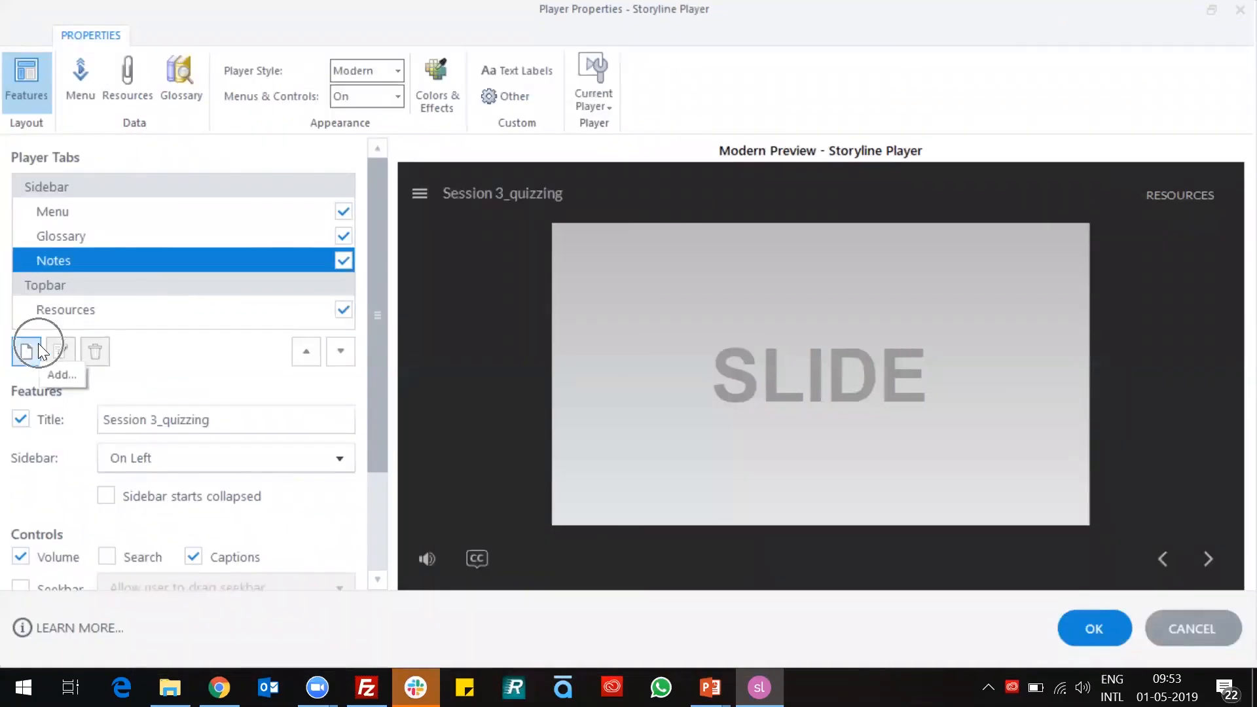
{"action": "left_click", "coordinate": [25, 354]}
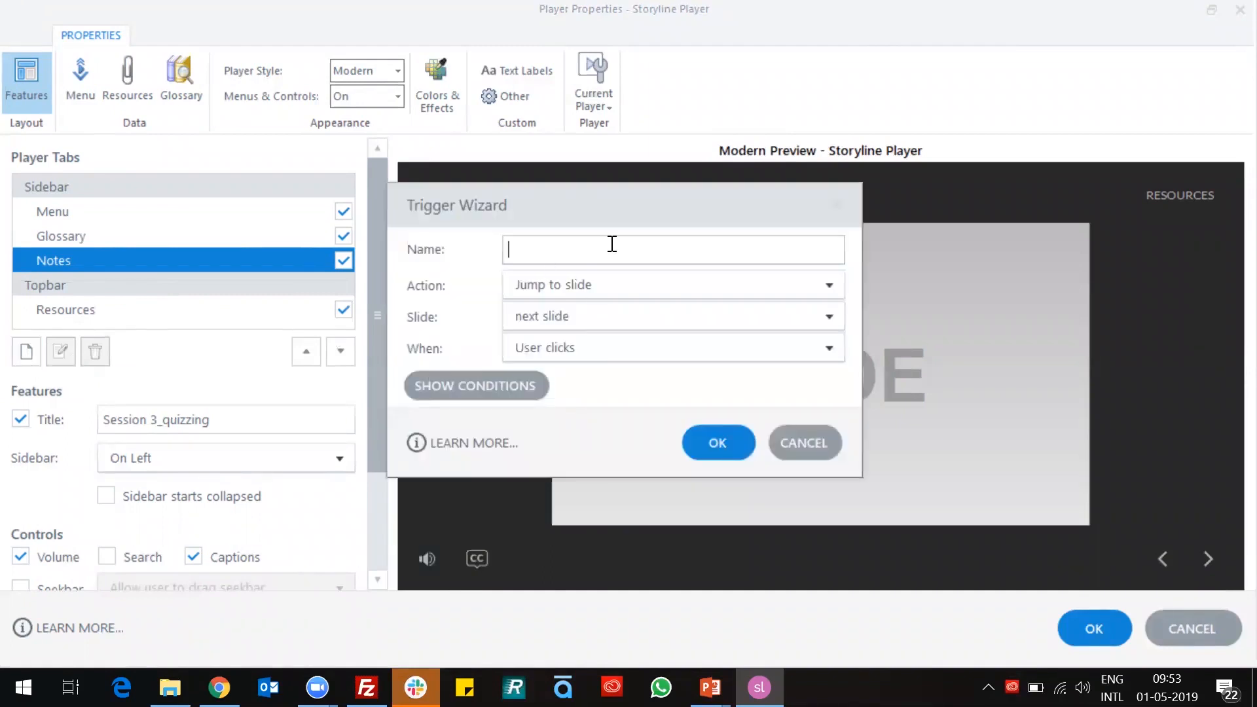
{"action": "type", "text": "Help"}
{"action": "key", "text": "BackSpace"}
{"action": "key", "text": "BackSpace"}
{"action": "key", "text": "BackSpace"}
{"action": "key", "text": "BackSpace"}
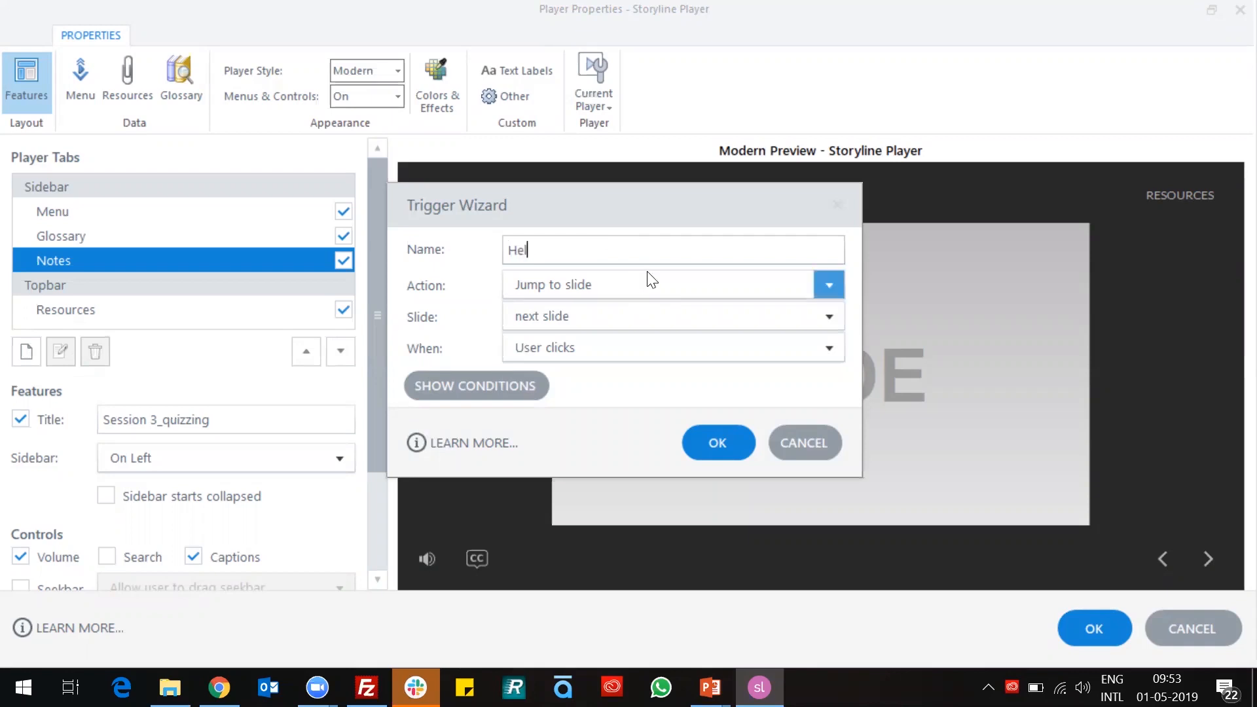
{"action": "type", "text": "Exit"}
{"action": "left_click", "coordinate": [628, 292]}
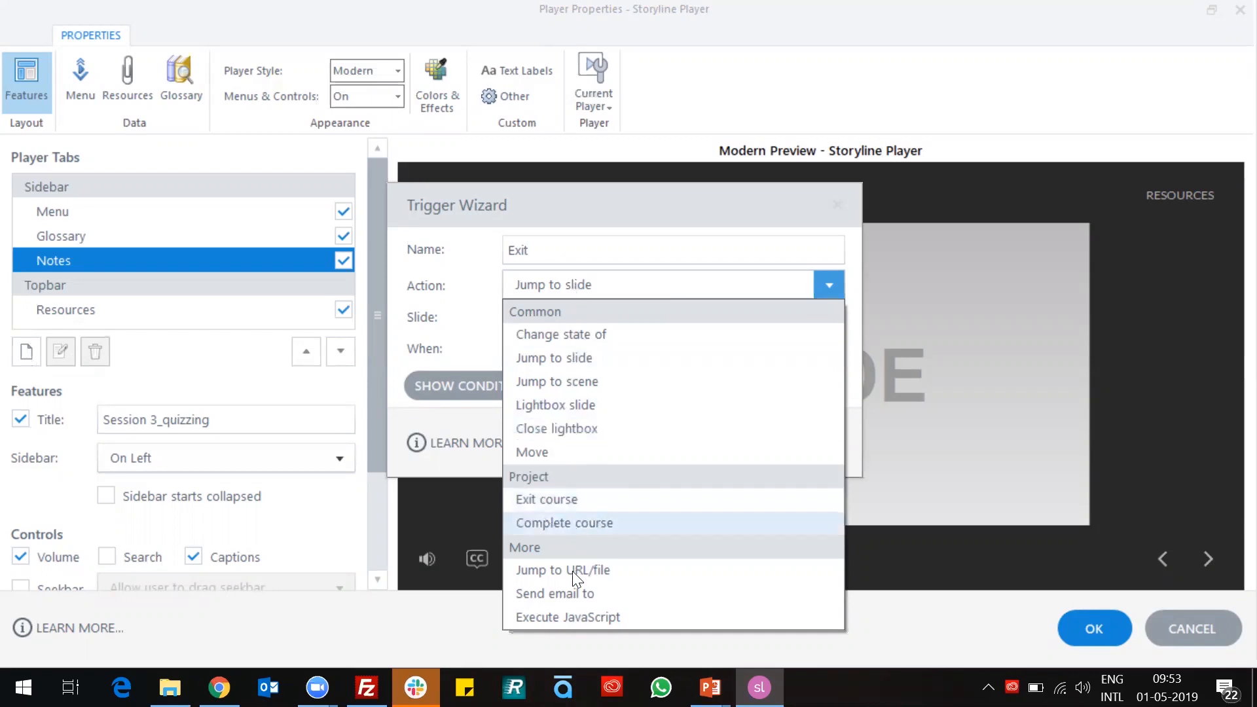
{"action": "left_click", "coordinate": [562, 499]}
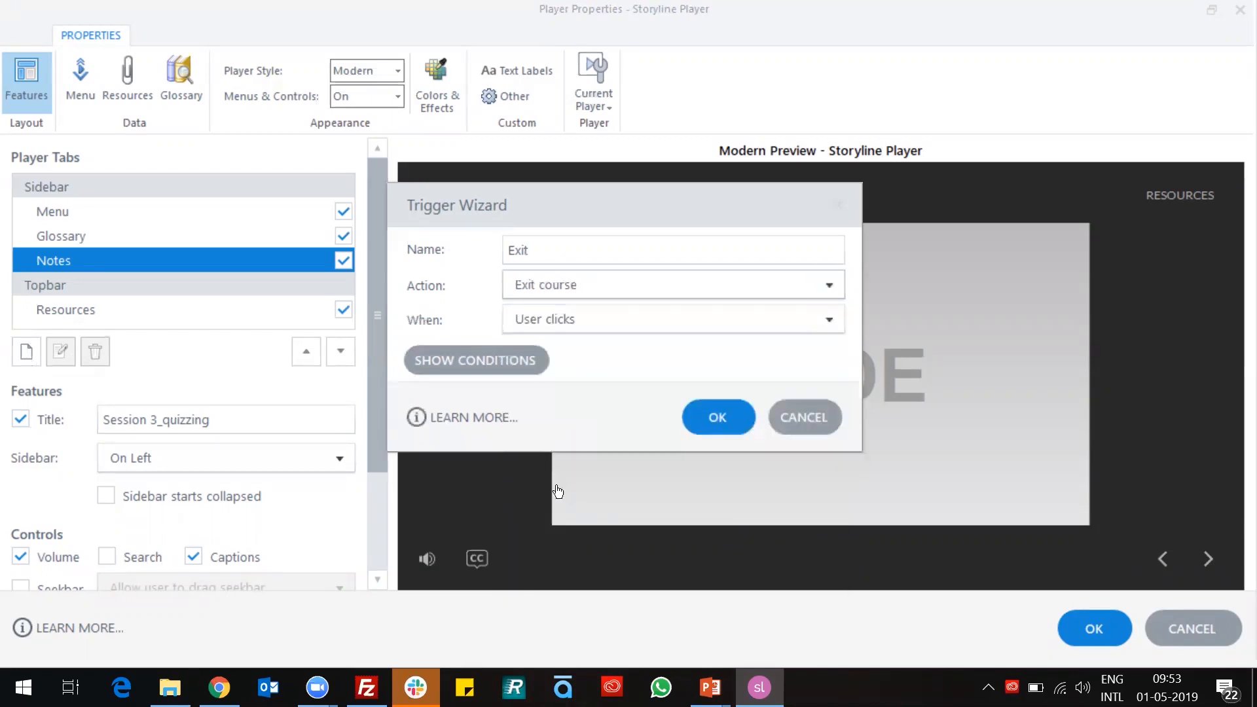
{"action": "left_click", "coordinate": [557, 325]}
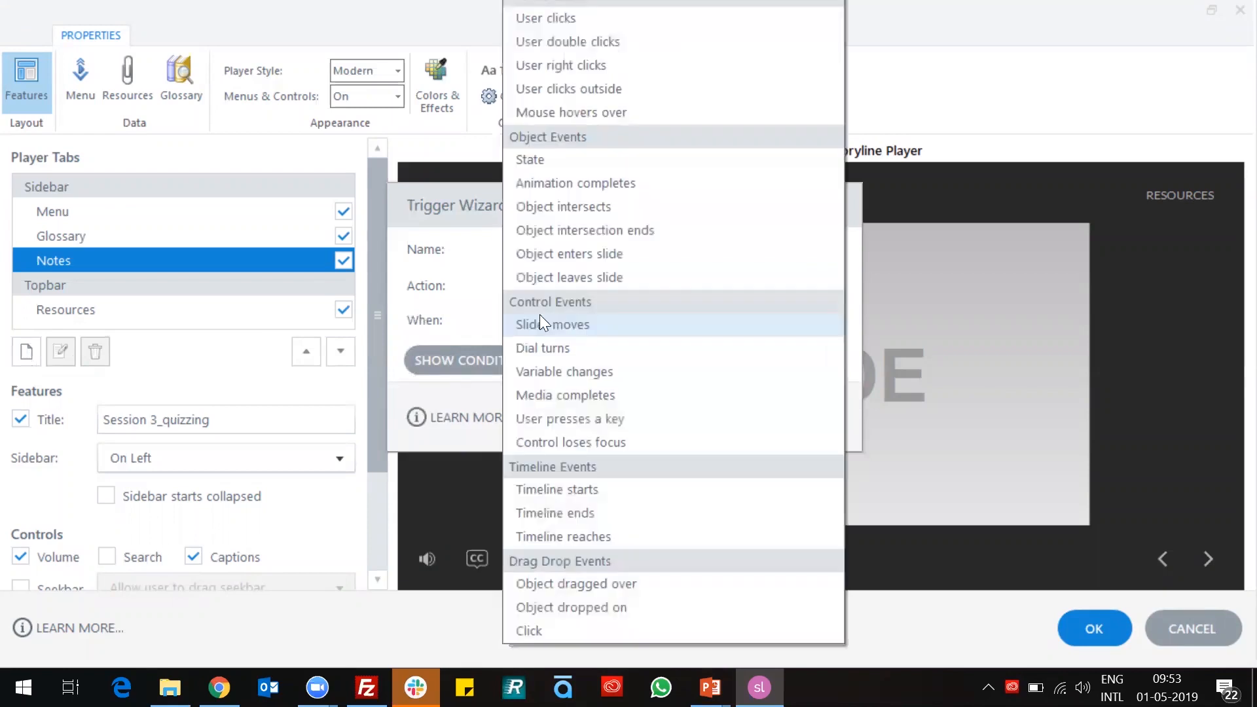
{"action": "left_click", "coordinate": [556, 18]}
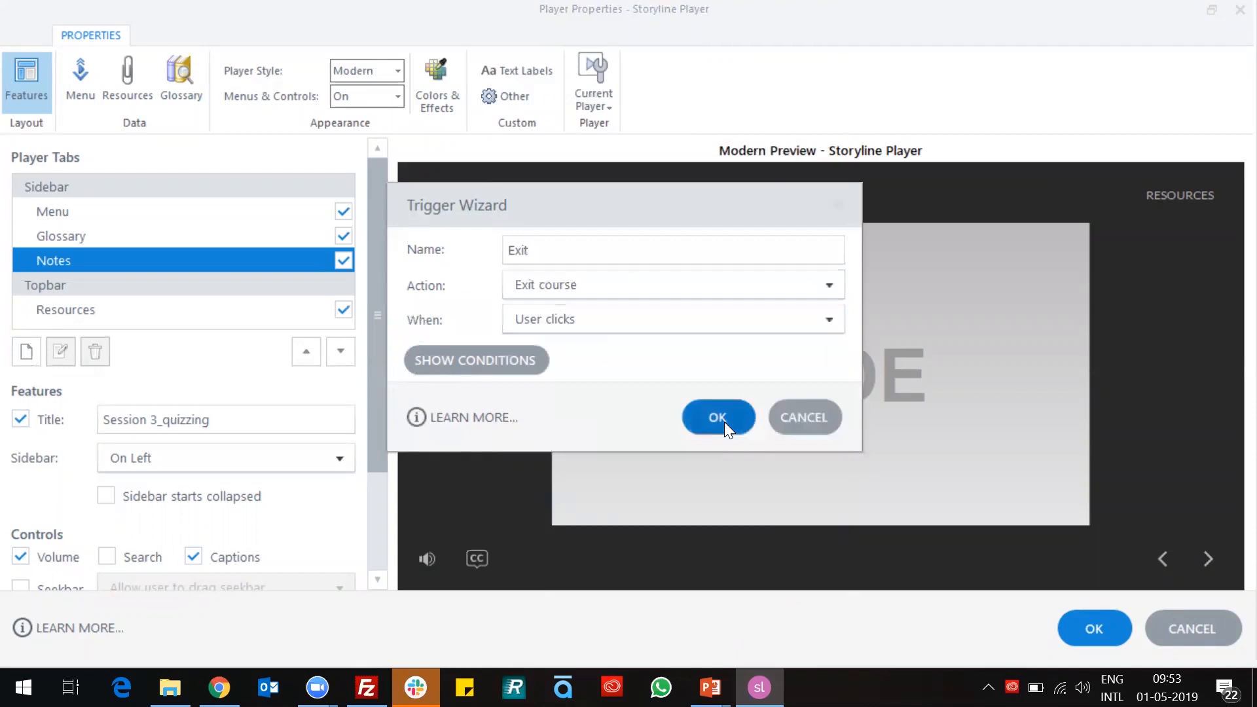
{"action": "left_click", "coordinate": [720, 422]}
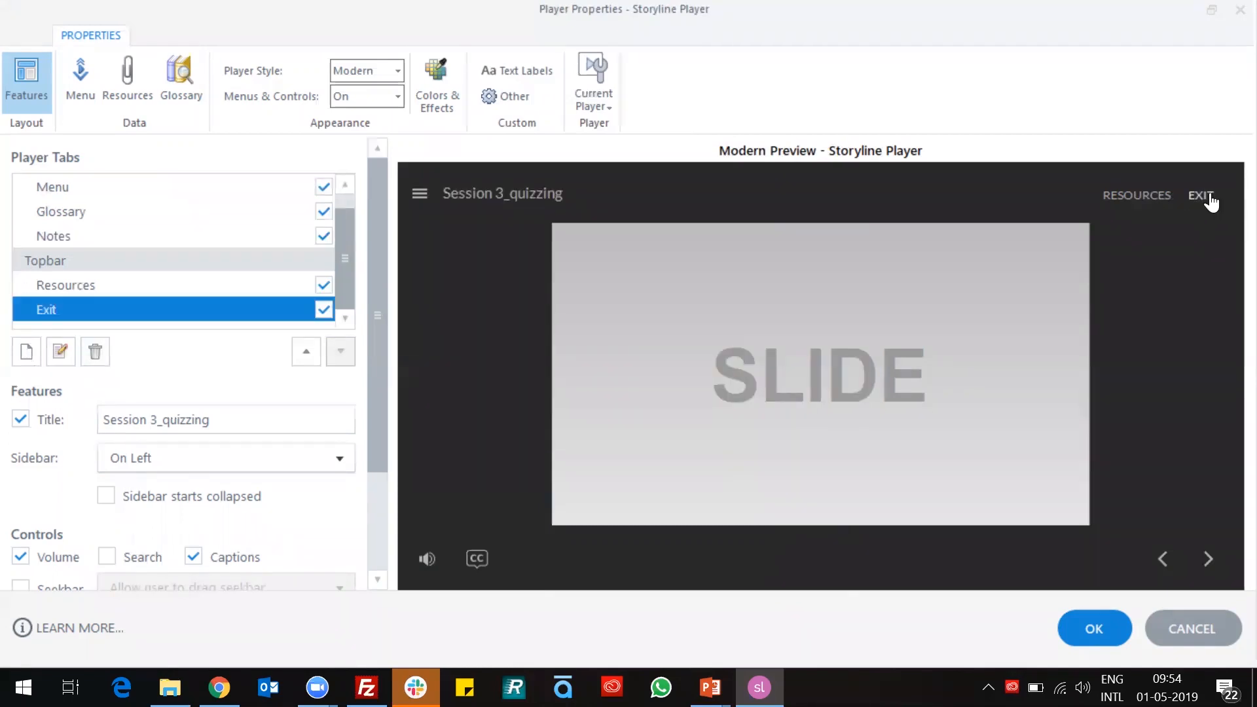
- Move the Notes tab from the sidebar to the topbar and preview its panel
{"action": "scroll", "coordinate": [107, 296], "scroll_direction": "up", "scroll_amount": 1}
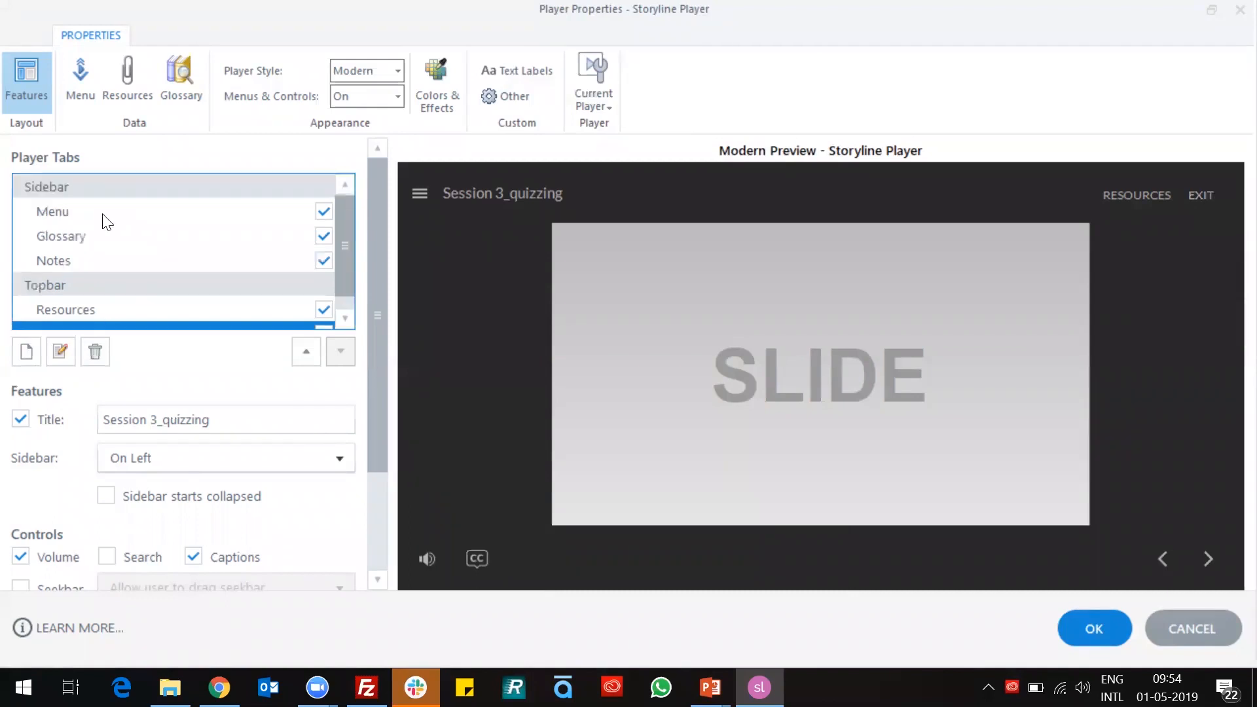
{"action": "left_click", "coordinate": [68, 261]}
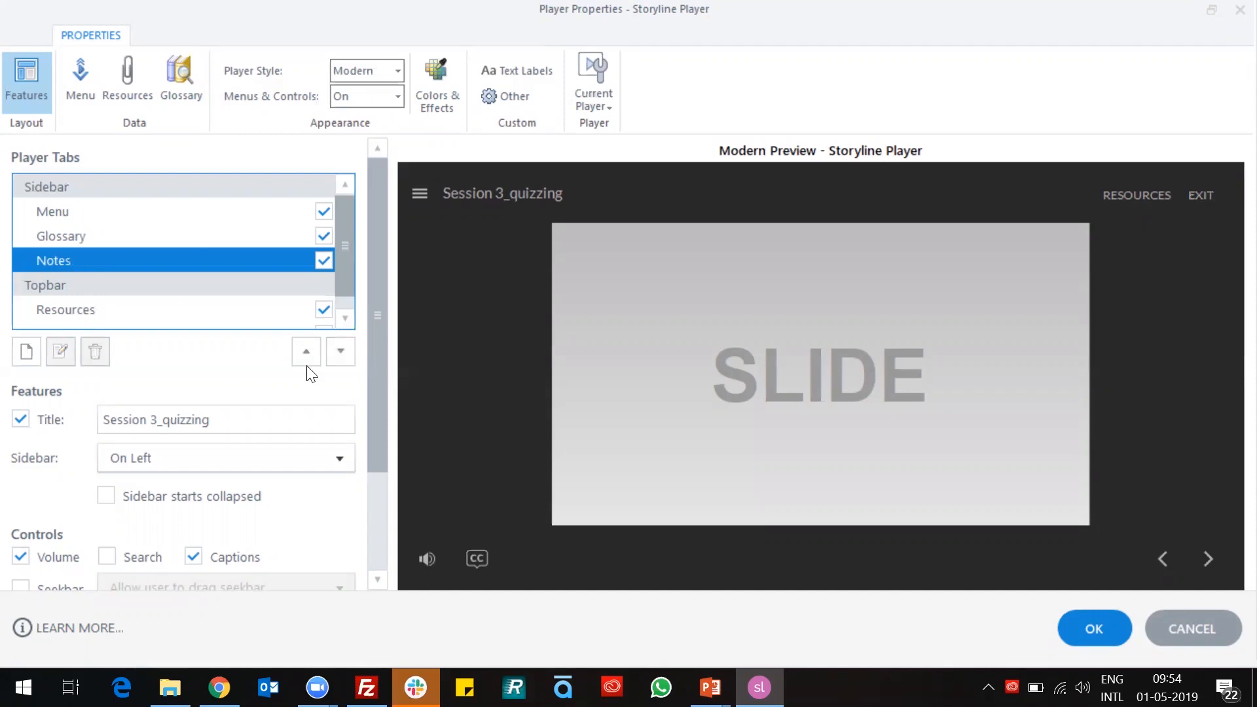
{"action": "left_click", "coordinate": [340, 352]}
{"action": "left_click", "coordinate": [1071, 201]}
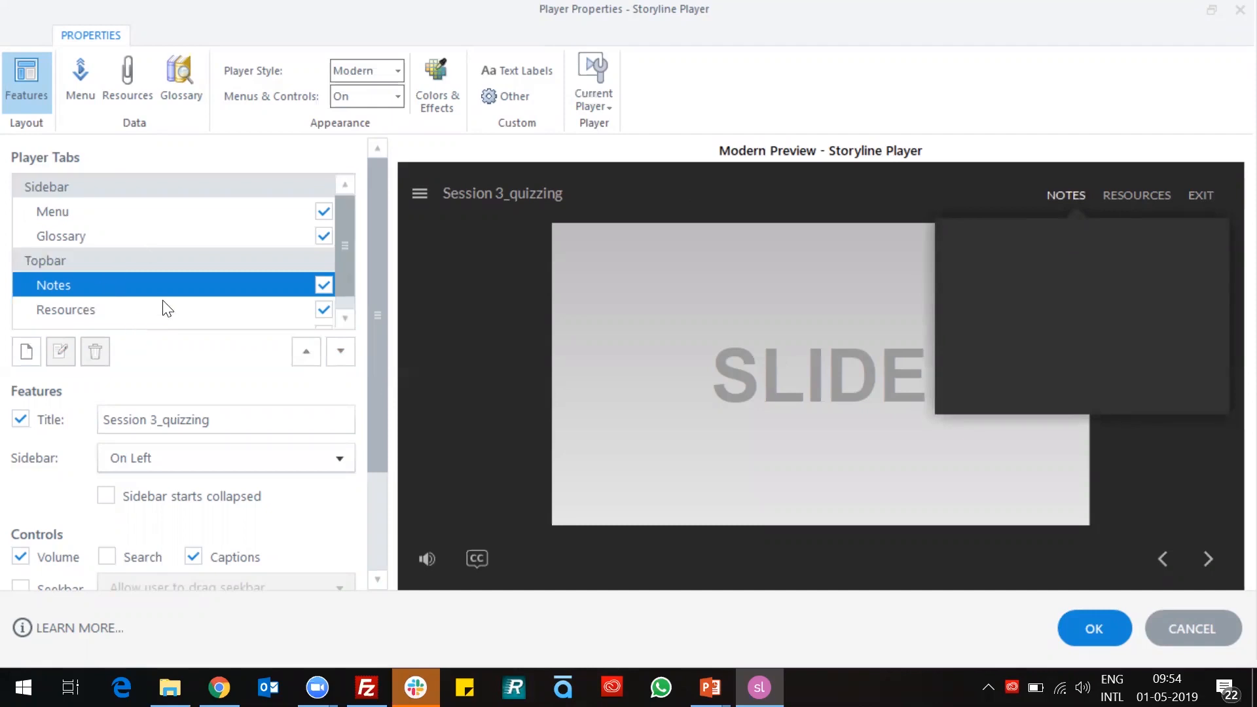
{"action": "left_click", "coordinate": [1053, 196]}
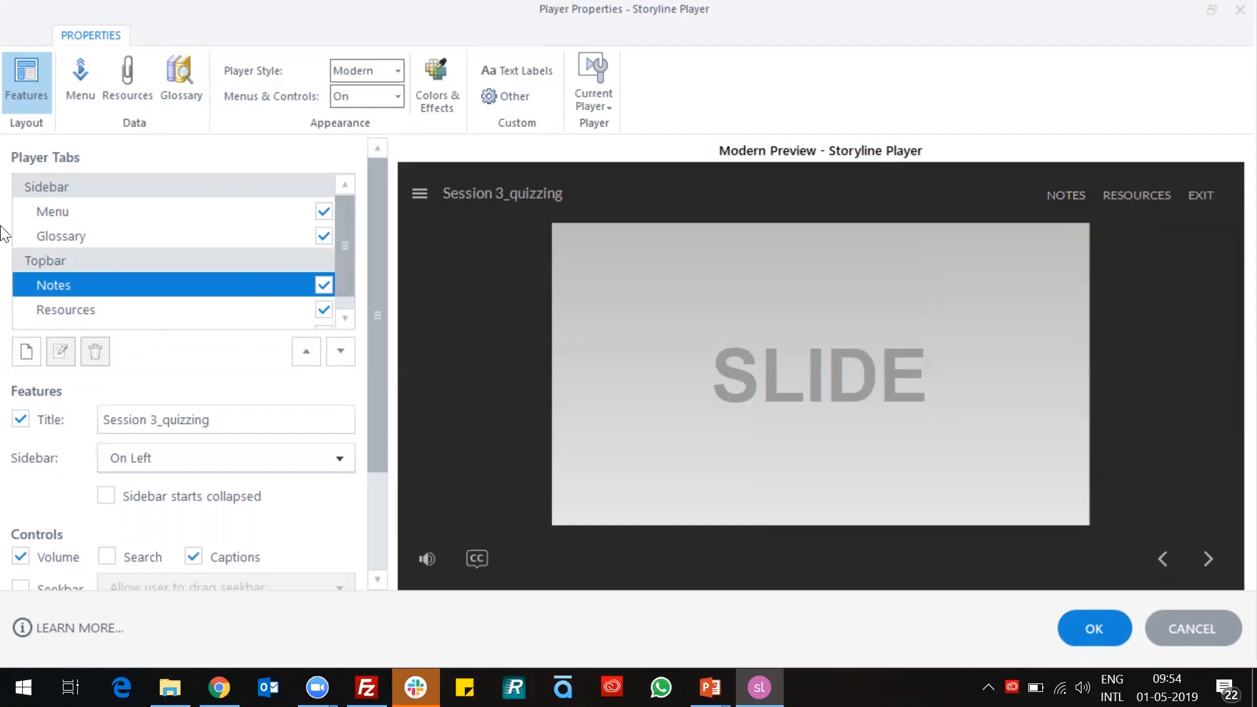
- Move the Resources and Notes tabs from the topbar into the sidebar, and expand the sidebar in the preview
{"action": "left_click", "coordinate": [117, 220]}
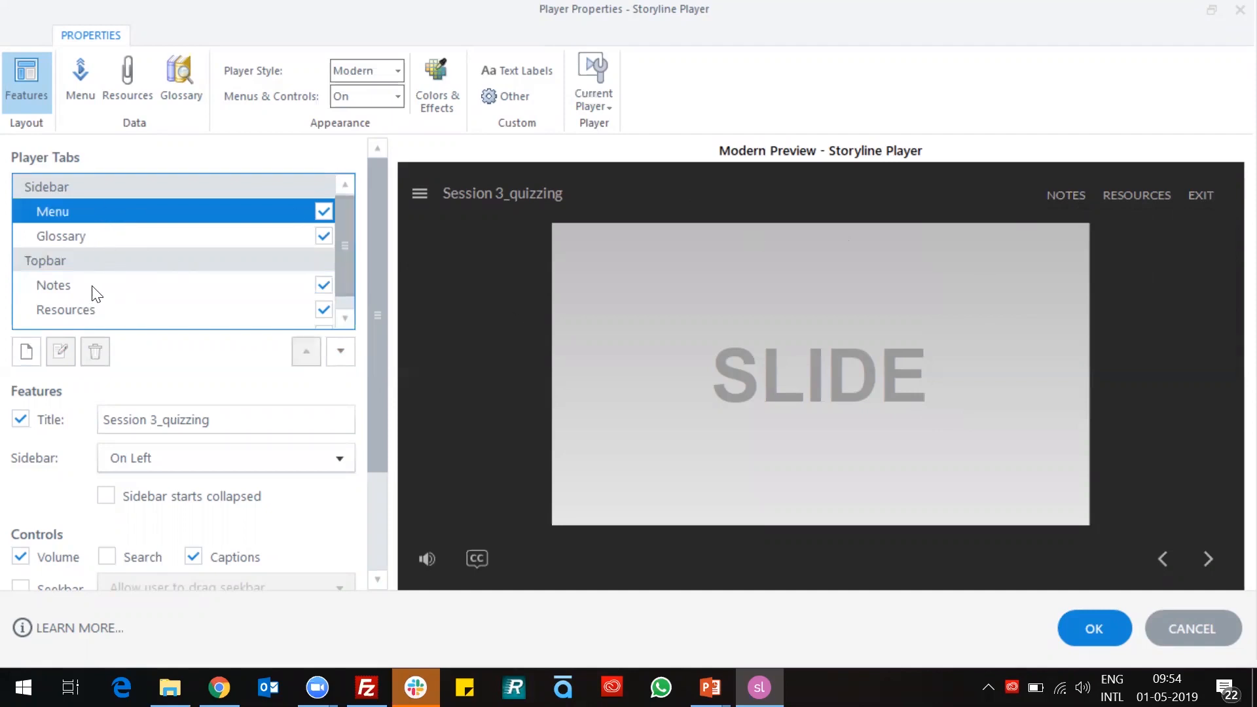
{"action": "left_click", "coordinate": [72, 313]}
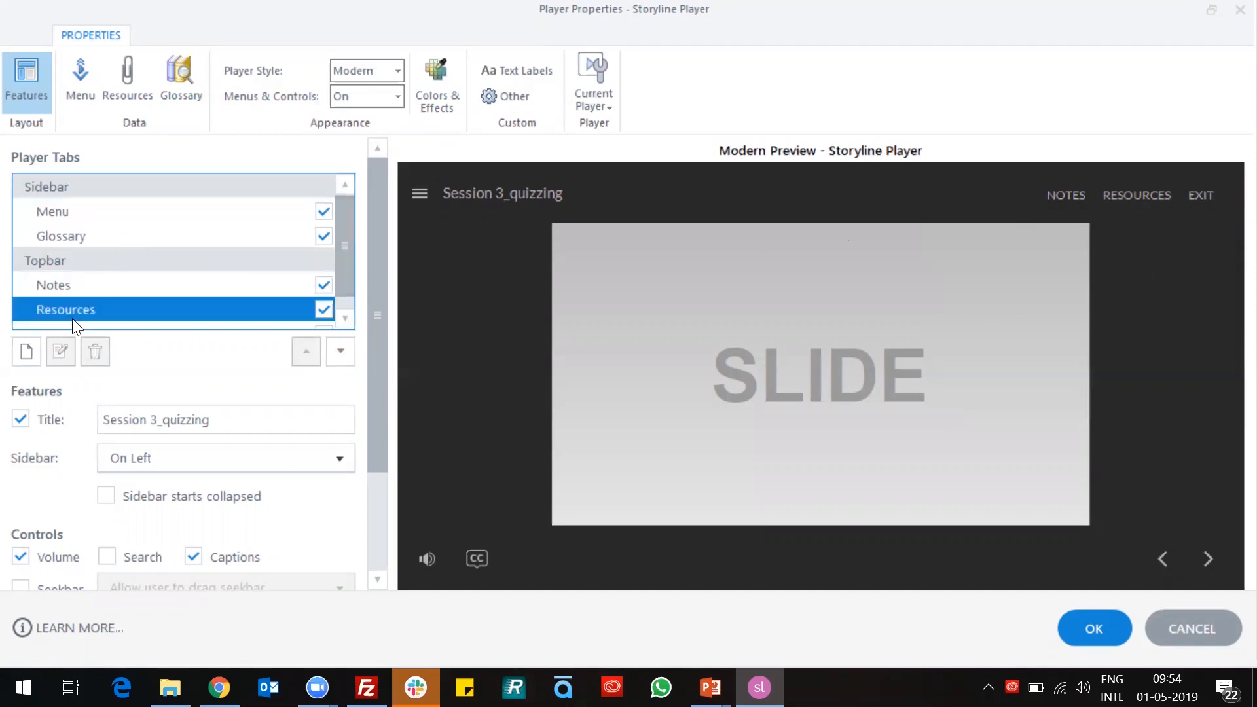
{"action": "left_click", "coordinate": [314, 352]}
{"action": "left_click", "coordinate": [310, 351]}
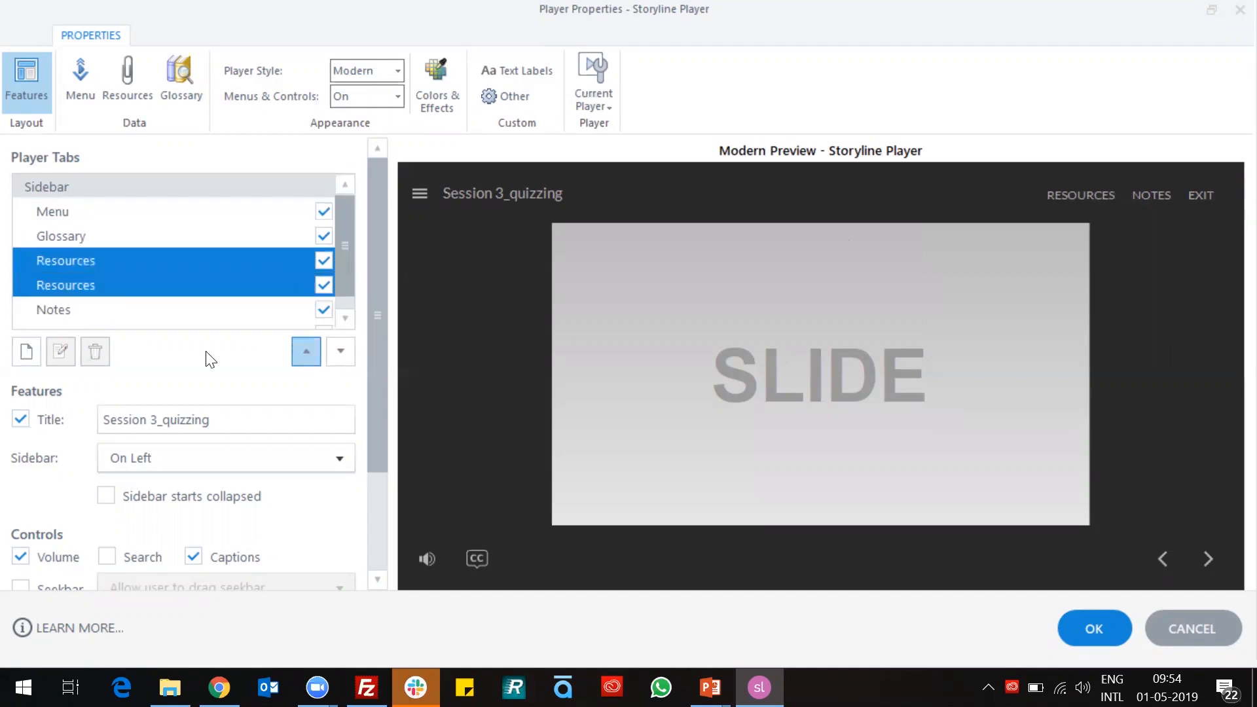
{"action": "left_click", "coordinate": [124, 311]}
{"action": "left_click", "coordinate": [305, 357]}
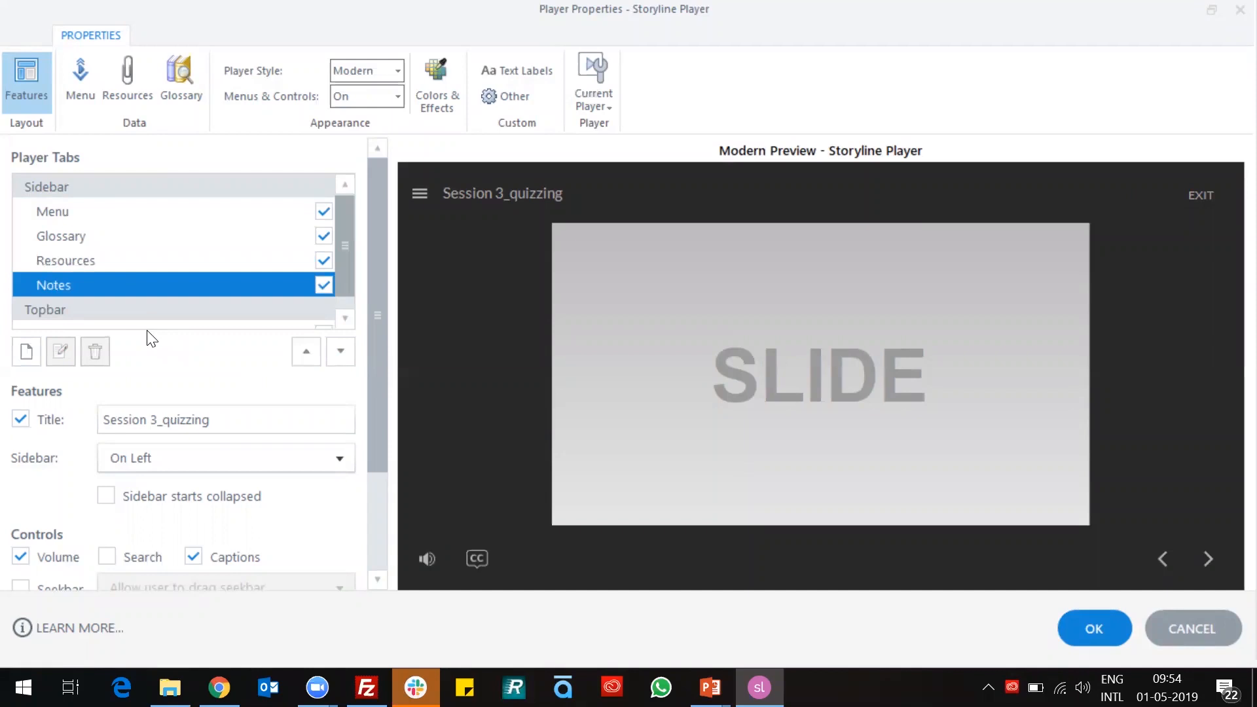
{"action": "left_click", "coordinate": [420, 194]}
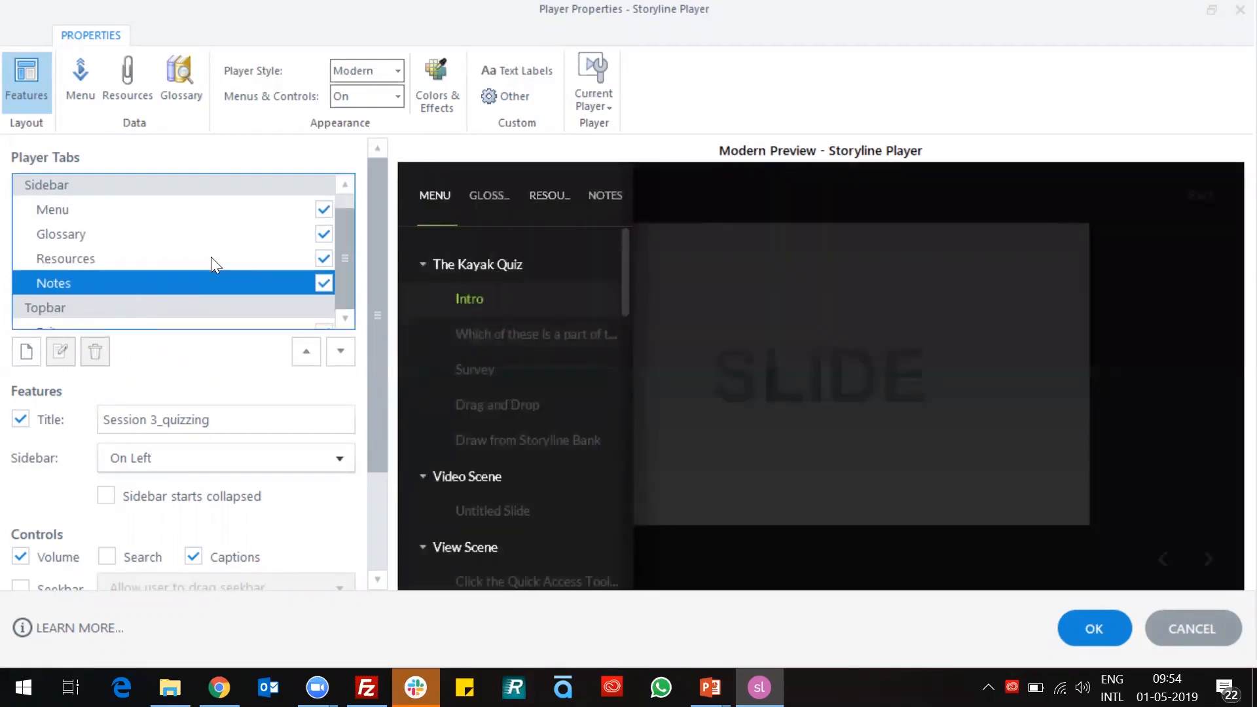
- Move the Notes and Resources tabs from the sidebar to the topbar, and check the Glossary in the sidebar preview
{"action": "scroll", "coordinate": [211, 257], "scroll_direction": "down", "scroll_amount": 1}
{"action": "left_click", "coordinate": [275, 309]}
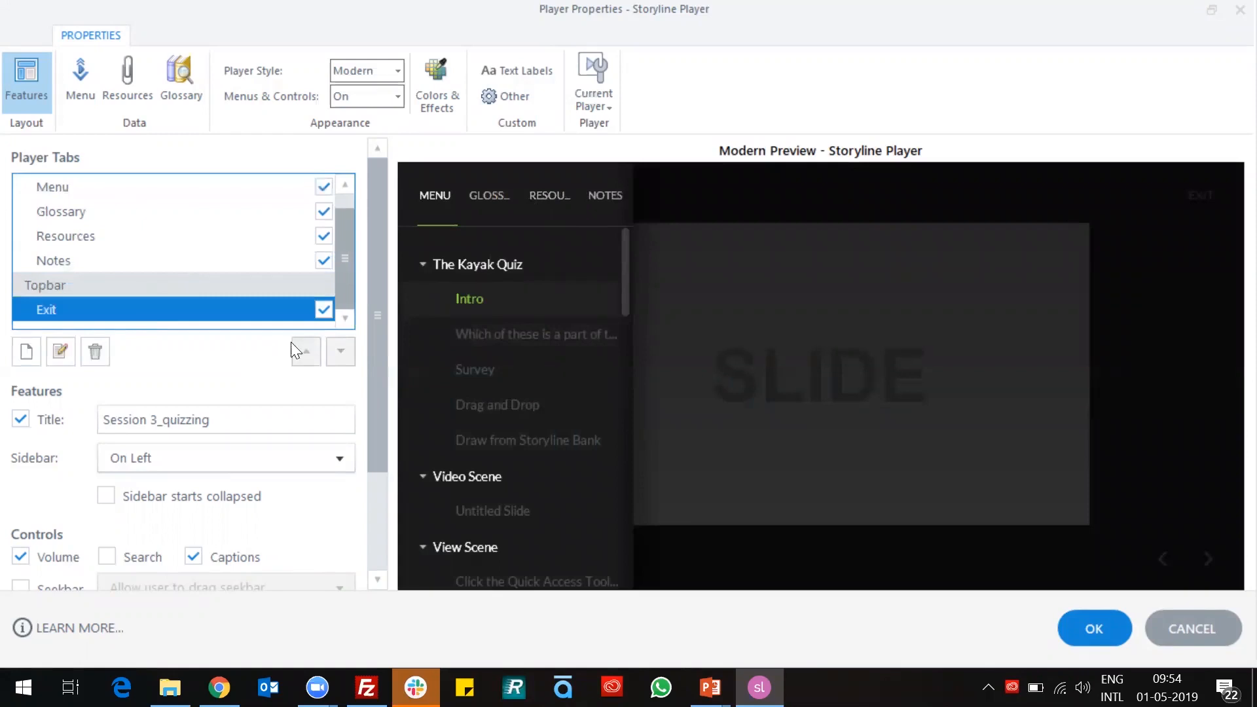
{"action": "left_click", "coordinate": [154, 261]}
{"action": "left_click", "coordinate": [331, 345]}
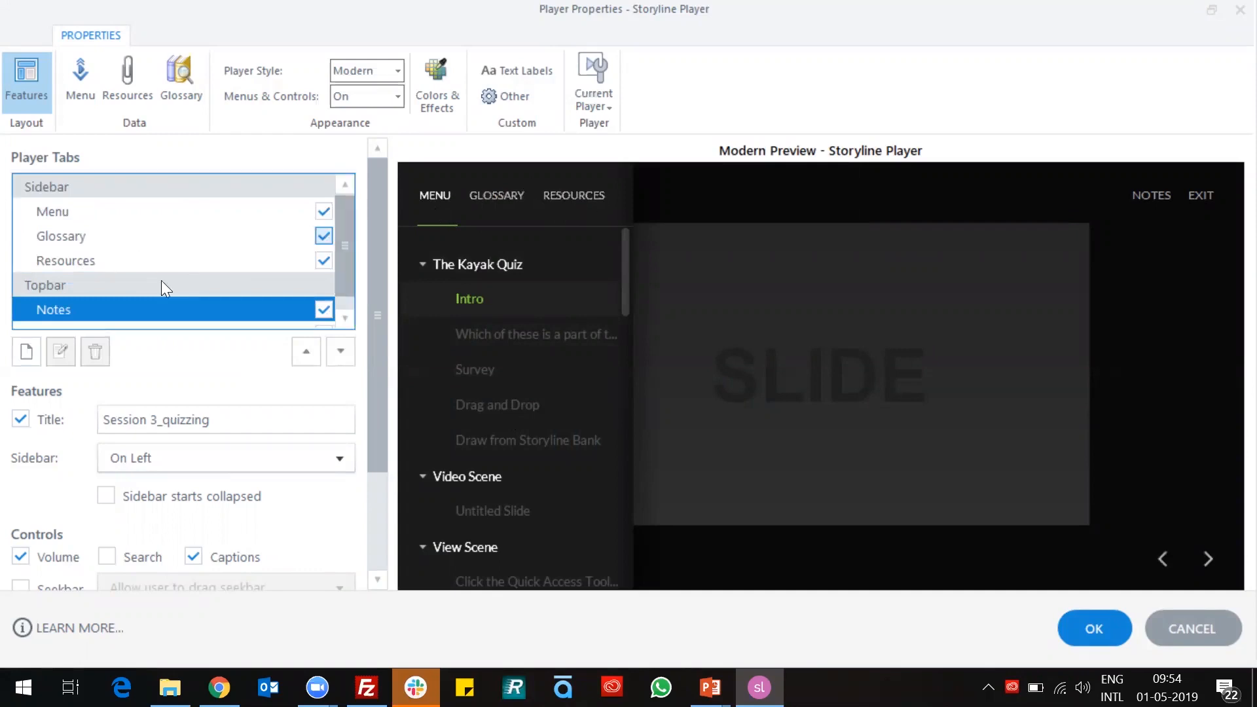
{"action": "left_click", "coordinate": [131, 267]}
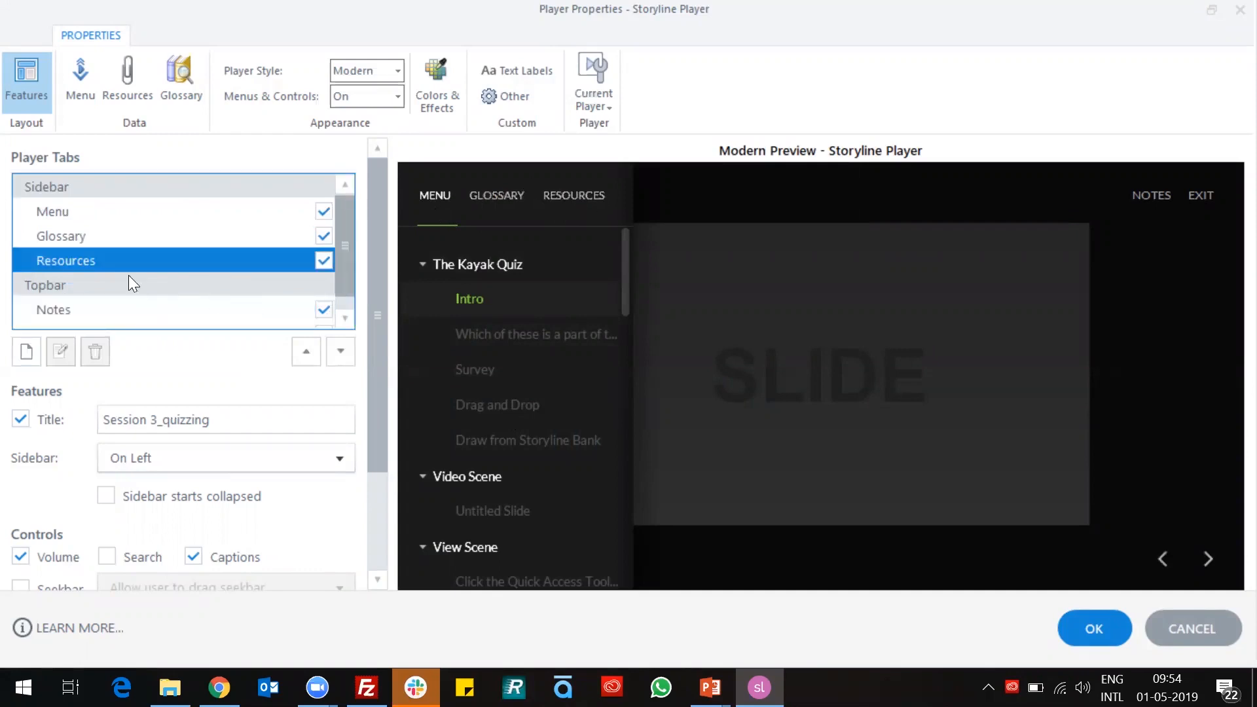
{"action": "left_click", "coordinate": [334, 350]}
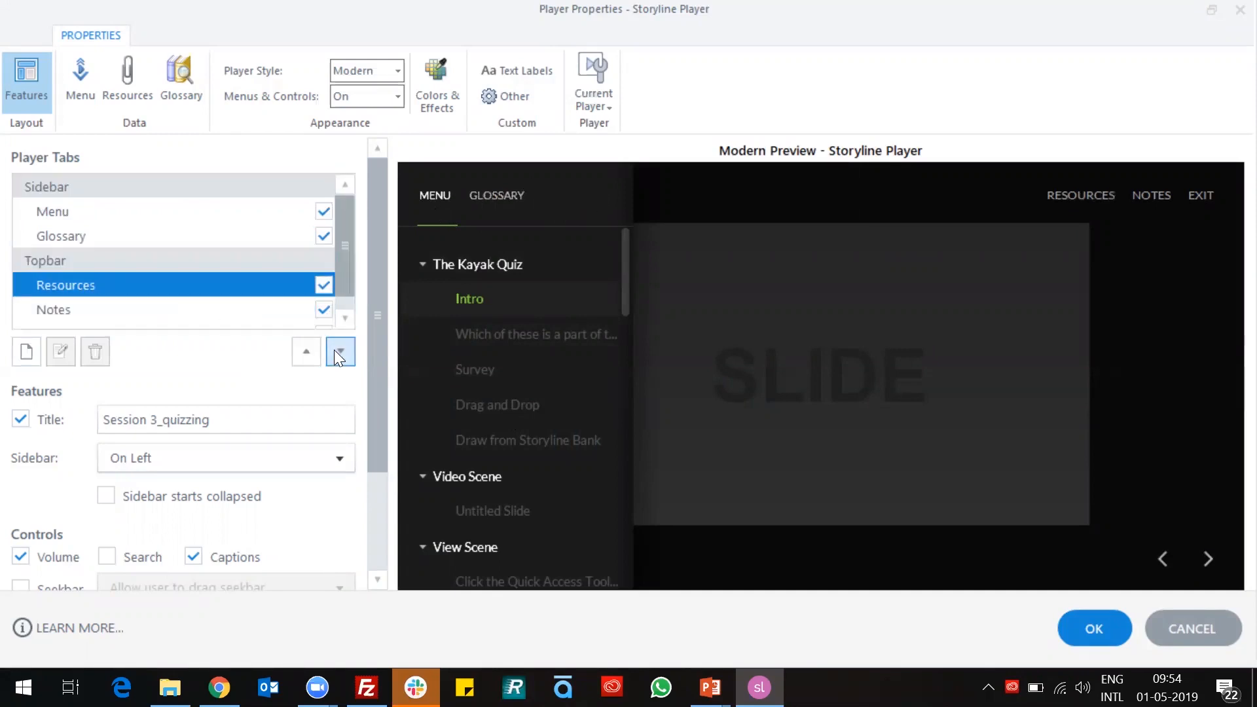
{"action": "left_click", "coordinate": [492, 196]}
{"action": "left_click", "coordinate": [673, 190]}
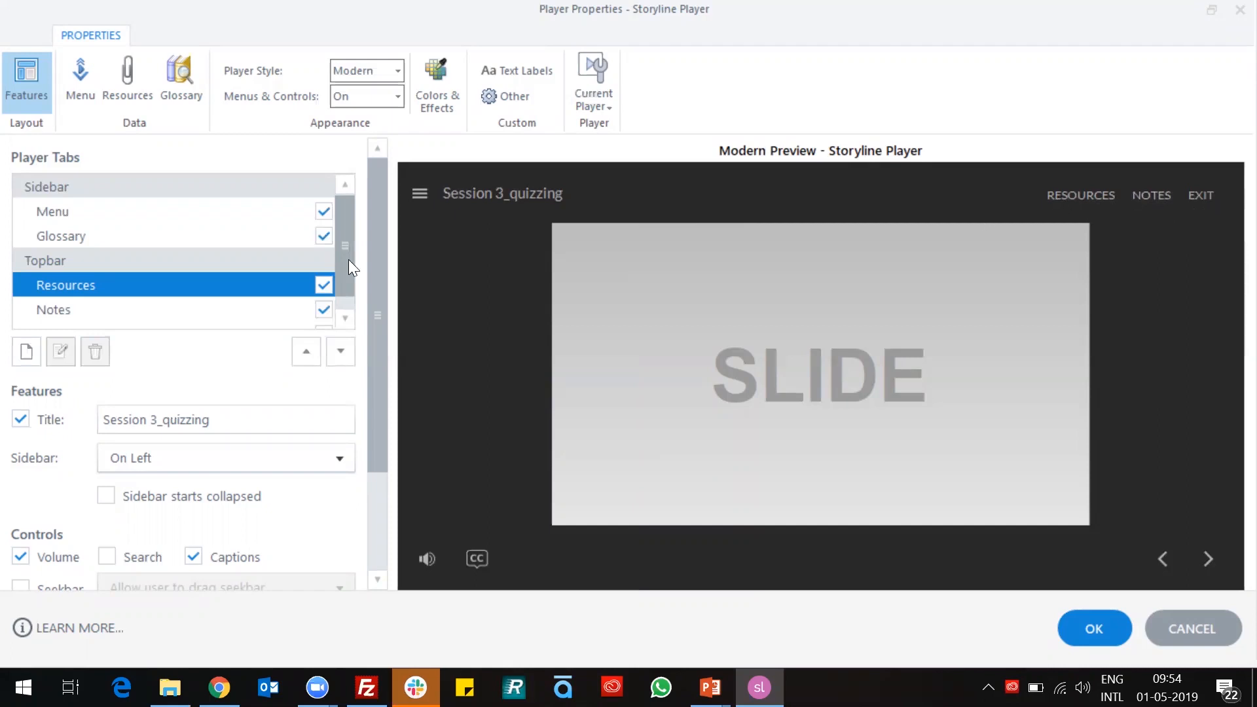
- Reorder the topbar tabs so that Notes comes before Resources
{"action": "left_click", "coordinate": [108, 309]}
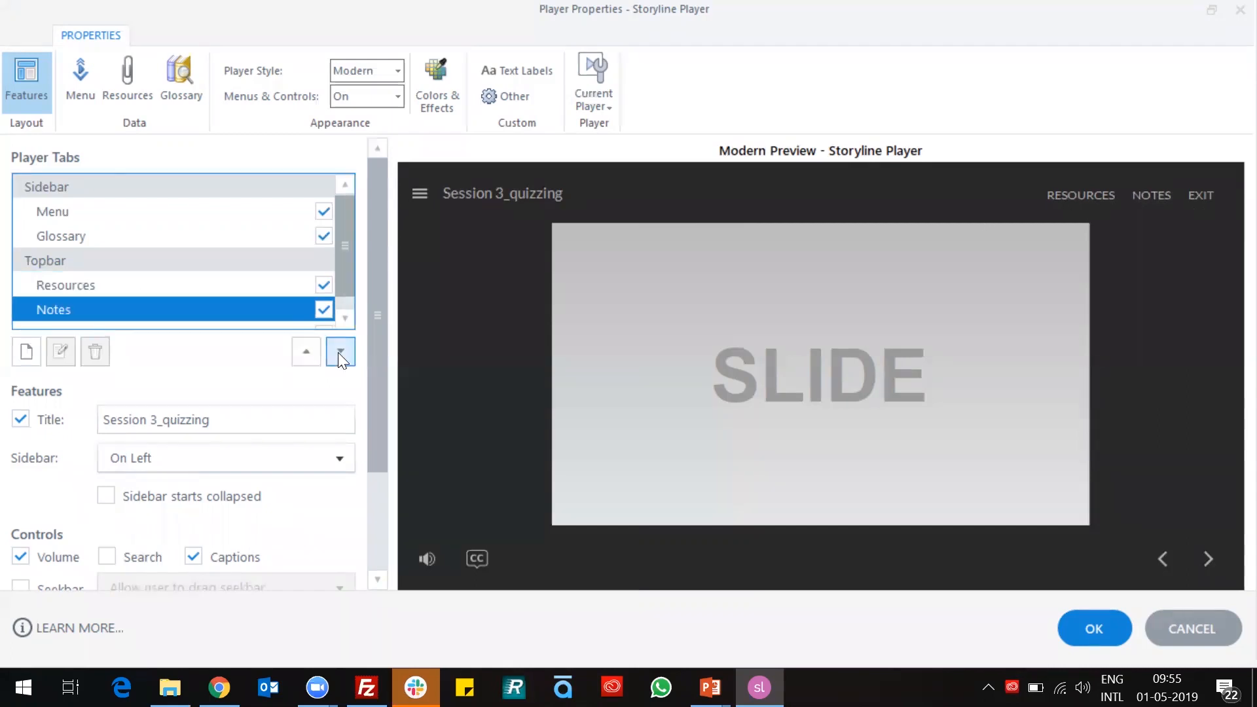
{"action": "left_click", "coordinate": [307, 353]}
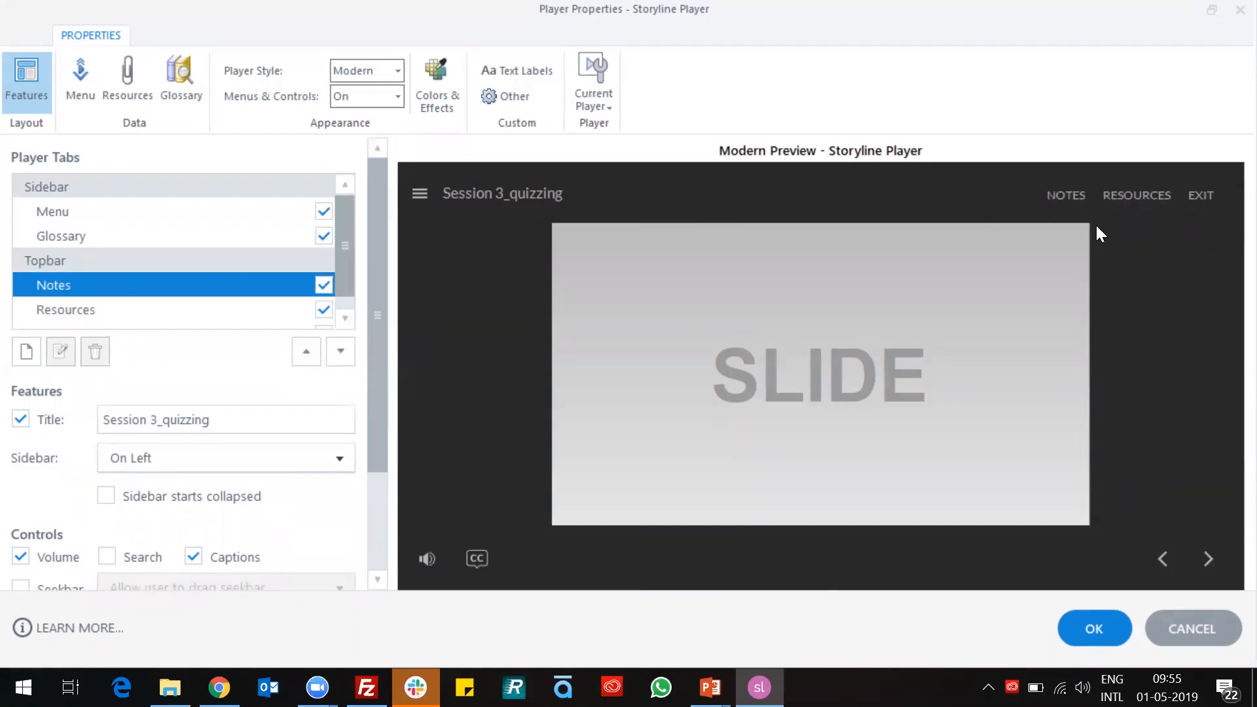
{"action": "scroll", "coordinate": [98, 301], "scroll_direction": "down", "scroll_amount": 1}
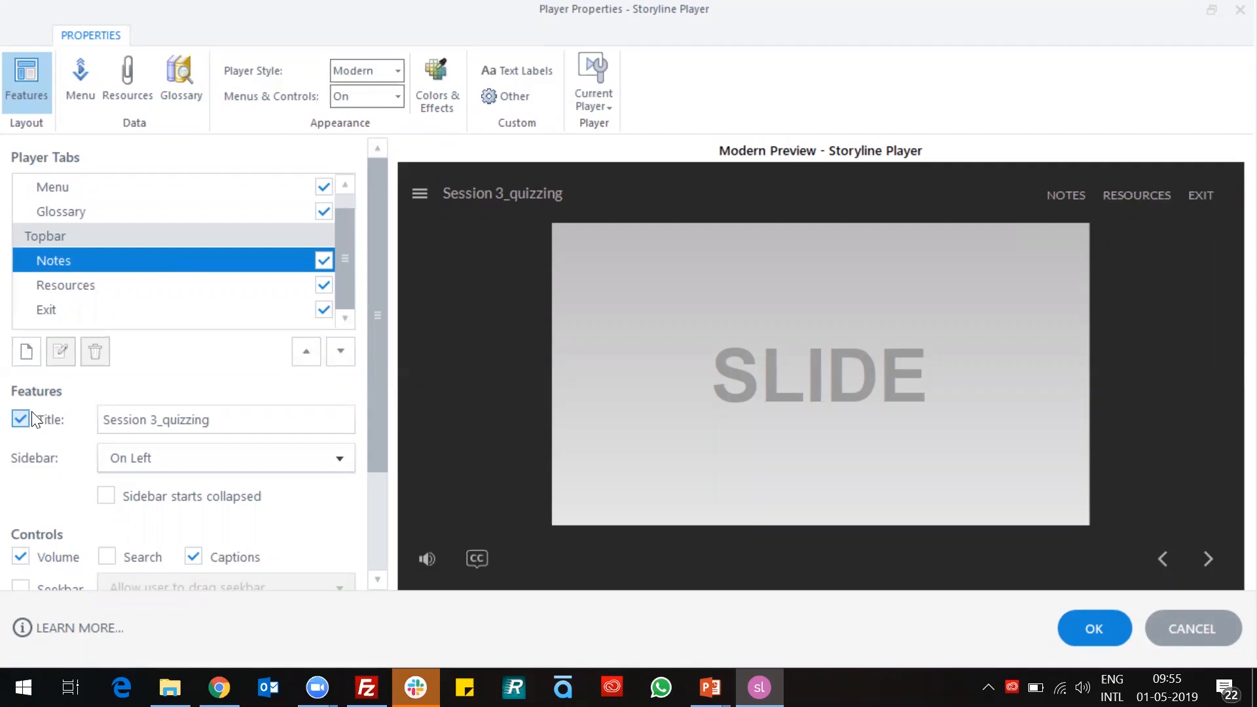
- Change the player title to Session 4 and preview the sidebar
{"action": "left_click_drag", "start_coordinate": [239, 424], "coordinate": [152, 424]}
{"action": "type", "text": "4"}
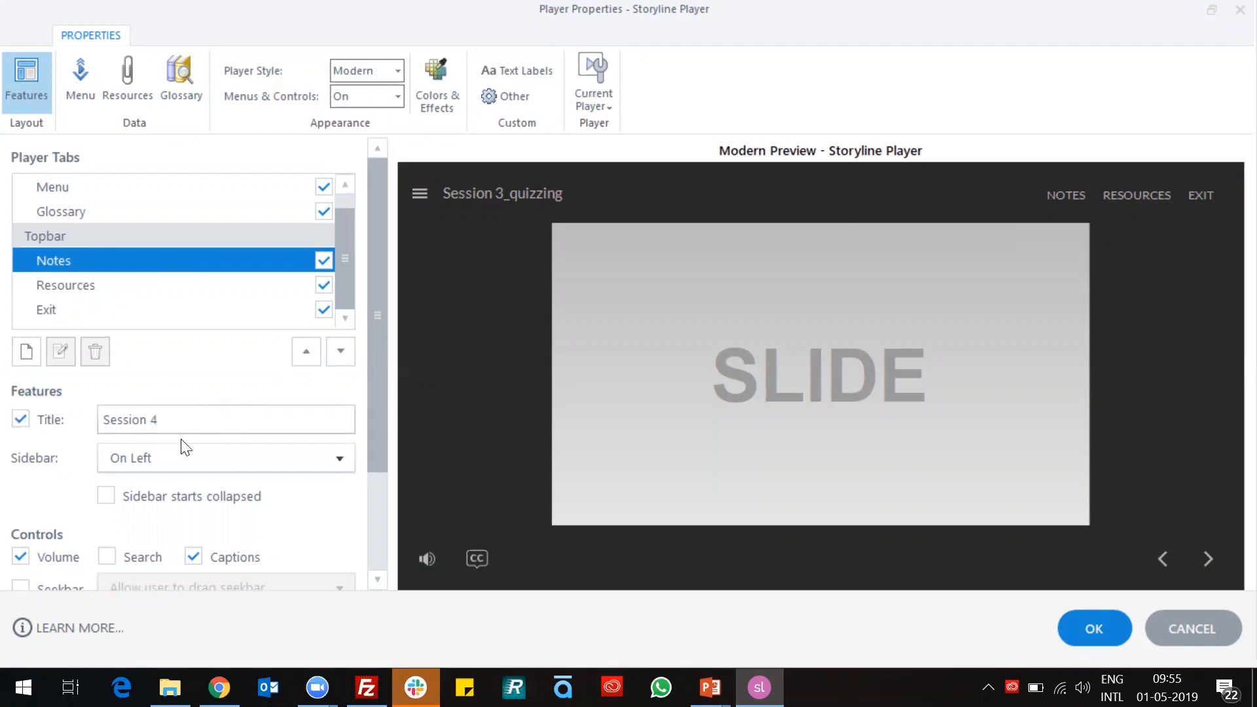
{"action": "key", "text": "Return"}
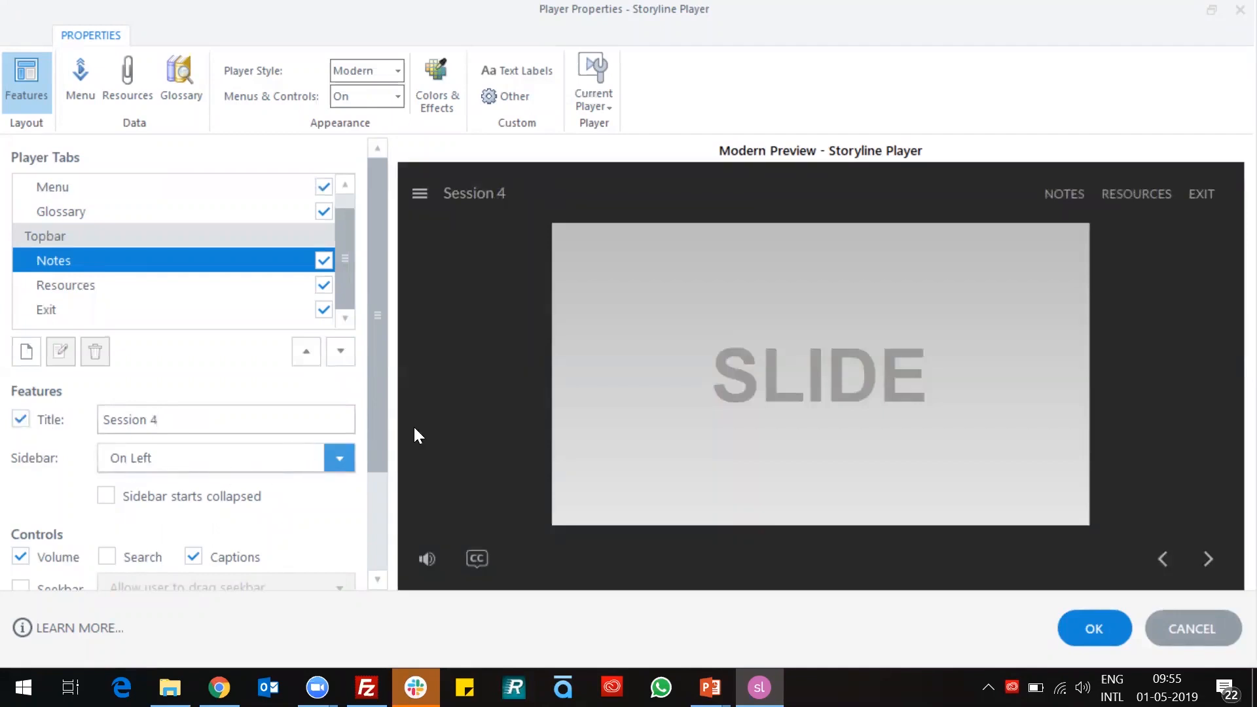
{"action": "left_click", "coordinate": [424, 196]}
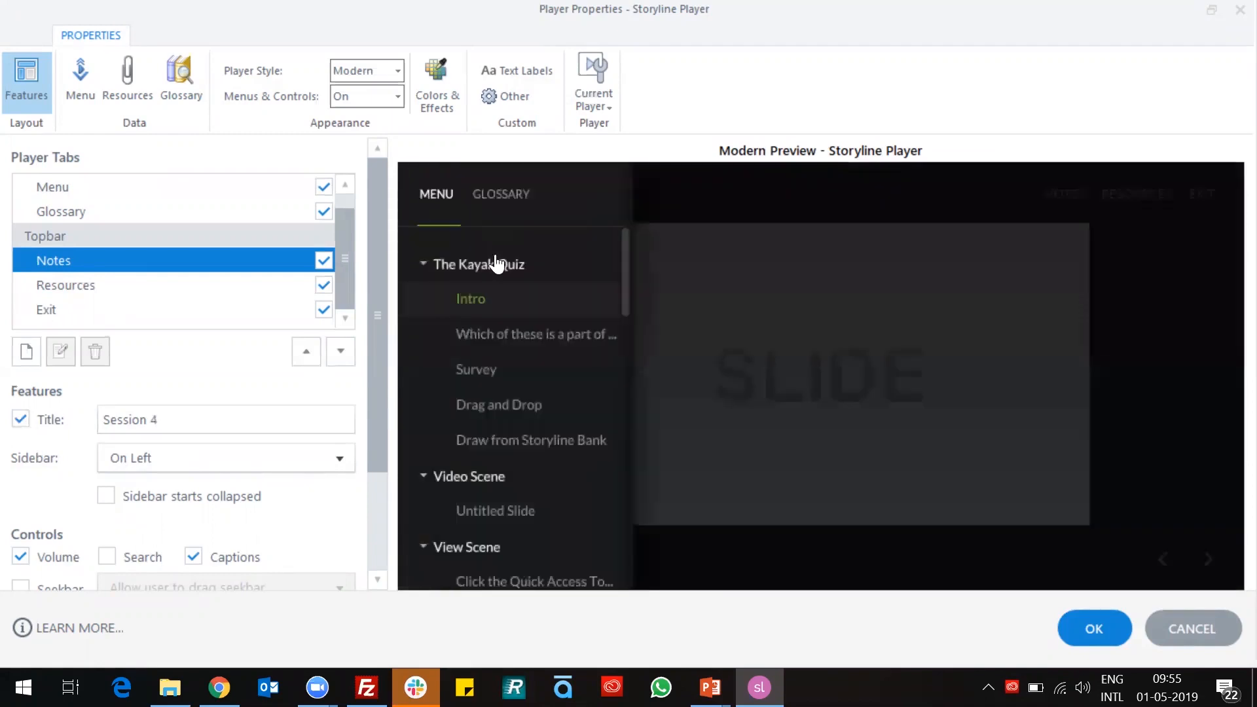
{"action": "left_click", "coordinate": [714, 351]}
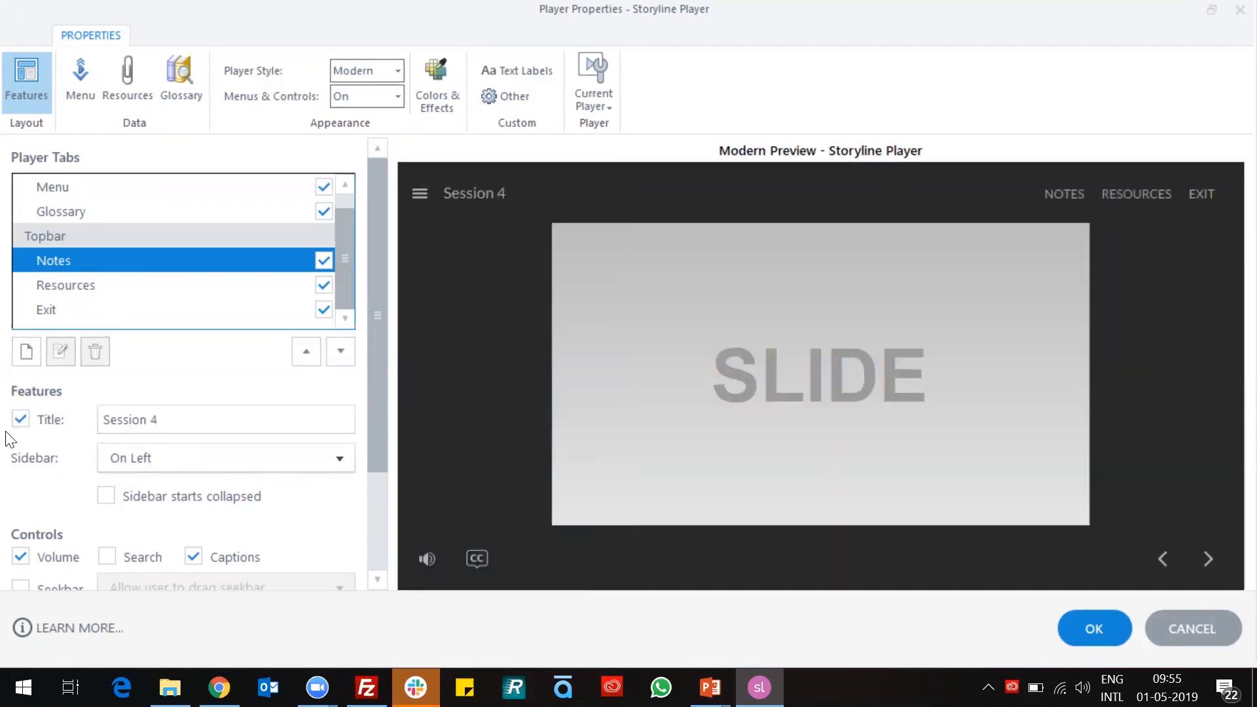
- Set the sidebar position to On Right and open and close it in the preview
{"action": "left_click", "coordinate": [197, 464]}
{"action": "left_click", "coordinate": [160, 511]}
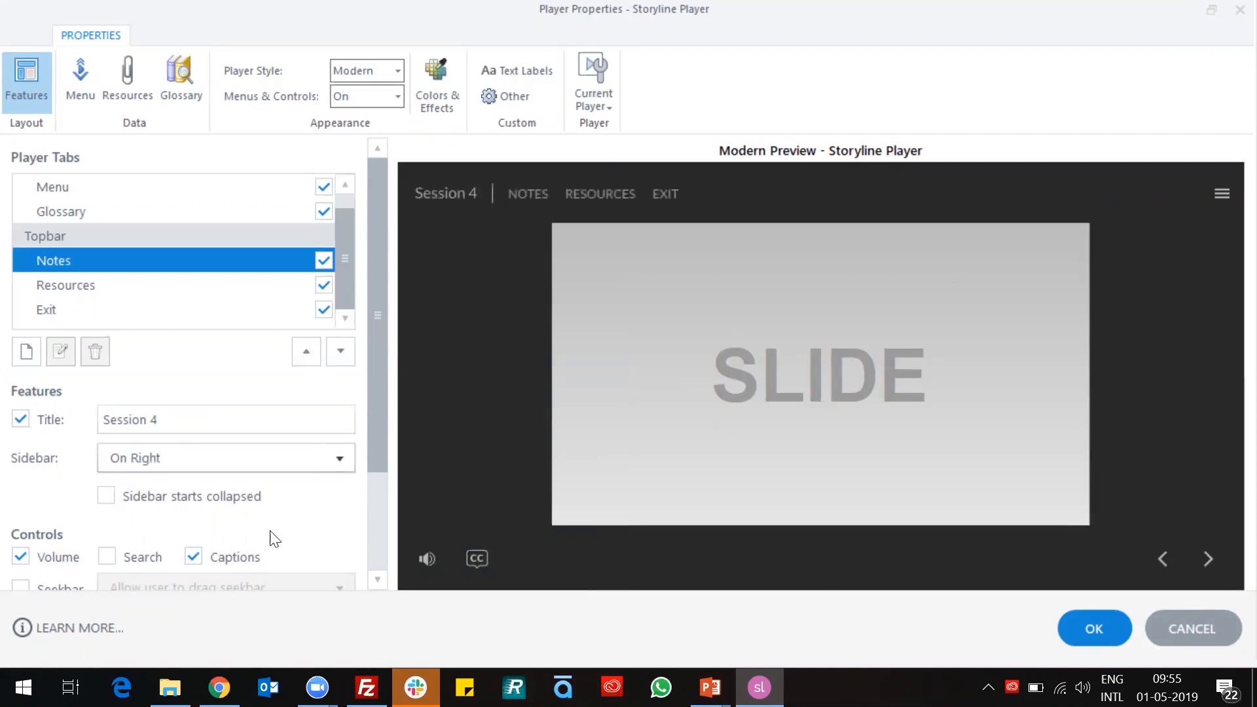
{"action": "left_click", "coordinate": [1223, 193]}
{"action": "left_click", "coordinate": [955, 303]}
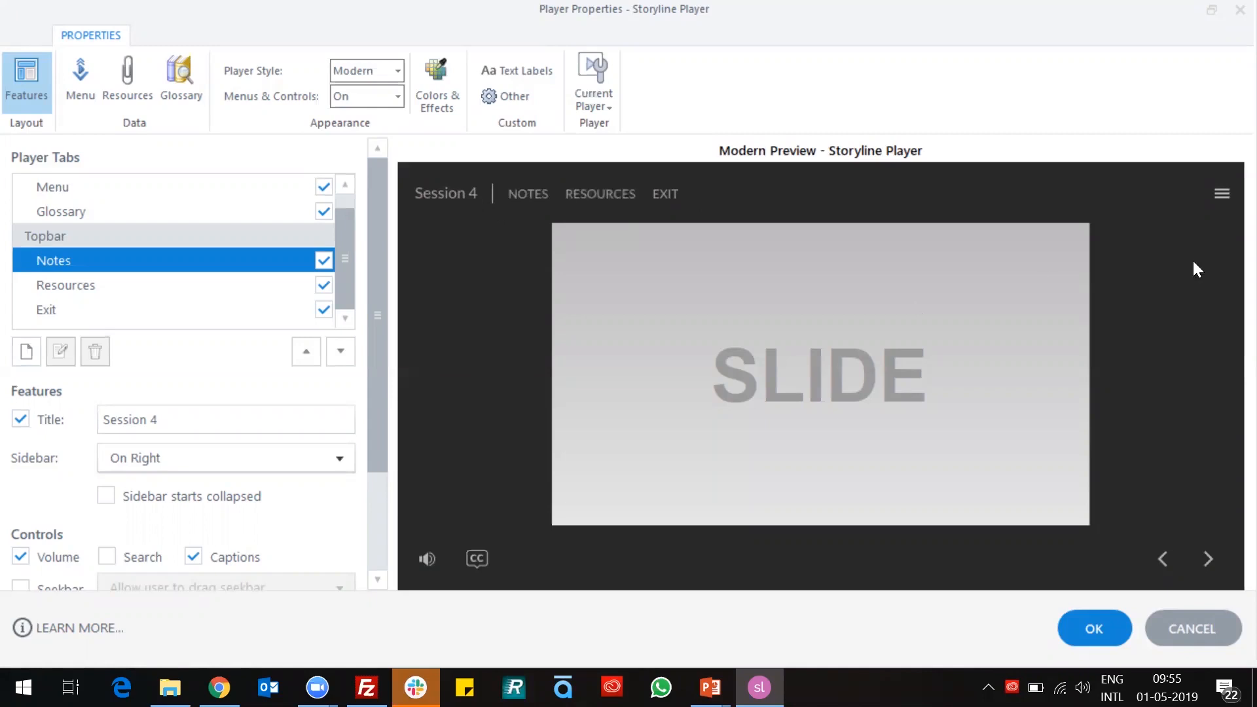
{"action": "left_click", "coordinate": [1221, 194]}
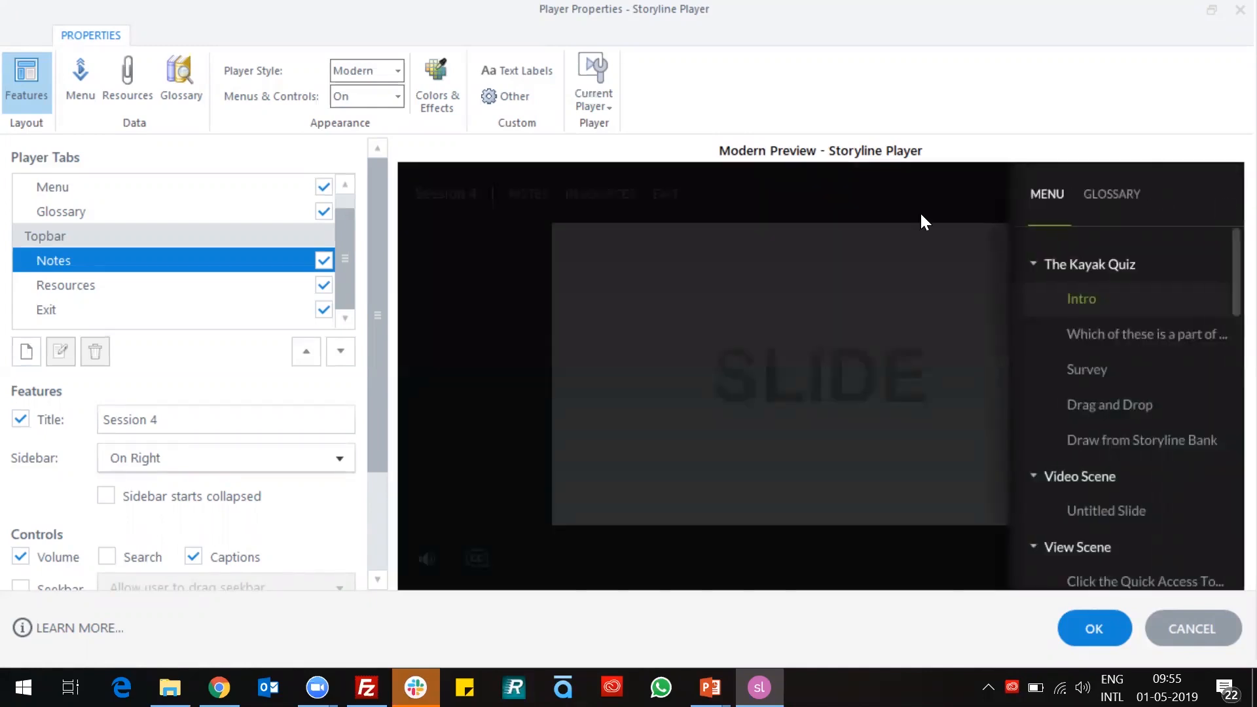
{"action": "left_click", "coordinate": [921, 210]}
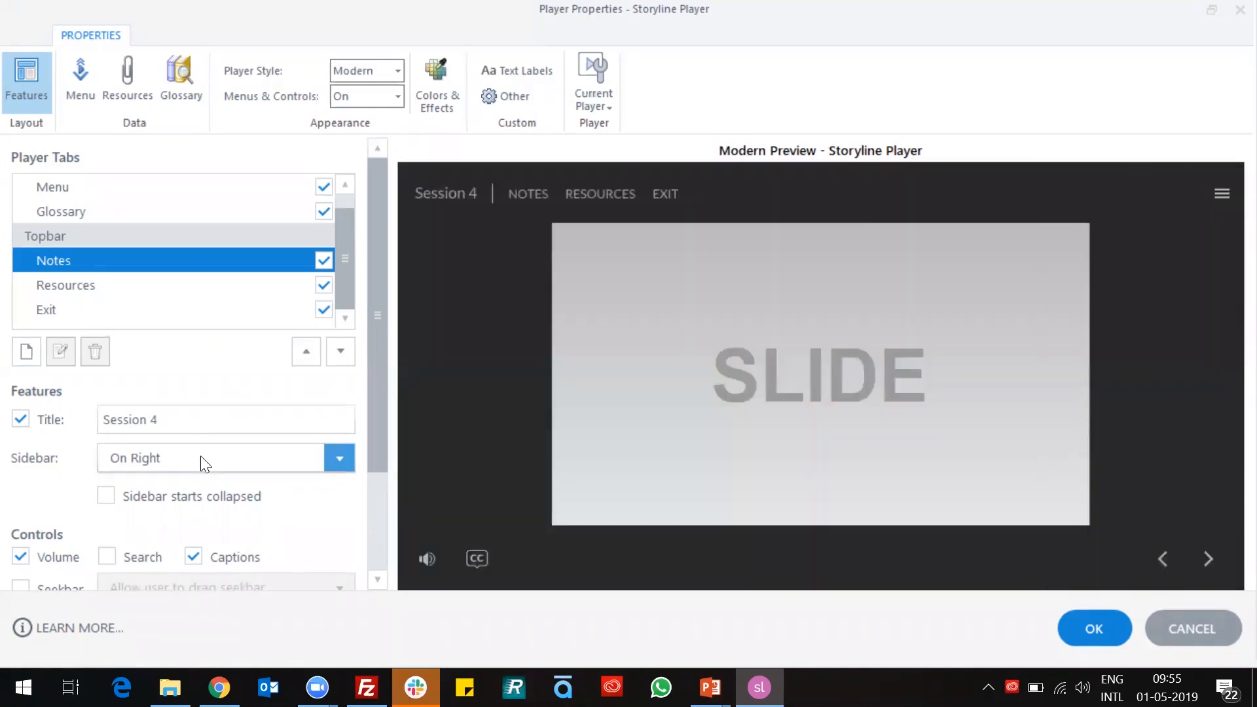
- Enable the option that makes the sidebar start collapsed
{"action": "left_click", "coordinate": [200, 456]}
{"action": "left_click", "coordinate": [89, 443]}
{"action": "scroll", "coordinate": [89, 441], "scroll_direction": "down", "scroll_amount": 3}
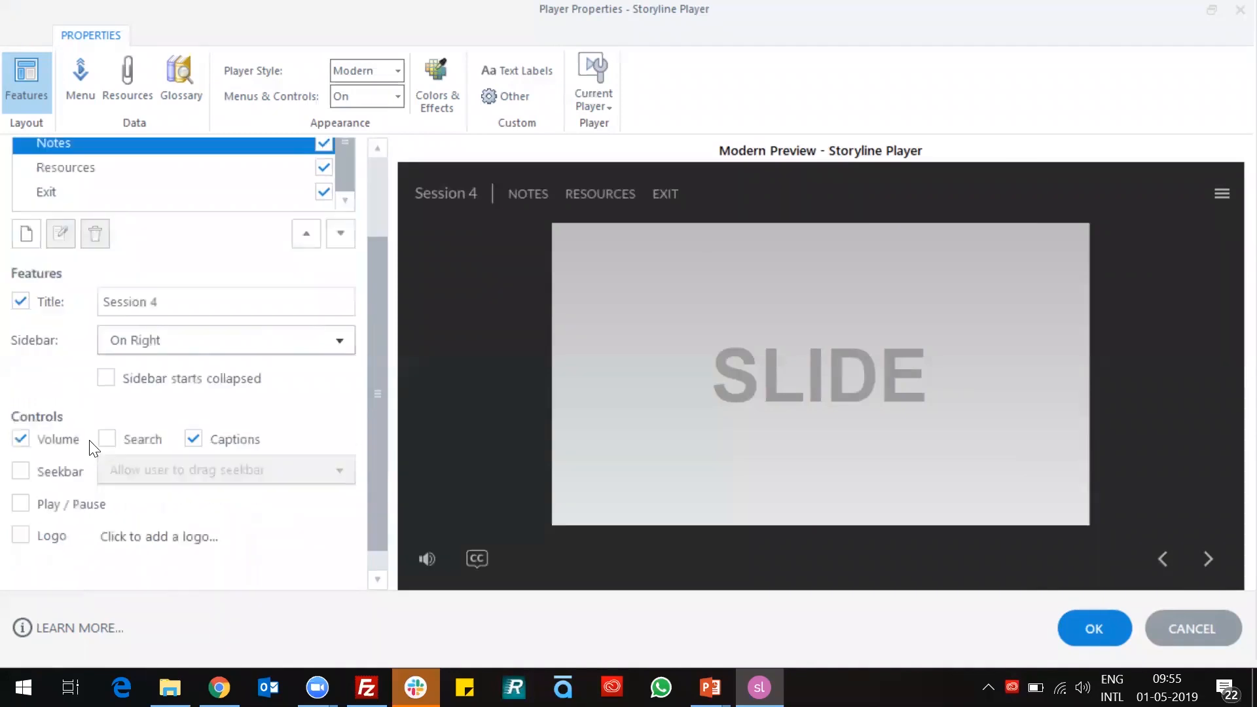
{"action": "scroll", "coordinate": [89, 440], "scroll_direction": "down", "scroll_amount": 1}
{"action": "left_click", "coordinate": [106, 350]}
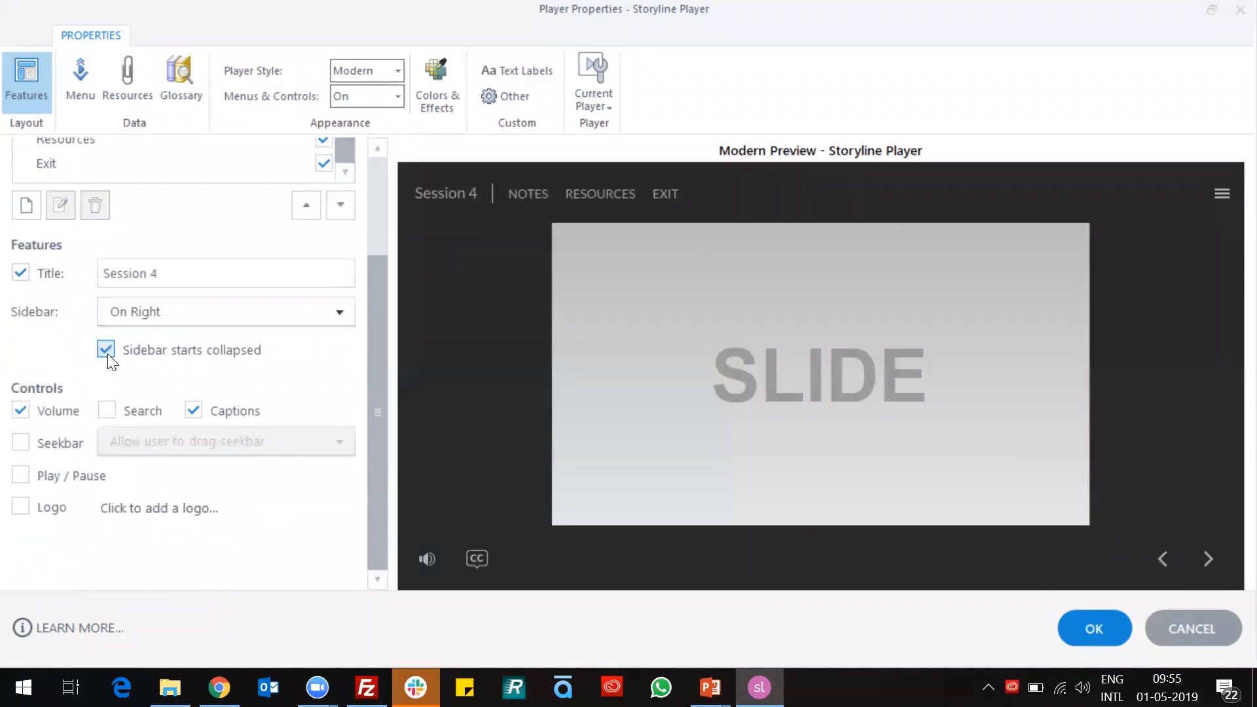
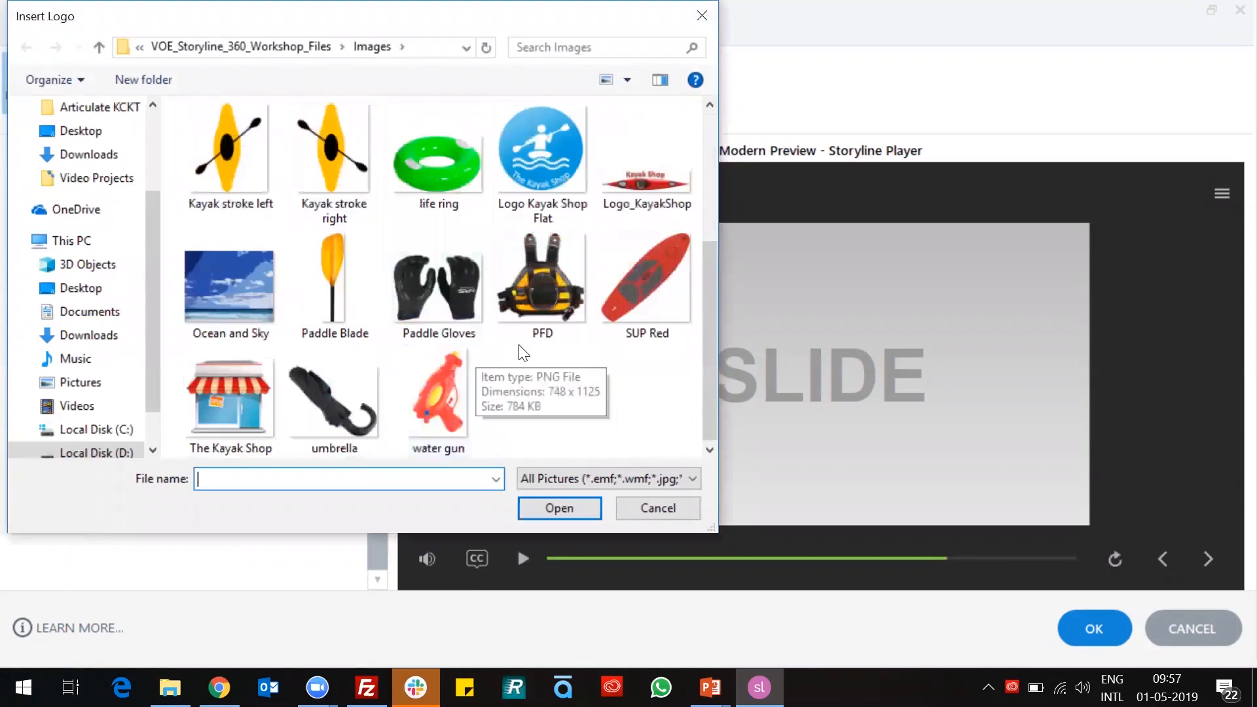
- Insert the Logo_KayakShop image as the player logo and preview it in the sidebar
{"action": "scroll", "coordinate": [100, 406], "scroll_direction": "down", "scroll_amount": 1}
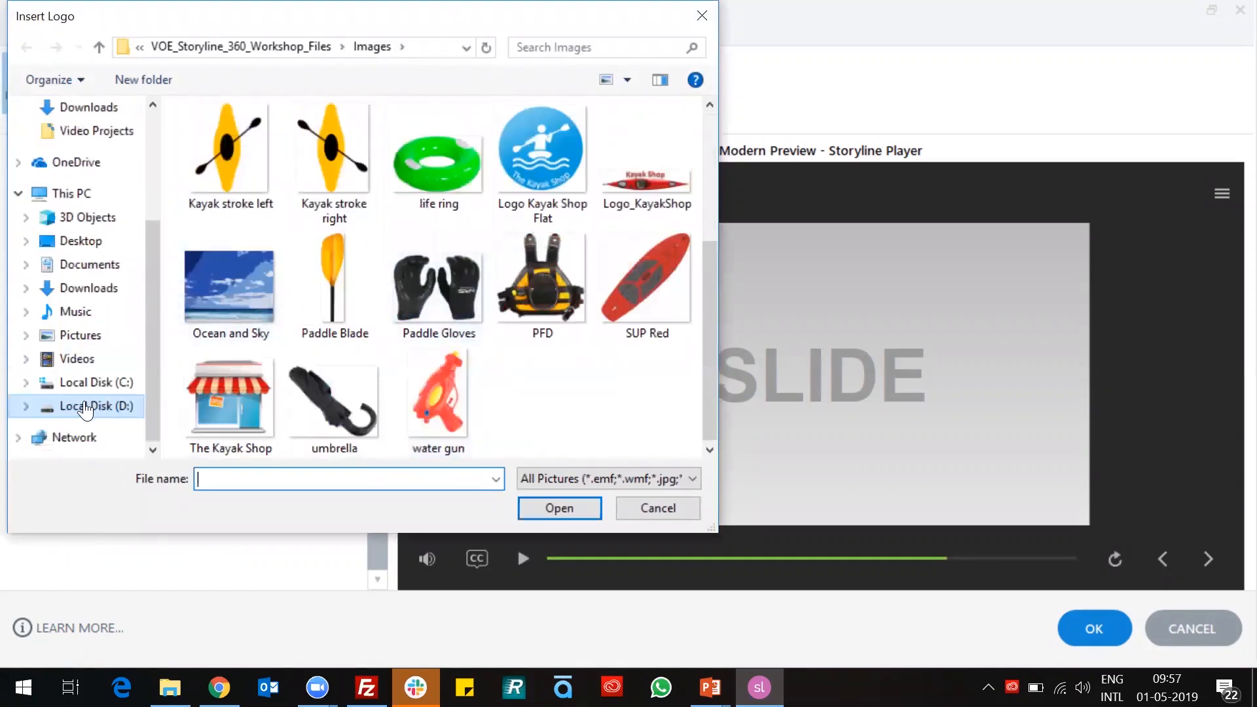
{"action": "left_click", "coordinate": [526, 138]}
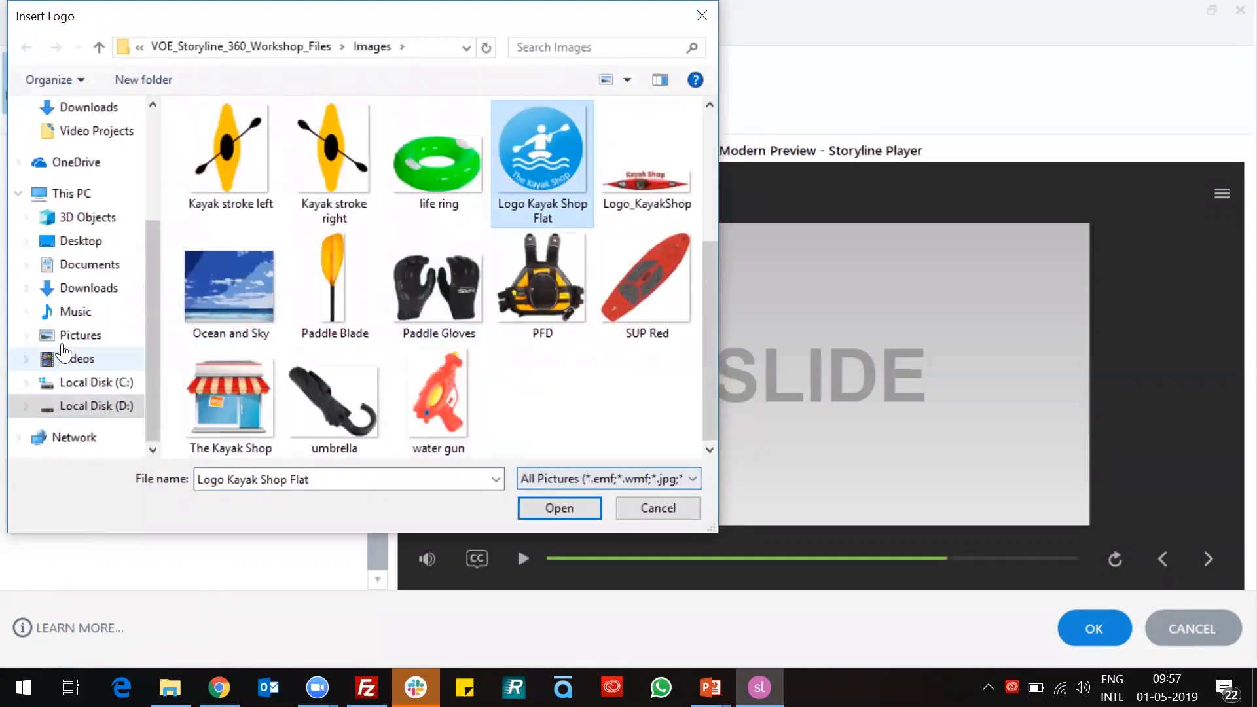
{"action": "scroll", "coordinate": [357, 256], "scroll_direction": "up", "scroll_amount": 4}
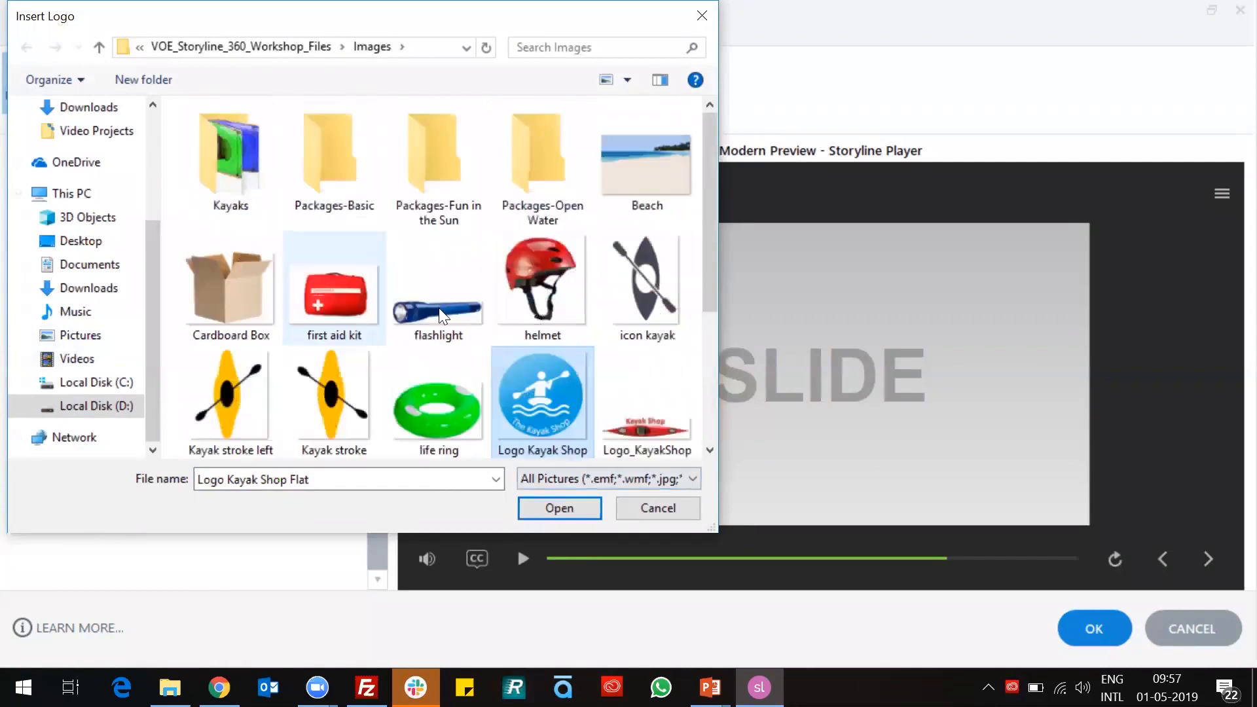
{"action": "left_click", "coordinate": [635, 425]}
{"action": "left_click", "coordinate": [556, 505]}
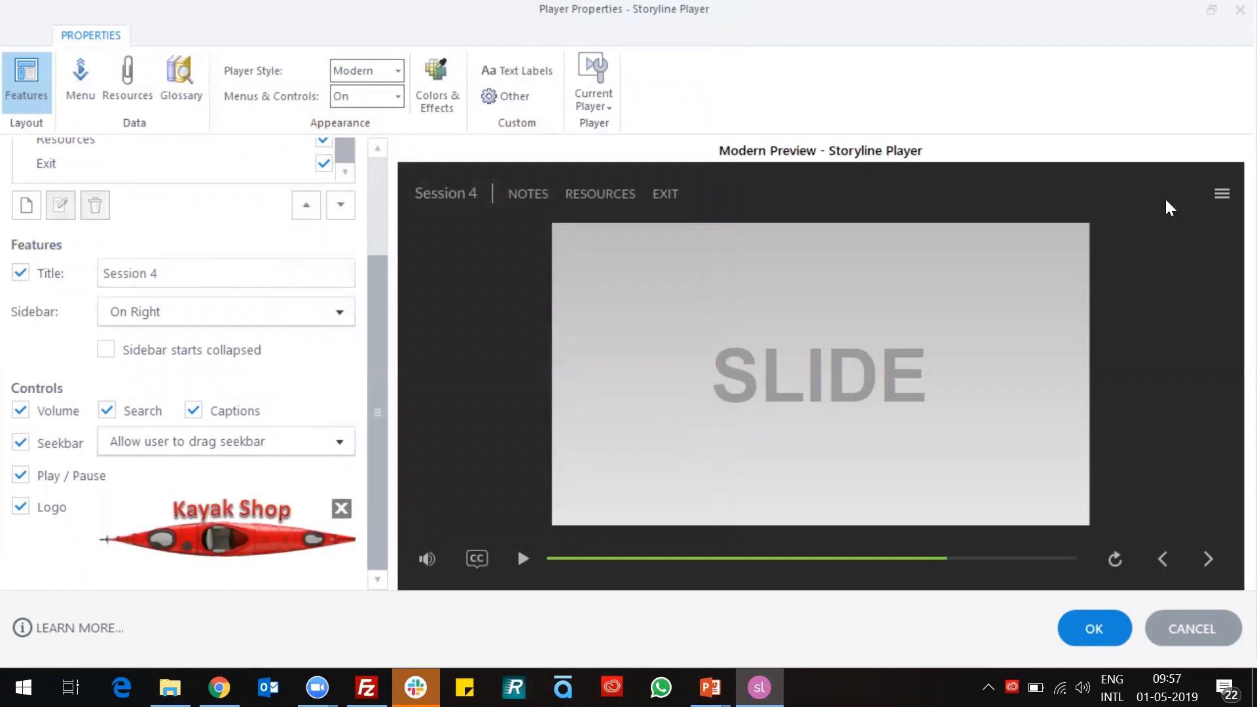
{"action": "left_click", "coordinate": [1219, 194]}
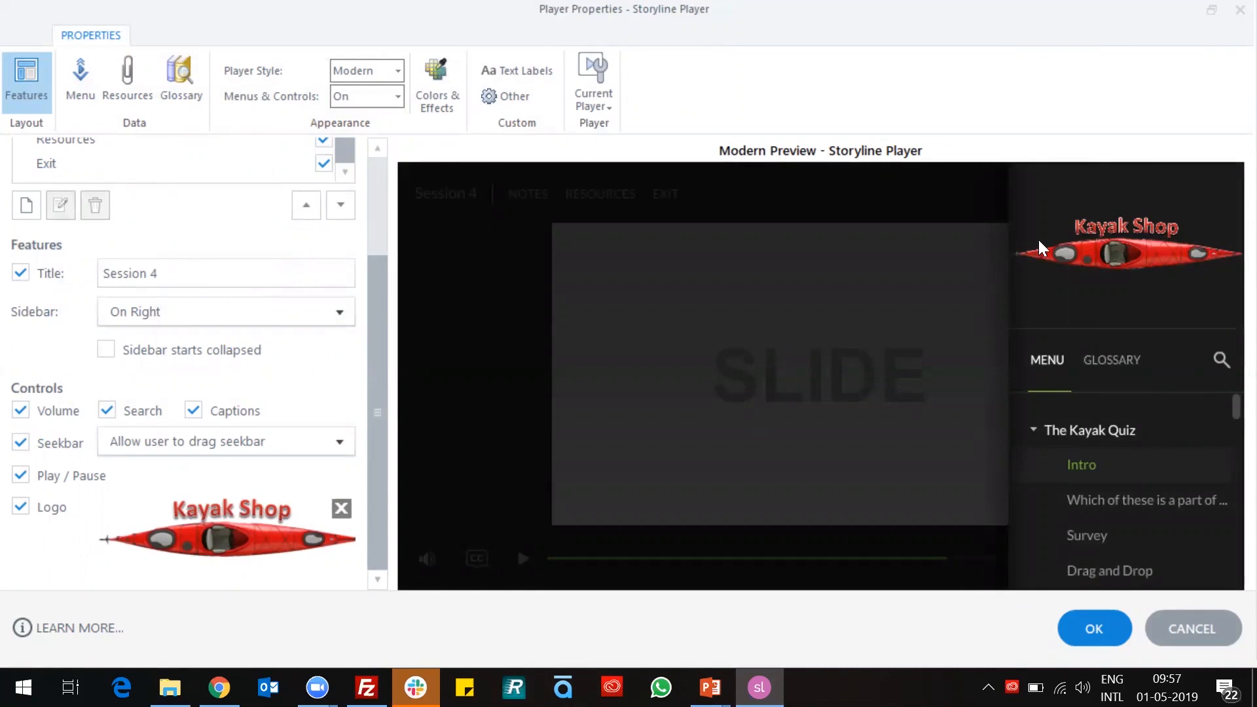
- Replace the Kayak Shop logo with articulāte-360-logo-white-2 from the SB Logo folder on drive D, and preview it in the sidebar
{"action": "left_click", "coordinate": [337, 510]}
{"action": "left_click", "coordinate": [175, 515]}
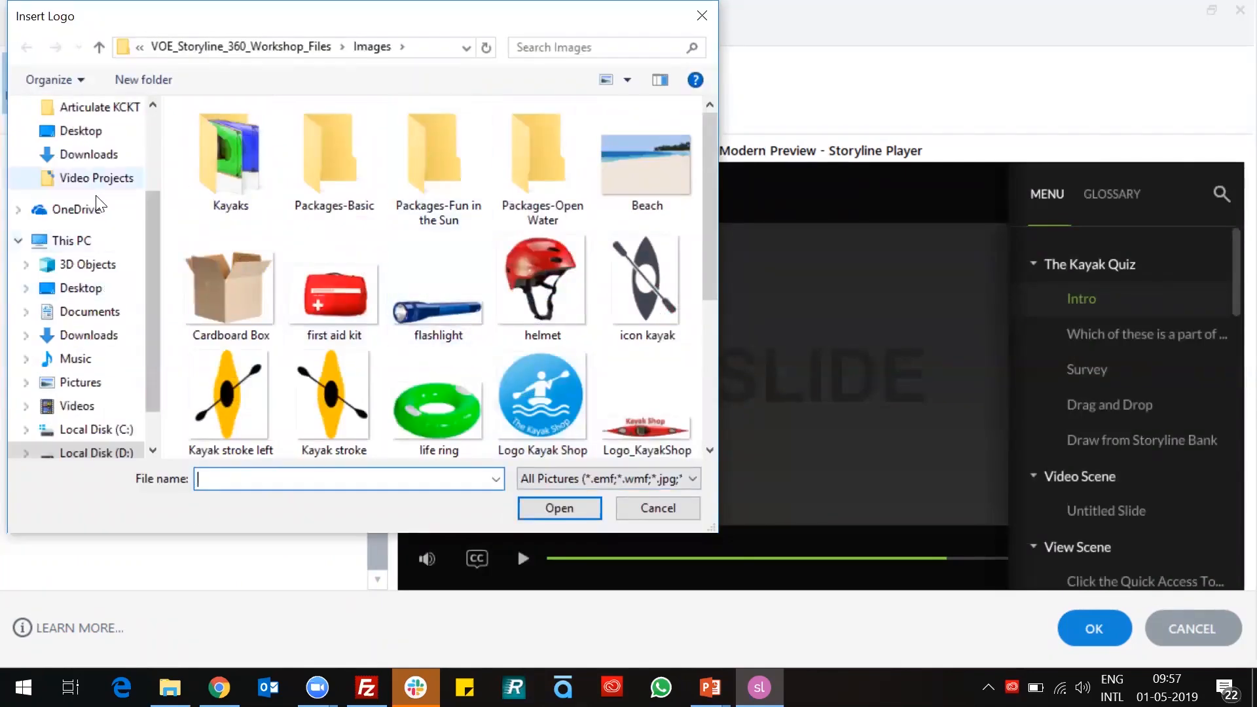
{"action": "scroll", "coordinate": [81, 393], "scroll_direction": "down", "scroll_amount": 1}
{"action": "left_click", "coordinate": [78, 411]}
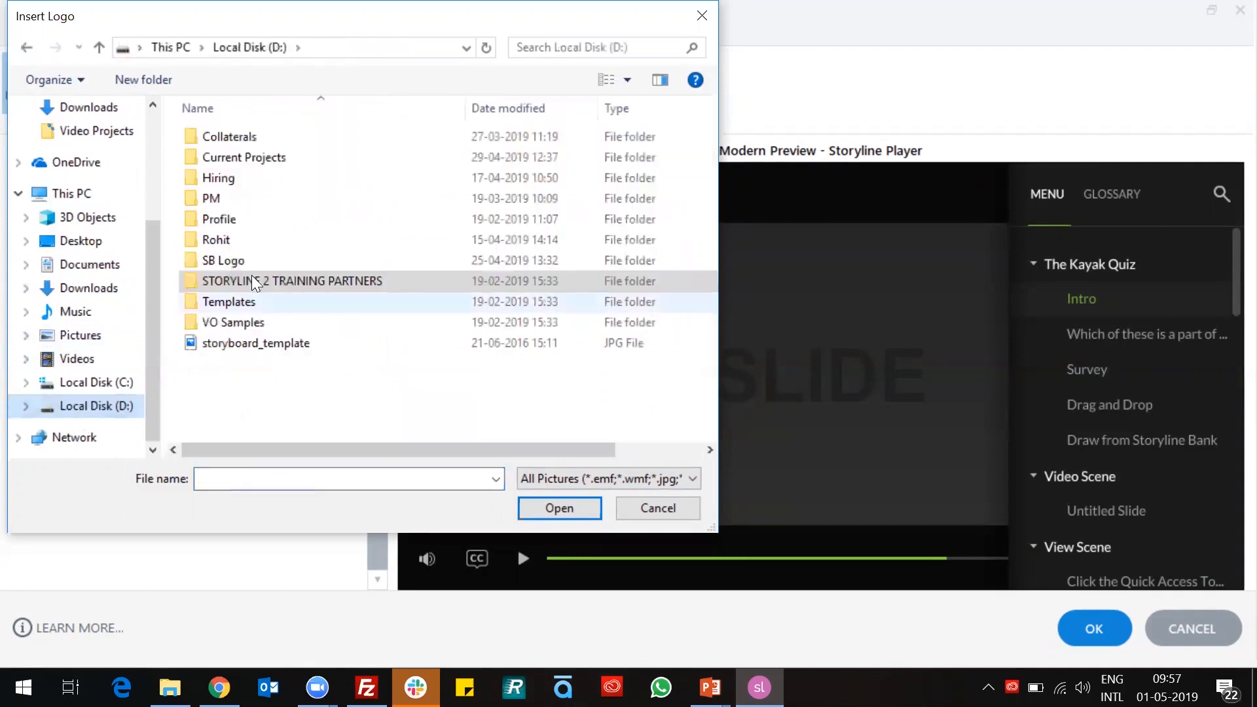
{"action": "double_click", "coordinate": [322, 259]}
{"action": "left_click", "coordinate": [333, 186]}
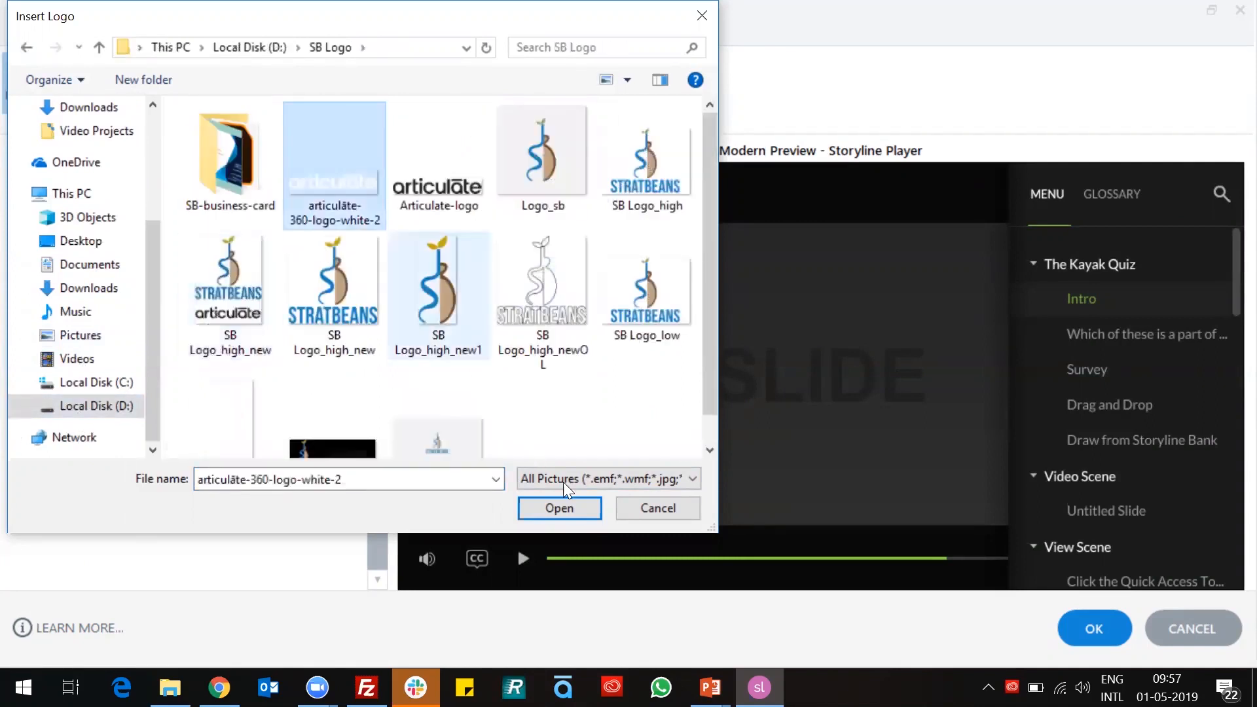
{"action": "left_click", "coordinate": [560, 508]}
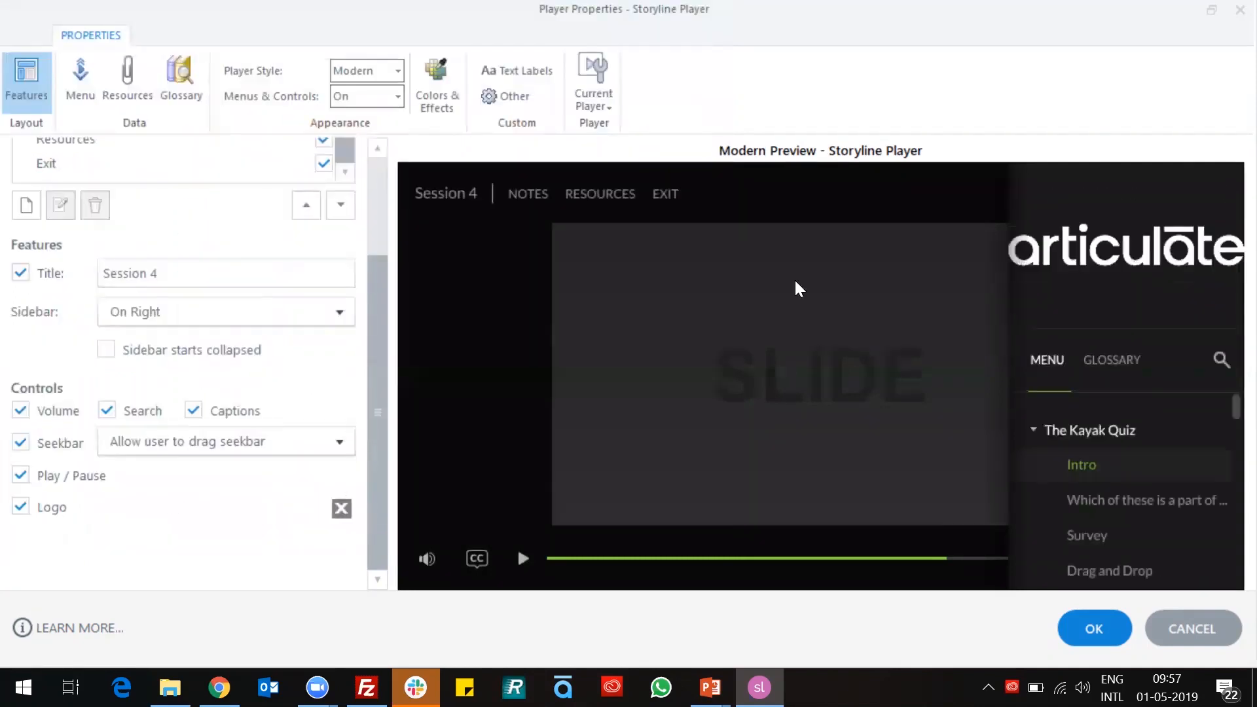
{"action": "left_click", "coordinate": [886, 407]}
{"action": "left_click", "coordinate": [1215, 195]}
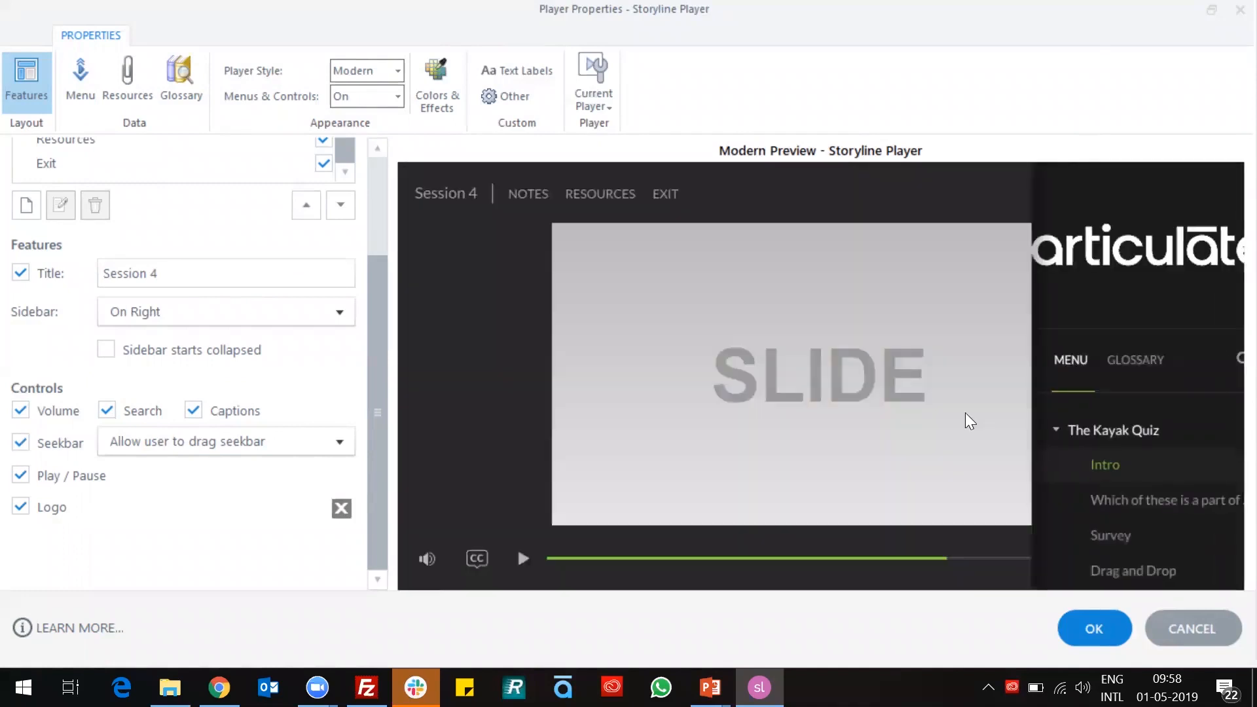
{"action": "left_click", "coordinate": [966, 413]}
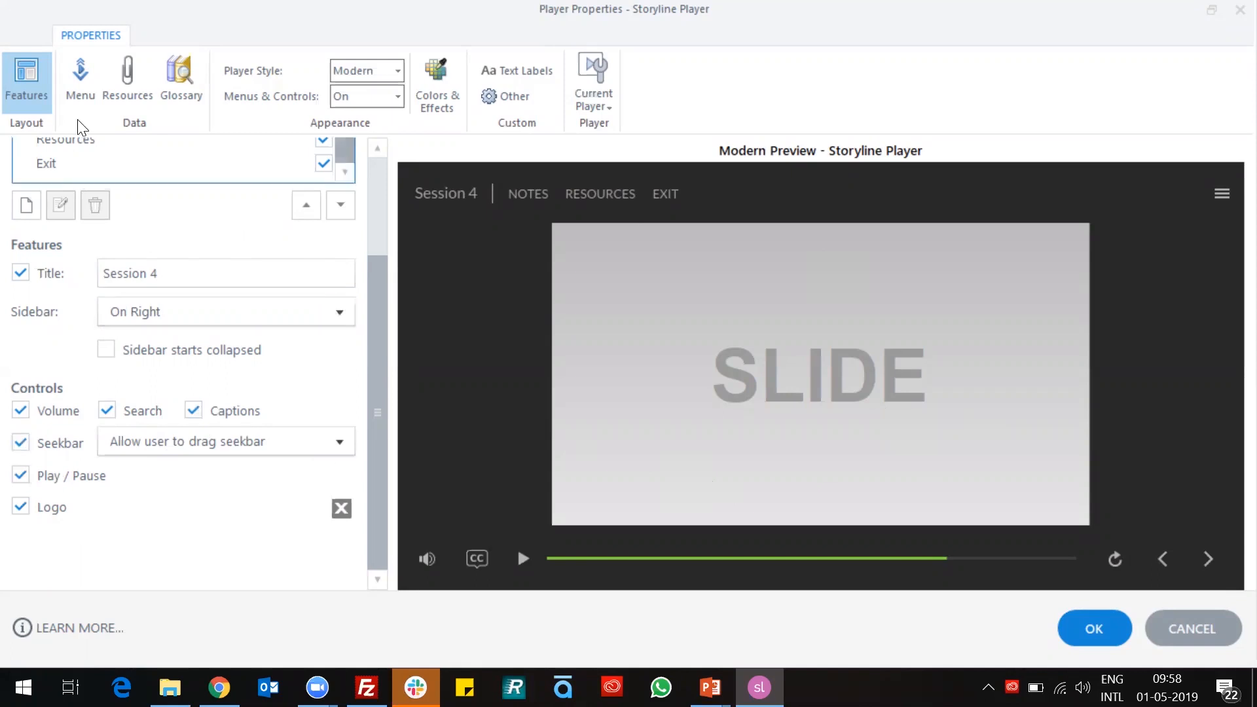
- Open the player's menu outline and review its scenes and slides, selecting slides 5.1 and 5.10 of the Test Scene
{"action": "scroll", "coordinate": [93, 240], "scroll_direction": "up", "scroll_amount": 4}
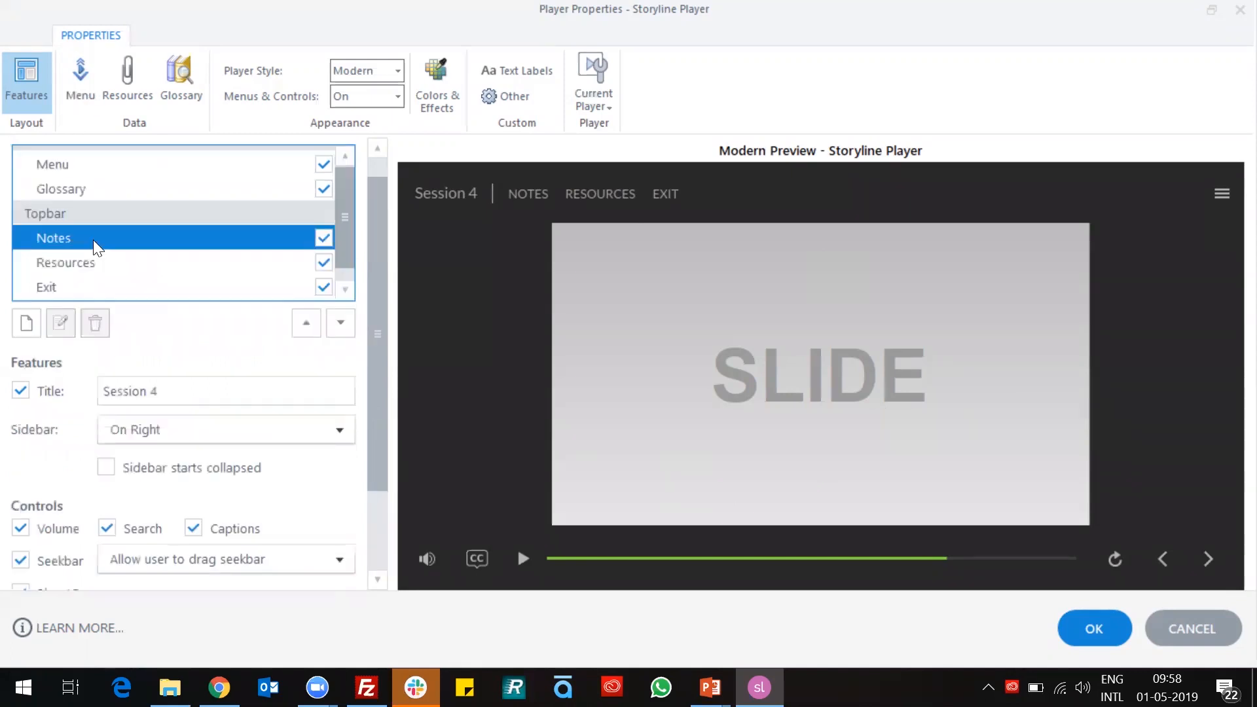
{"action": "left_click", "coordinate": [85, 83]}
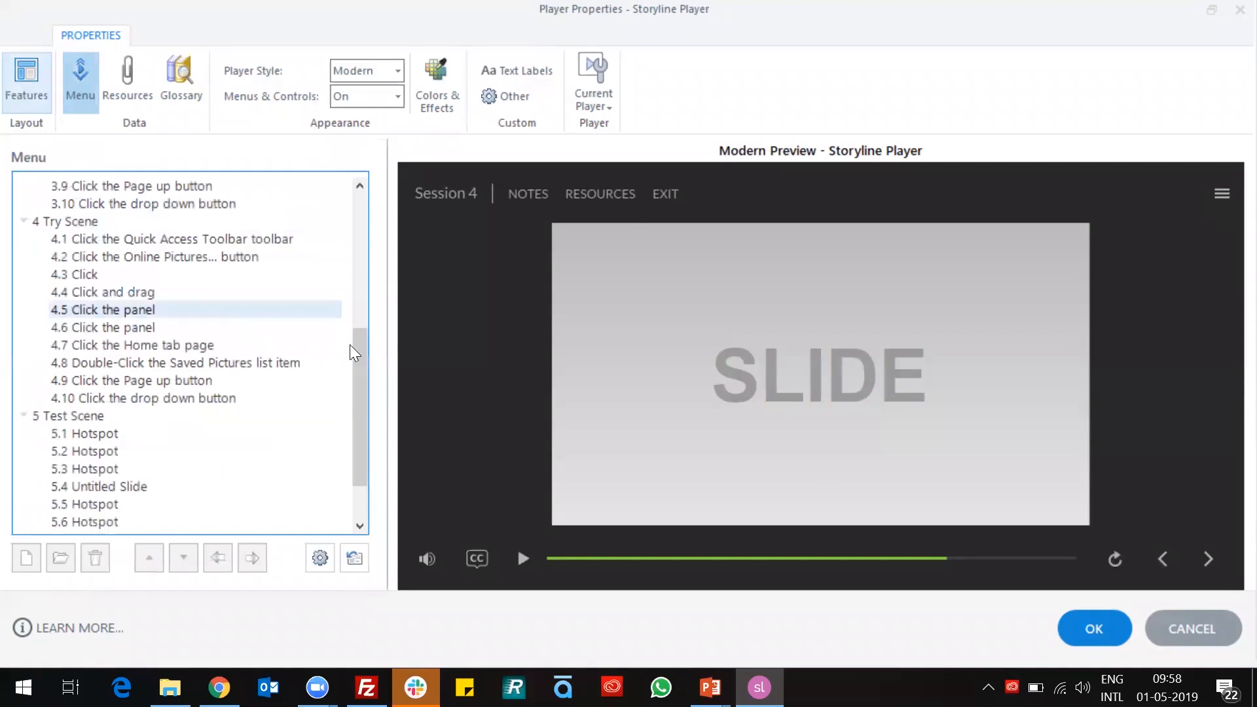
{"action": "scroll", "coordinate": [354, 372], "scroll_direction": "up", "scroll_amount": 2}
{"action": "scroll", "coordinate": [360, 217], "scroll_direction": "up", "scroll_amount": 5}
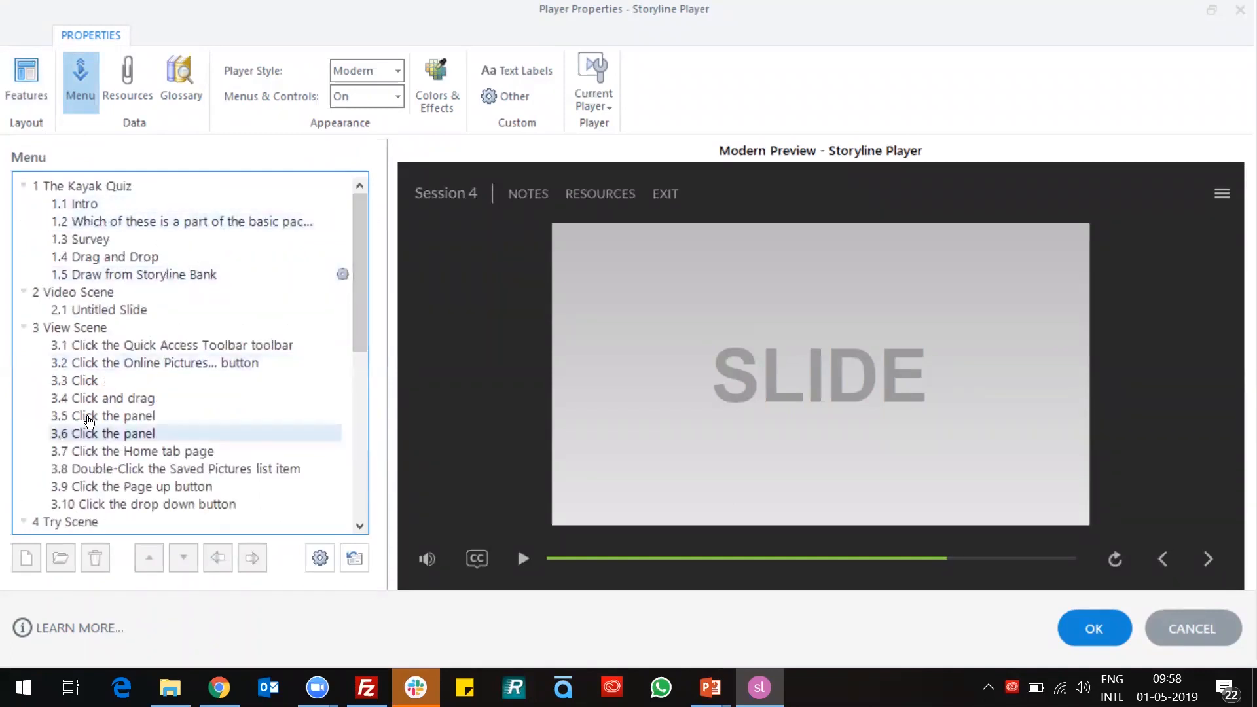
{"action": "scroll", "coordinate": [65, 426], "scroll_direction": "down", "scroll_amount": 7}
{"action": "scroll", "coordinate": [98, 458], "scroll_direction": "up", "scroll_amount": 7}
{"action": "scroll", "coordinate": [111, 415], "scroll_direction": "down", "scroll_amount": 7}
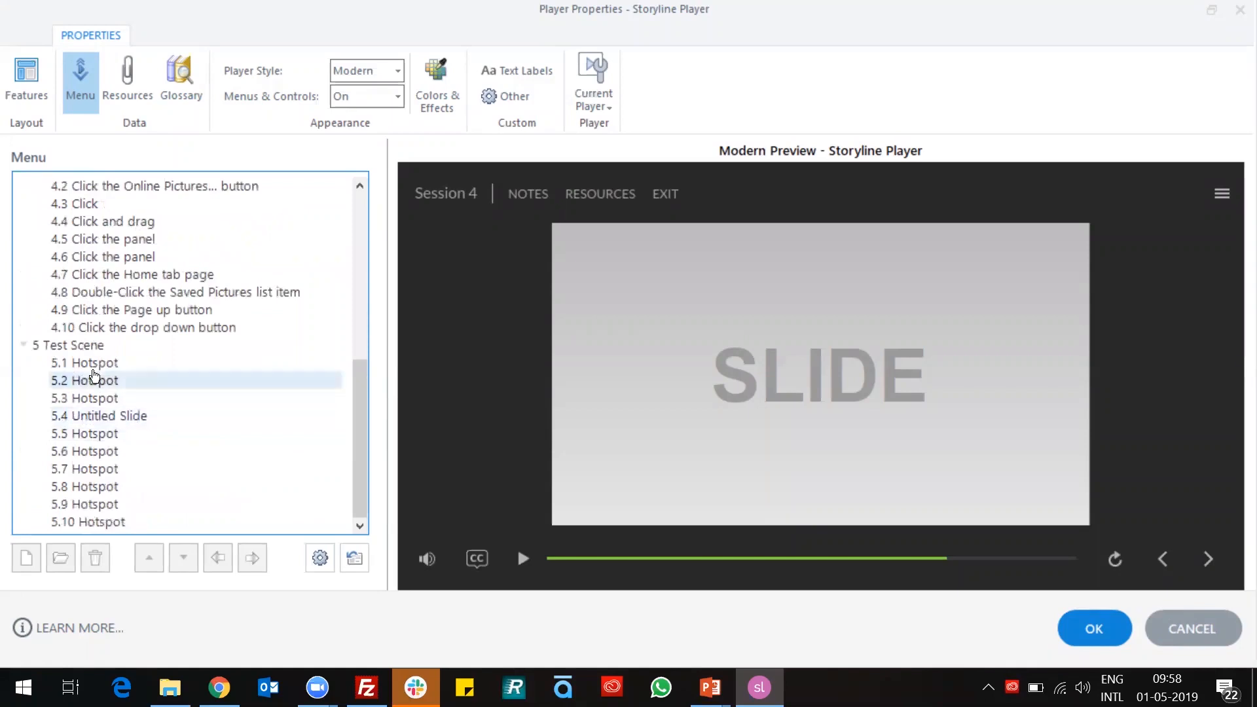
{"action": "left_click", "coordinate": [90, 366]}
{"action": "left_click", "coordinate": [112, 523]}
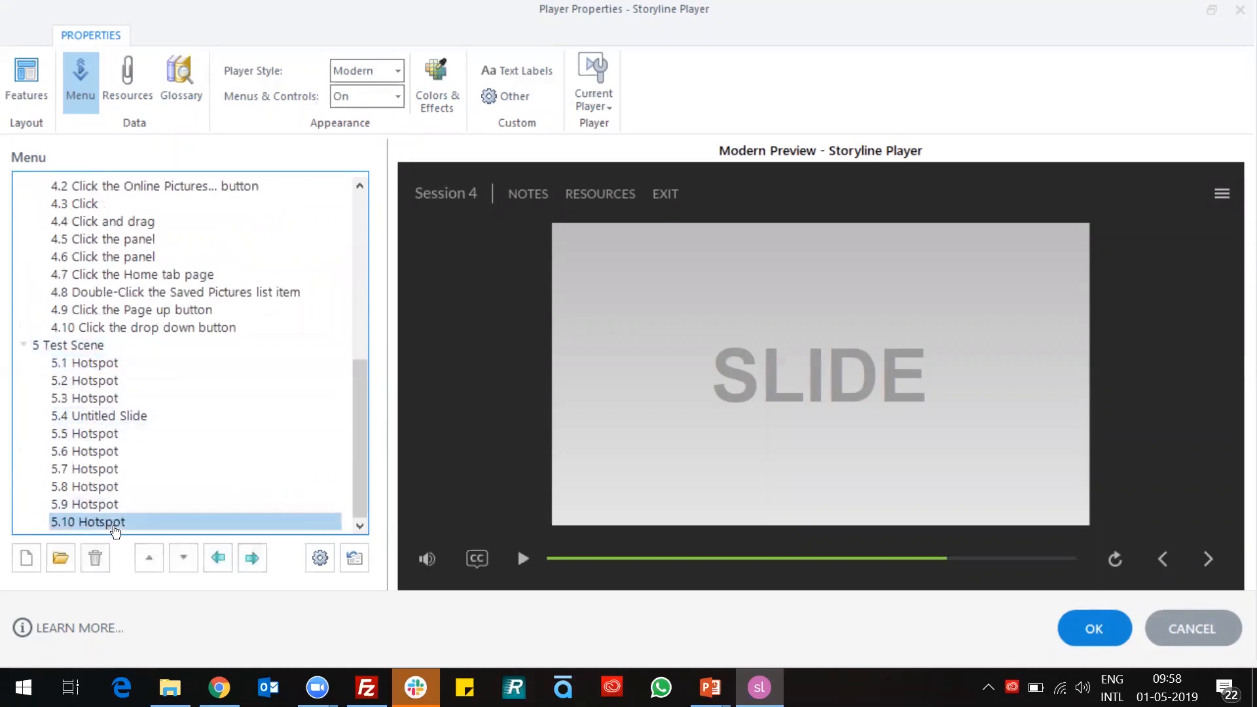
- Remove all ten slides, 5.1 through 5.10, from the Test Scene in the player menu outline
{"action": "left_click", "coordinate": [100, 371]}
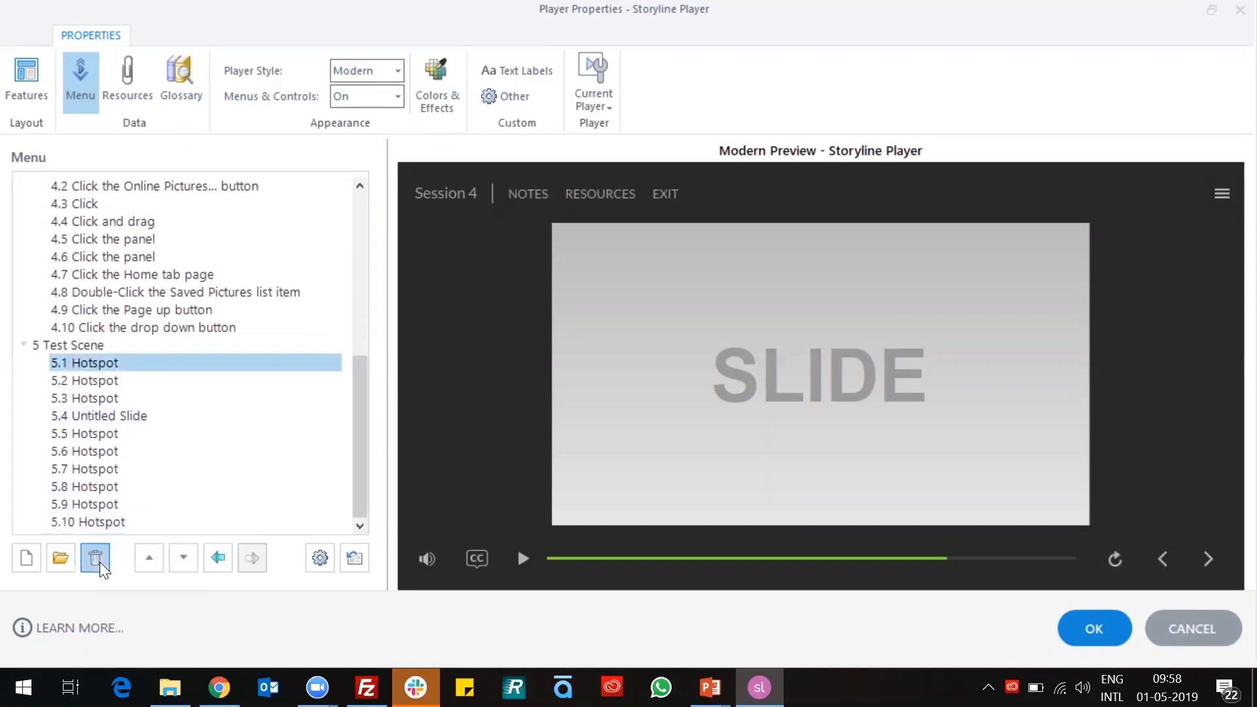
{"action": "left_click", "coordinate": [95, 558]}
{"action": "left_click", "coordinate": [95, 558]}
{"action": "left_click", "coordinate": [95, 557]}
{"action": "left_click", "coordinate": [95, 558]}
{"action": "left_click", "coordinate": [95, 558]}
{"action": "left_click", "coordinate": [95, 558]}
{"action": "left_click", "coordinate": [95, 557]}
{"action": "left_click", "coordinate": [94, 558]}
{"action": "left_click", "coordinate": [95, 558]}
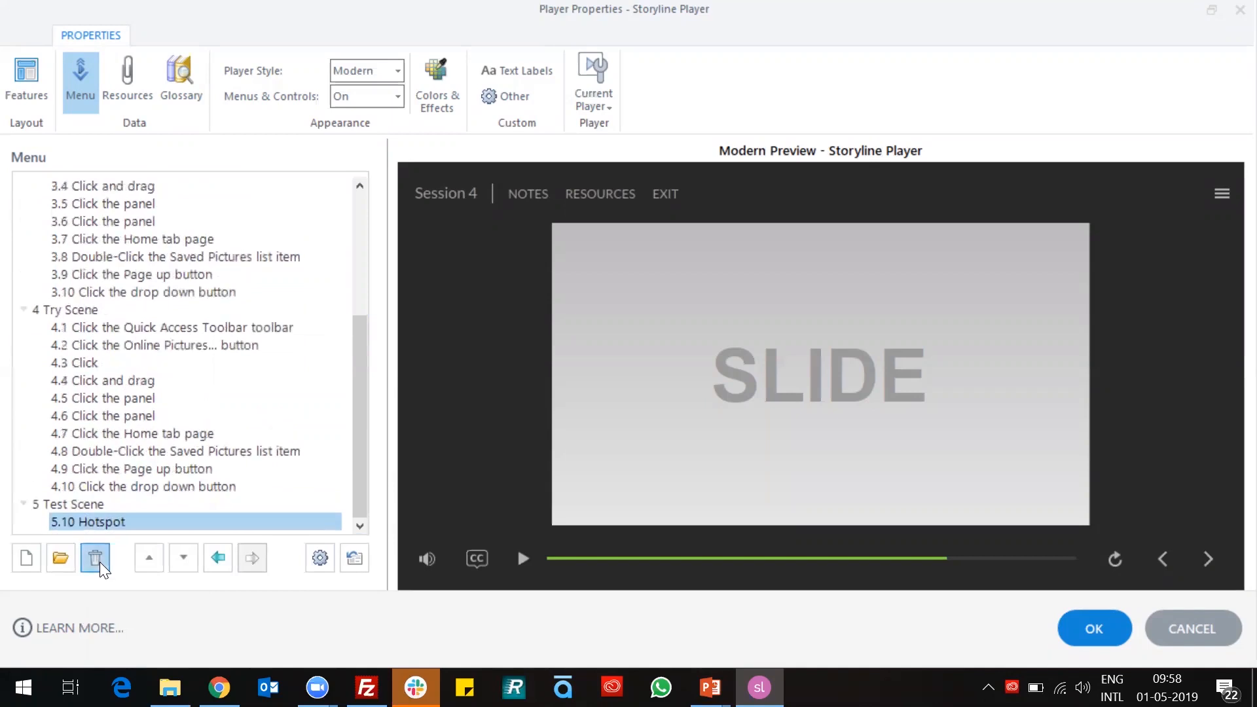
{"action": "left_click", "coordinate": [95, 557]}
{"action": "left_click", "coordinate": [102, 523]}
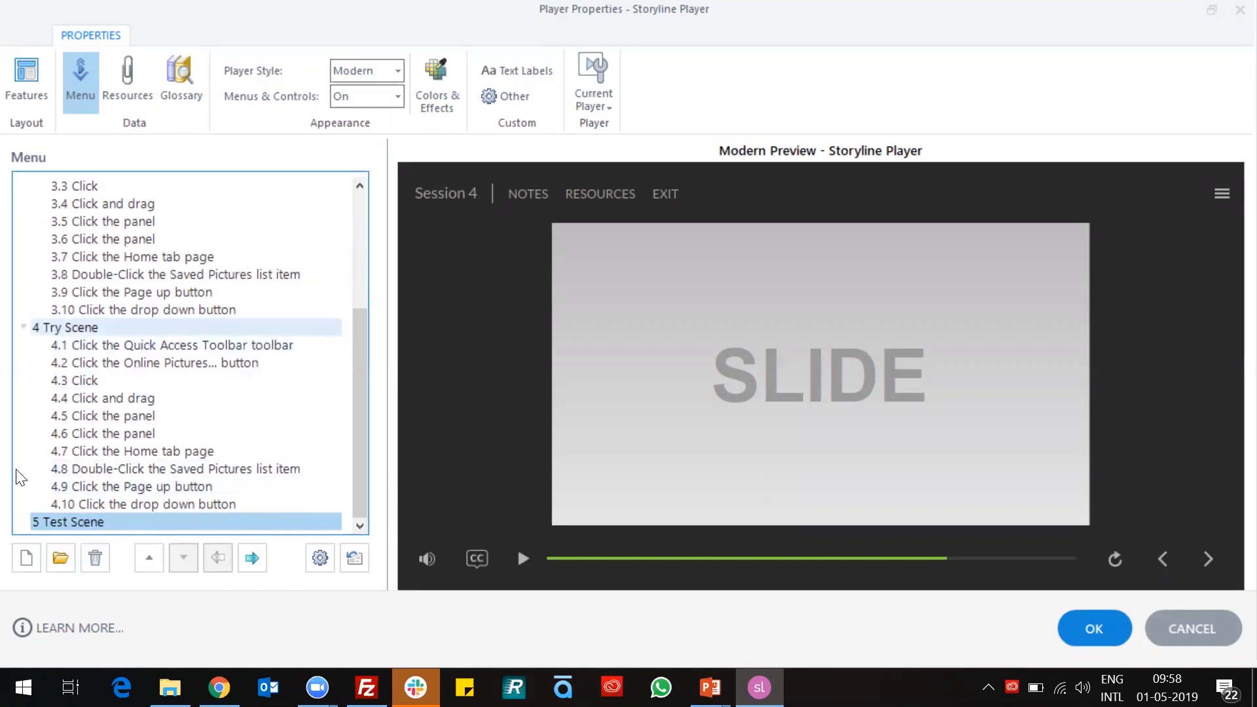
- Remove slides 1.5 Draw from Storyline Bank and 1.3 Survey from The Kayak Quiz scene in the menu outline
{"action": "scroll", "coordinate": [120, 368], "scroll_direction": "up", "scroll_amount": 4}
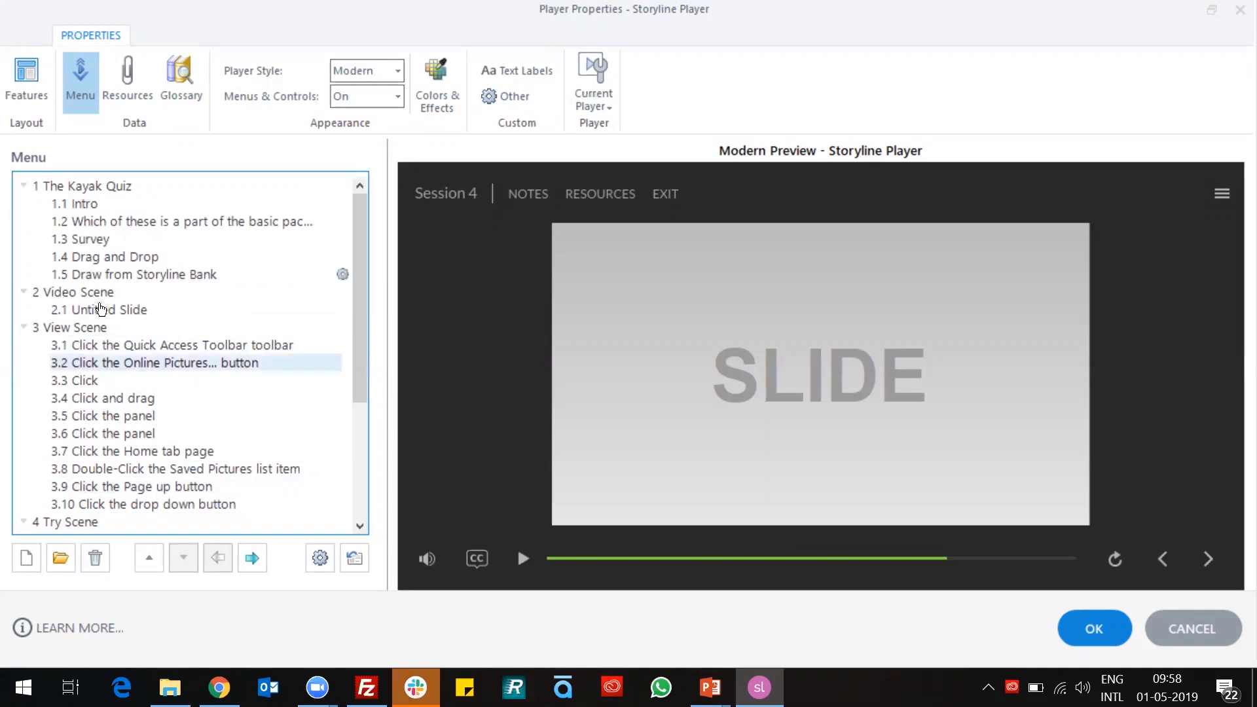
{"action": "left_click", "coordinate": [28, 558]}
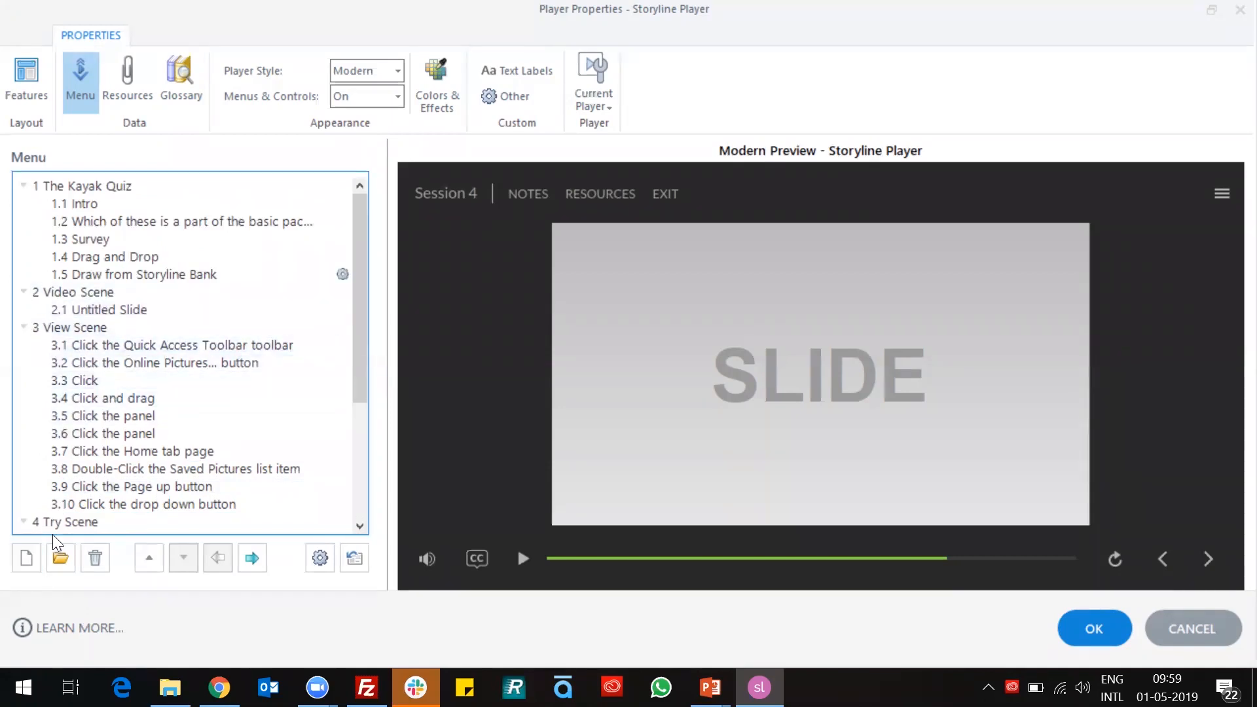
{"action": "left_click", "coordinate": [91, 280]}
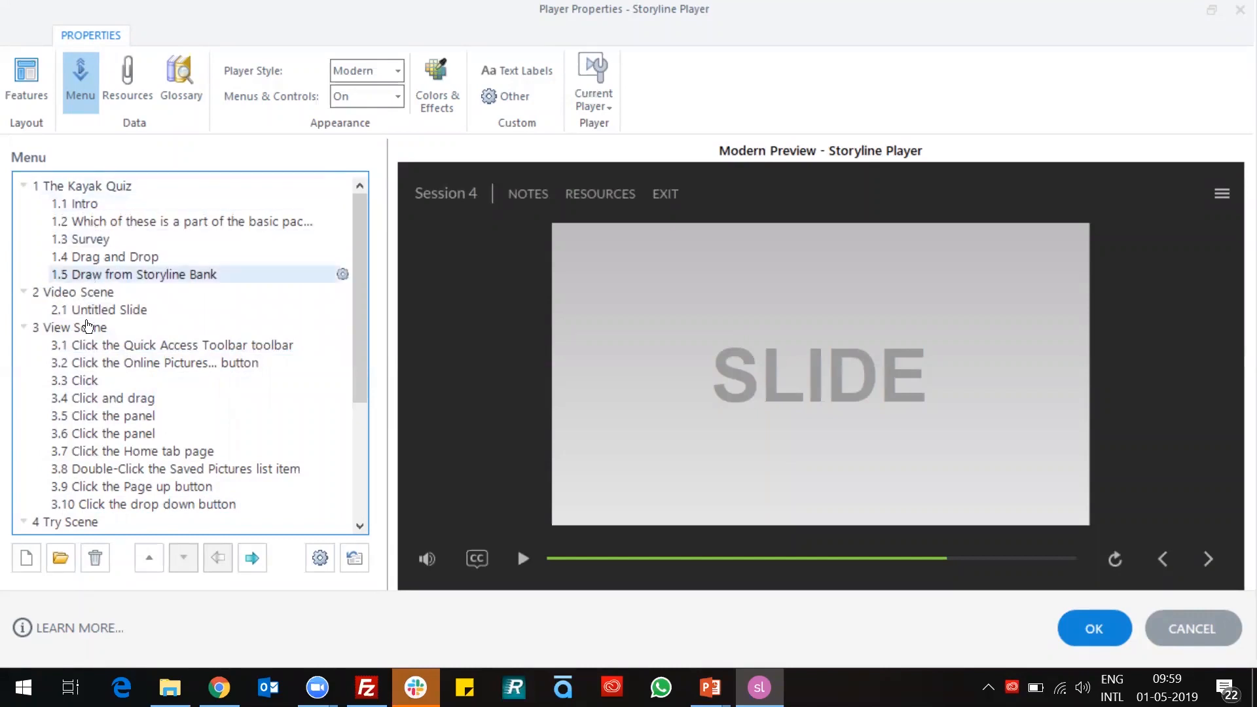
{"action": "left_click", "coordinate": [97, 555]}
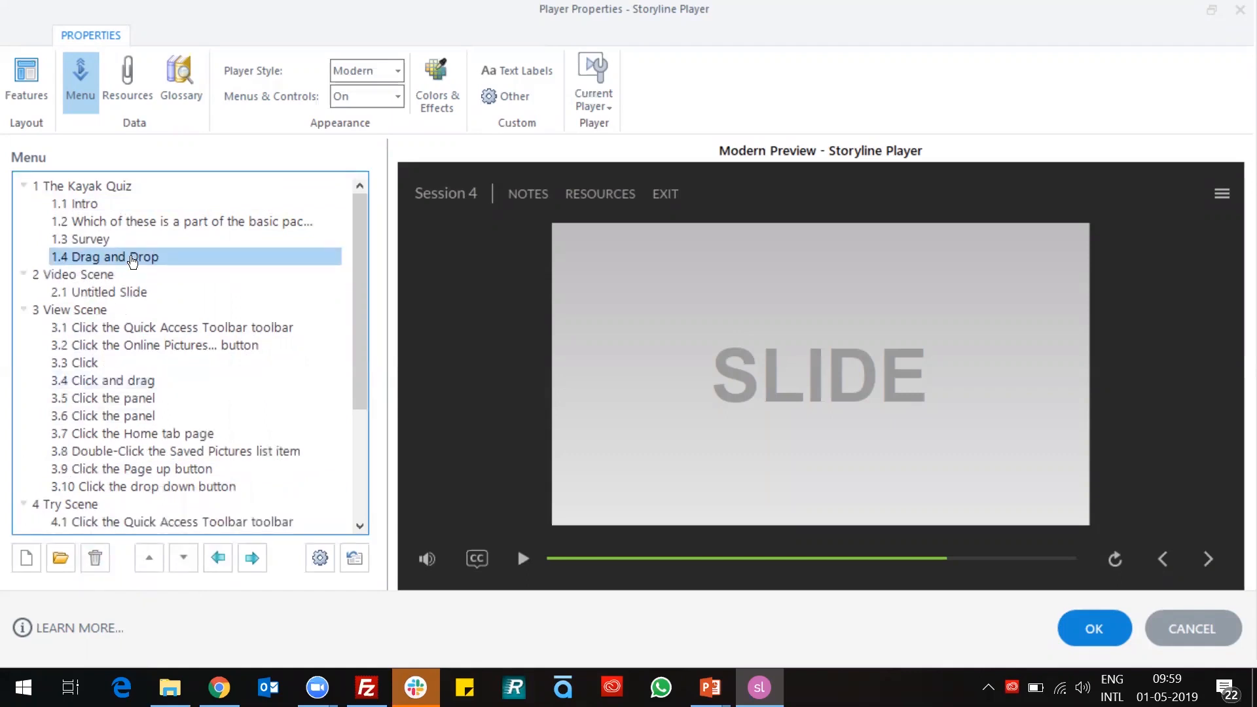
{"action": "left_click", "coordinate": [99, 240]}
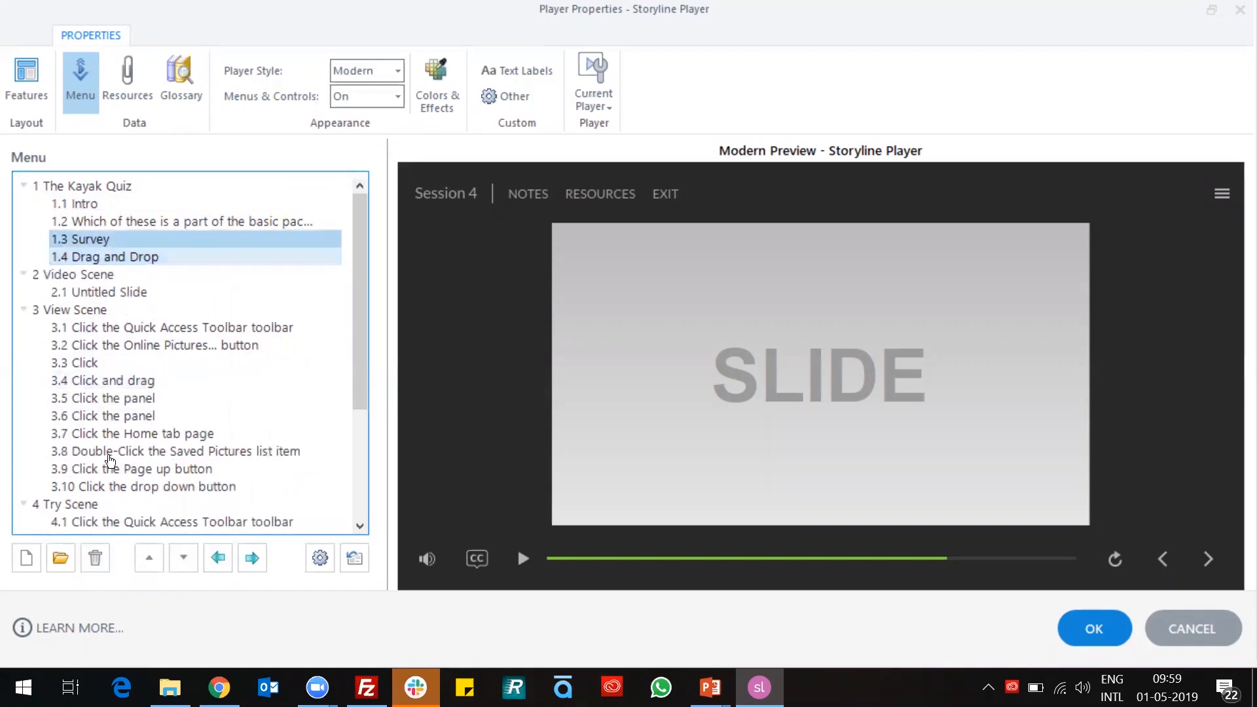
{"action": "left_click", "coordinate": [102, 567]}
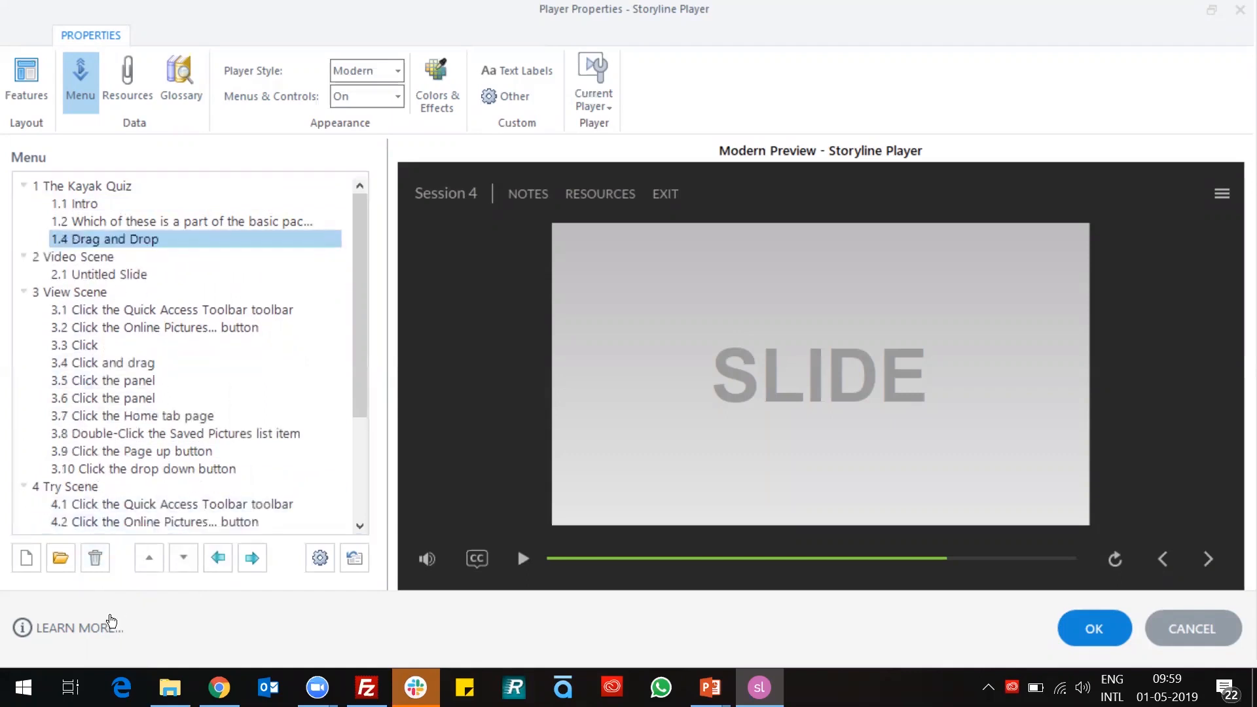
- Insert the 1.3 Survey slide back into the menu outline directly below slide 1.2
{"action": "left_click", "coordinate": [85, 223]}
{"action": "left_click", "coordinate": [61, 558]}
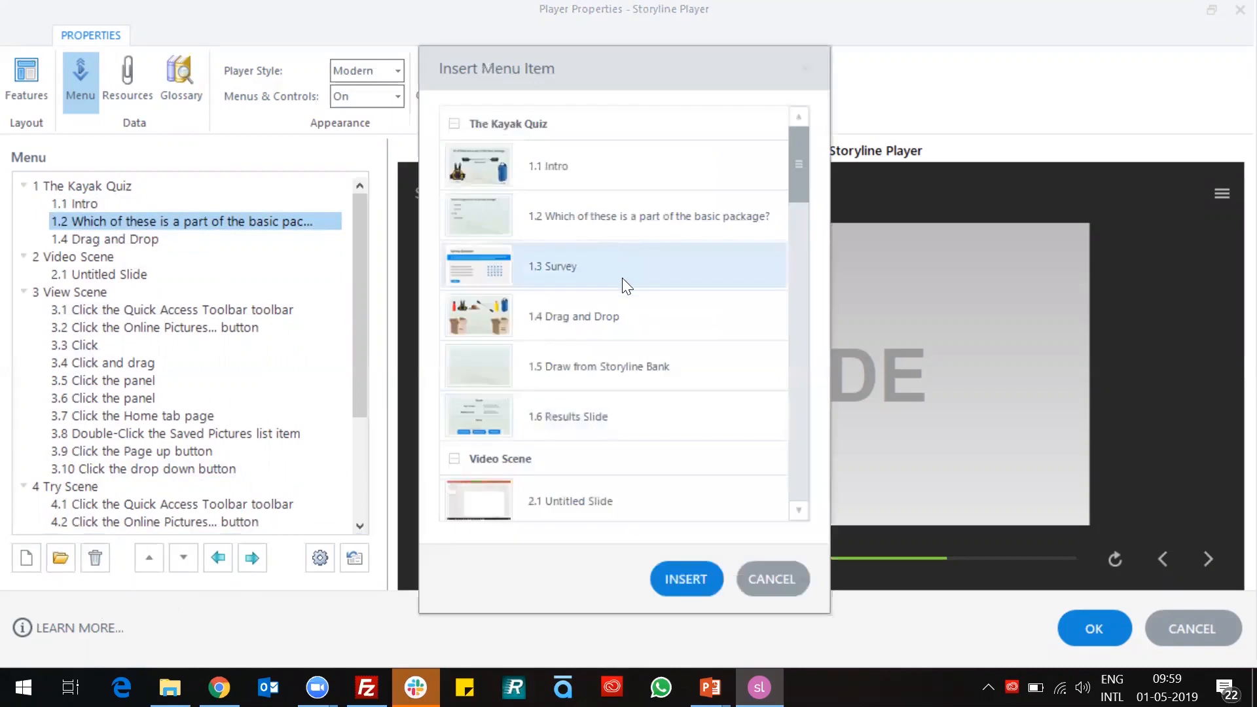
{"action": "left_click", "coordinate": [622, 281]}
{"action": "left_click", "coordinate": [684, 578]}
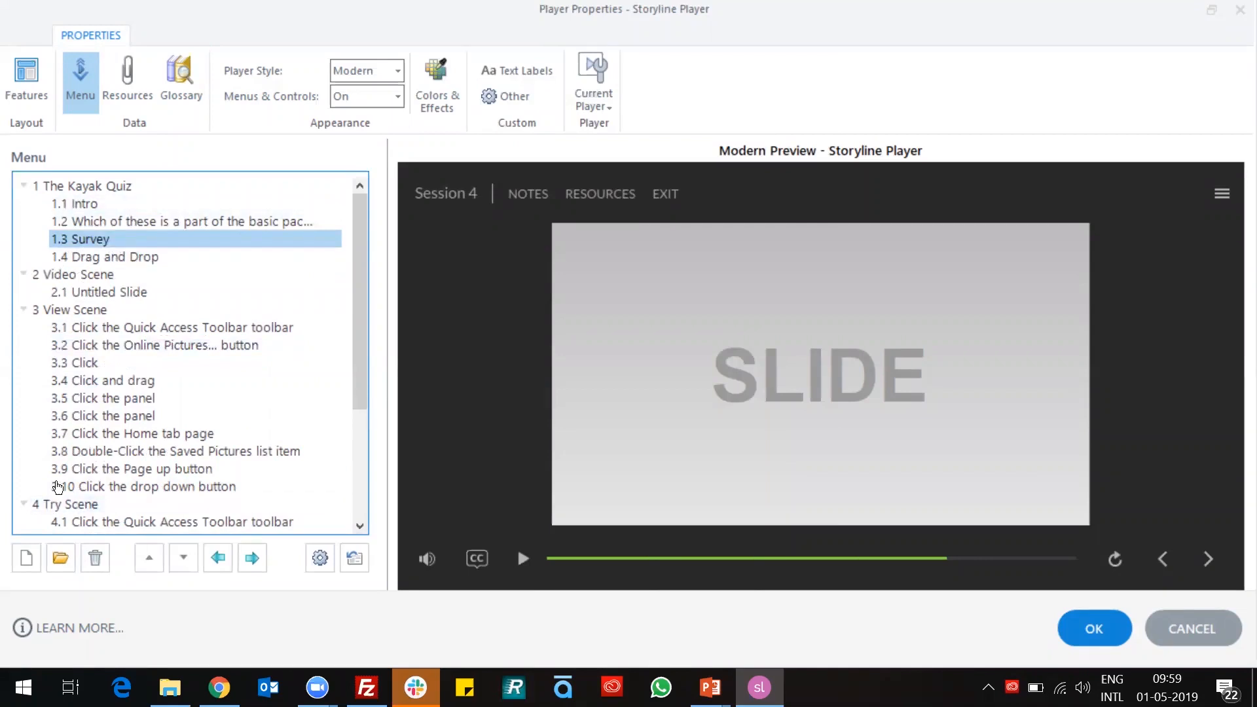
- Collapse The Kayak Quiz, Video Scene, View Scene and Try Scene in the menu outline
{"action": "left_click", "coordinate": [23, 187]}
{"action": "left_click", "coordinate": [21, 203]}
{"action": "left_click", "coordinate": [21, 222]}
{"action": "left_click", "coordinate": [21, 239]}
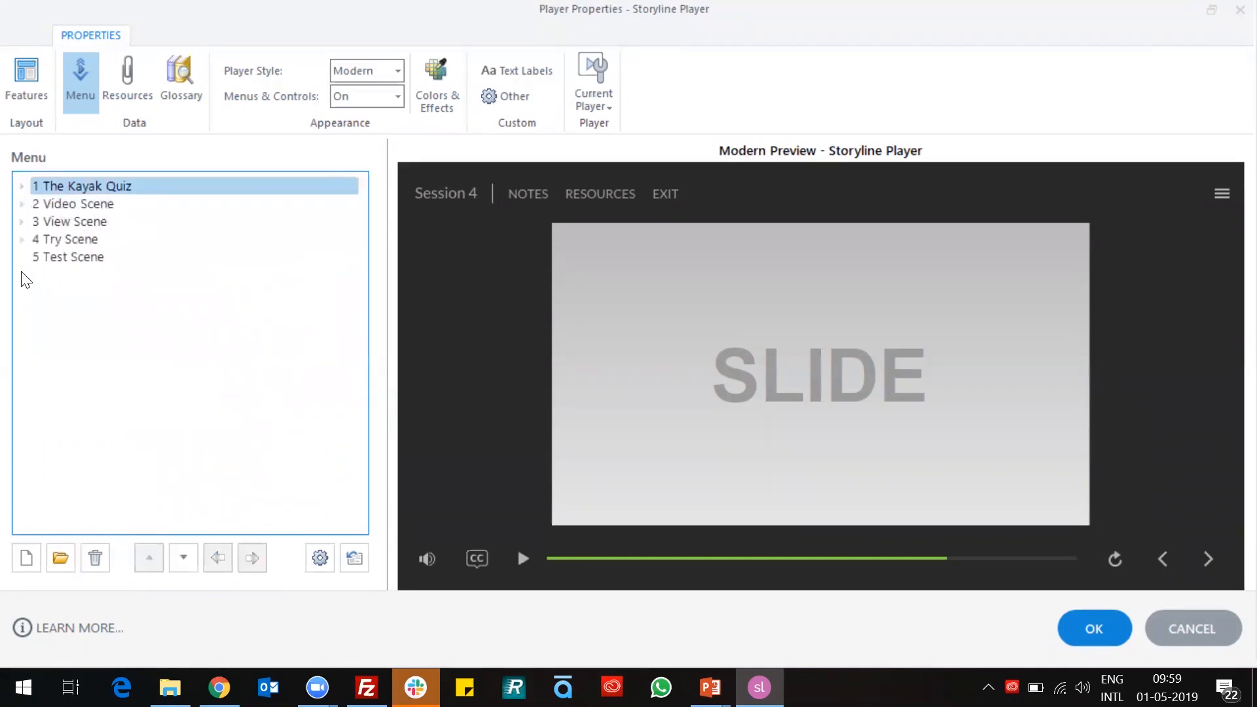
- Preview the menu in the player sidebar, collapsing The Kayak Quiz there and checking the list of scenes
{"action": "left_click", "coordinate": [1222, 193]}
{"action": "scroll", "coordinate": [1094, 480], "scroll_direction": "down", "scroll_amount": 3}
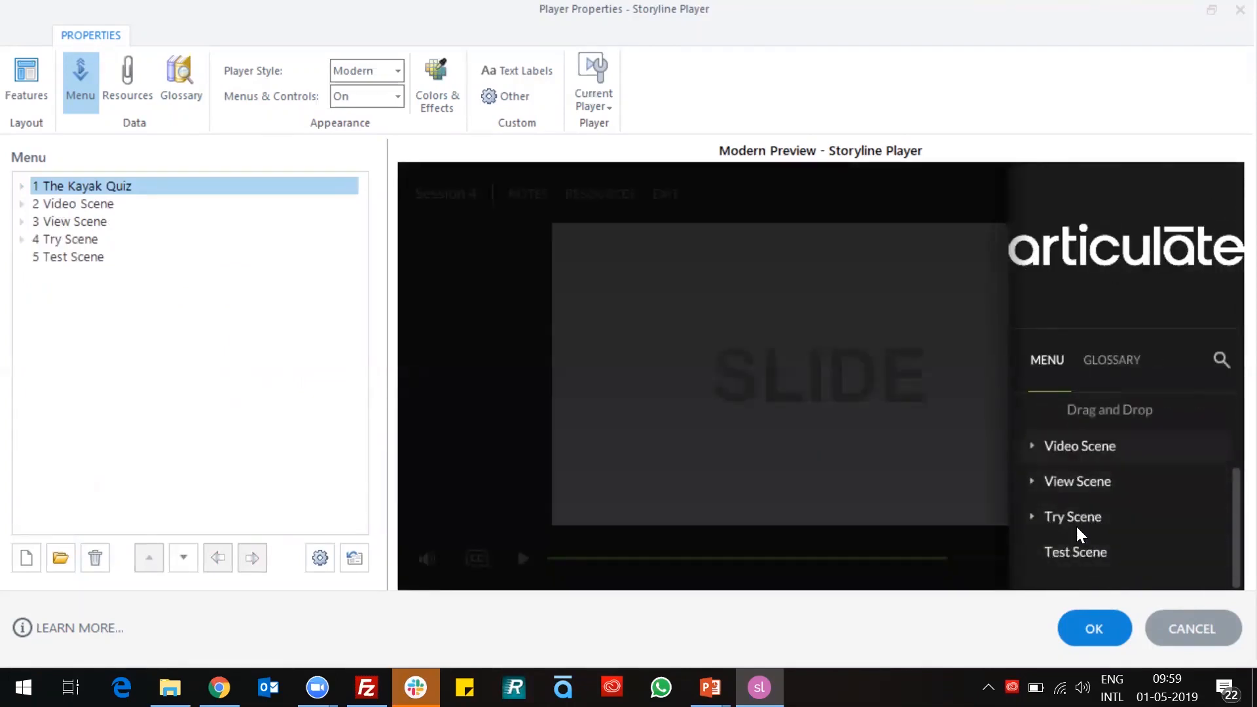
{"action": "scroll", "coordinate": [1075, 506], "scroll_direction": "up", "scroll_amount": 3}
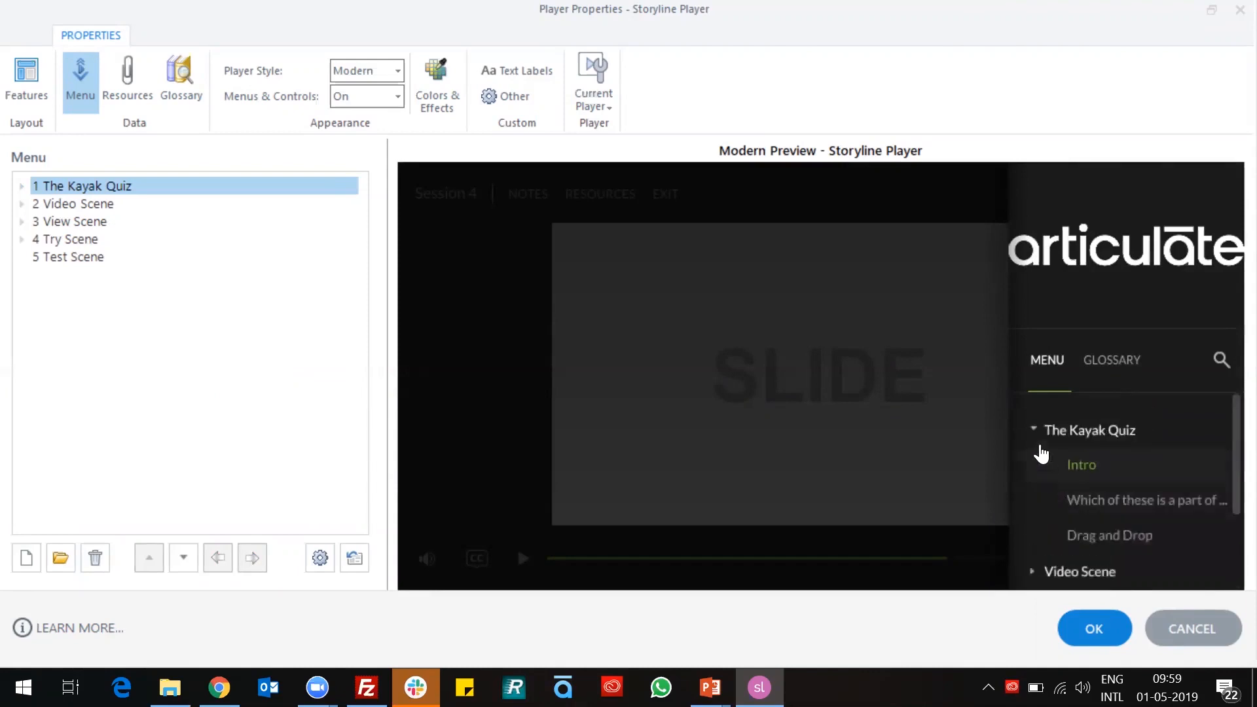
{"action": "left_click", "coordinate": [1036, 431]}
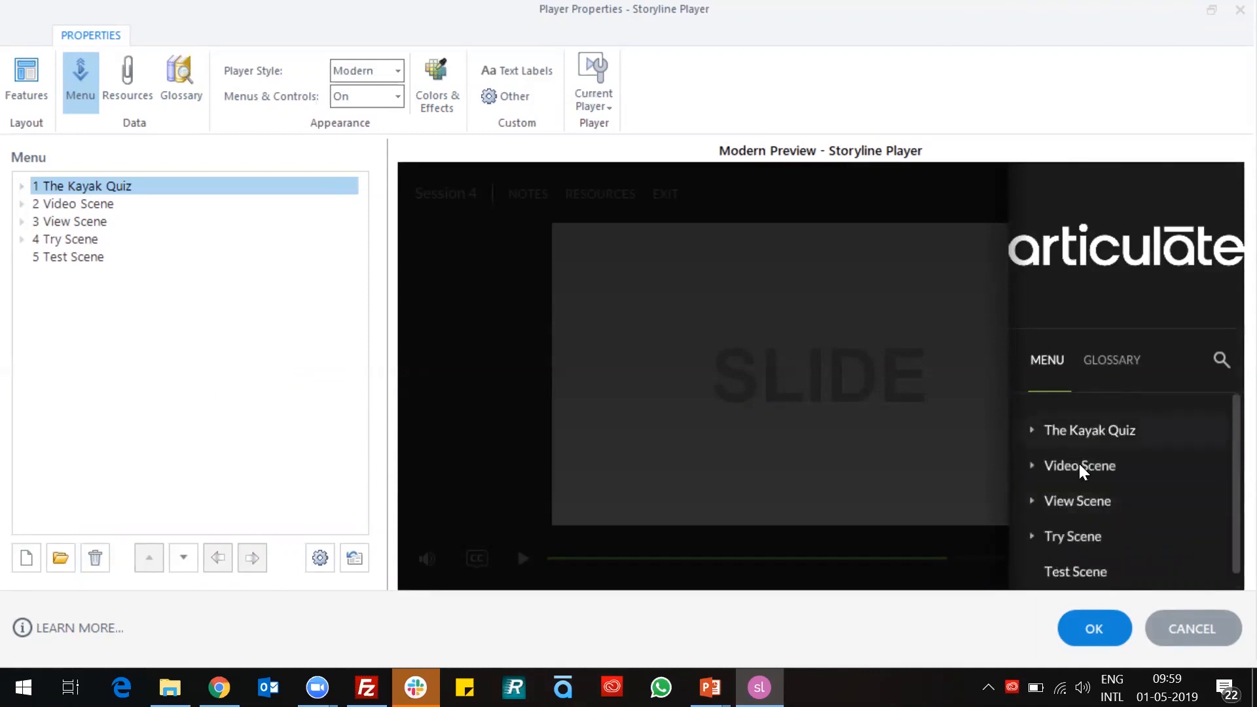
{"action": "scroll", "coordinate": [1074, 498], "scroll_direction": "down", "scroll_amount": 1}
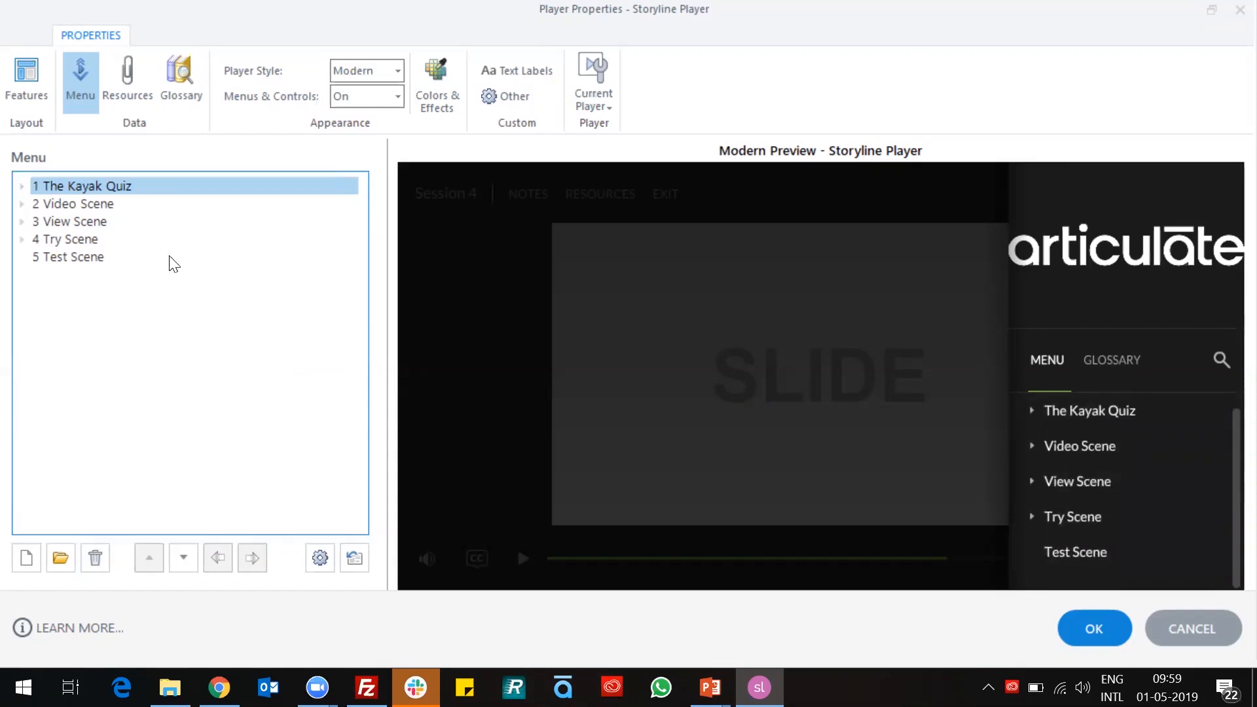
- Expand The Kayak Quiz, Video Scene and View Scene in the outline to compare with the sidebar preview, and collapse them again
{"action": "left_click", "coordinate": [21, 186]}
{"action": "left_click", "coordinate": [25, 273]}
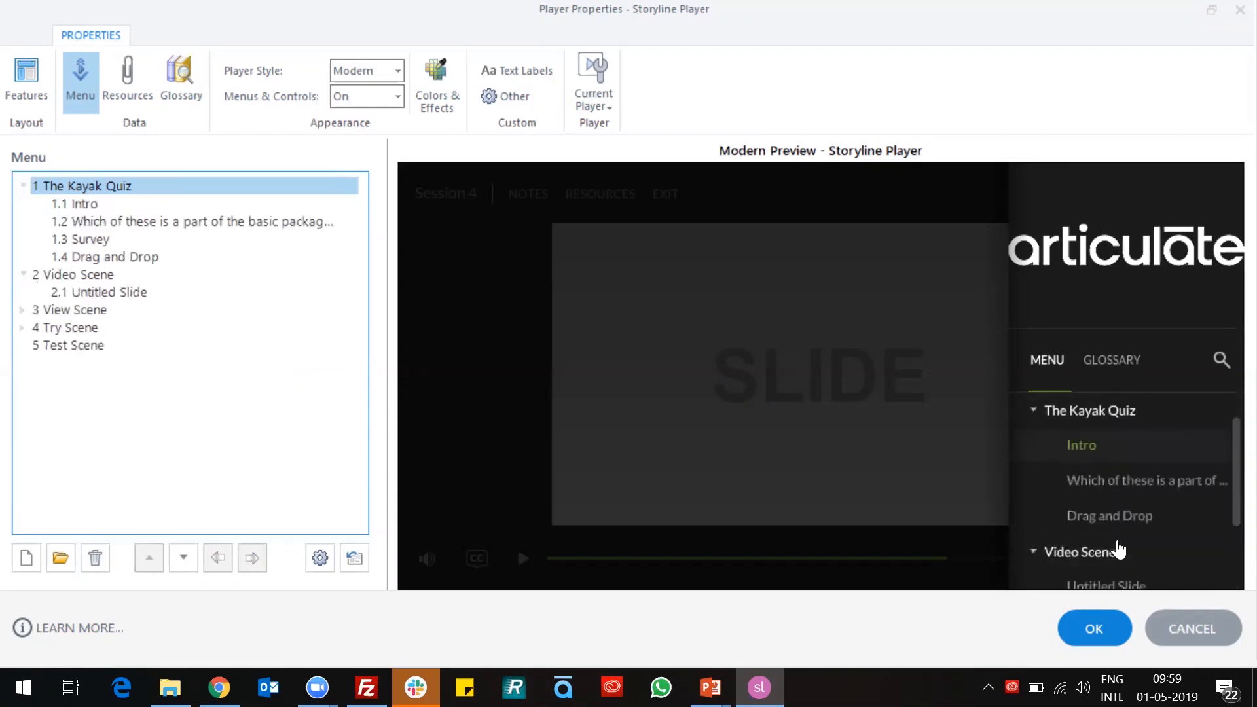
{"action": "scroll", "coordinate": [1117, 547], "scroll_direction": "down", "scroll_amount": 3}
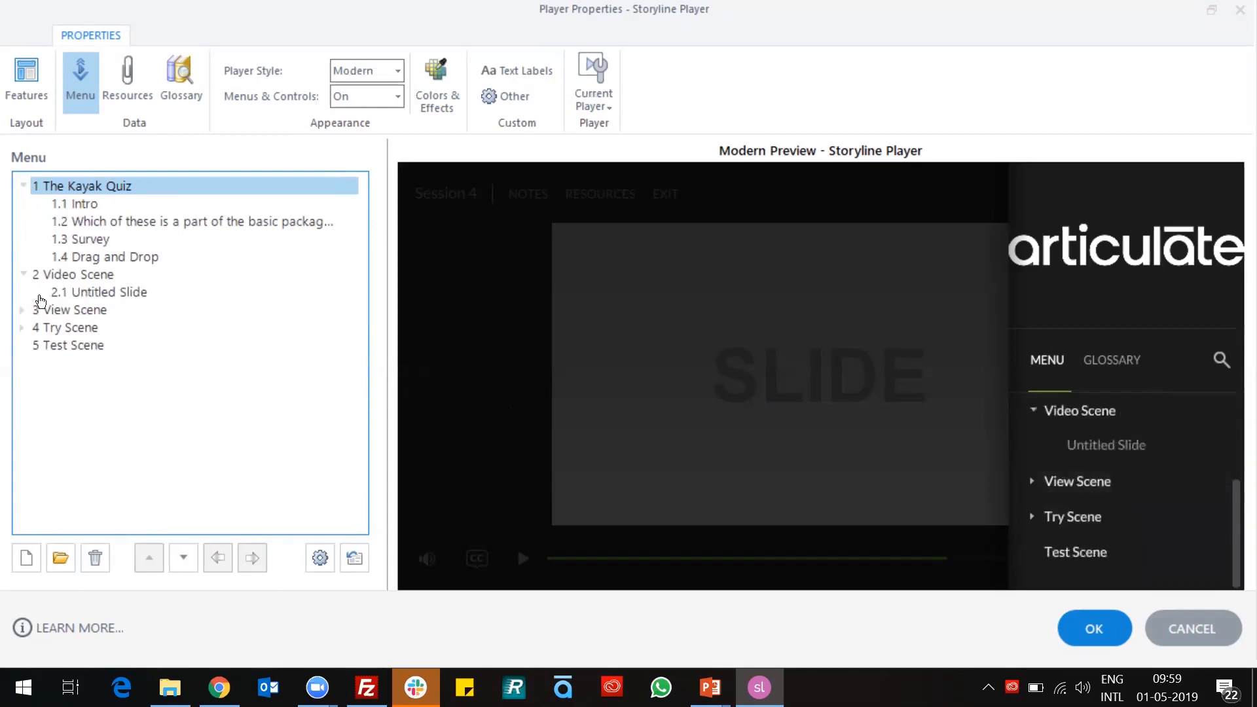
{"action": "left_click", "coordinate": [22, 310]}
{"action": "scroll", "coordinate": [1104, 504], "scroll_direction": "down", "scroll_amount": 5}
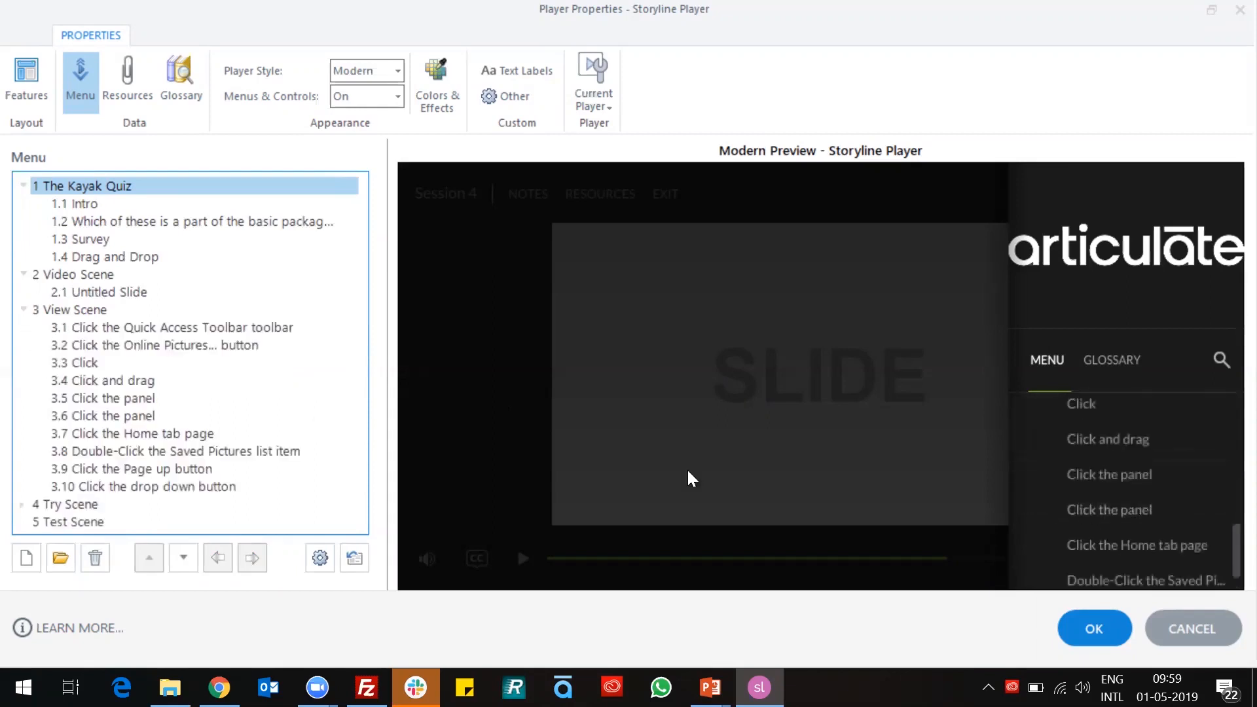
{"action": "left_click", "coordinate": [22, 310]}
{"action": "left_click", "coordinate": [23, 274]}
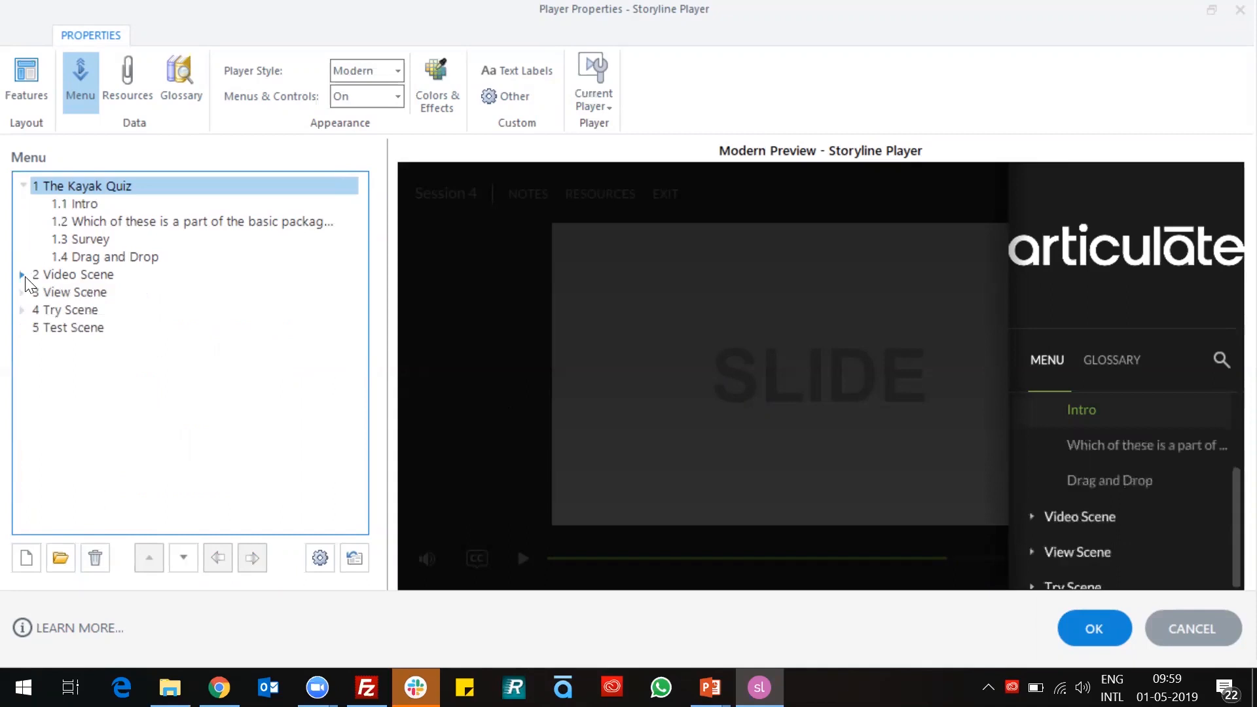
{"action": "left_click", "coordinate": [23, 186]}
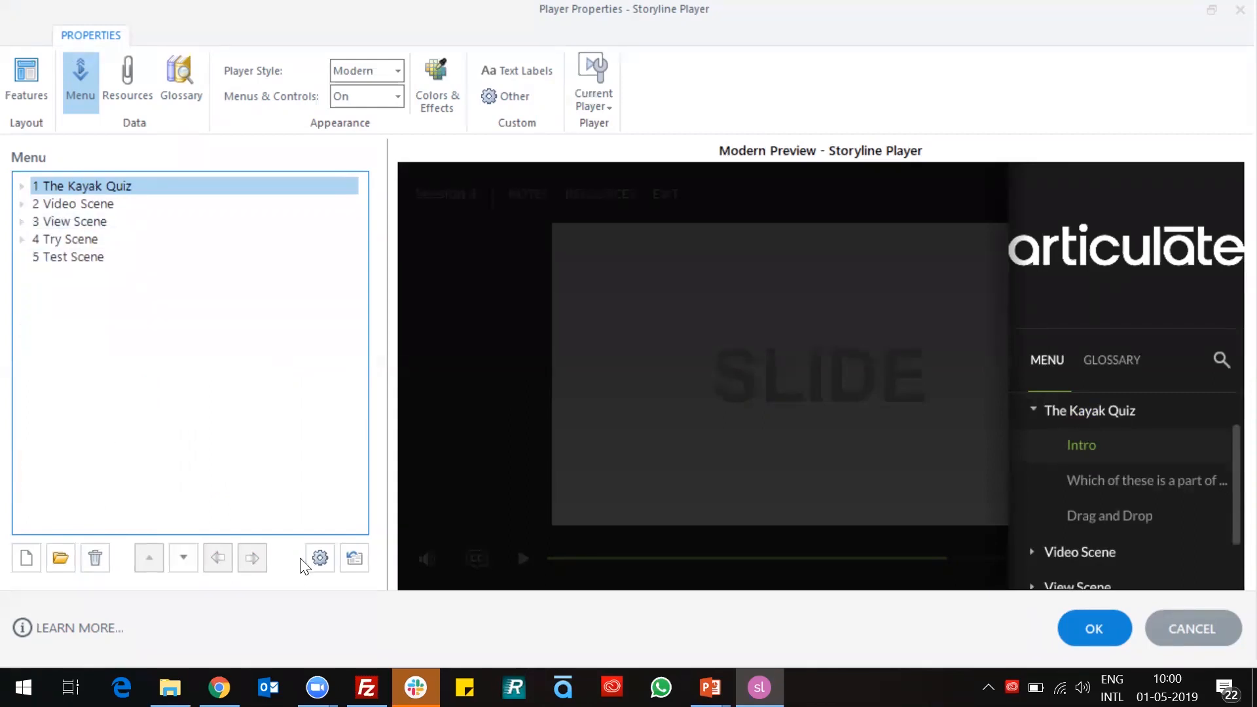
- Set the menu options' navigation to Restricted and enable wrapping of long menu item titles
{"action": "left_click", "coordinate": [319, 561]}
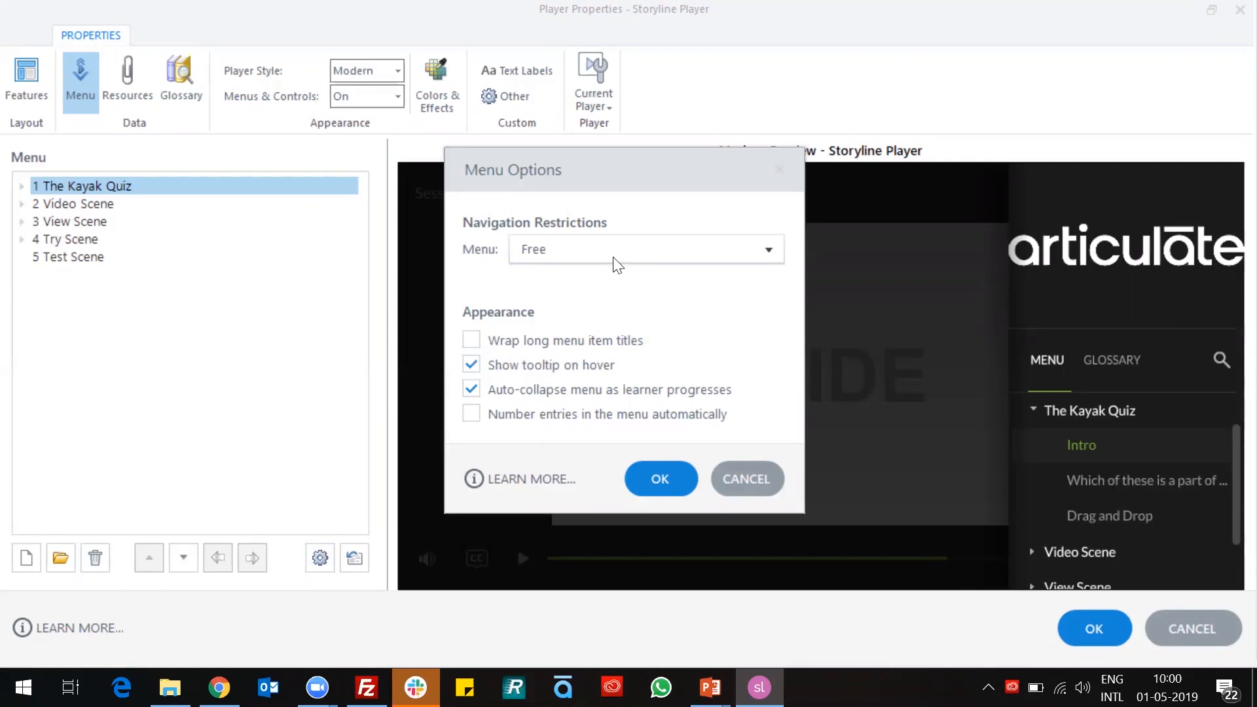
{"action": "left_click", "coordinate": [649, 250]}
{"action": "left_click", "coordinate": [648, 249]}
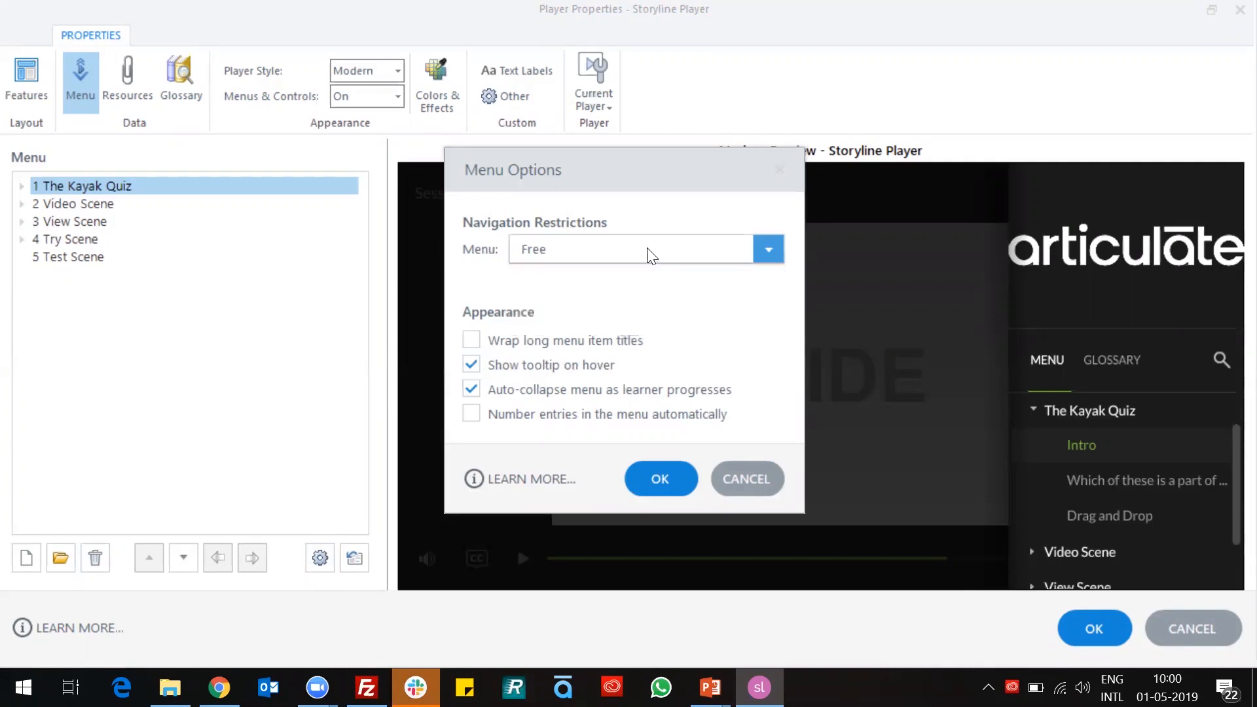
{"action": "left_click", "coordinate": [649, 252]}
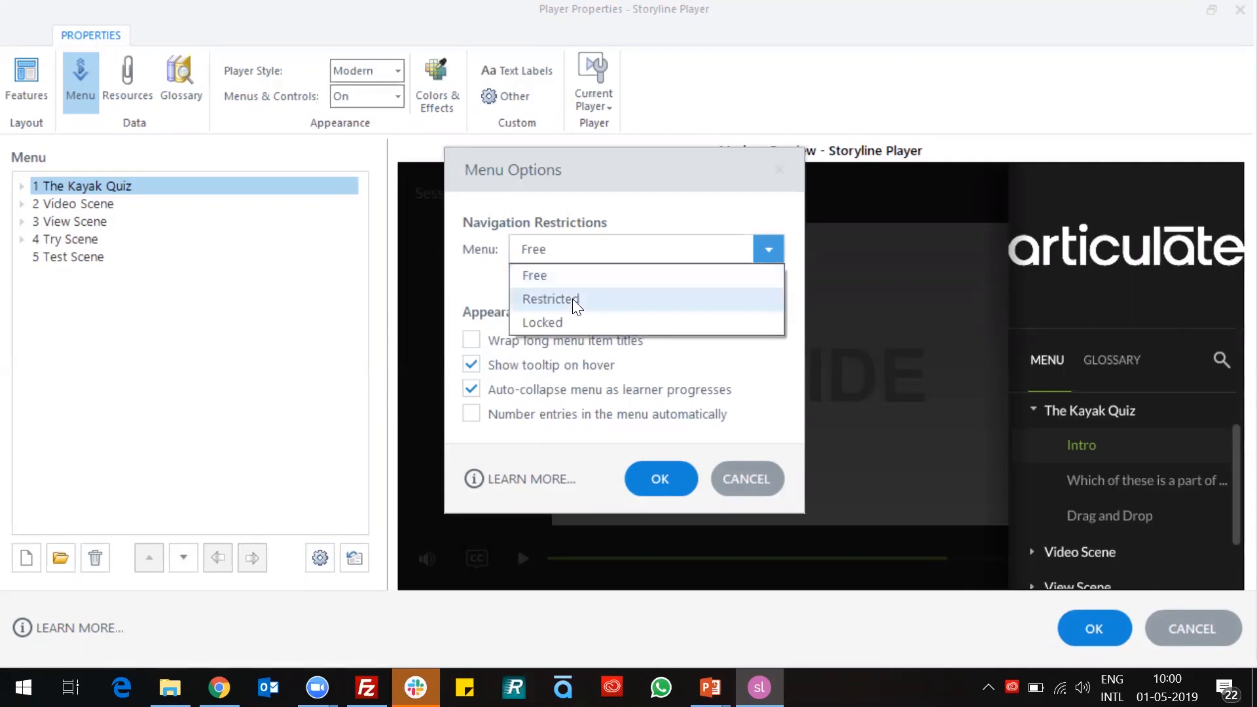
{"action": "left_click", "coordinate": [572, 298]}
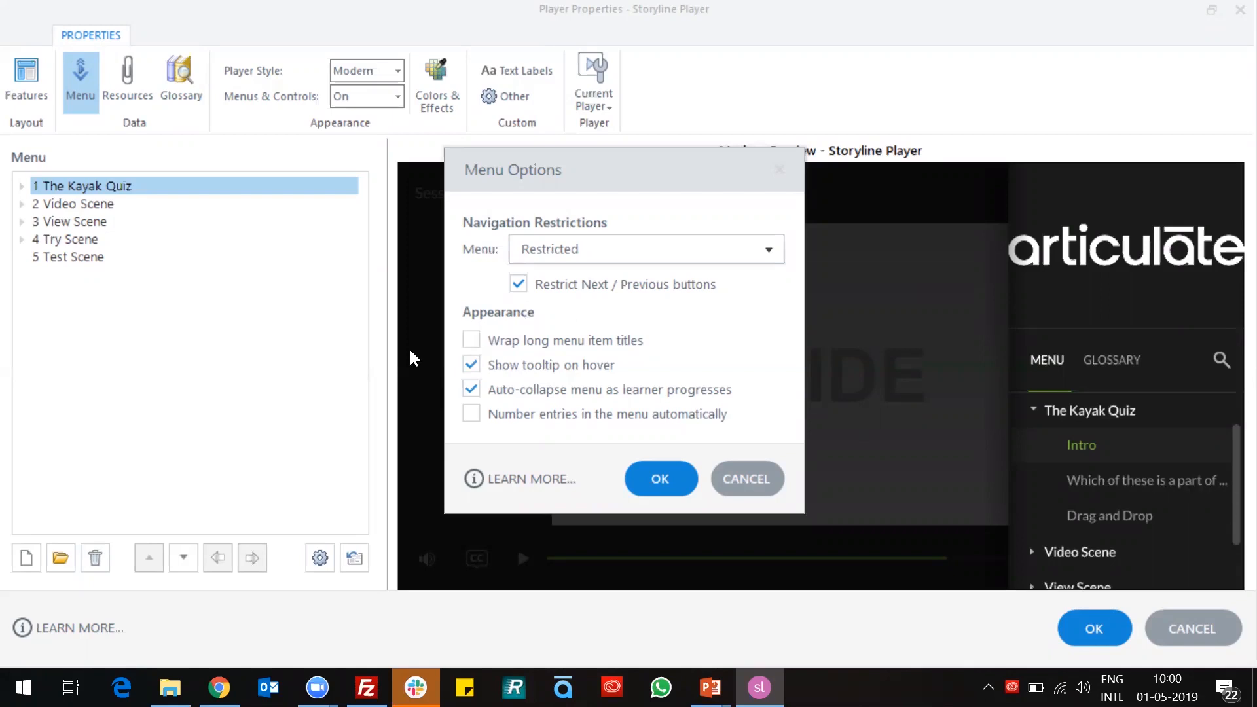
{"action": "left_click", "coordinate": [471, 340]}
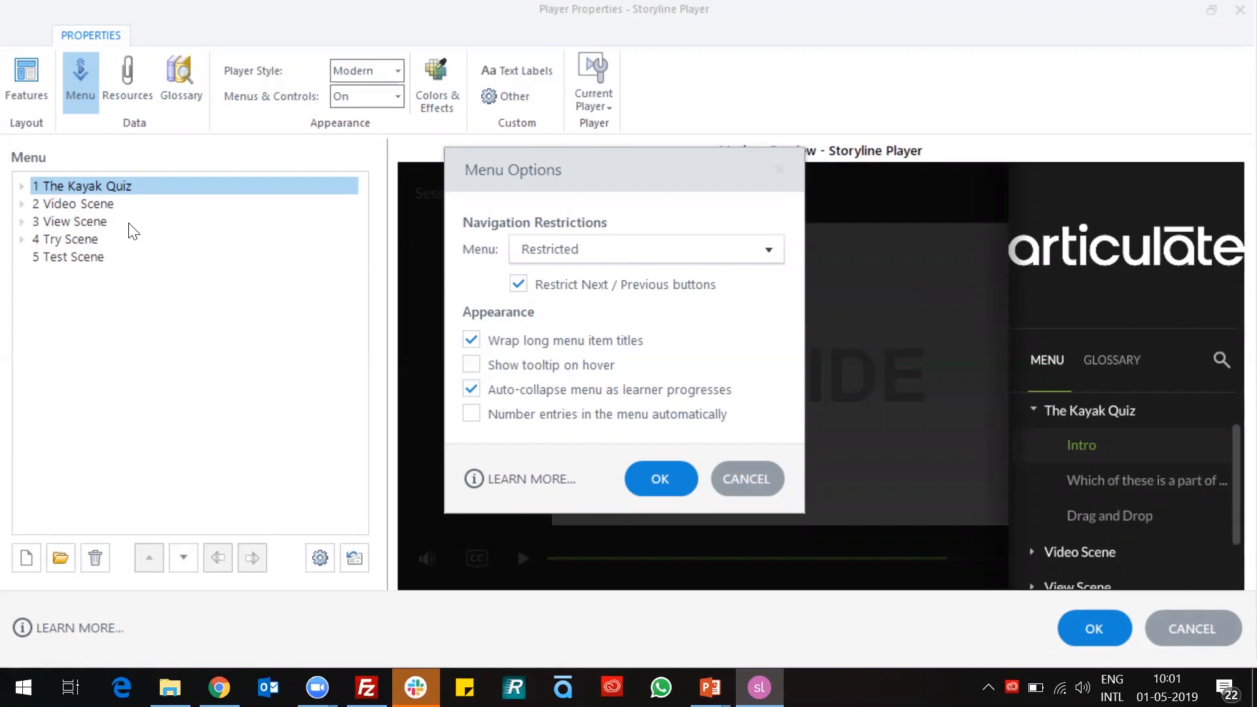
- Set menu navigation to Free, enable automatic numbering of menu entries, and apply the menu options
{"action": "left_click", "coordinate": [536, 247]}
{"action": "left_click", "coordinate": [548, 280]}
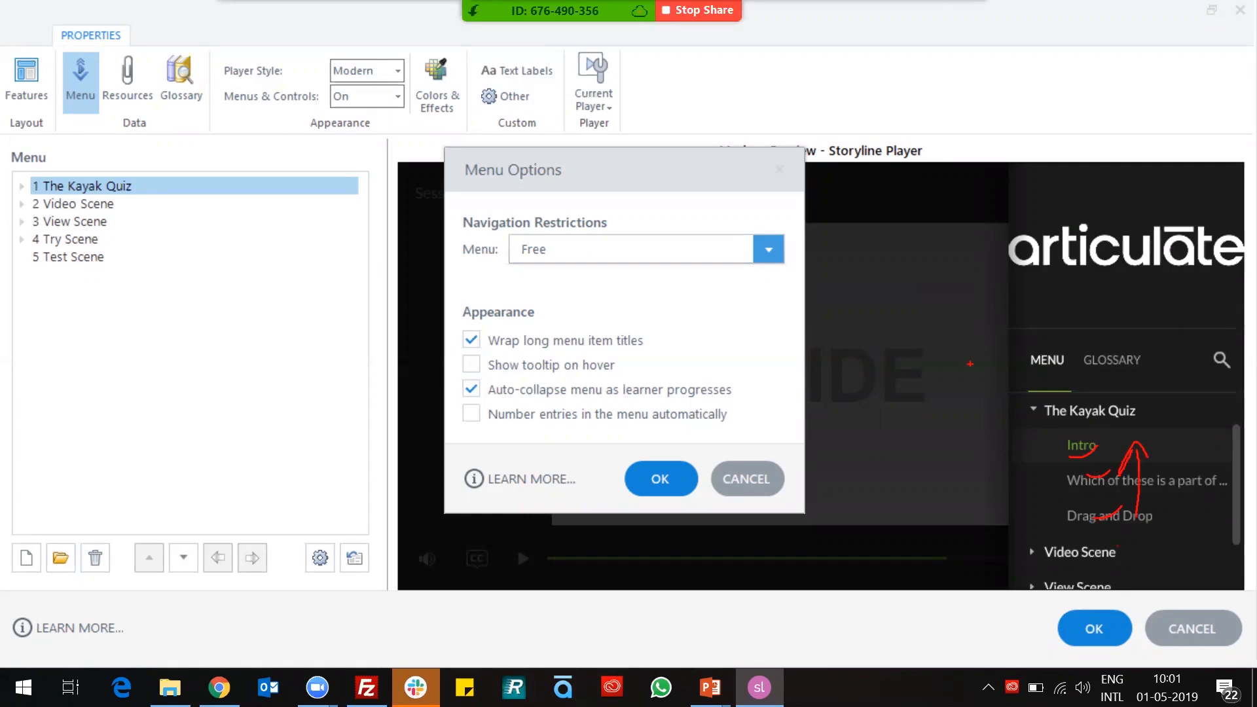
{"action": "key", "text": "Escape"}
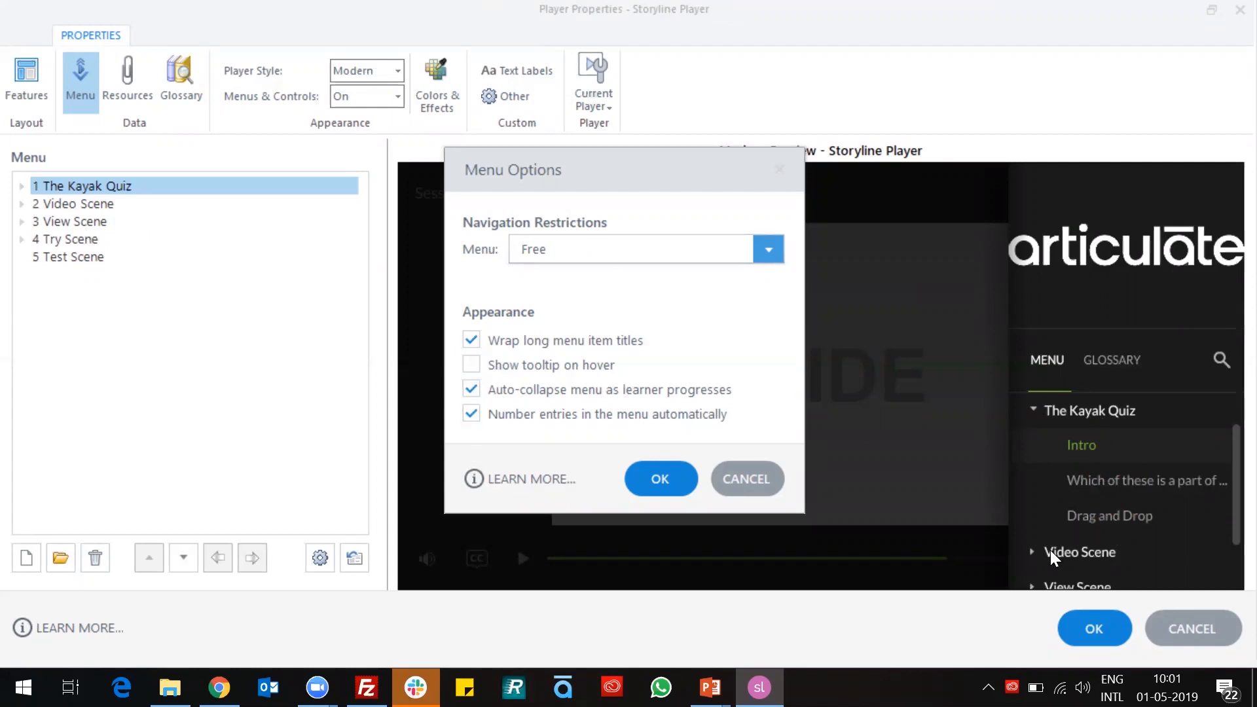
{"action": "left_click", "coordinate": [666, 490]}
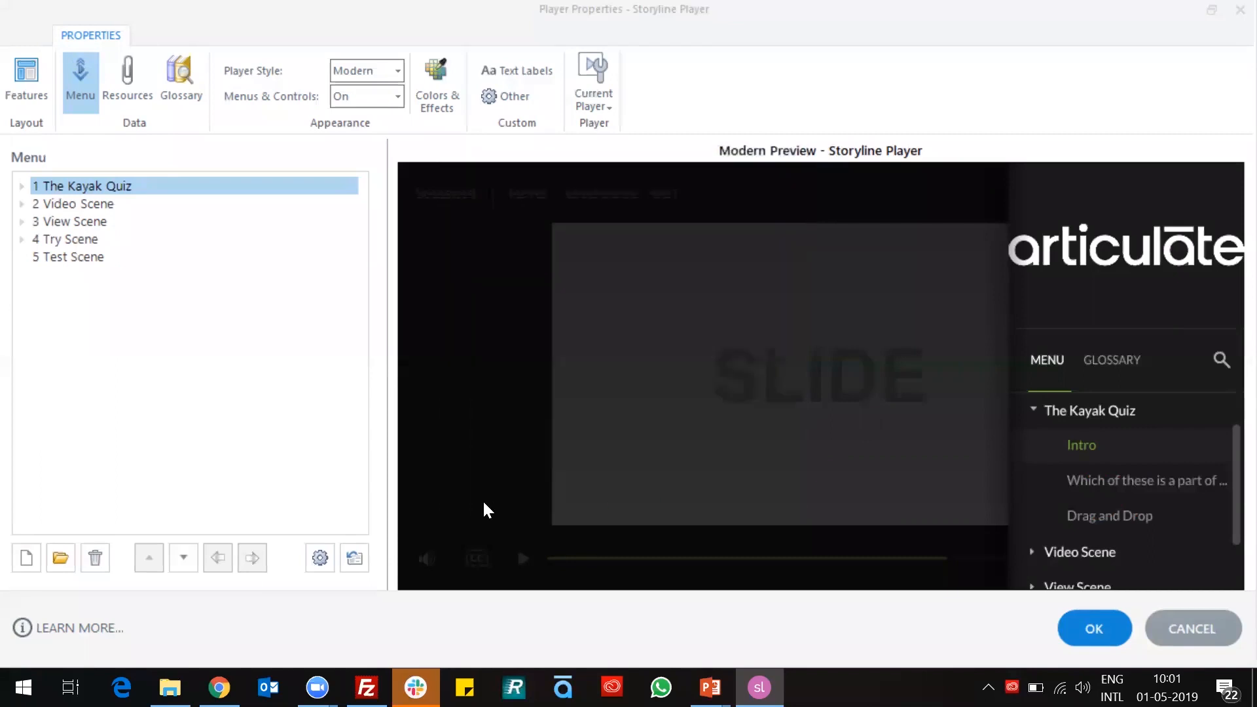
- Check the numbered, wrapped entries in the sidebar preview while expanding Video Scene, View Scene and Try Scene in the outline
{"action": "left_click", "coordinate": [23, 205]}
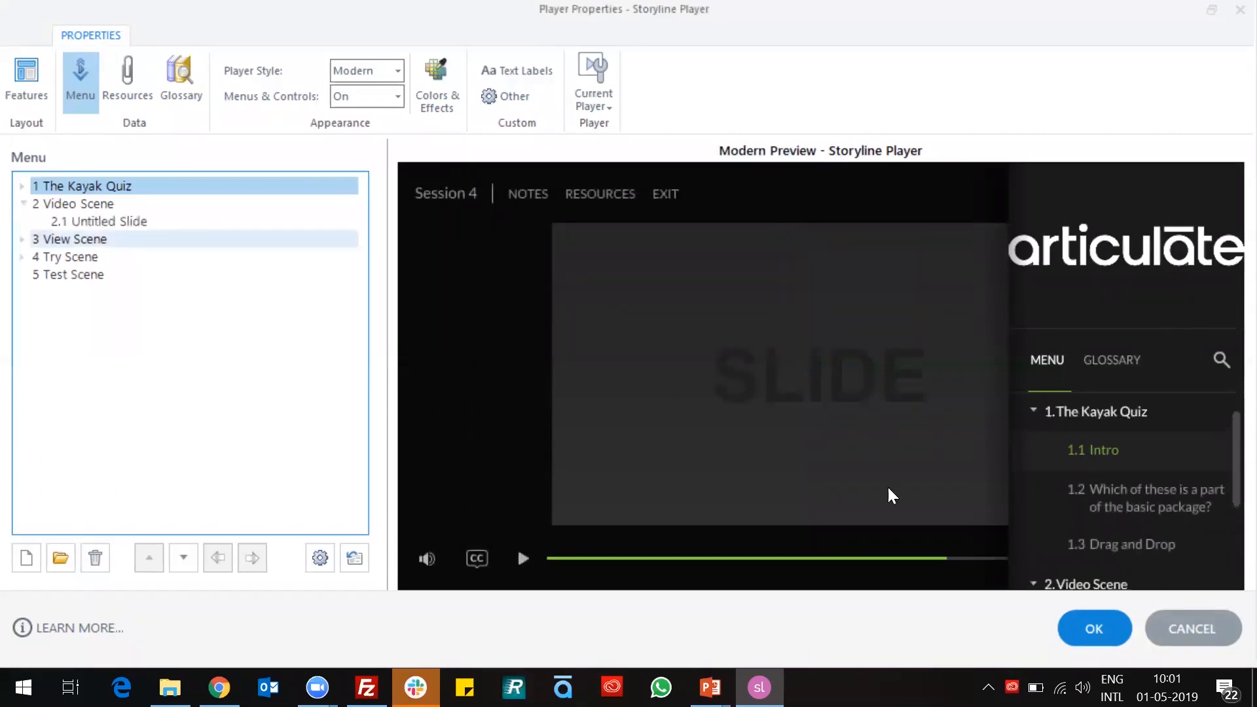
{"action": "scroll", "coordinate": [1092, 484], "scroll_direction": "down", "scroll_amount": 2}
{"action": "scroll", "coordinate": [1087, 505], "scroll_direction": "down", "scroll_amount": 2}
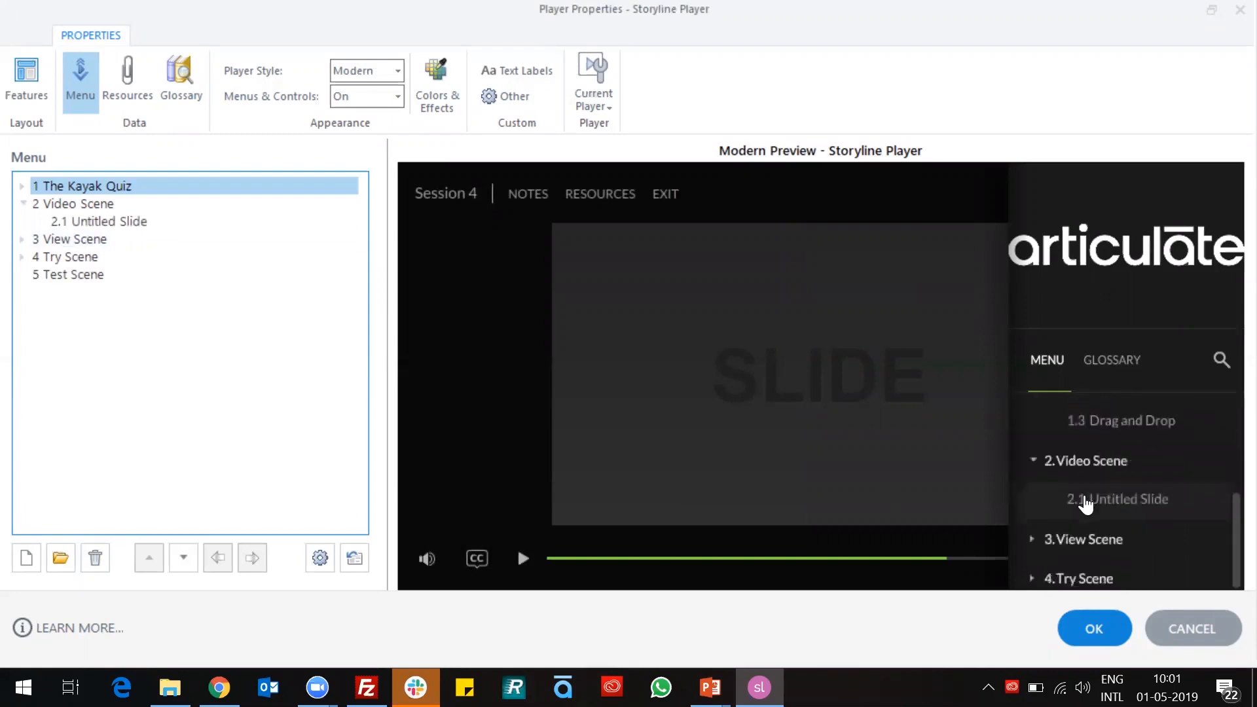
{"action": "left_click", "coordinate": [1077, 484]}
{"action": "scroll", "coordinate": [1077, 489], "scroll_direction": "down", "scroll_amount": 5}
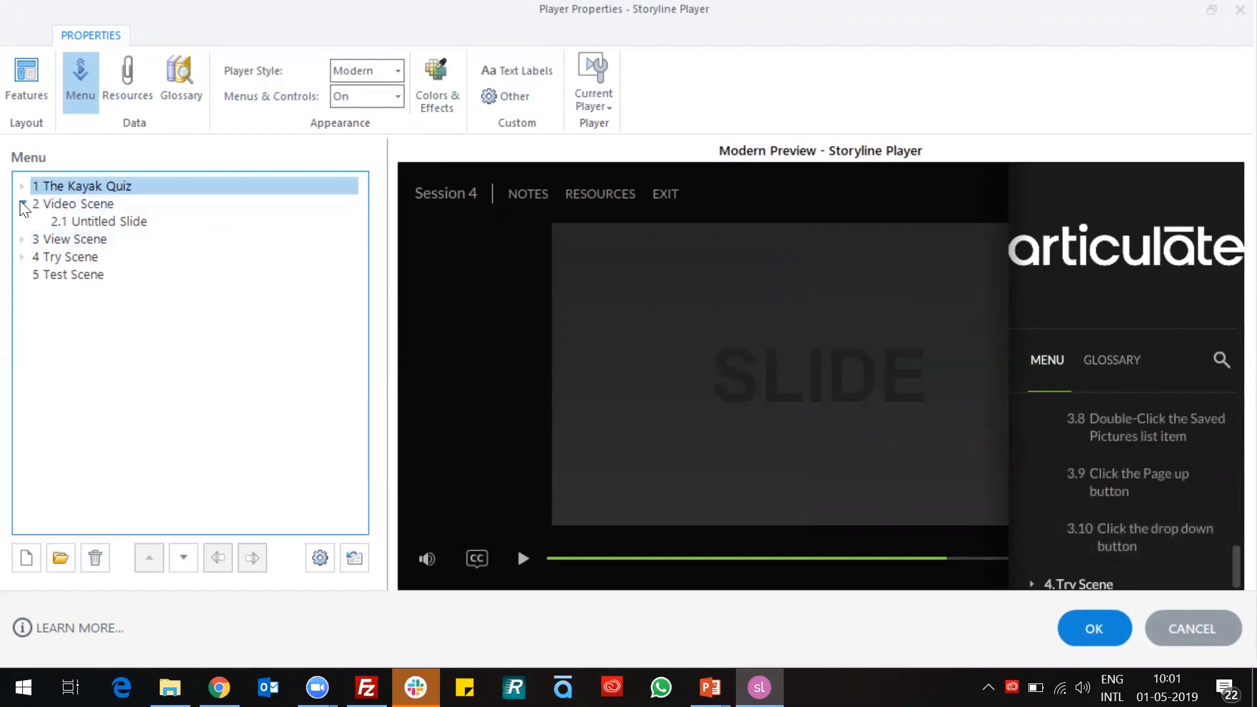
{"action": "left_click", "coordinate": [22, 239]}
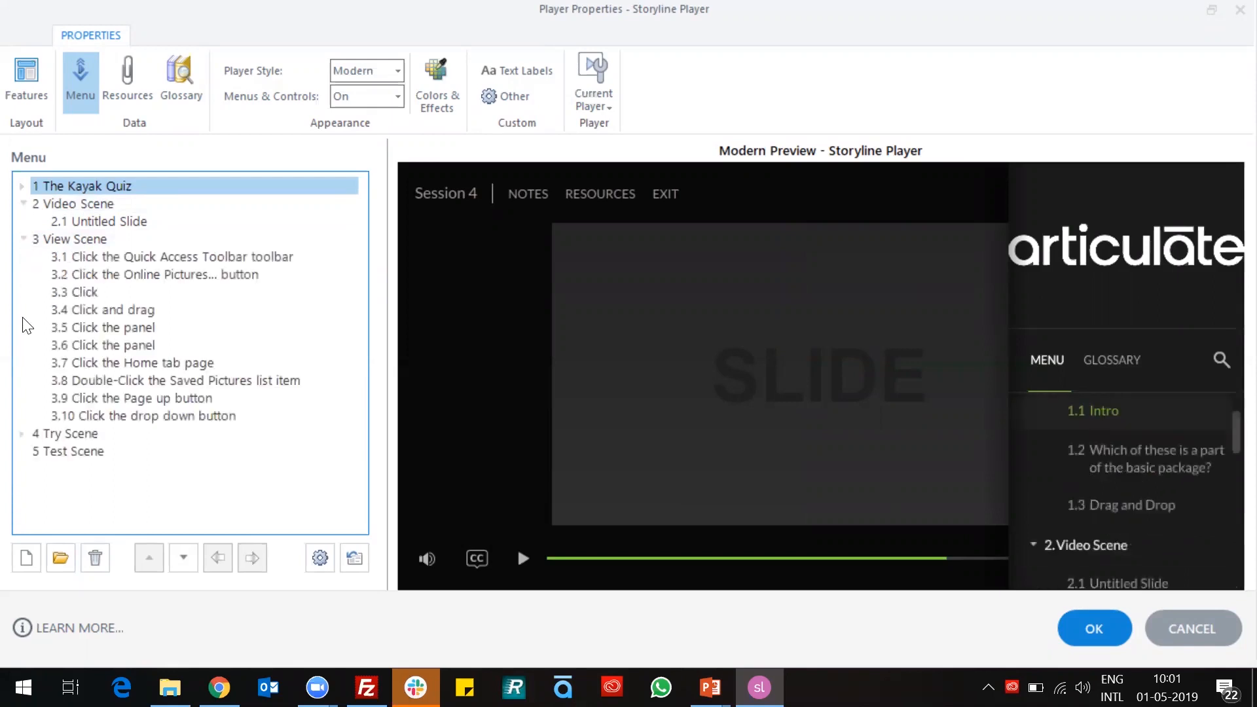
{"action": "left_click", "coordinate": [22, 434]}
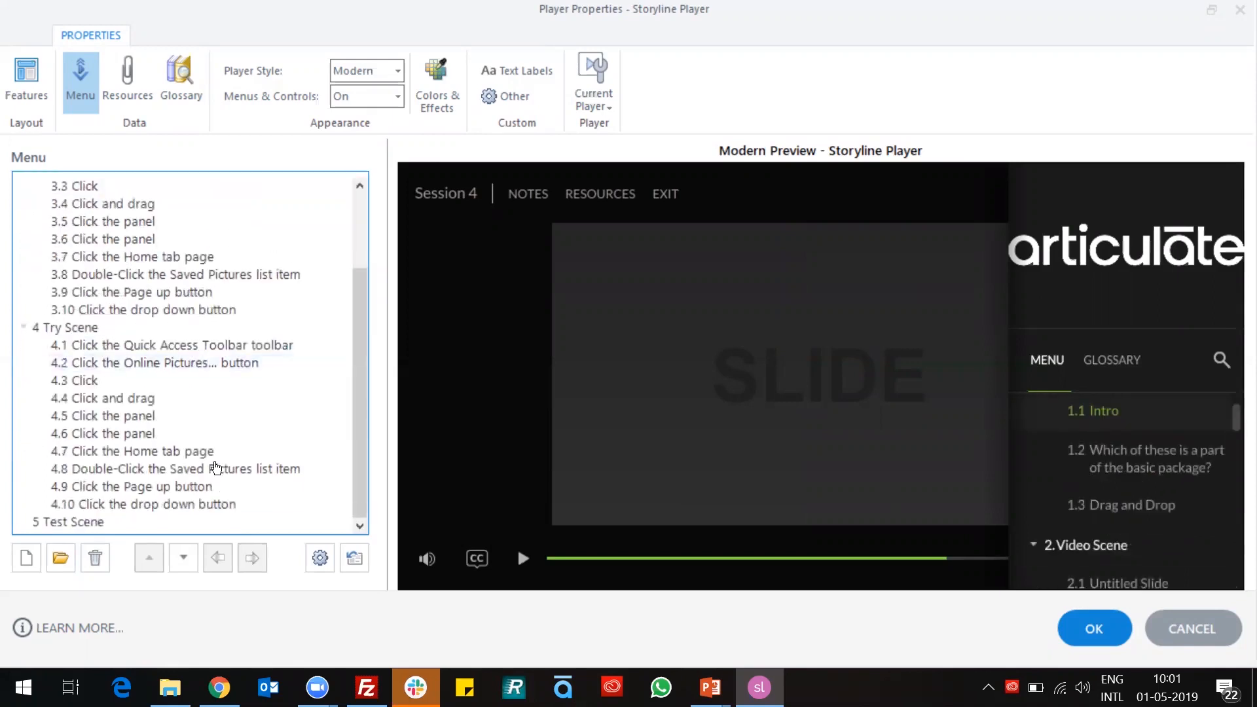
{"action": "scroll", "coordinate": [216, 467], "scroll_direction": "up", "scroll_amount": 2}
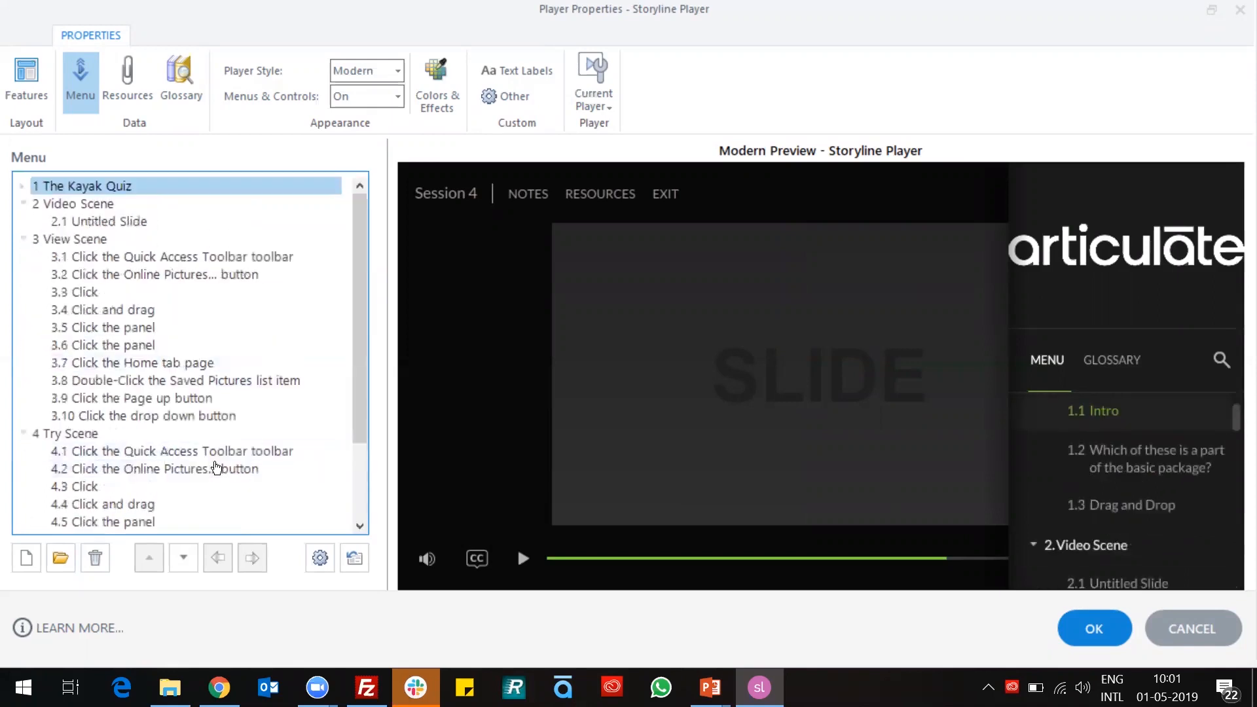
- Rename the "Untitled Slide" entry under Video Scene in the menu outline as "Guide Video"
{"action": "left_click", "coordinate": [24, 204]}
{"action": "left_click", "coordinate": [21, 185]}
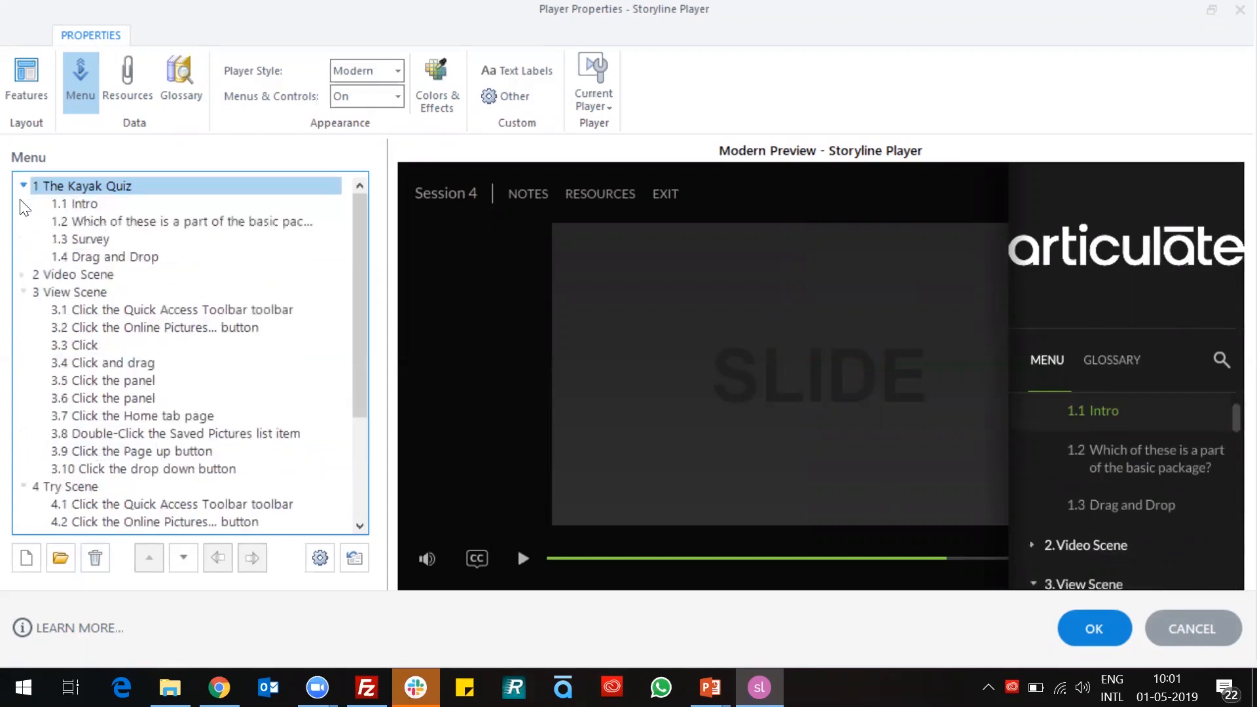
{"action": "left_click", "coordinate": [23, 275]}
{"action": "left_click", "coordinate": [126, 298]}
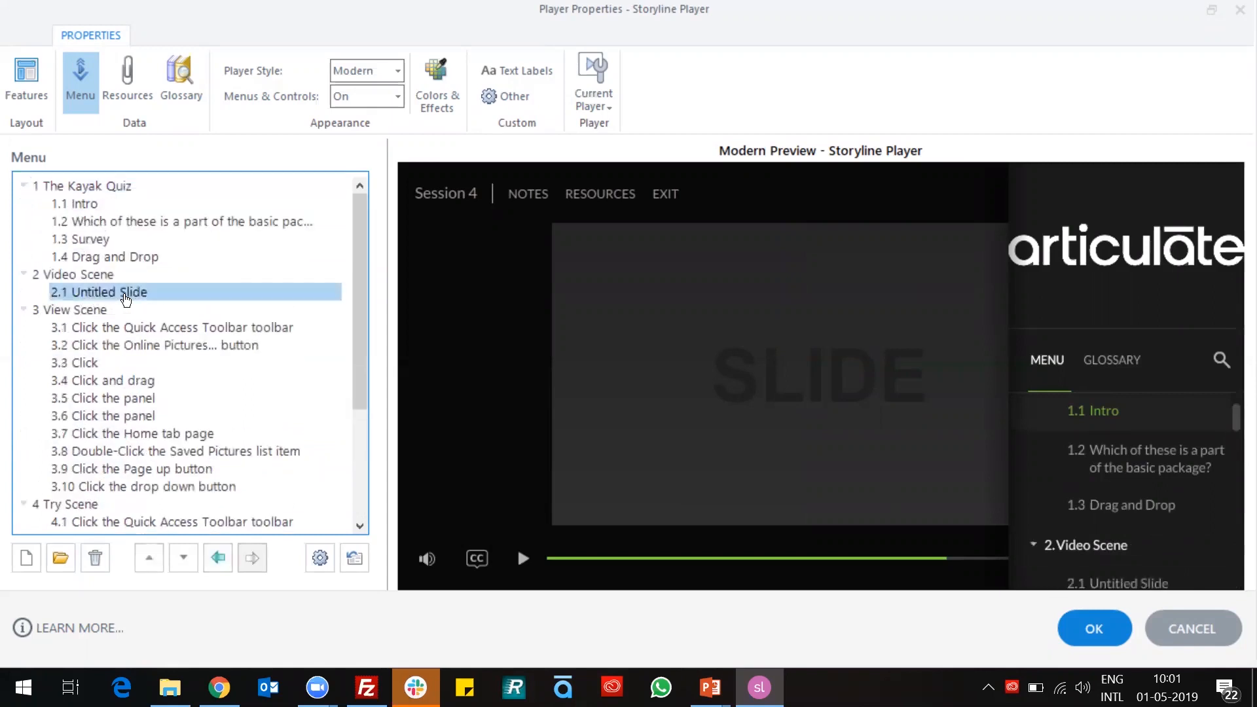
{"action": "double_click", "coordinate": [130, 301]}
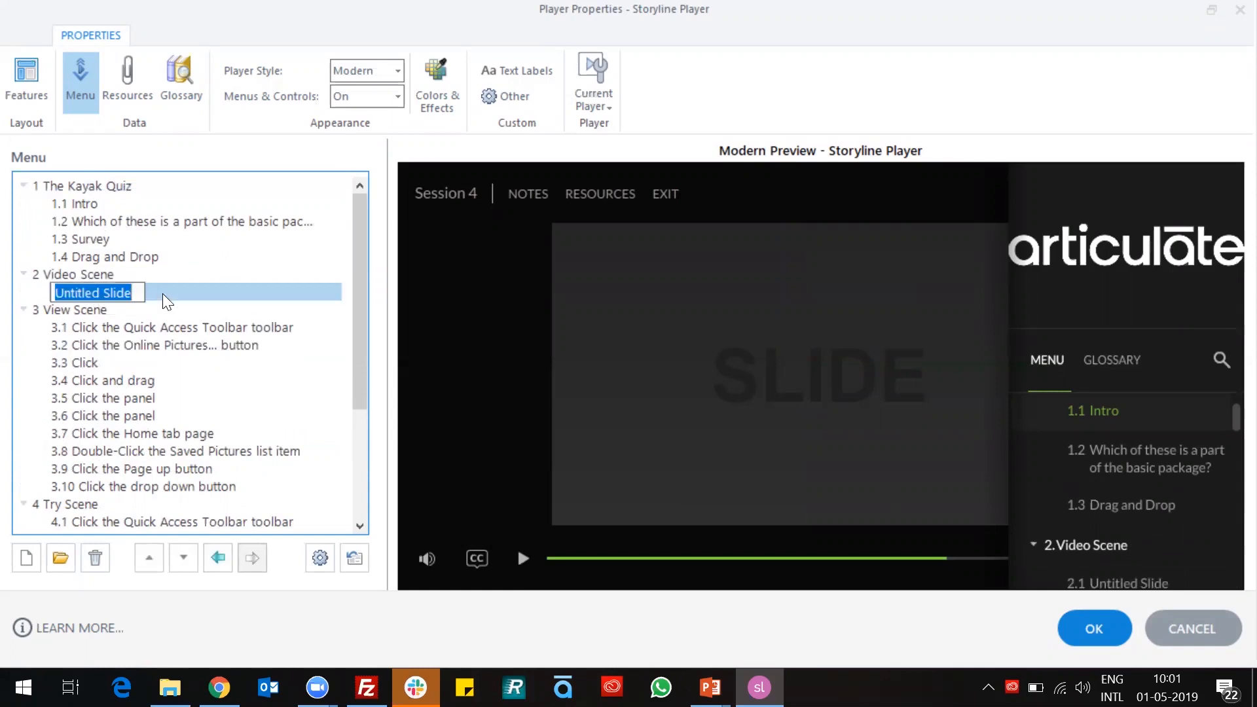
{"action": "type", "text": "Guided "}
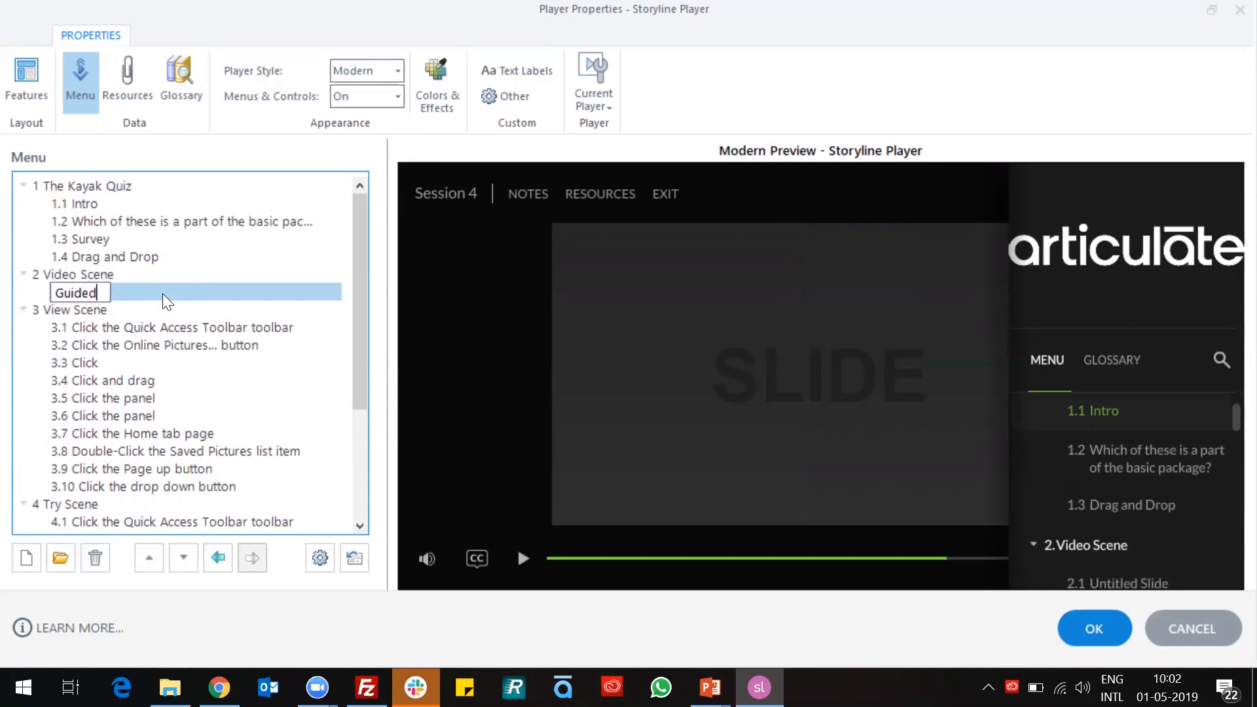
{"action": "type", "text": "Video"}
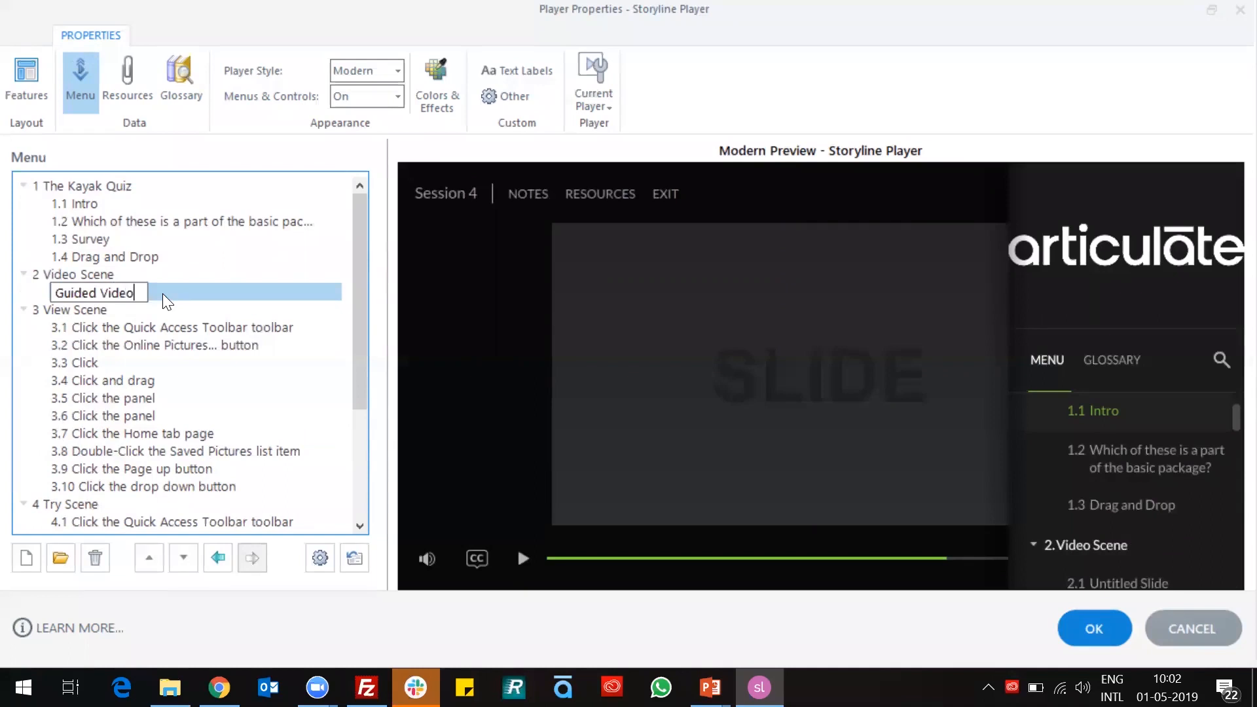
{"action": "key", "text": "Left"}
{"action": "key", "text": "Left"}
{"action": "key", "text": "Left"}
{"action": "key", "text": "Left"}
{"action": "key", "text": "Left"}
{"action": "key", "text": "Left"}
{"action": "key", "text": "BackSpace"}
{"action": "key", "text": "Return"}
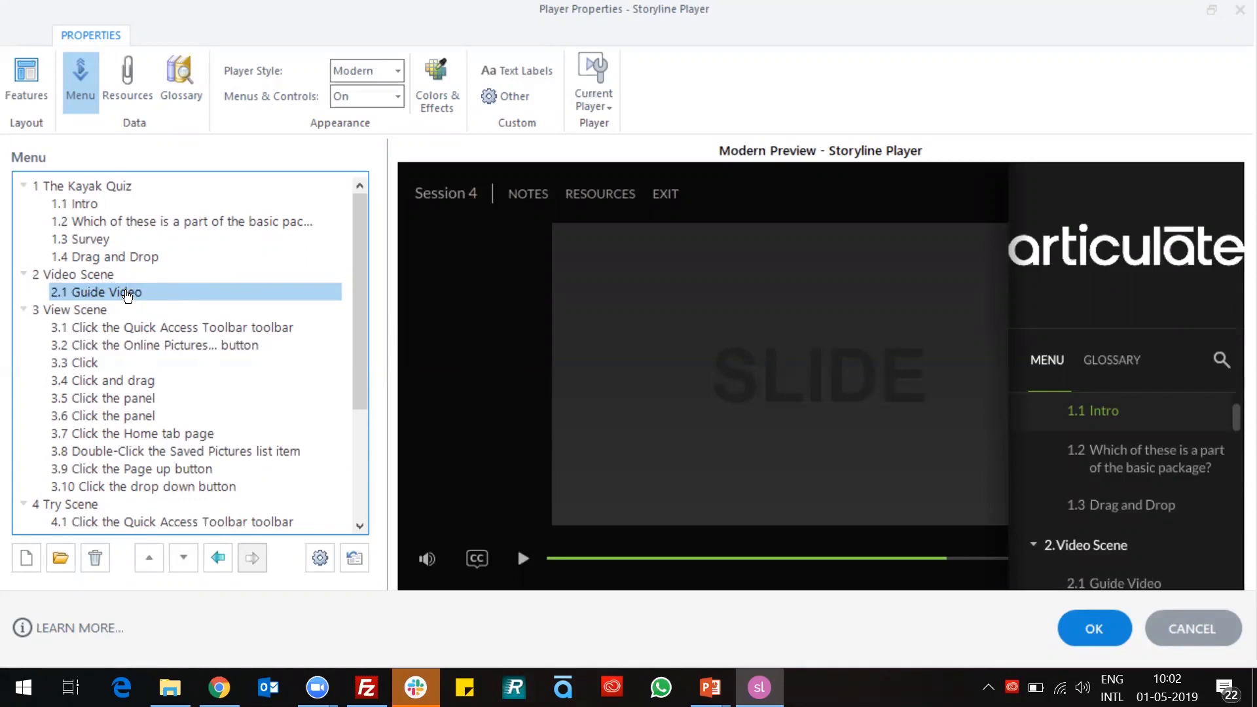
- Insert a menu heading named "Screen Recordings" and place it at the top level directly above Video Scene
{"action": "left_click", "coordinate": [27, 559]}
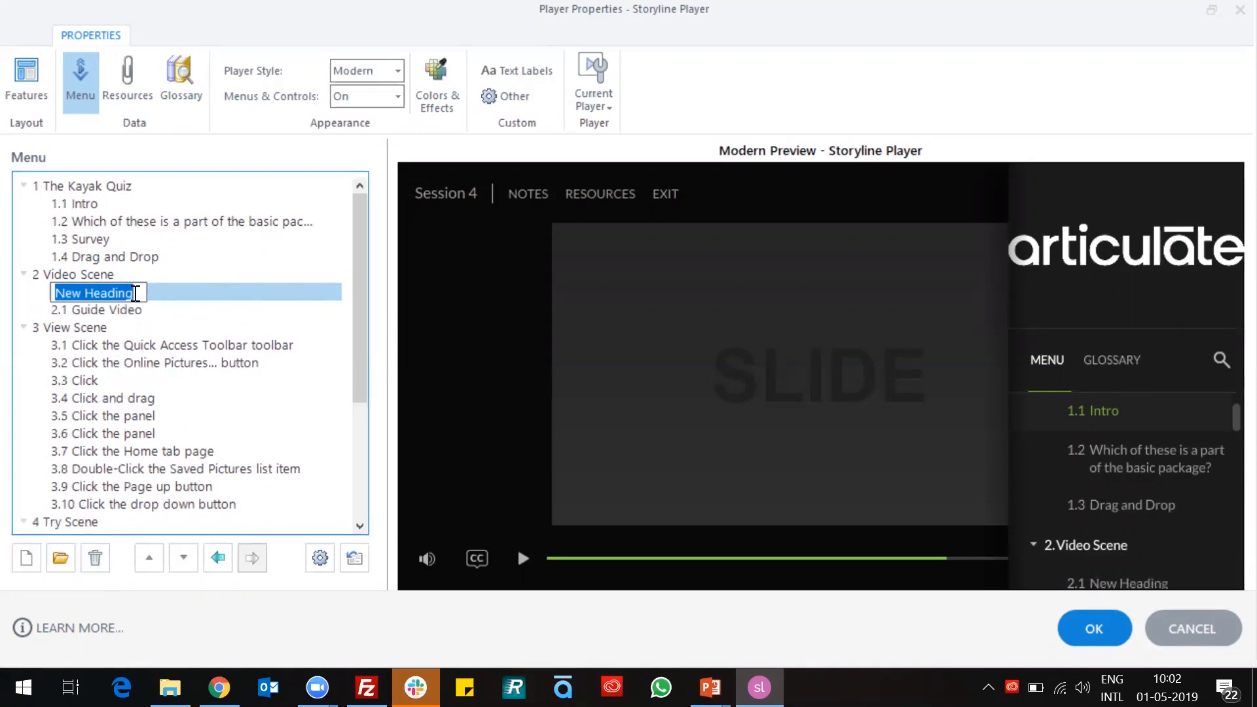
{"action": "type", "text": "Screen Recordings"}
{"action": "key", "text": "Return"}
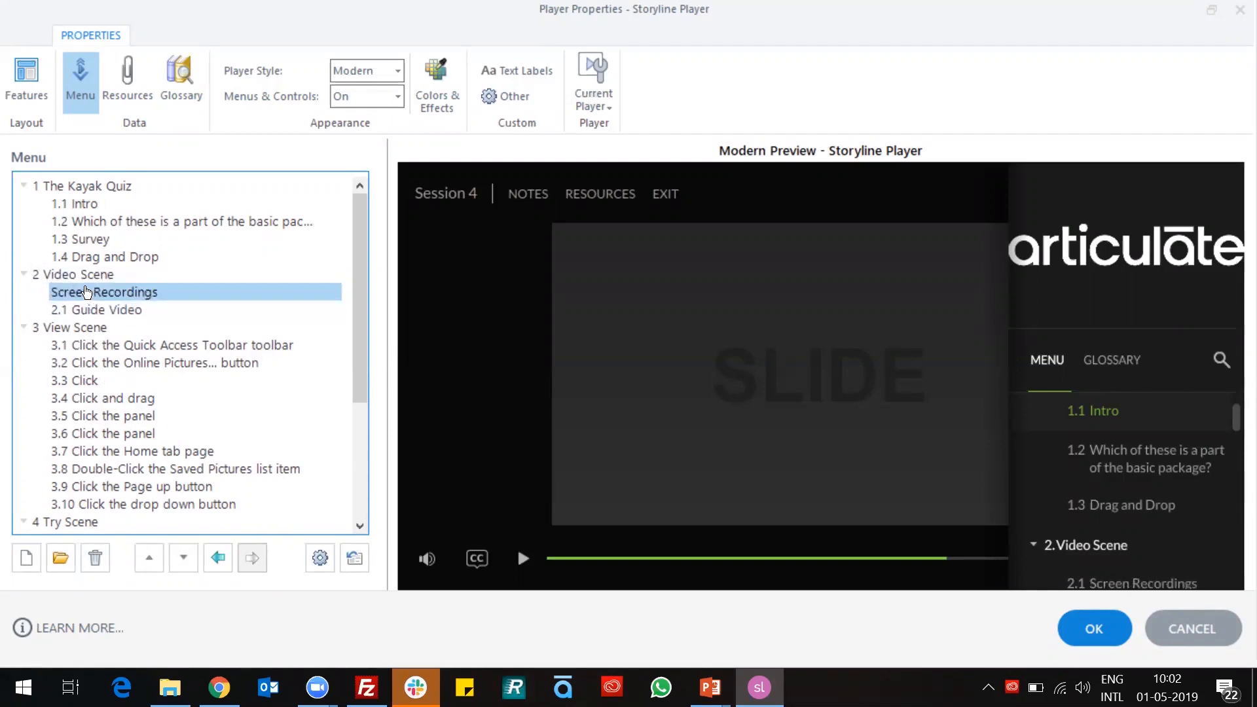
{"action": "left_click", "coordinate": [159, 559]}
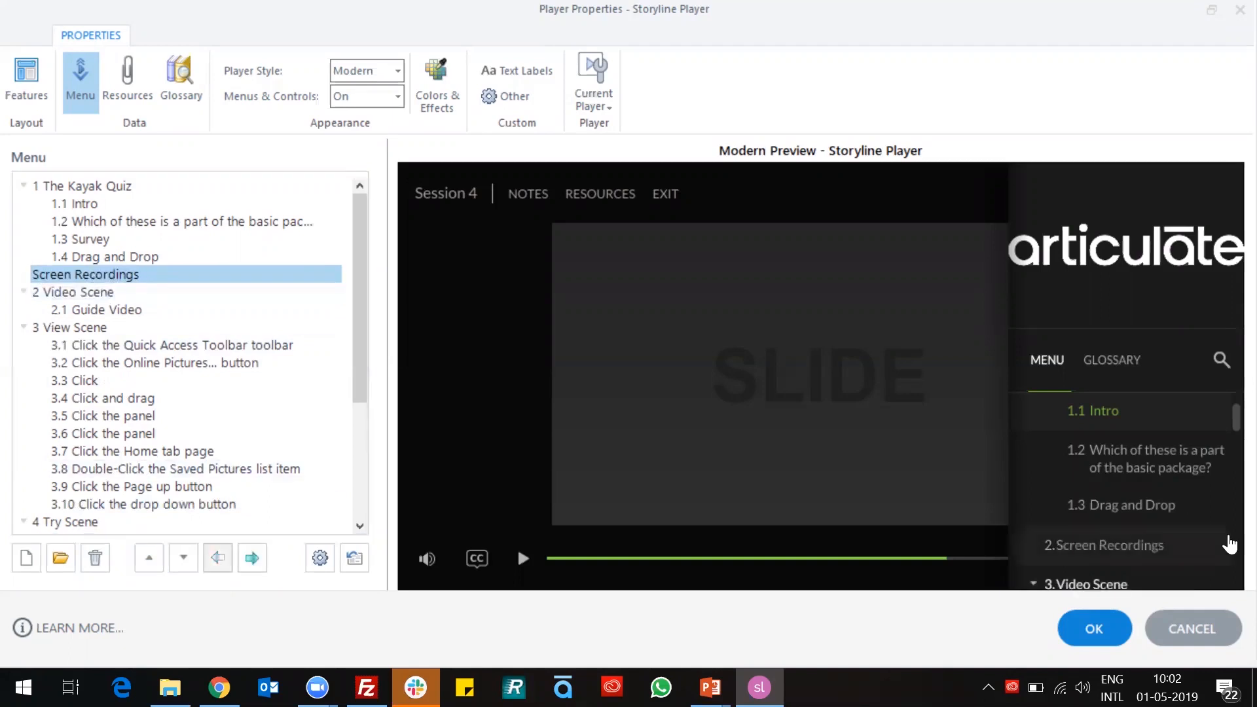
- Collapse The Kayak Quiz in the sidebar preview and turn off automatic numbering of the menu entries
{"action": "scroll", "coordinate": [1032, 435], "scroll_direction": "up", "scroll_amount": 1}
{"action": "left_click", "coordinate": [1032, 432]}
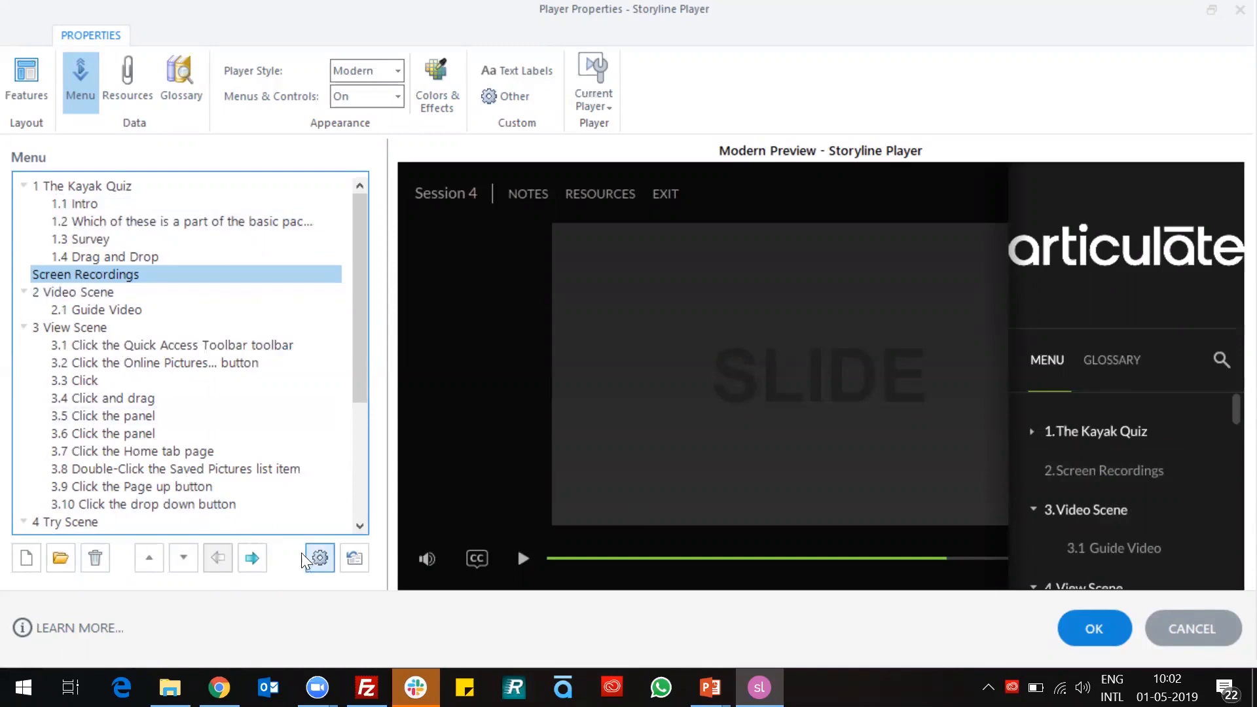
{"action": "left_click", "coordinate": [320, 558]}
{"action": "left_click", "coordinate": [471, 414]}
{"action": "left_click", "coordinate": [678, 481]}
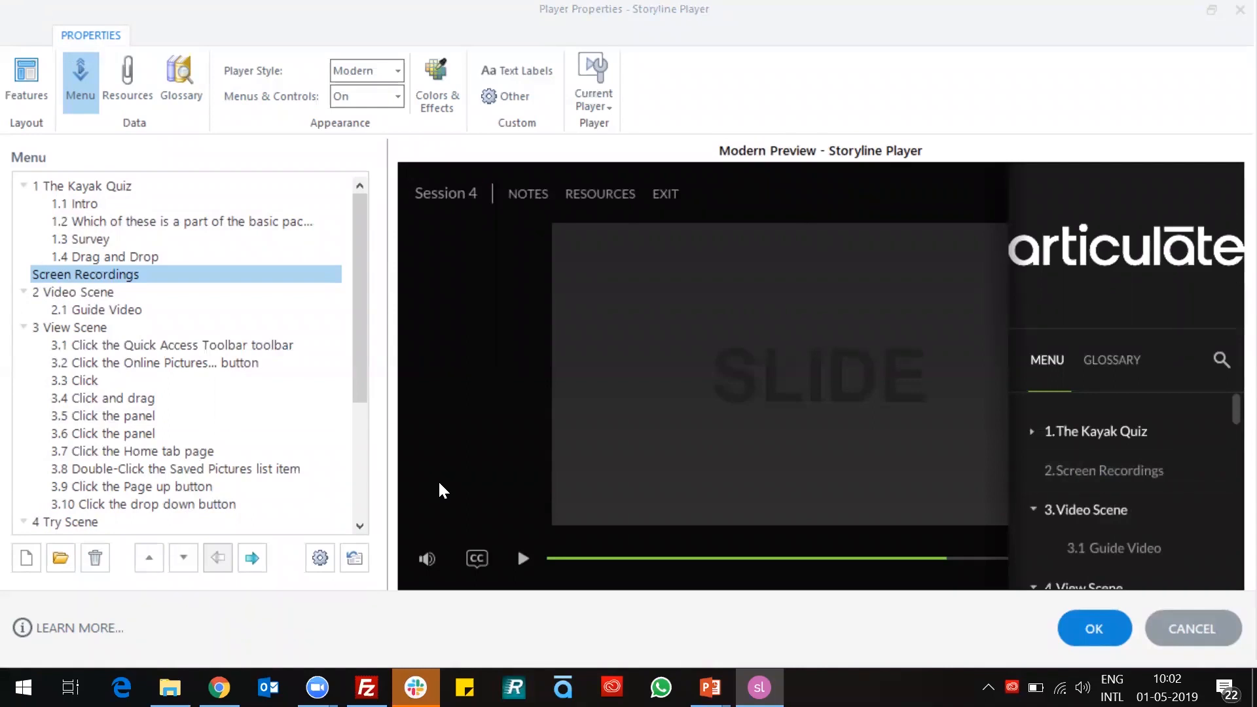
- Collapse the scenes in the menu outline and insert a top-level heading named "Quizzing" above The Kayak Quiz
{"action": "left_click", "coordinate": [65, 277]}
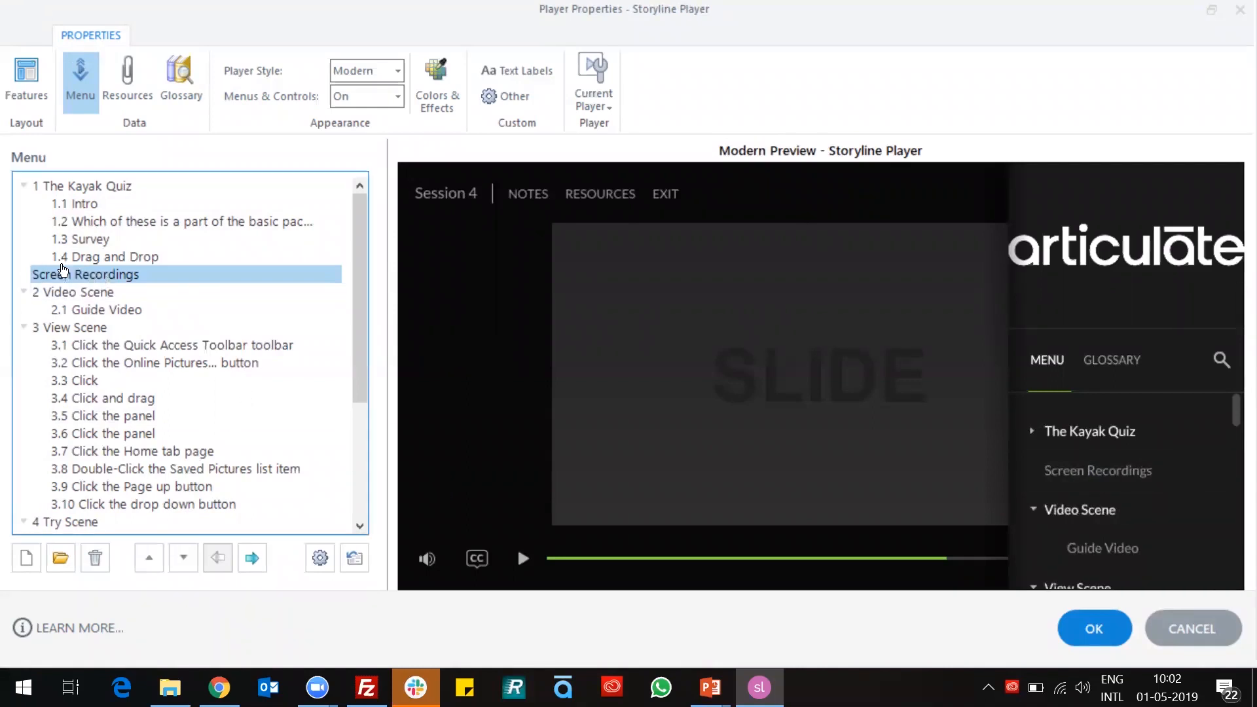
{"action": "left_click", "coordinate": [23, 292]}
{"action": "left_click", "coordinate": [24, 309]}
{"action": "left_click", "coordinate": [24, 327]}
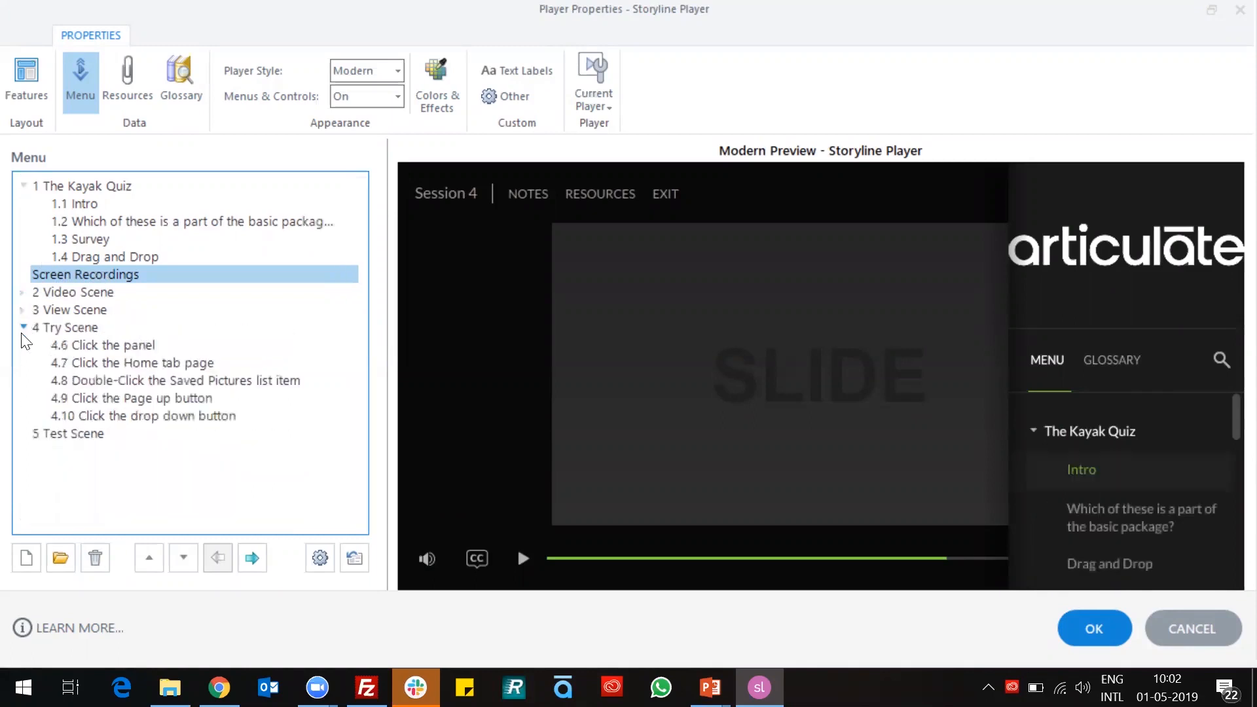
{"action": "left_click", "coordinate": [24, 187]}
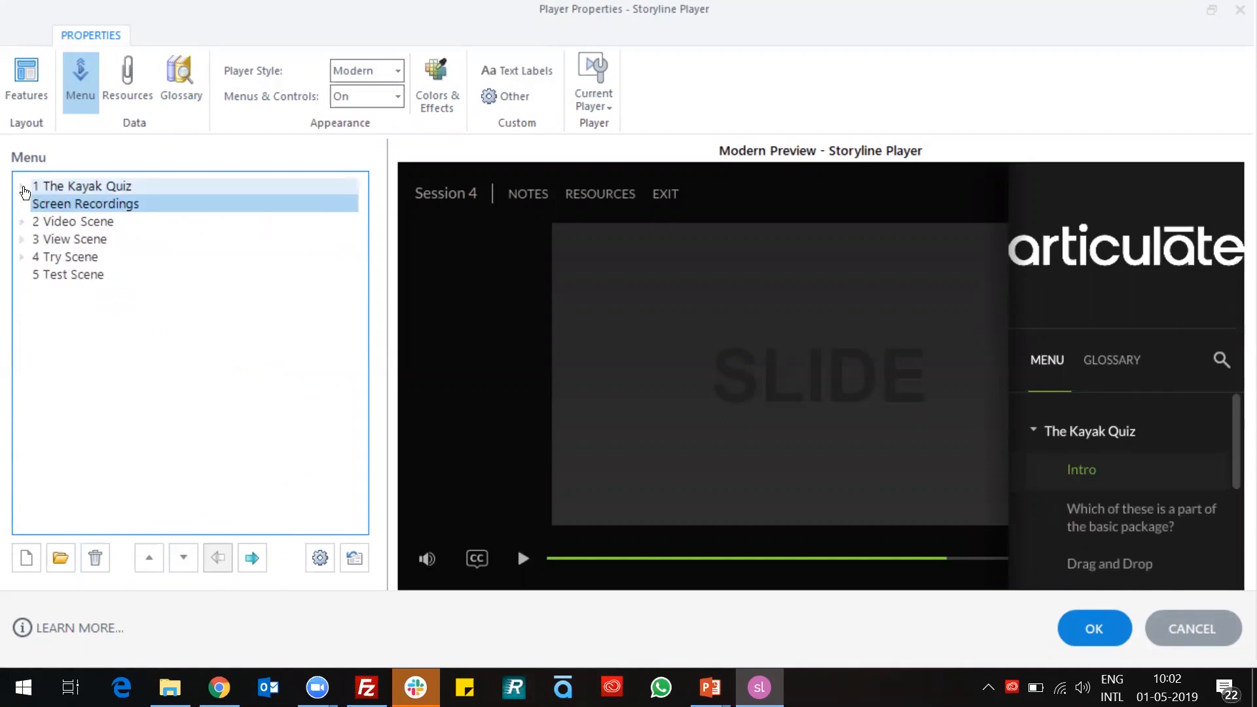
{"action": "left_click", "coordinate": [76, 188]}
{"action": "left_click", "coordinate": [28, 558]}
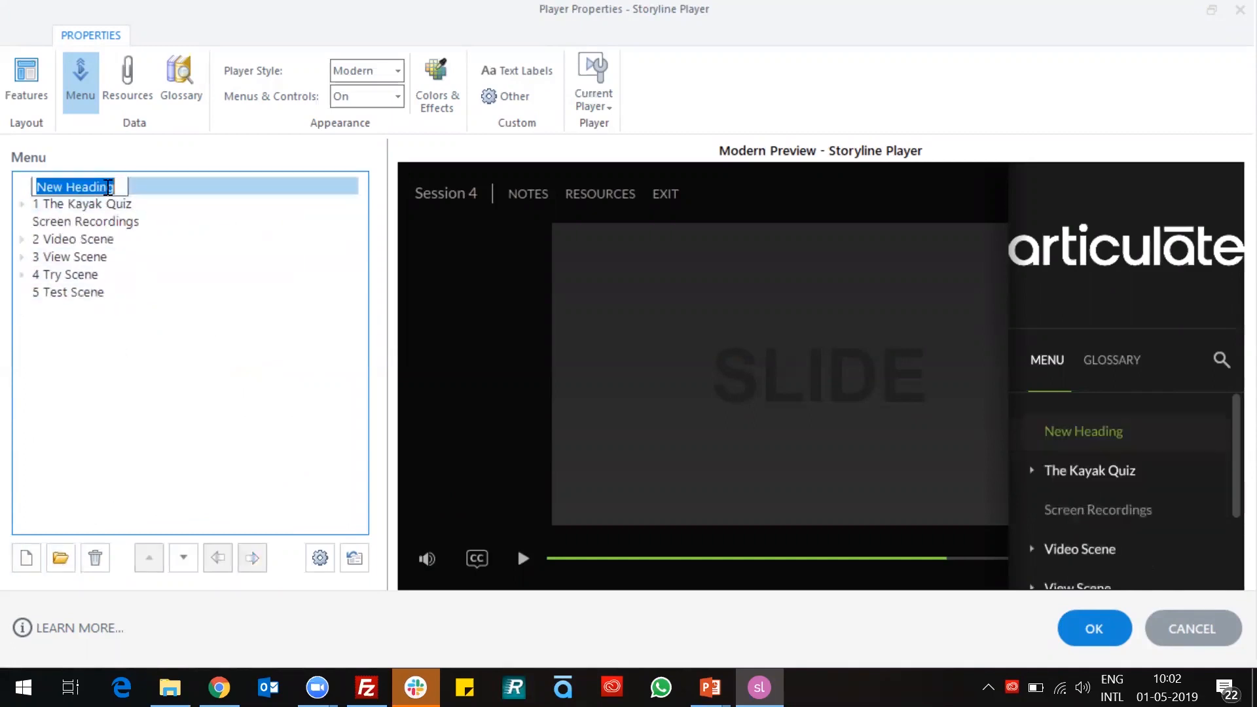
{"action": "type", "text": "Quizz"}
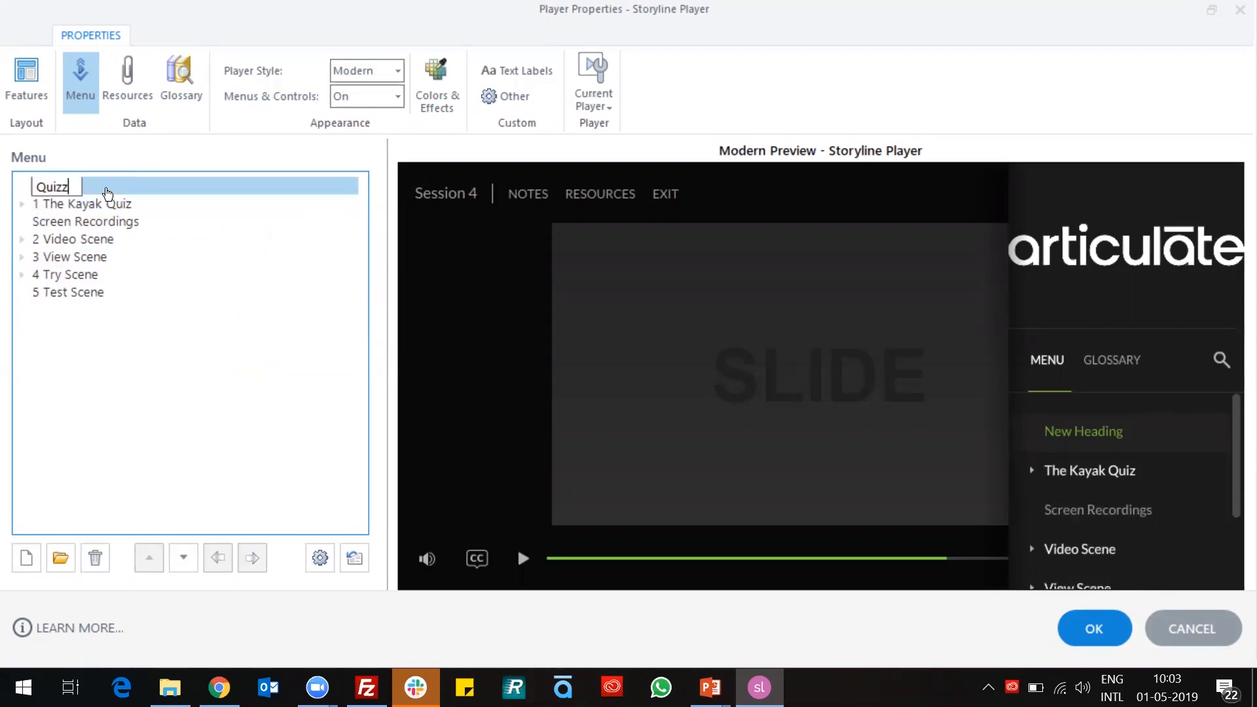
{"action": "type", "text": "ing"}
{"action": "key", "text": "Return"}
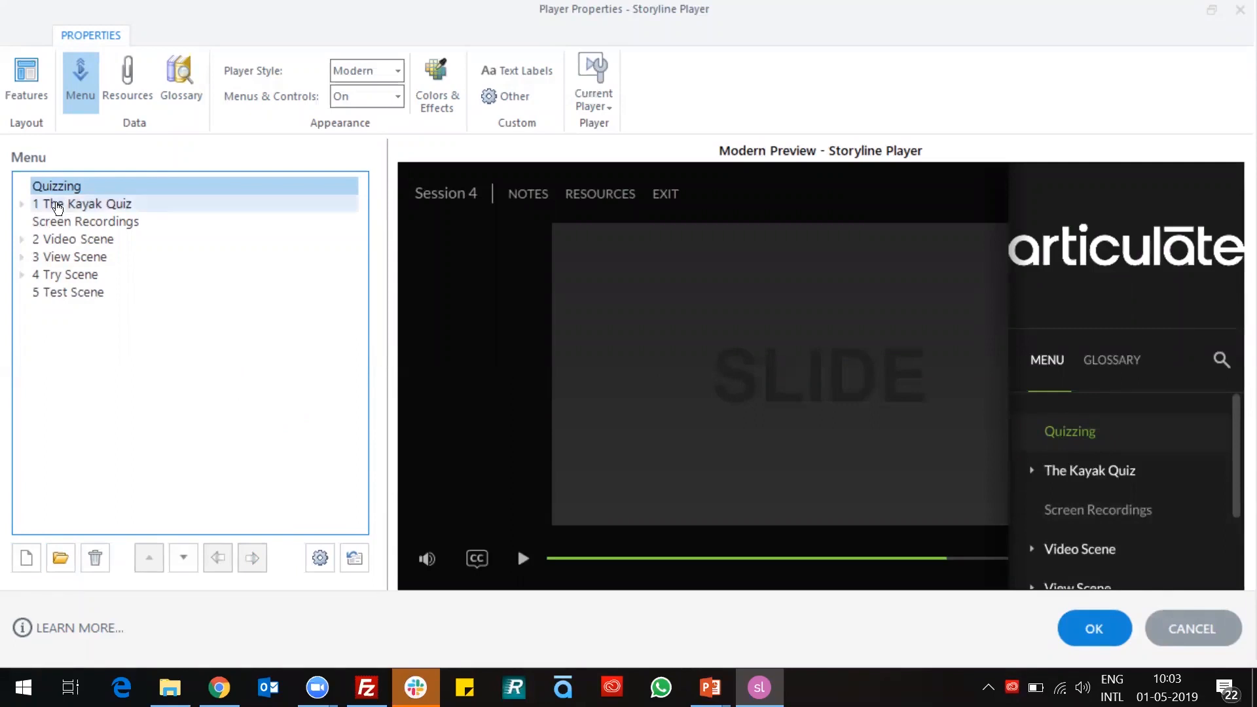
- Expand Video Scene and View Scene and promote entry 3.1 out of View Scene to the top level
{"action": "left_click", "coordinate": [88, 224]}
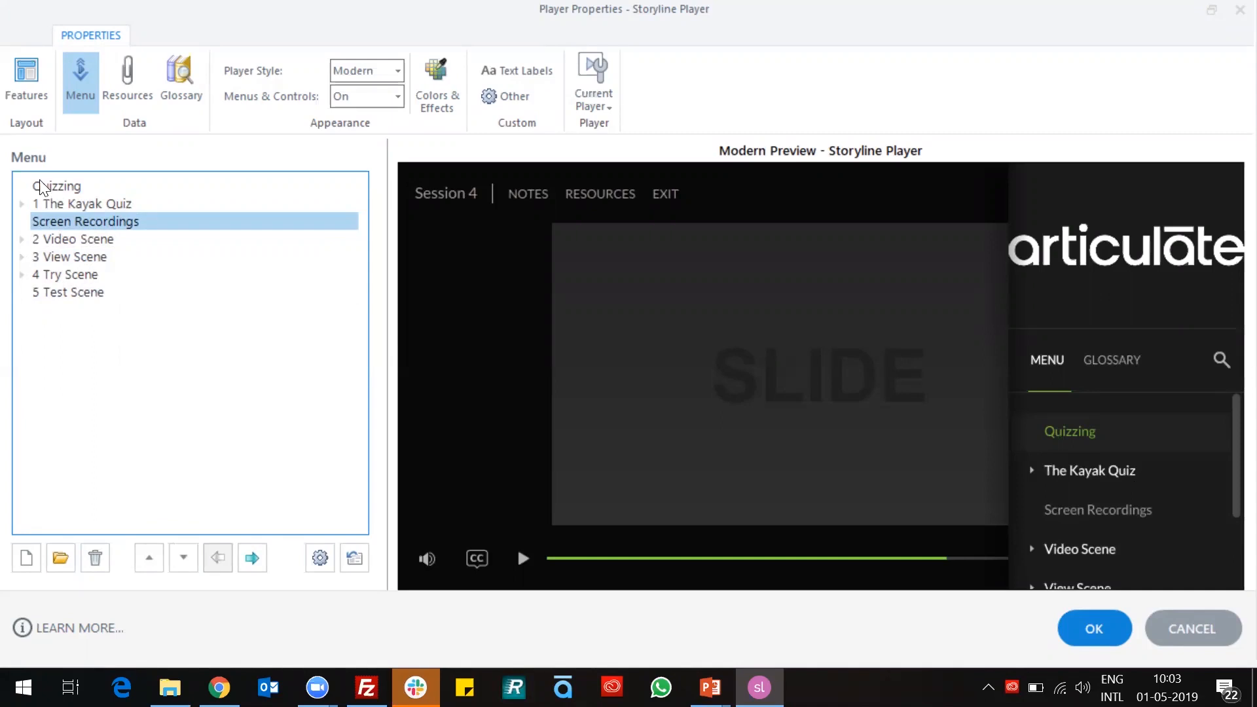
{"action": "left_click", "coordinate": [22, 239]}
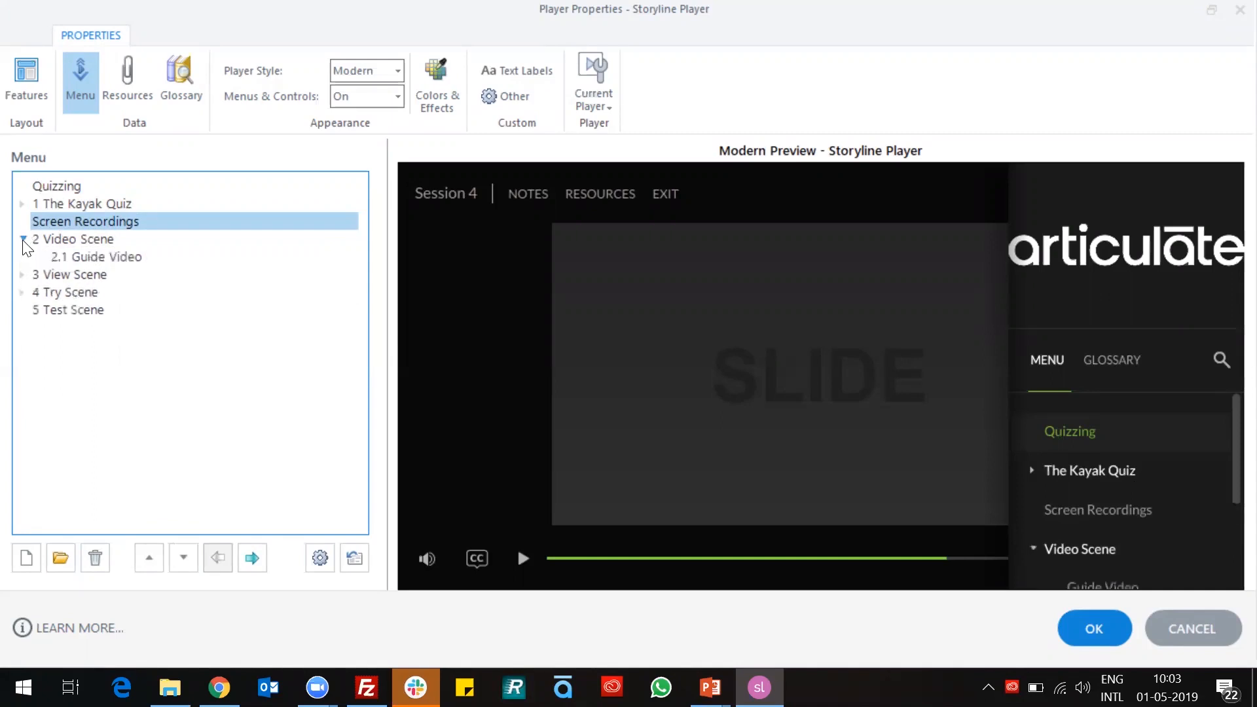
{"action": "left_click", "coordinate": [23, 275]}
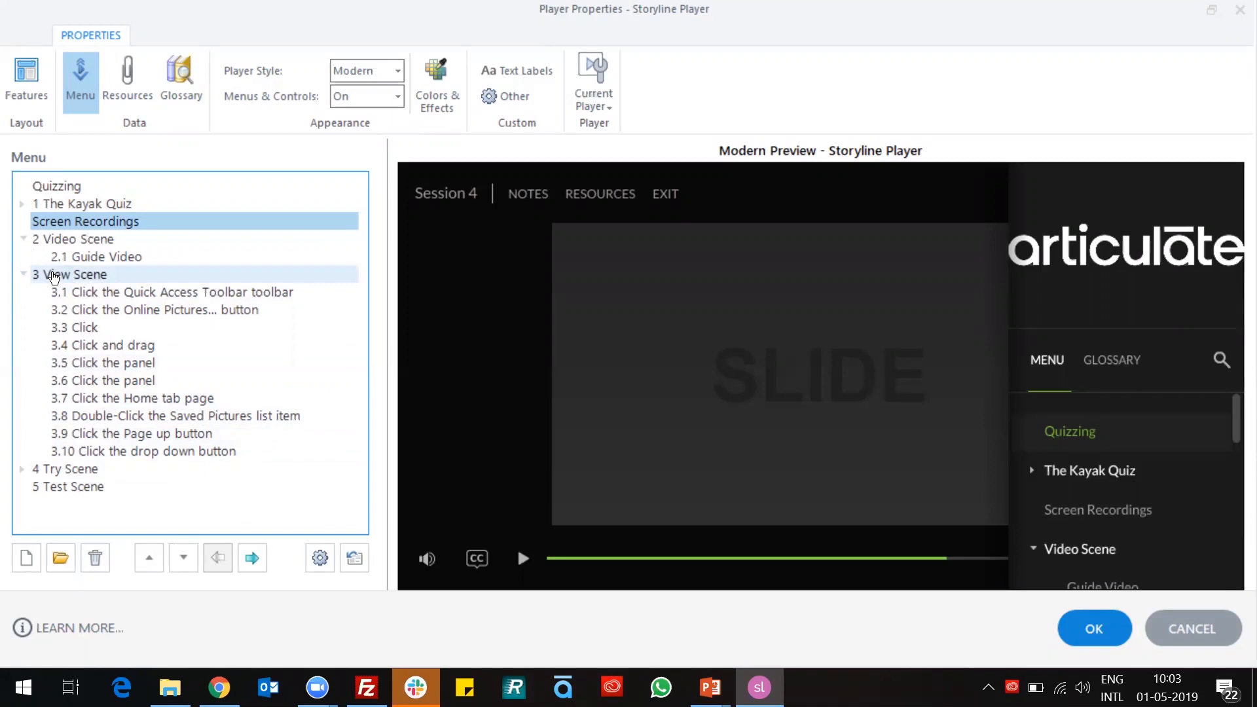
{"action": "left_click", "coordinate": [90, 294]}
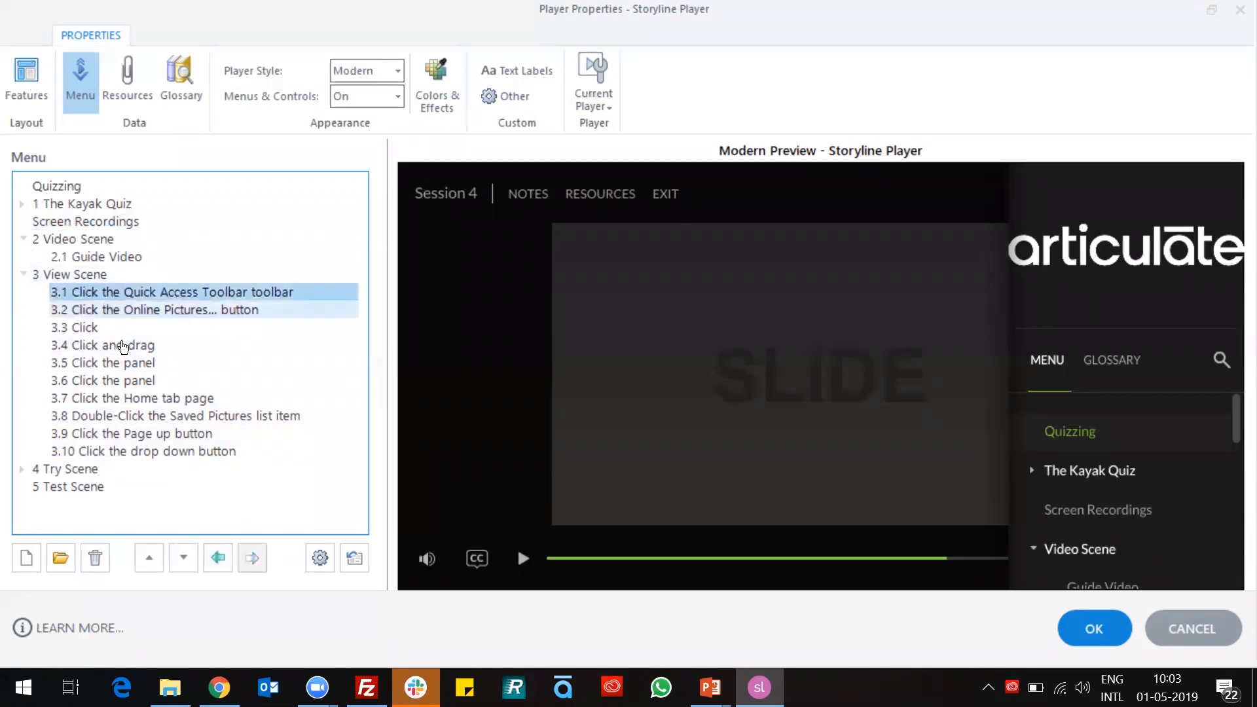
{"action": "left_click", "coordinate": [215, 561]}
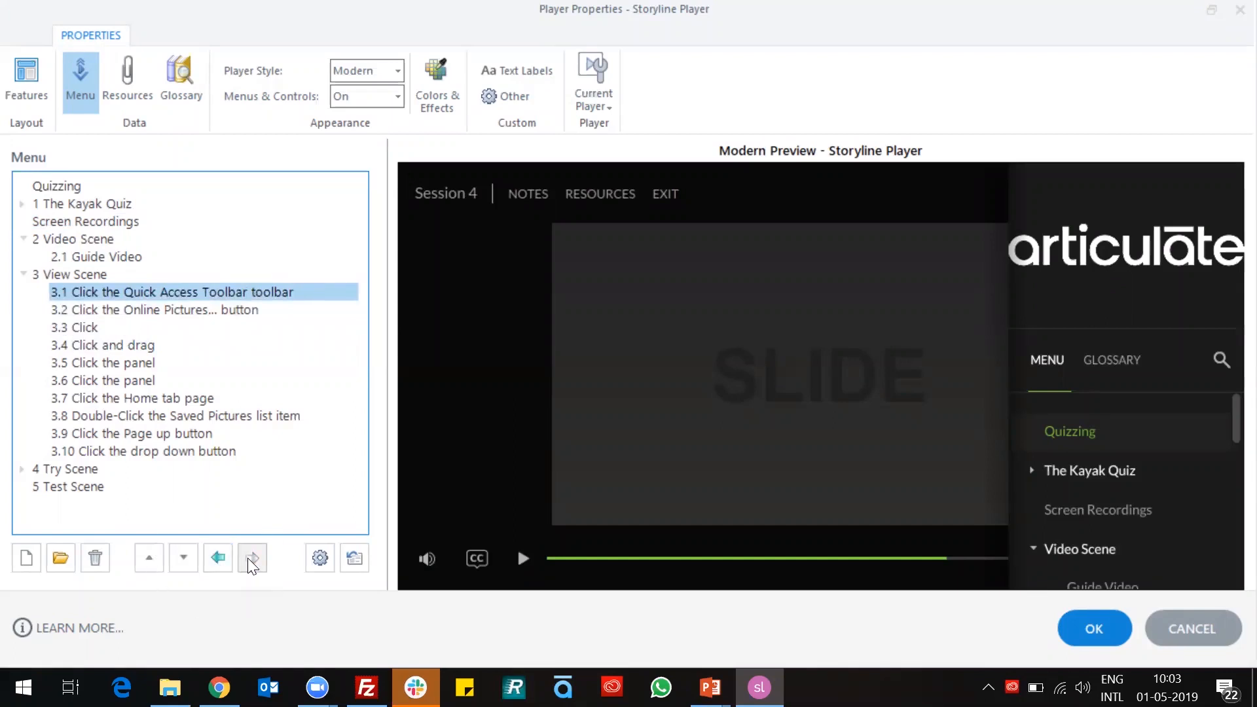
{"action": "left_click", "coordinate": [228, 559]}
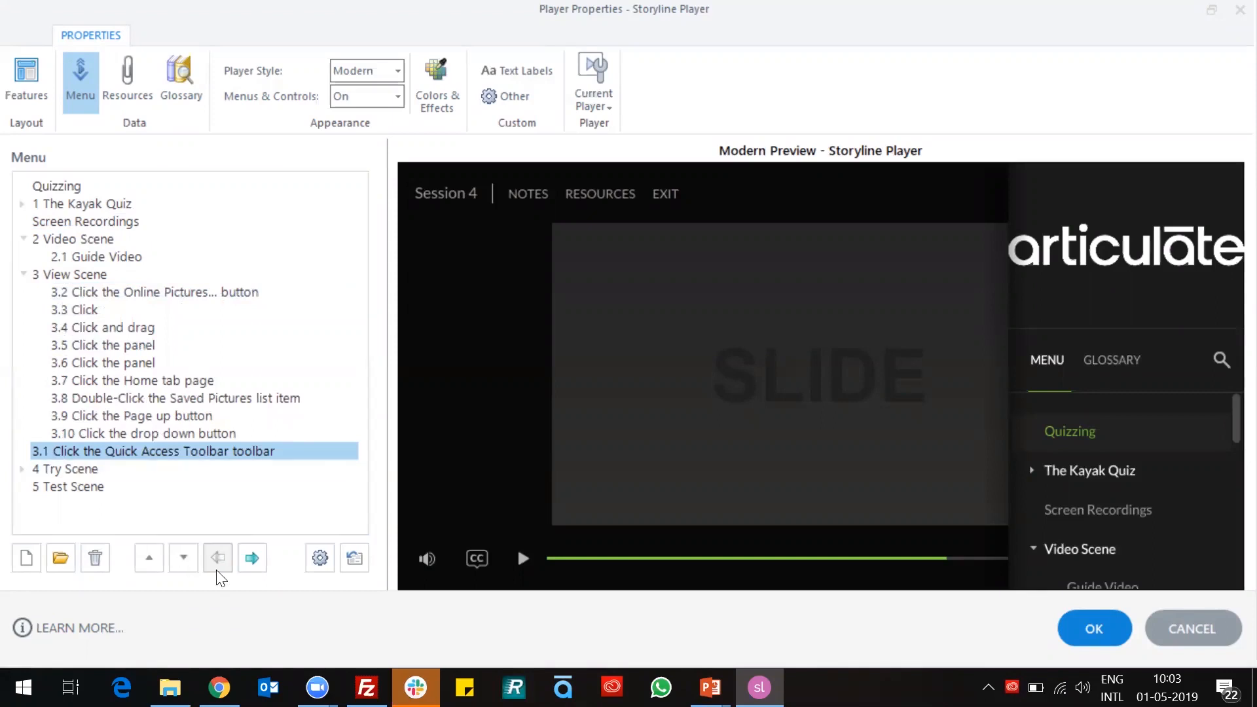
- Move entry 3.1 directly above View Scene and put it back as the scene's first entry
{"action": "left_click_drag", "start_coordinate": [43, 452], "coordinate": [35, 270]}
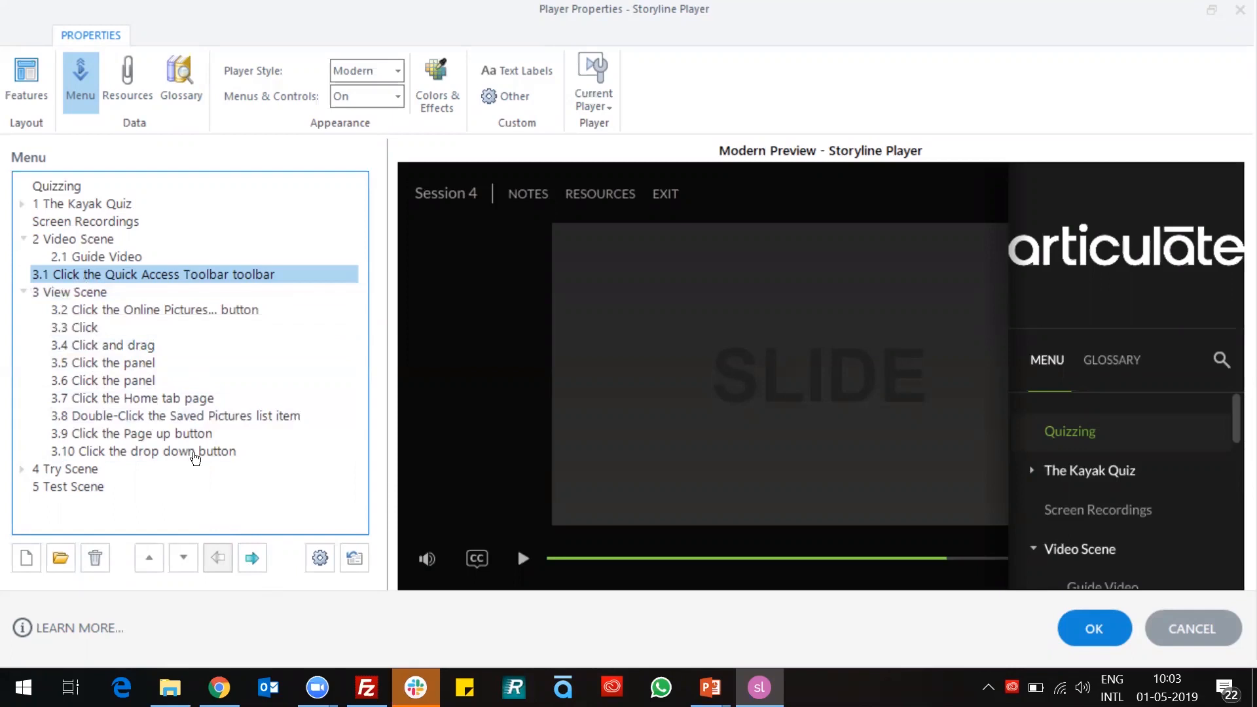
{"action": "left_click", "coordinate": [253, 558]}
{"action": "left_click_drag", "start_coordinate": [88, 276], "coordinate": [87, 301]}
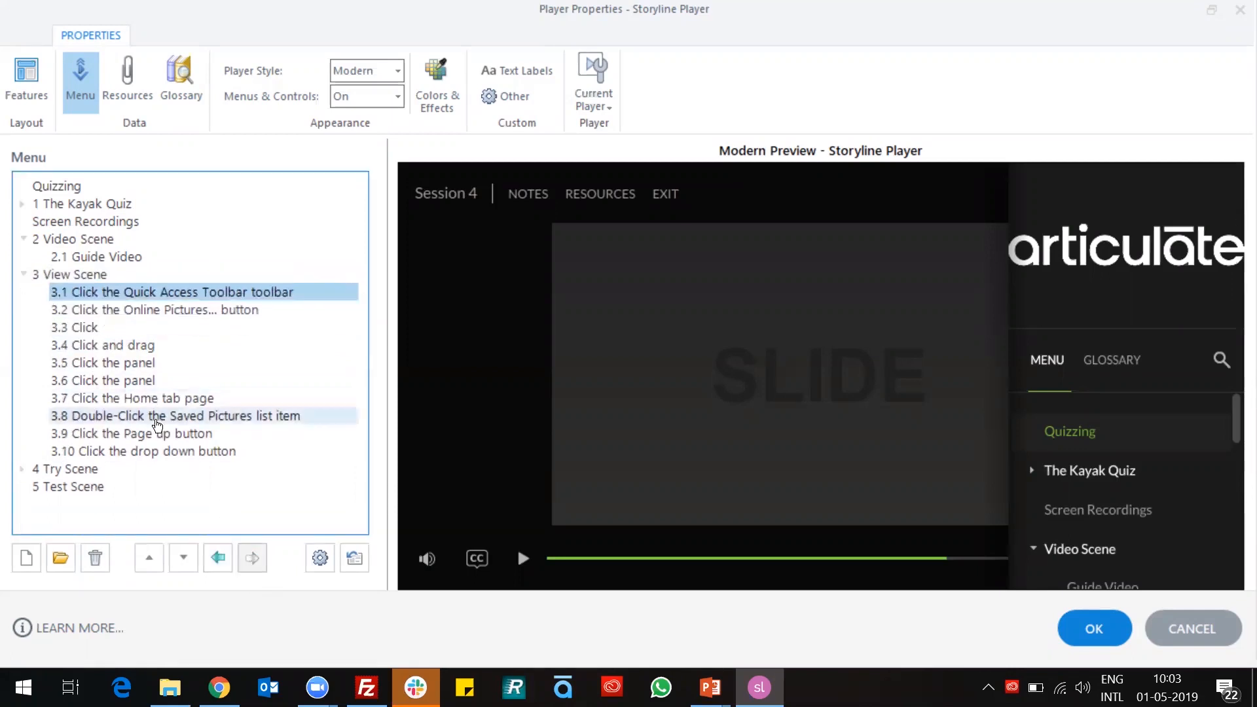
- Nest entry 3.2 under 3.1, entry 3.3 under 3.2, and entry 3.4 under 3.3 in View Scene
{"action": "left_click", "coordinate": [93, 311]}
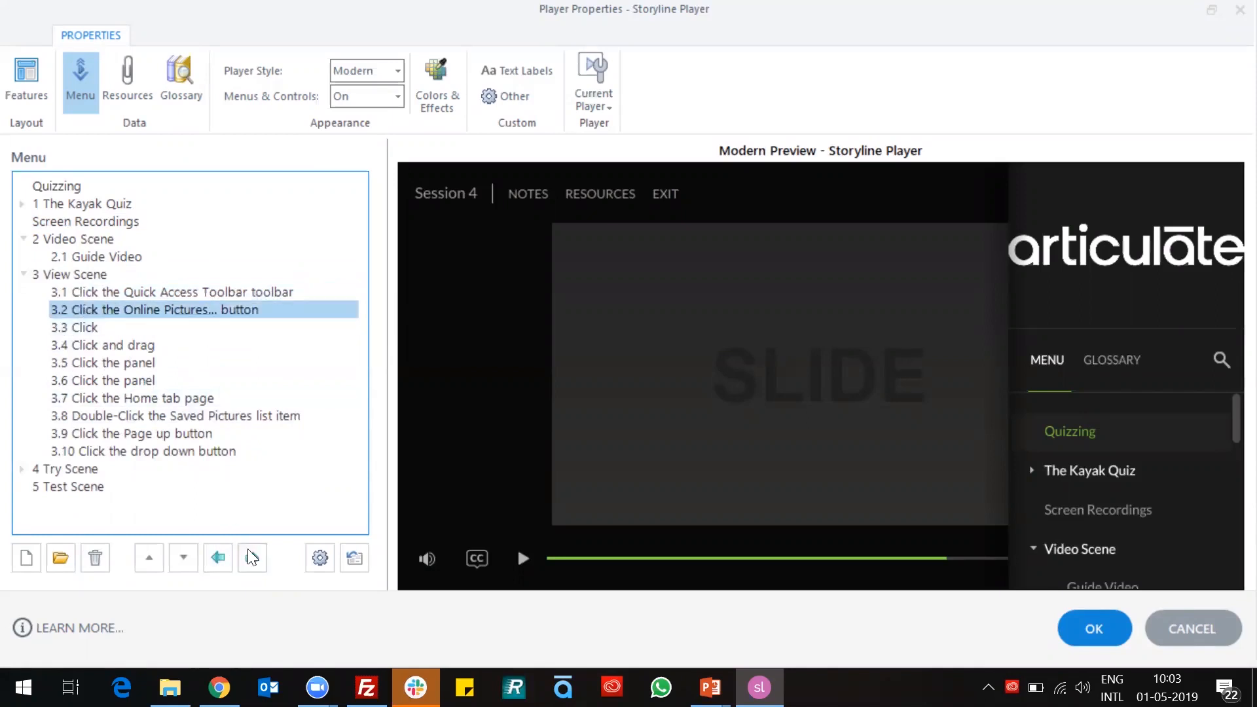
{"action": "left_click", "coordinate": [250, 555]}
{"action": "left_click", "coordinate": [88, 327]}
{"action": "left_click", "coordinate": [258, 558]}
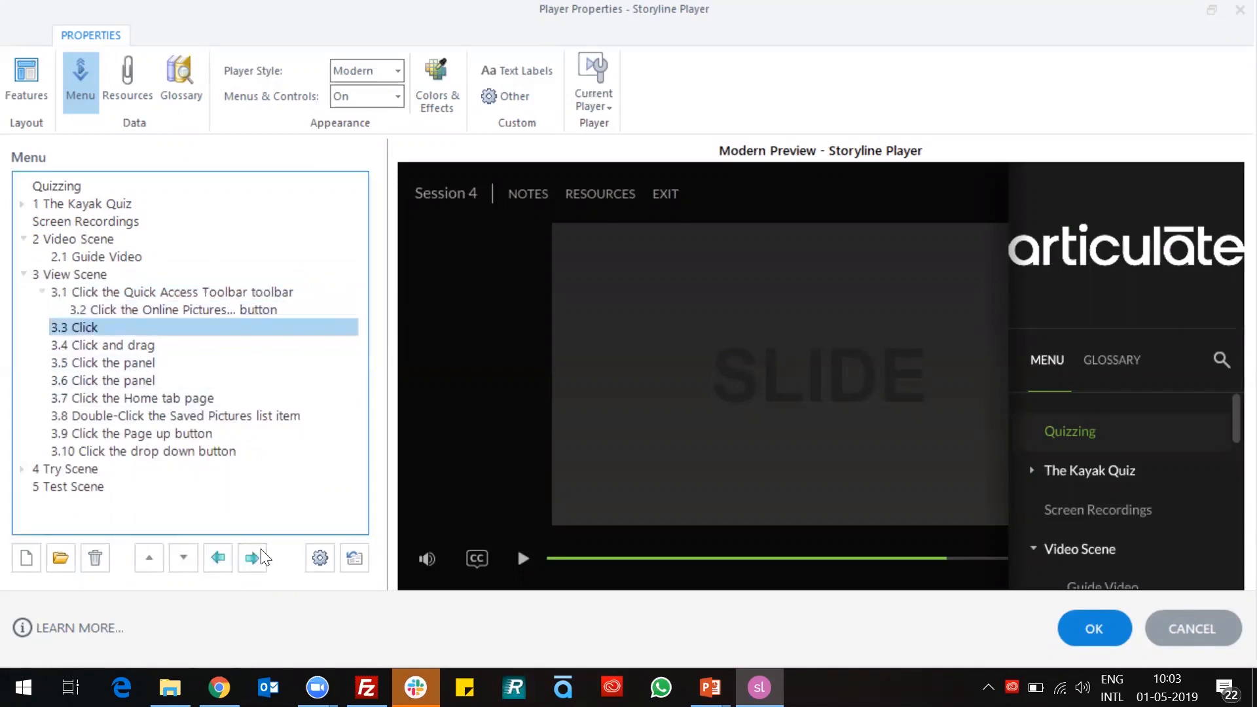
{"action": "left_click", "coordinate": [258, 557]}
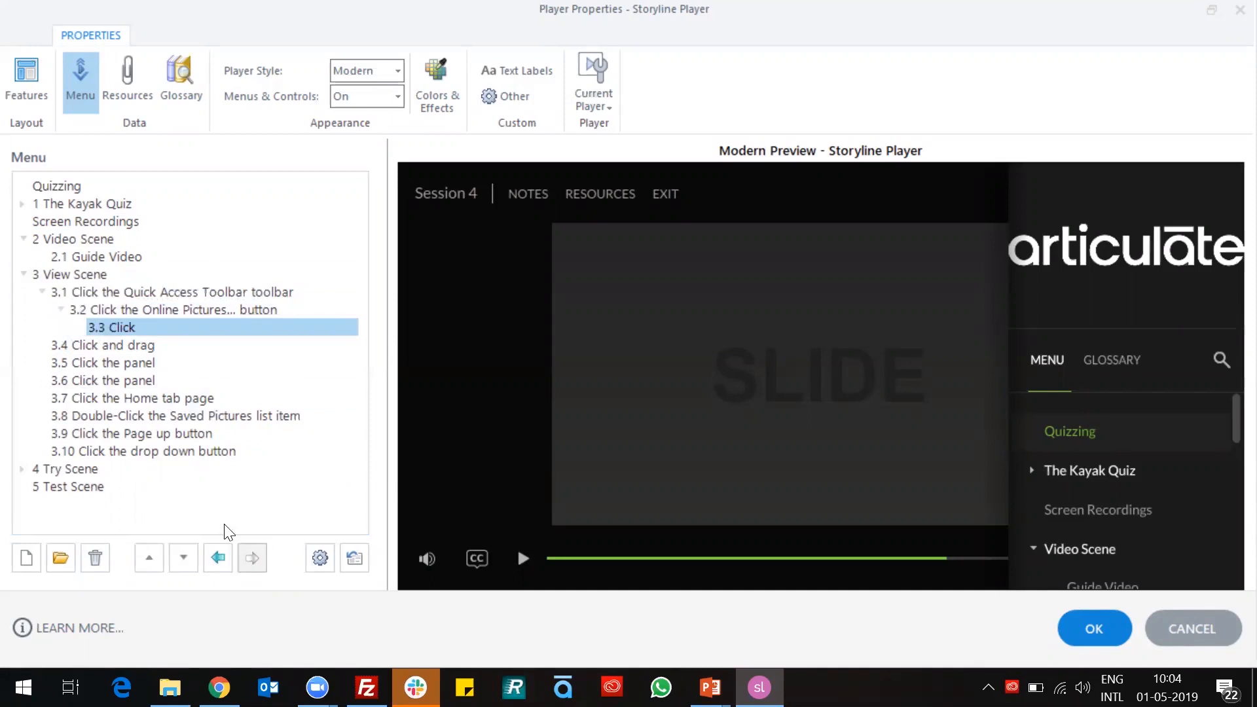
{"action": "left_click", "coordinate": [121, 345]}
{"action": "left_click", "coordinate": [250, 557]}
{"action": "left_click", "coordinate": [249, 558]}
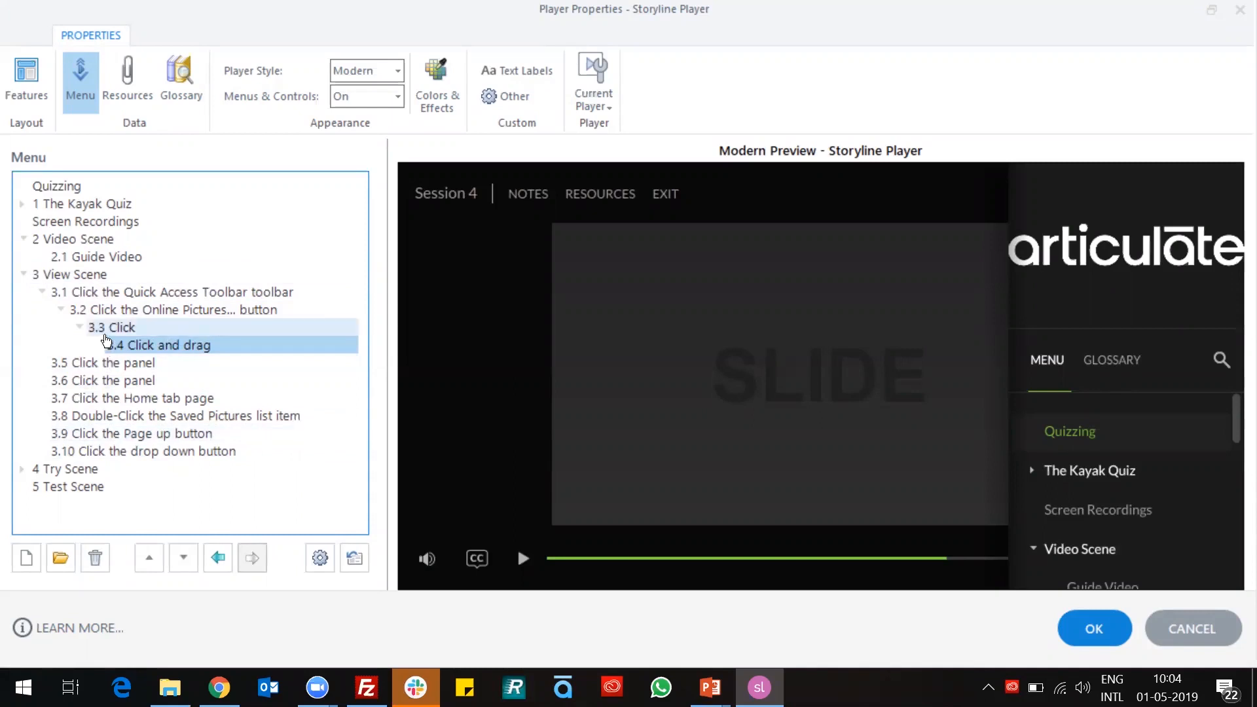
- Return the nested entries 3.4, 3.3 and 3.2 to the level directly under View Scene, in their original order
{"action": "left_click", "coordinate": [215, 562]}
{"action": "left_click", "coordinate": [214, 564]}
{"action": "left_click", "coordinate": [214, 563]}
{"action": "left_click", "coordinate": [128, 327]}
{"action": "left_click", "coordinate": [206, 558]}
{"action": "left_click", "coordinate": [208, 557]}
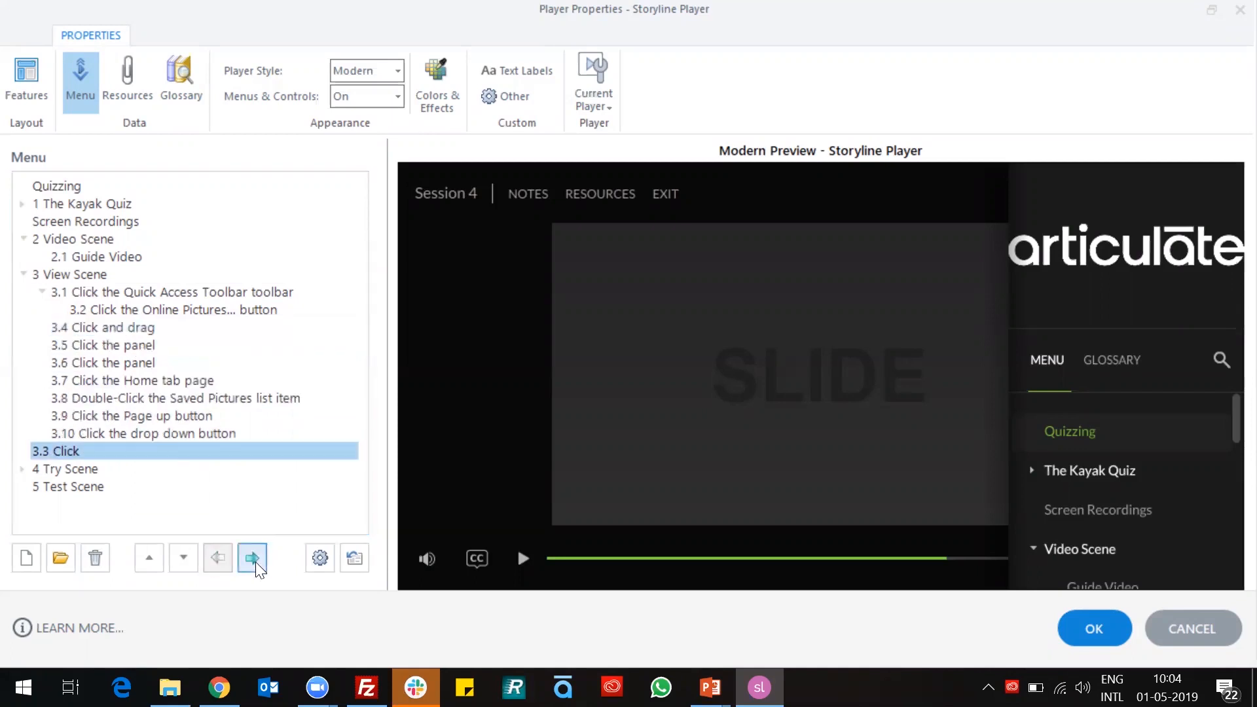
{"action": "left_click", "coordinate": [253, 559]}
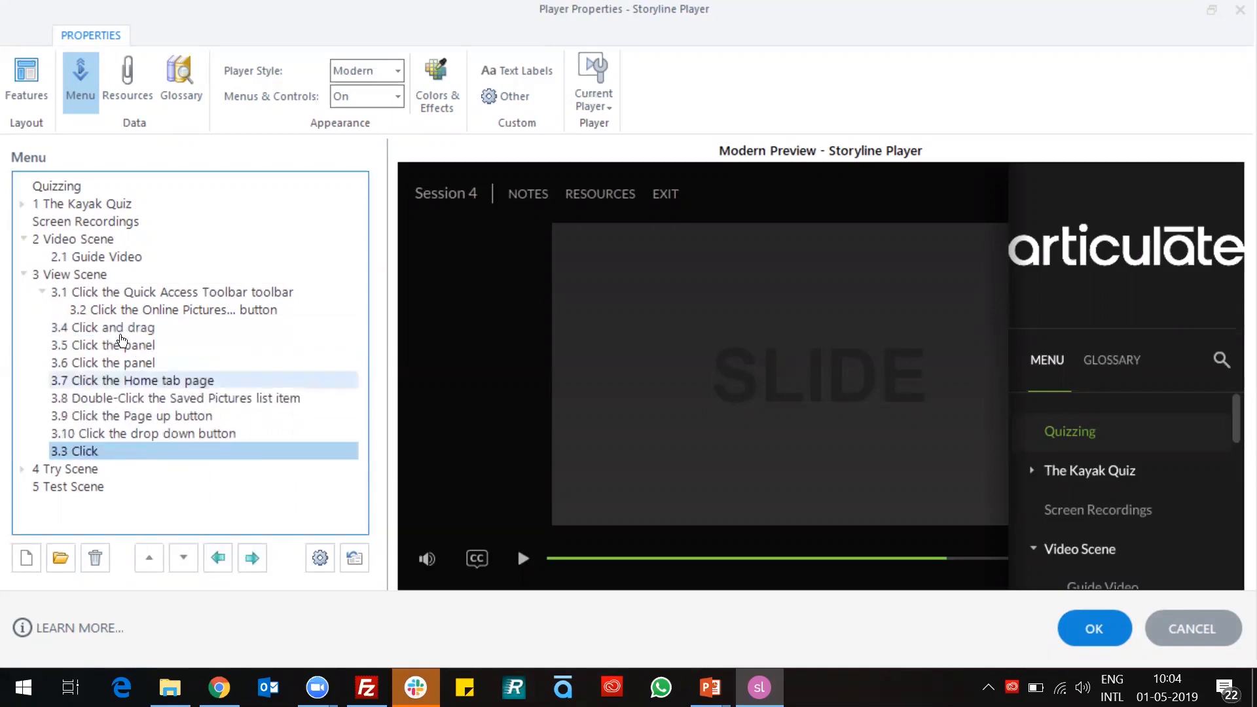
{"action": "left_click_drag", "start_coordinate": [105, 451], "coordinate": [98, 322]}
{"action": "left_click", "coordinate": [105, 310]}
{"action": "left_click", "coordinate": [218, 557]}
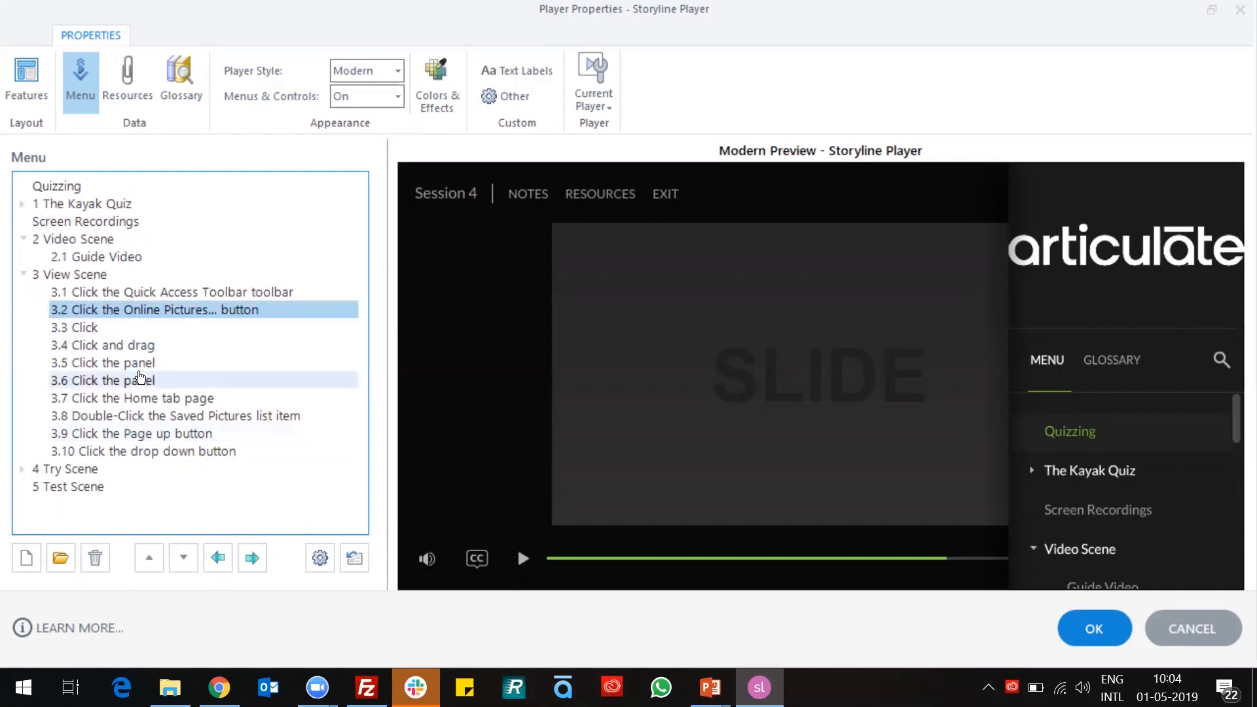
- Collapse View Scene and Video Scene in the menu outline and open the player's resources settings
{"action": "left_click", "coordinate": [24, 274]}
{"action": "left_click", "coordinate": [24, 240]}
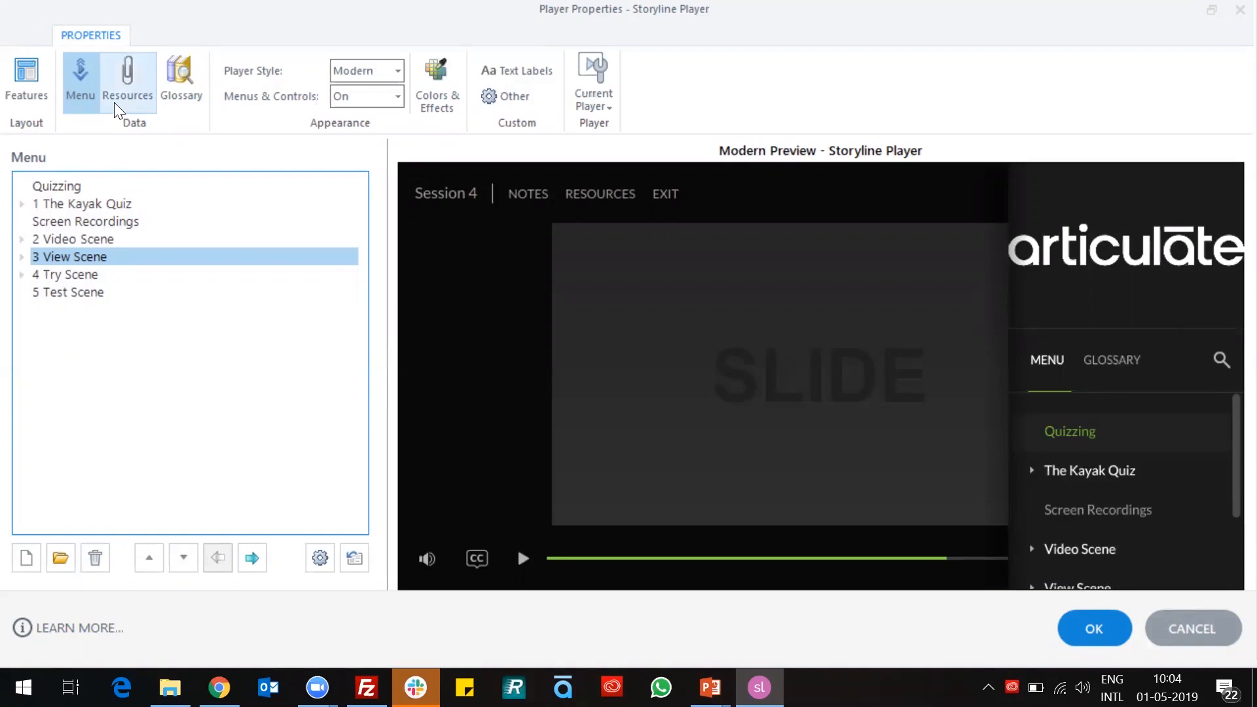
{"action": "left_click", "coordinate": [92, 186]}
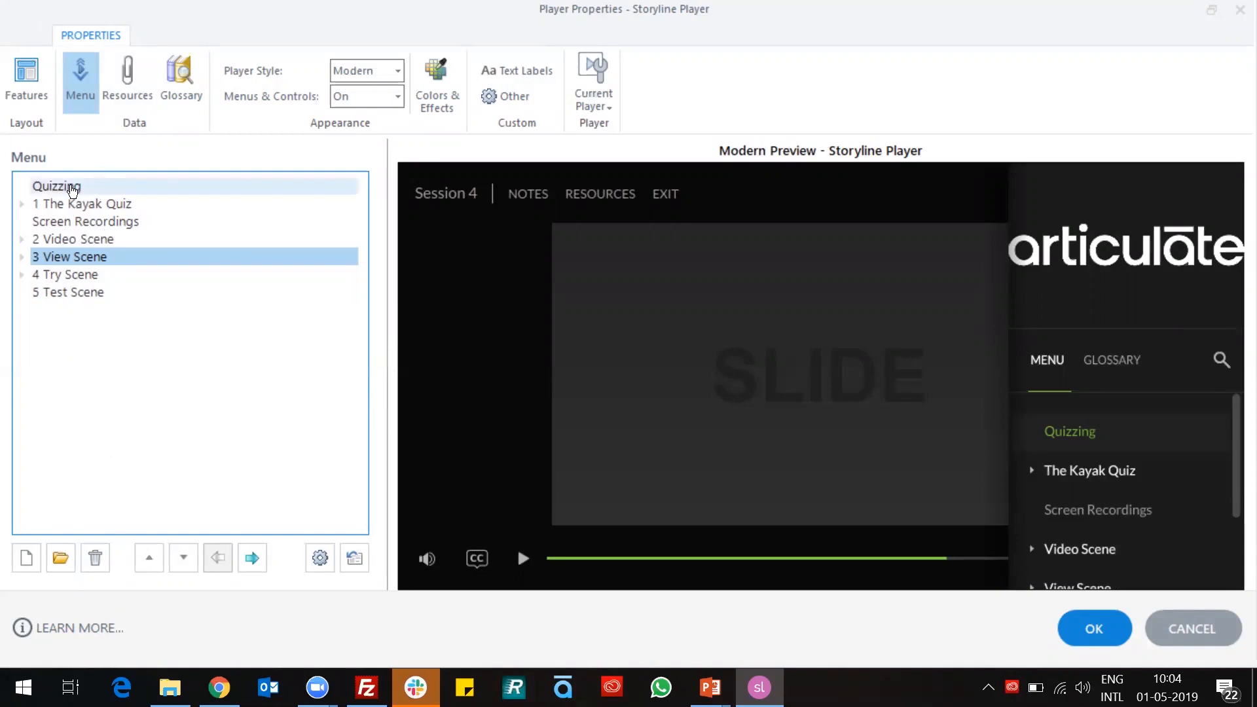
{"action": "left_click", "coordinate": [132, 75]}
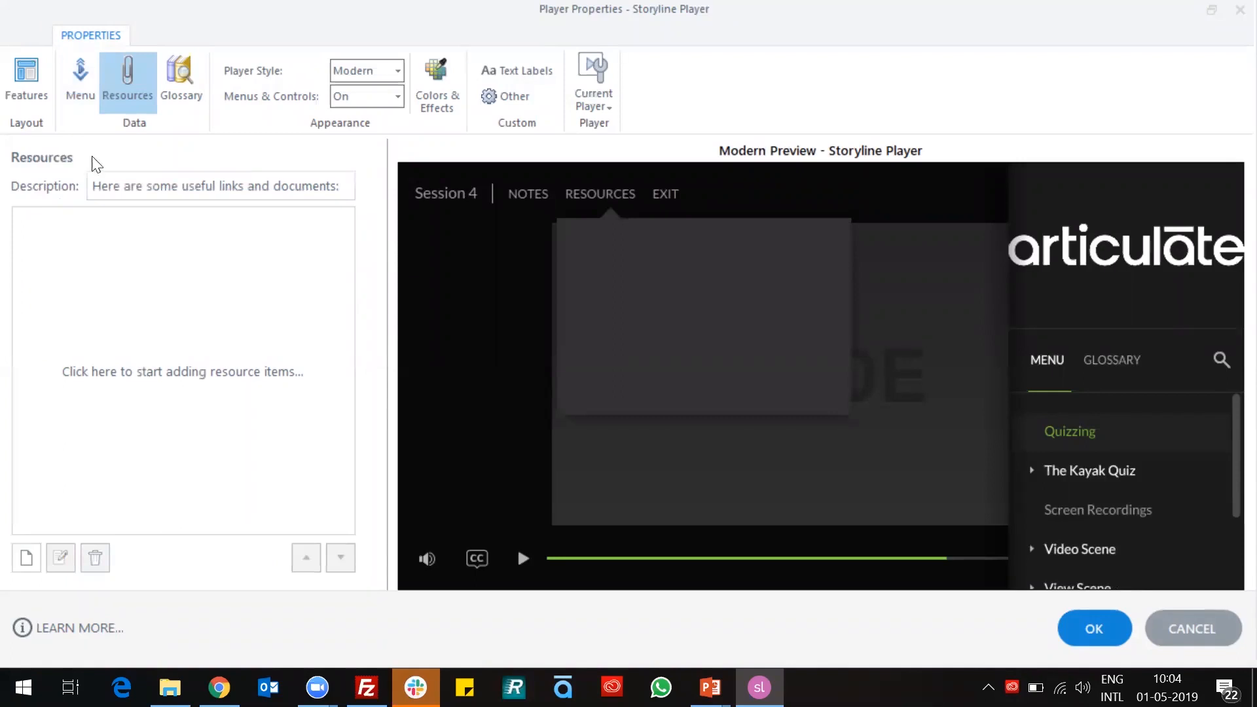
- Try the Locked navigation restriction in the player's menu options, and set it back to Free
{"action": "left_click", "coordinate": [84, 103]}
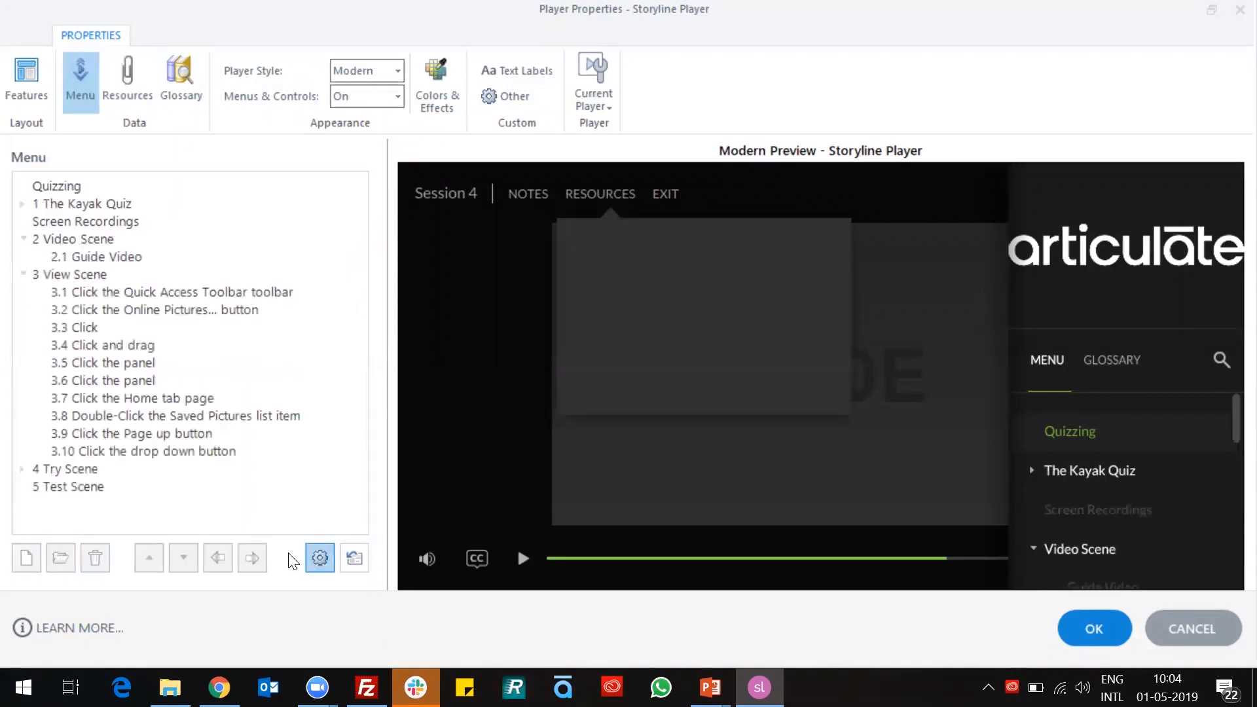
{"action": "left_click", "coordinate": [321, 558]}
{"action": "left_click", "coordinate": [561, 249]}
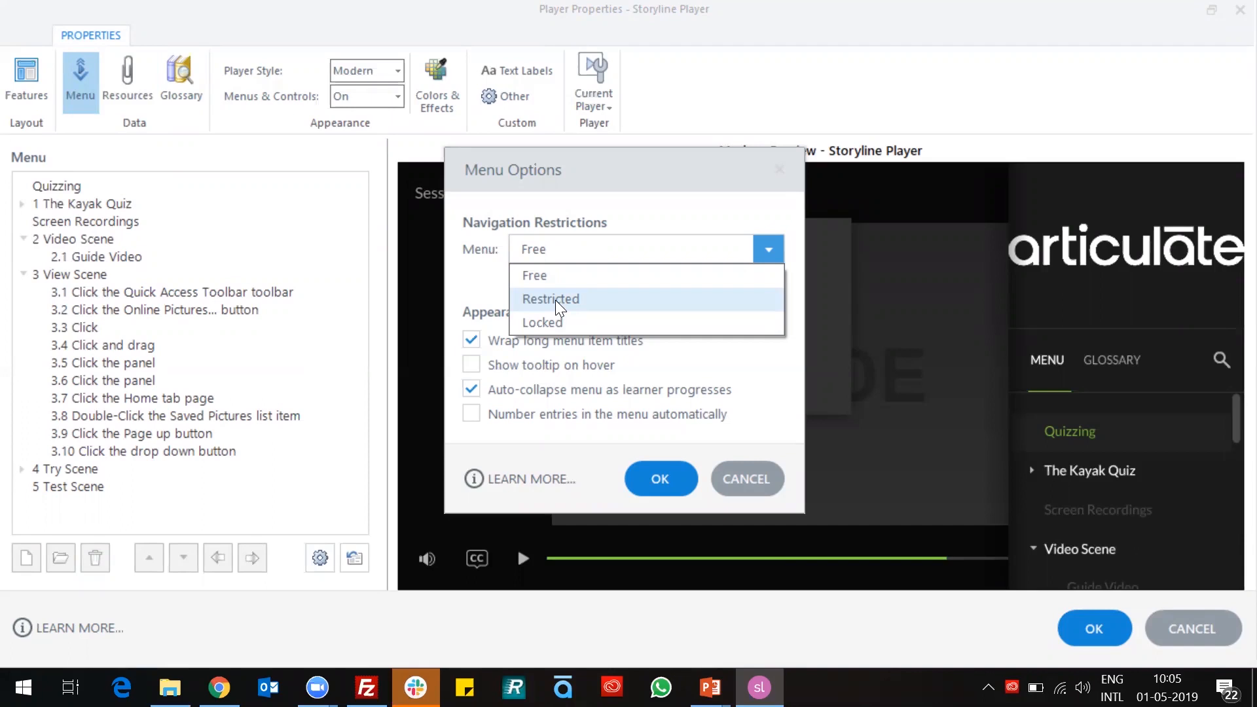
{"action": "left_click", "coordinate": [559, 320]}
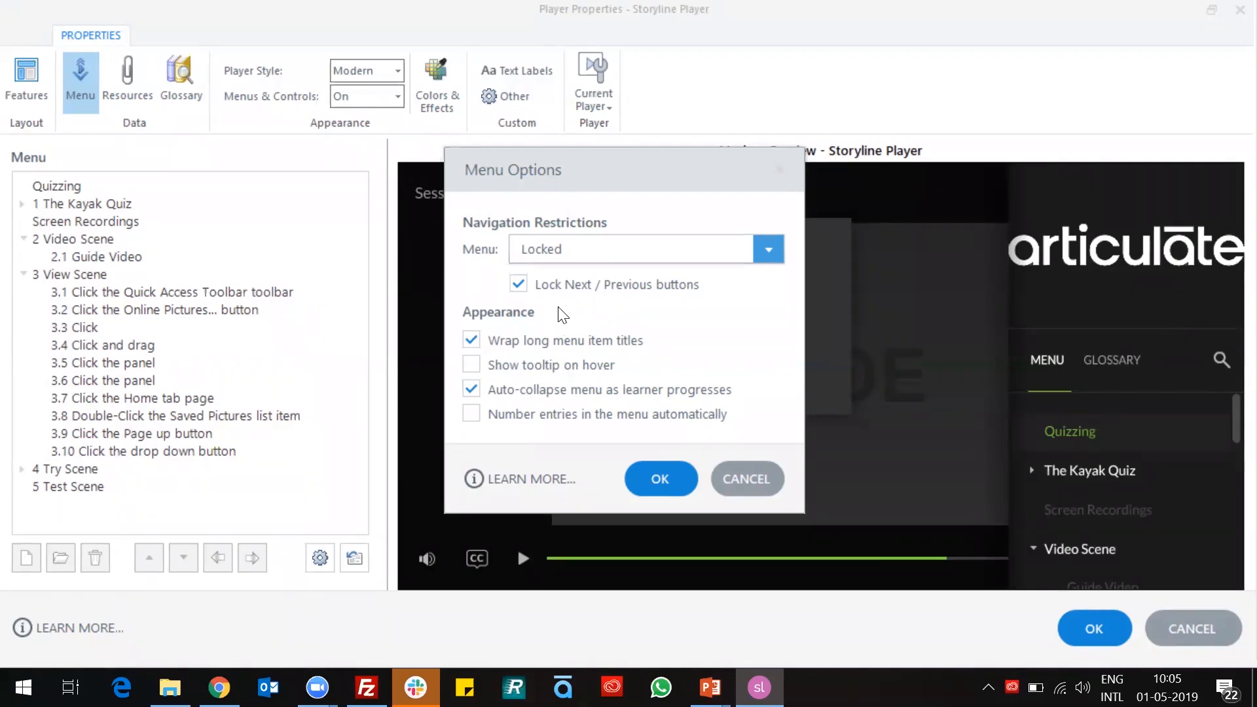
{"action": "left_click", "coordinate": [574, 257]}
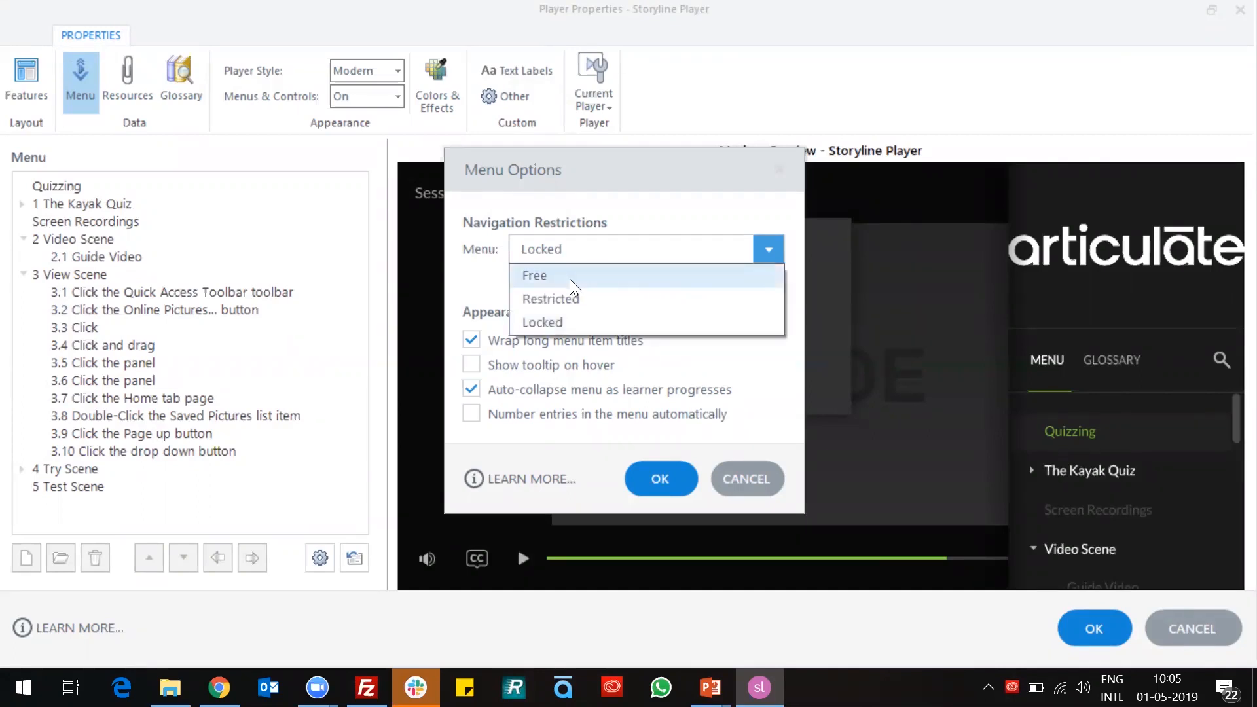
{"action": "left_click", "coordinate": [570, 279]}
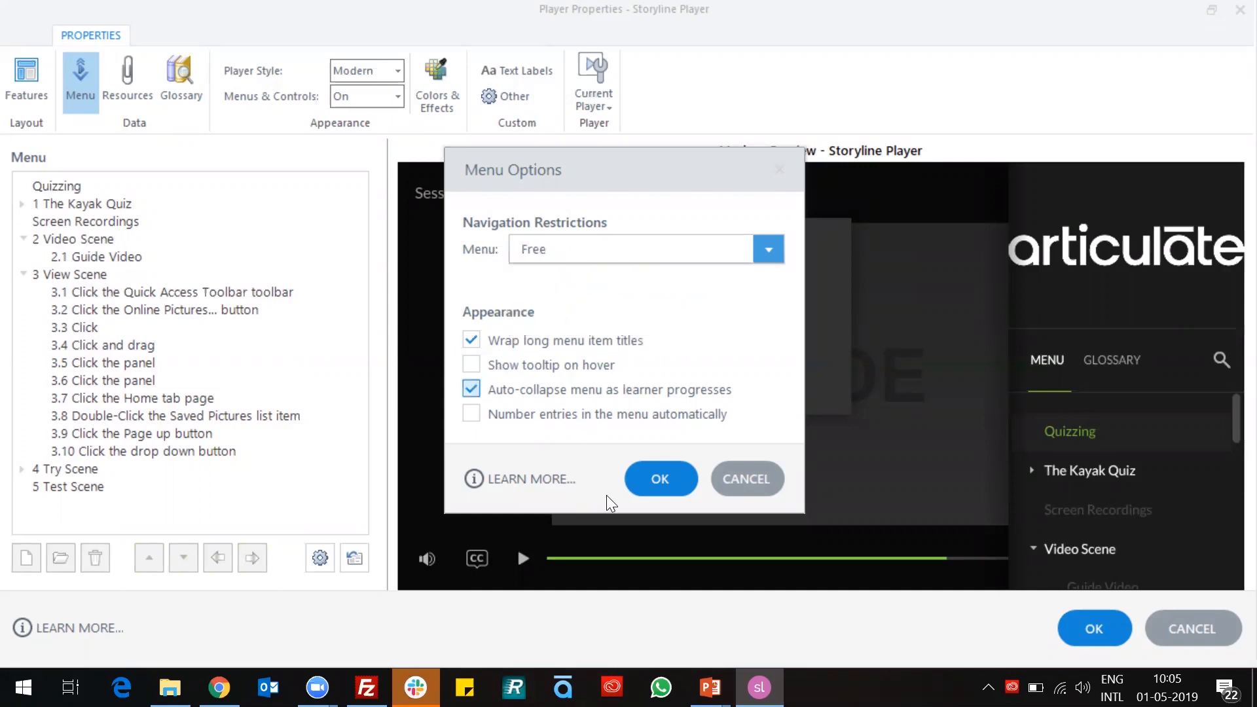
{"action": "left_click", "coordinate": [663, 484]}
- Collapse View Scene and Video Scene in the menu outline, and expand and collapse The Kayak Quiz
{"action": "left_click", "coordinate": [354, 558]}
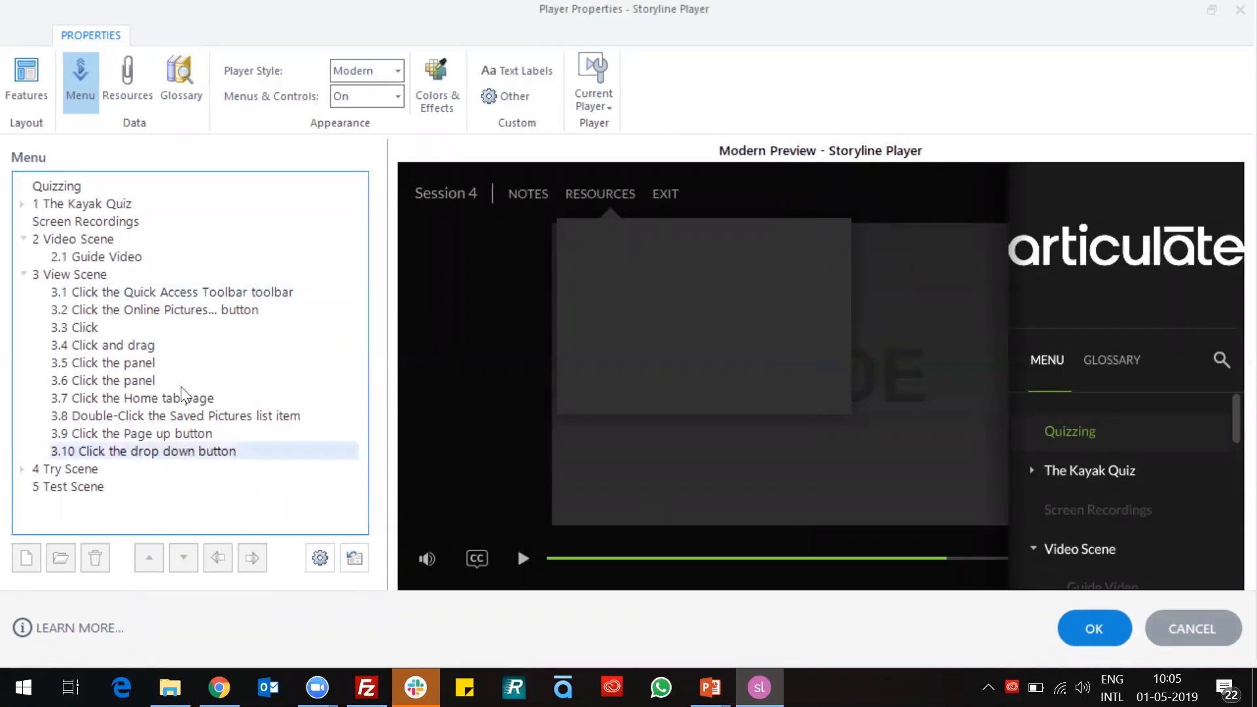
{"action": "left_click", "coordinate": [23, 275]}
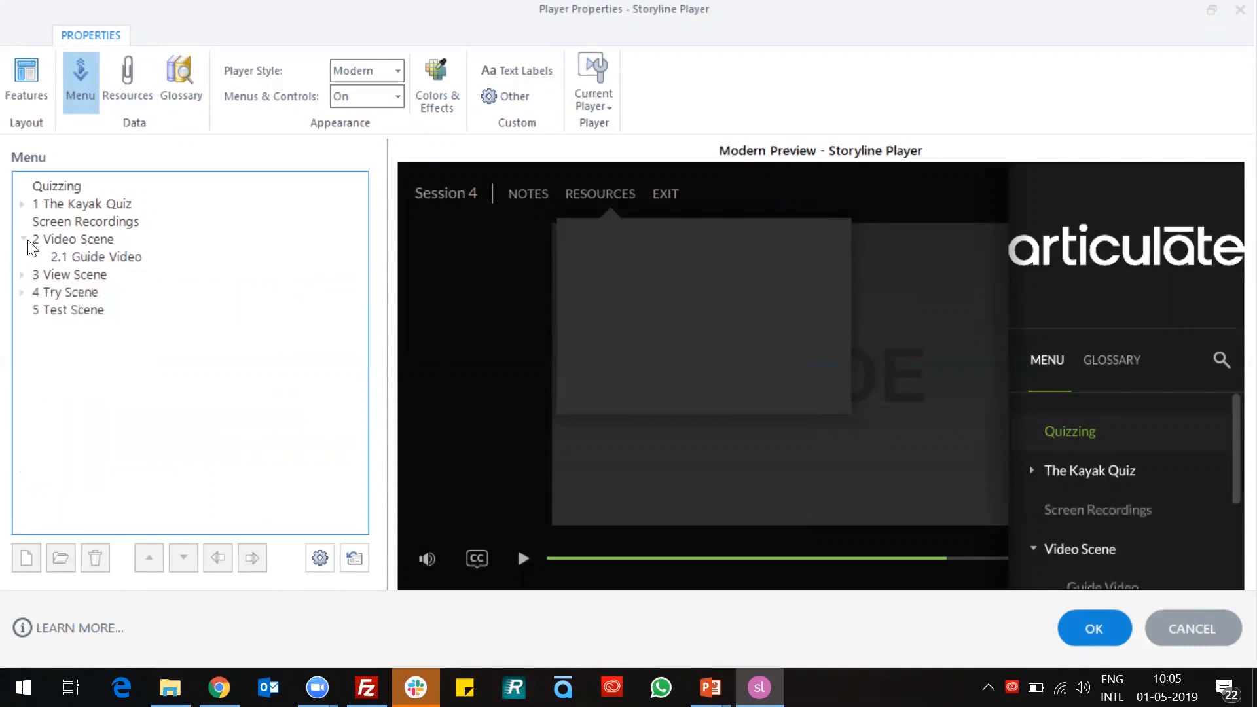
{"action": "left_click", "coordinate": [24, 238]}
{"action": "left_click", "coordinate": [22, 204]}
{"action": "left_click", "coordinate": [22, 204]}
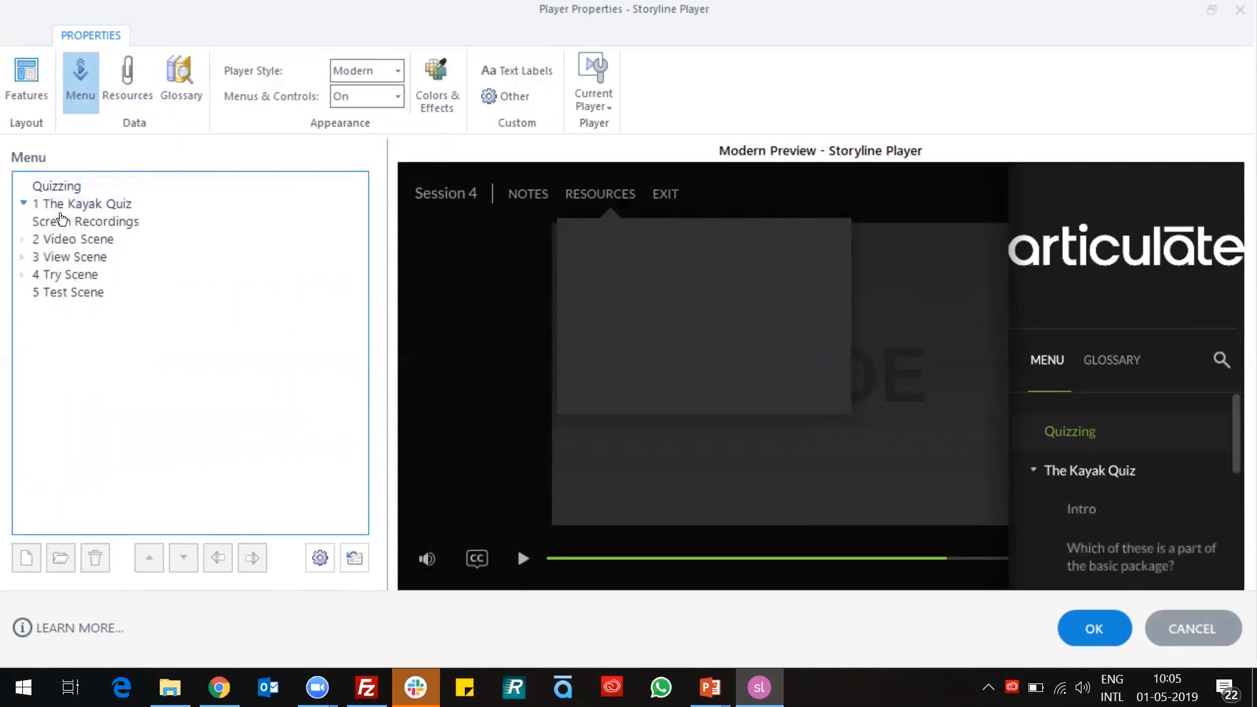
- Start a new file-based resource in the player's resources and browse for its file
{"action": "left_click", "coordinate": [127, 89]}
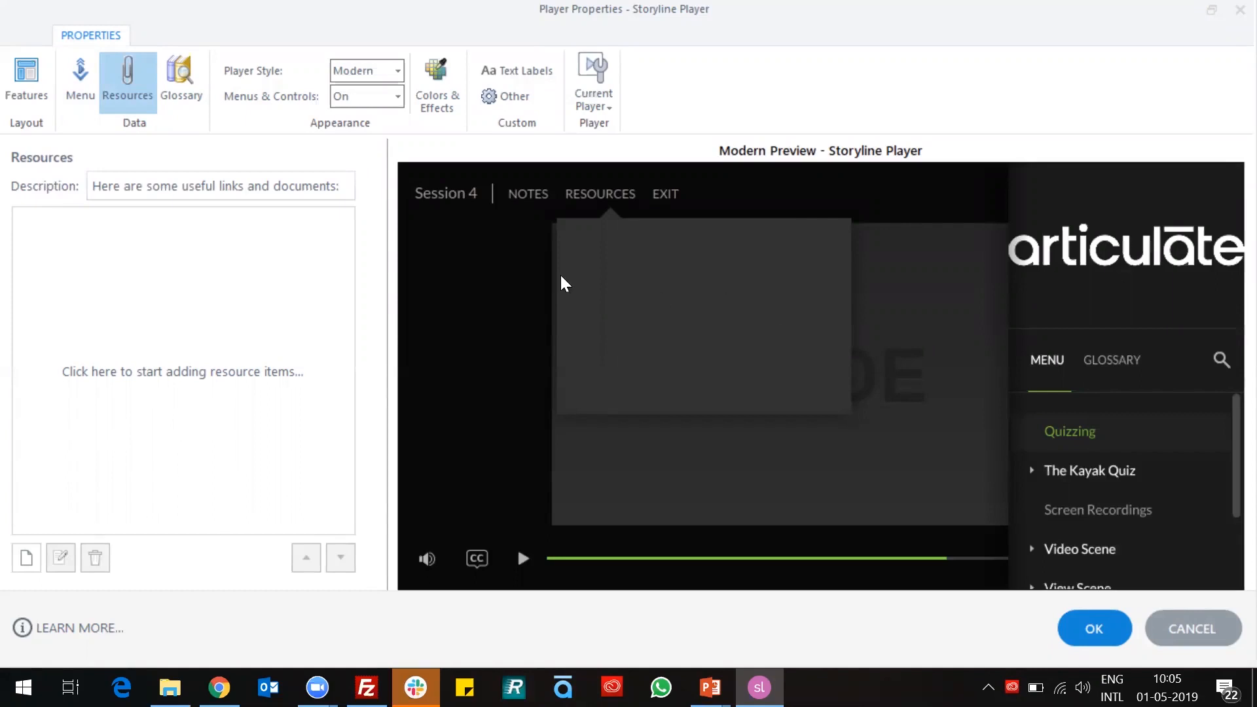
{"action": "left_click", "coordinate": [34, 551]}
{"action": "left_click", "coordinate": [30, 561]}
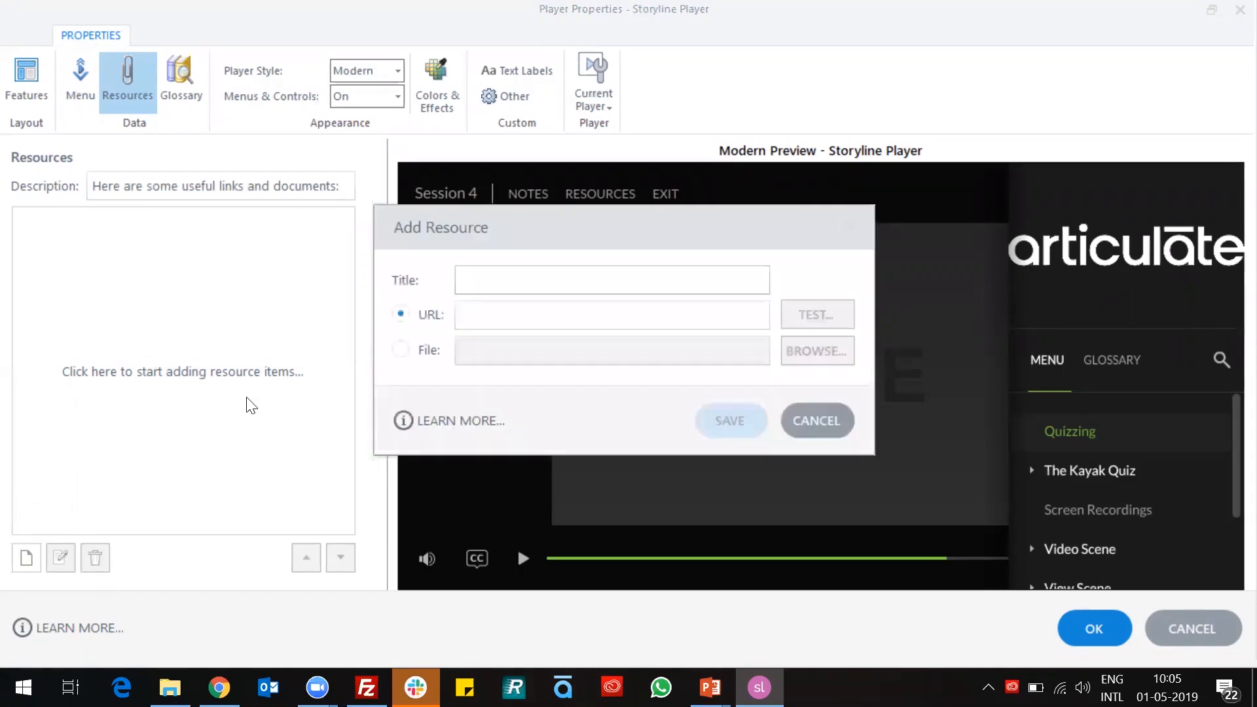
{"action": "left_click", "coordinate": [434, 350]}
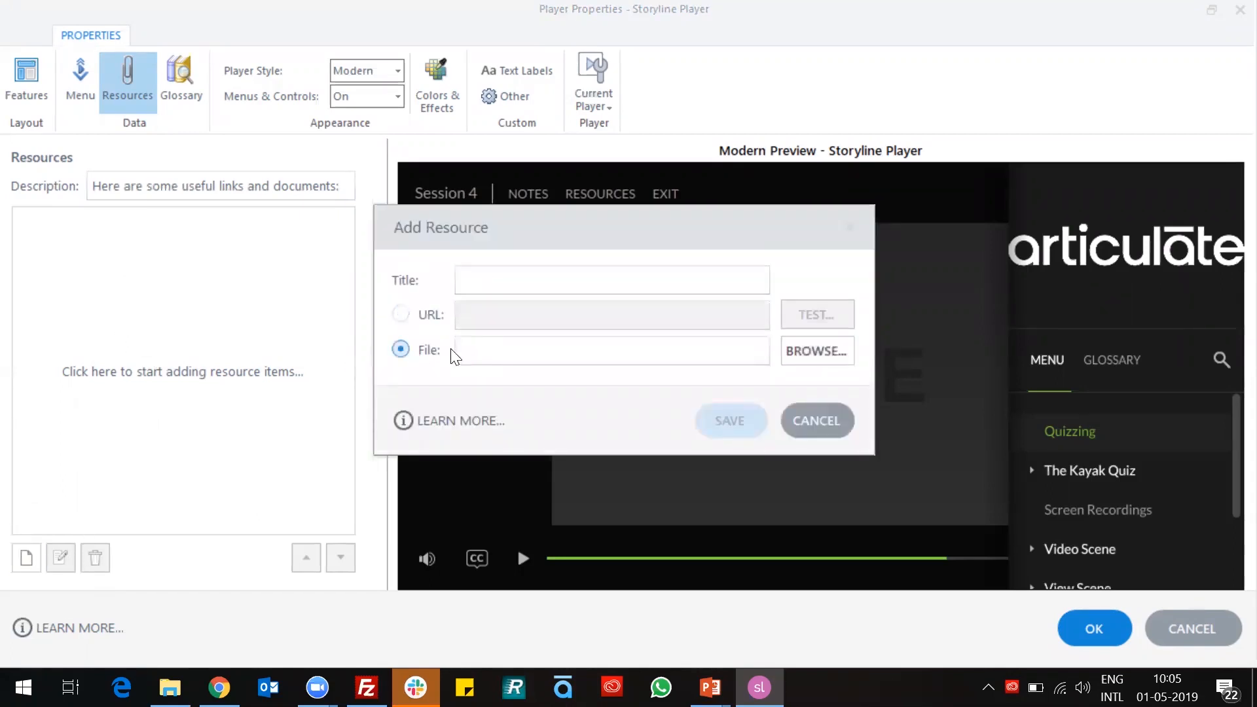
{"action": "left_click", "coordinate": [849, 355]}
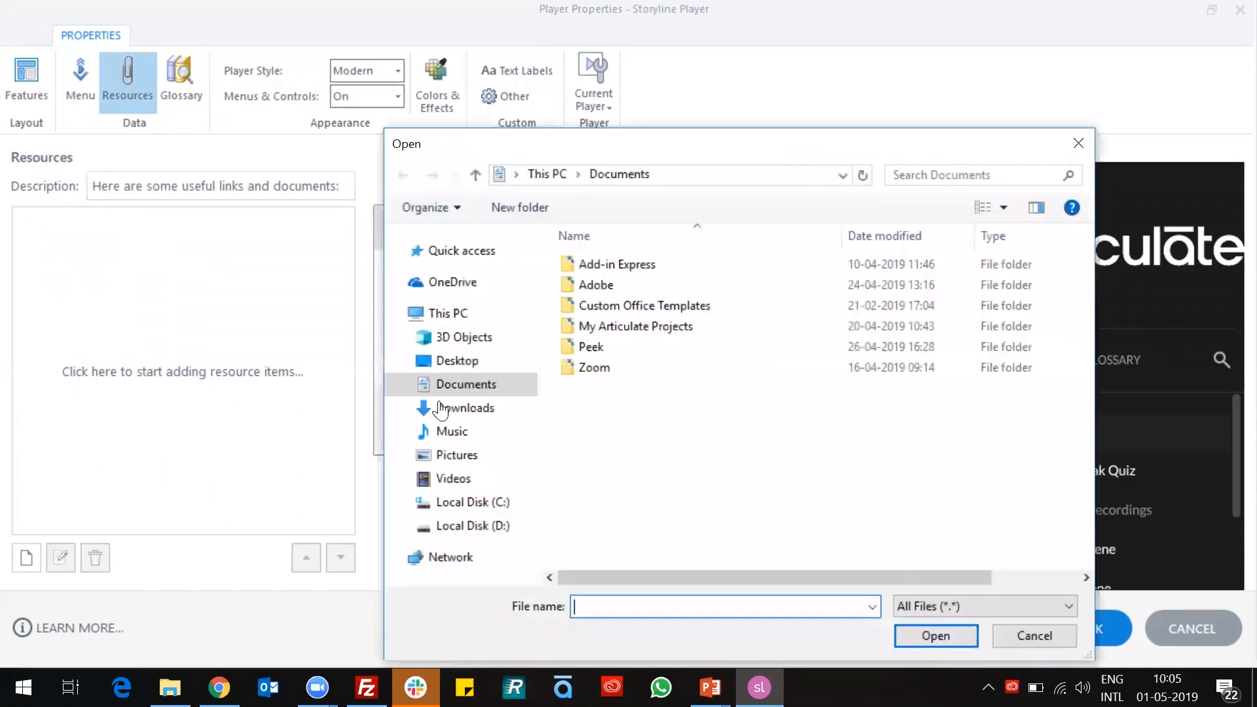
- Open the nested VOE_Storyline_360_Workshop_Files folder inside 360 Training > 360 Virtual of STORYLINE 2 TRAINING PARTNERS
{"action": "left_click", "coordinate": [465, 268]}
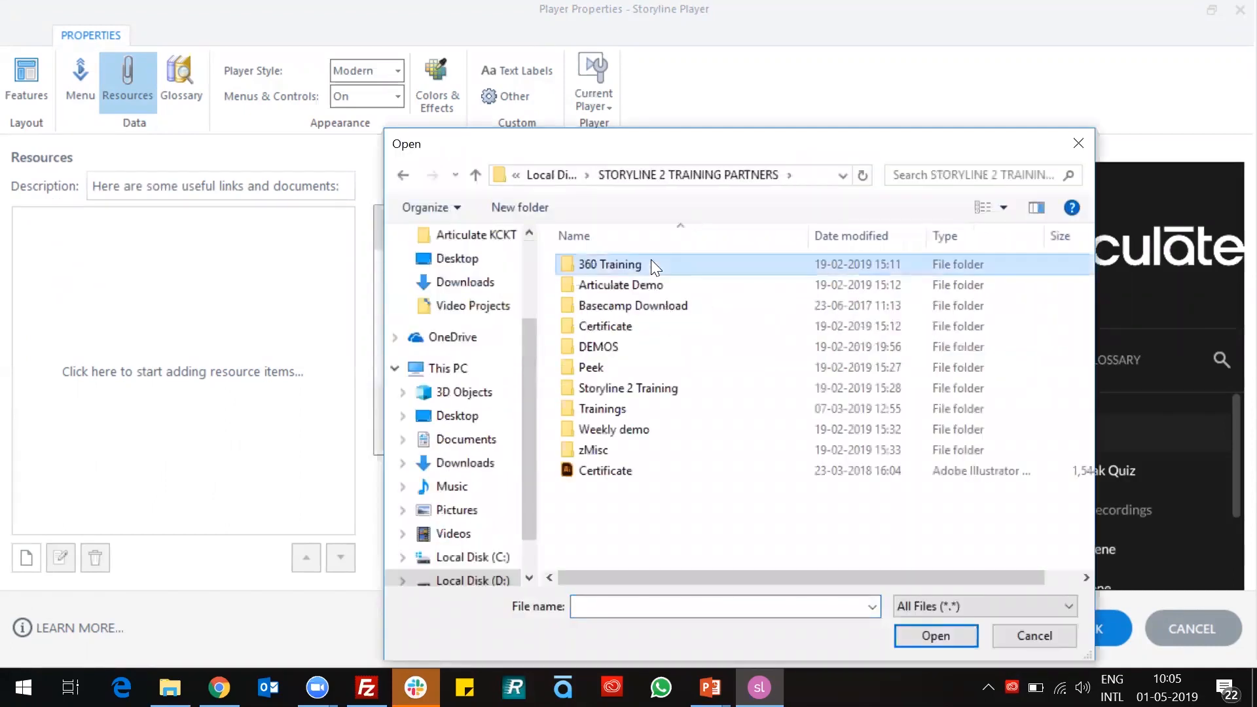
{"action": "double_click", "coordinate": [652, 260]}
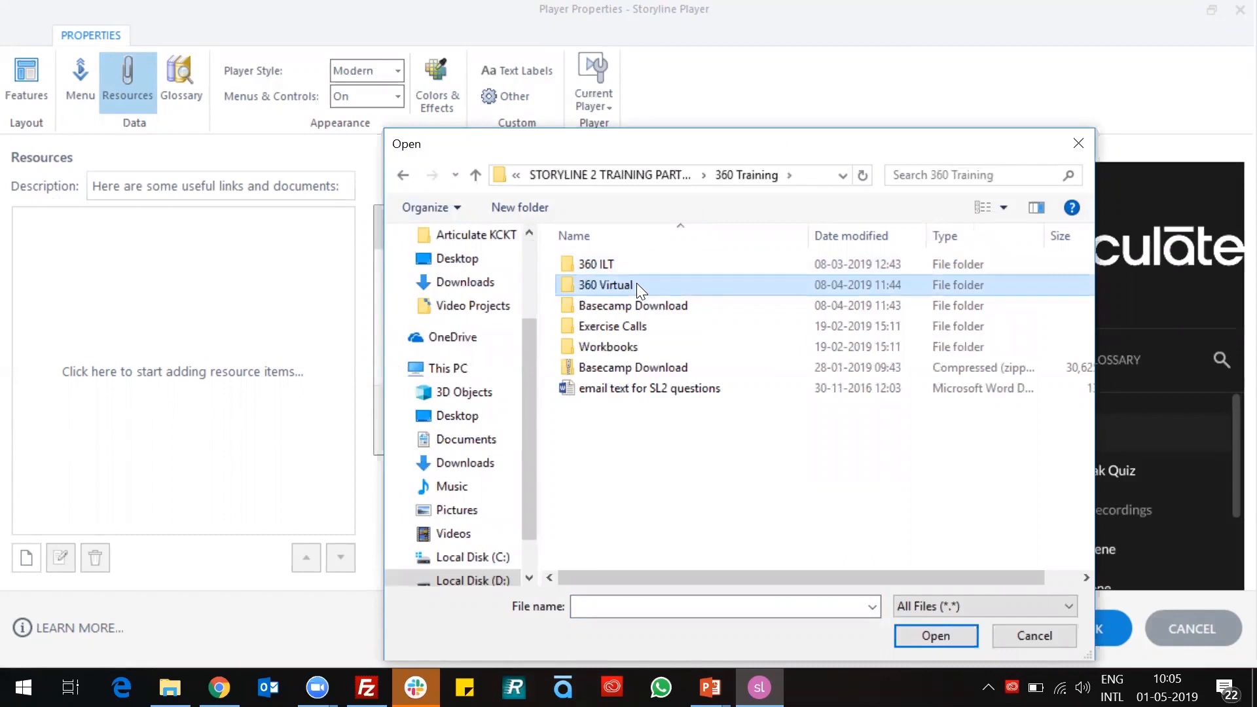
{"action": "double_click", "coordinate": [637, 283]}
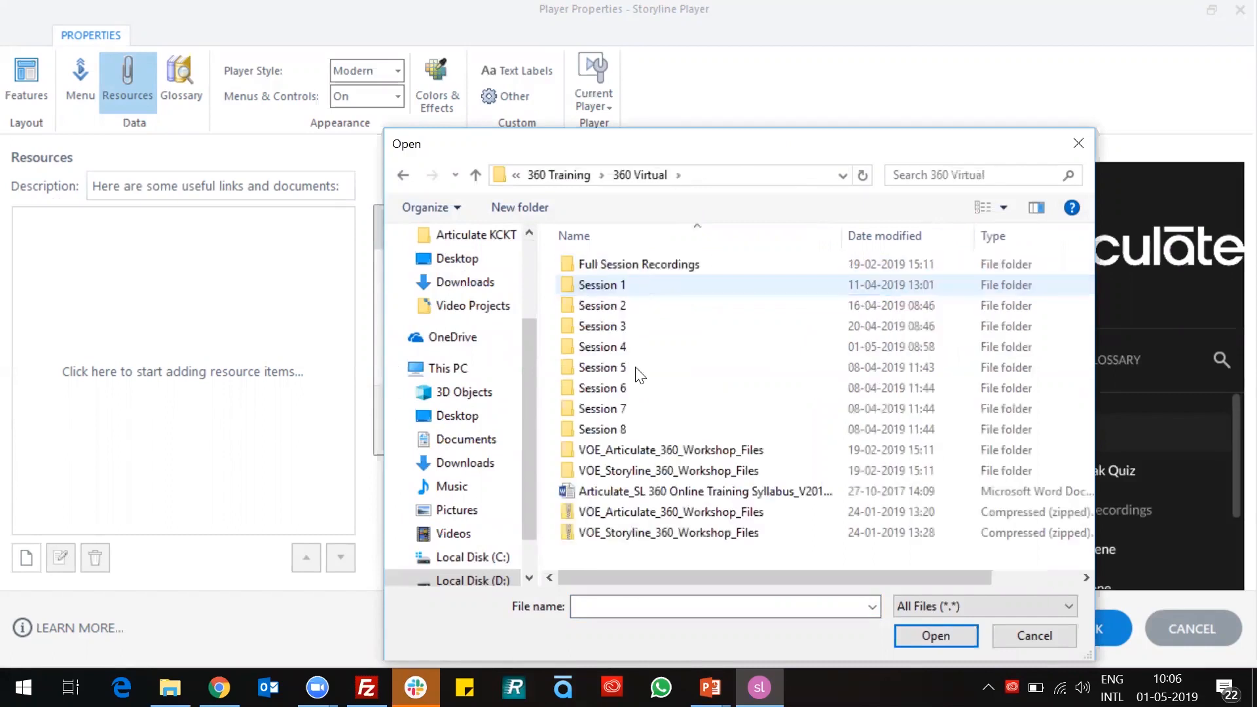
{"action": "double_click", "coordinate": [643, 471]}
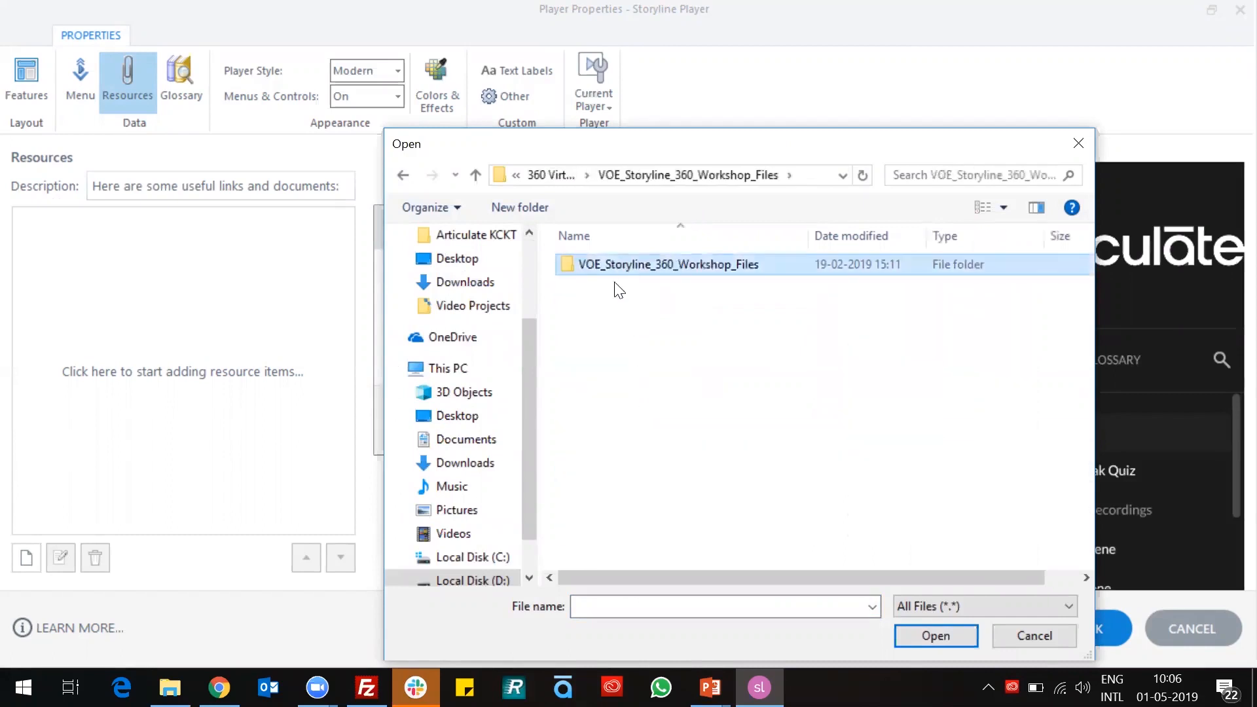
{"action": "double_click", "coordinate": [618, 264]}
- Choose The History of the Kayak from Classroom Exercises > Session 3 and 4 and save it as a resource under that title
{"action": "double_click", "coordinate": [613, 350]}
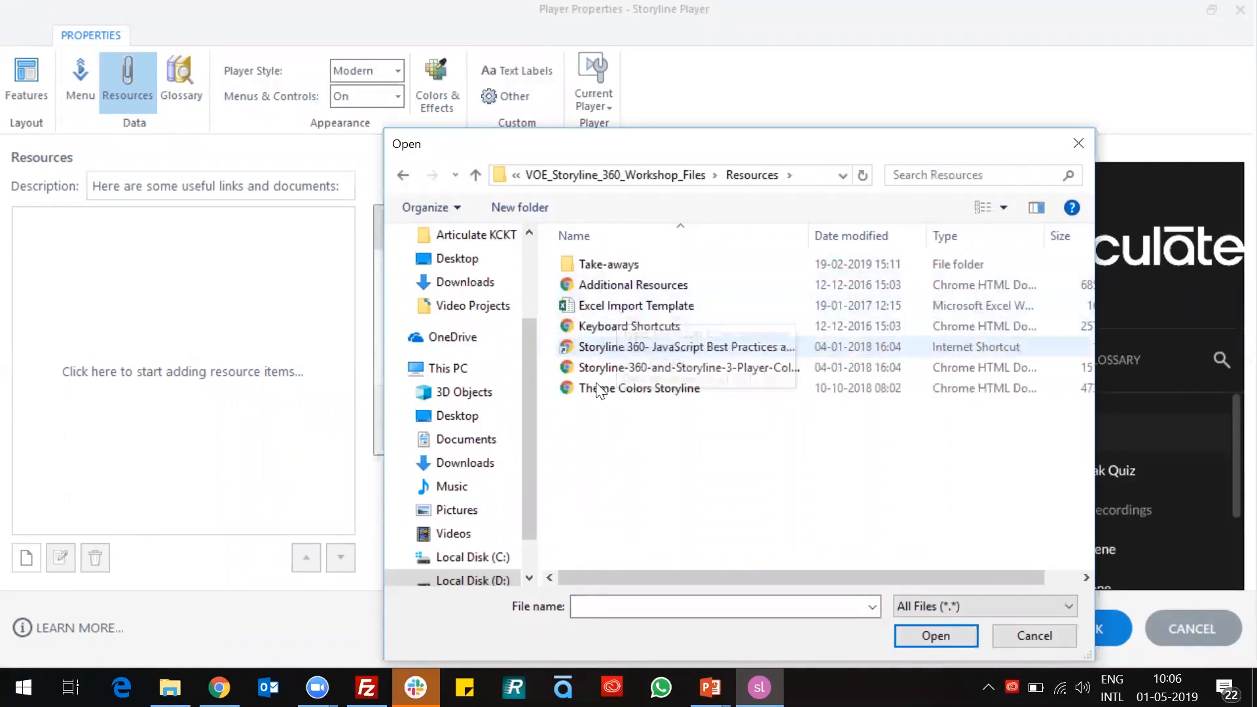
{"action": "key", "text": "BackSpace"}
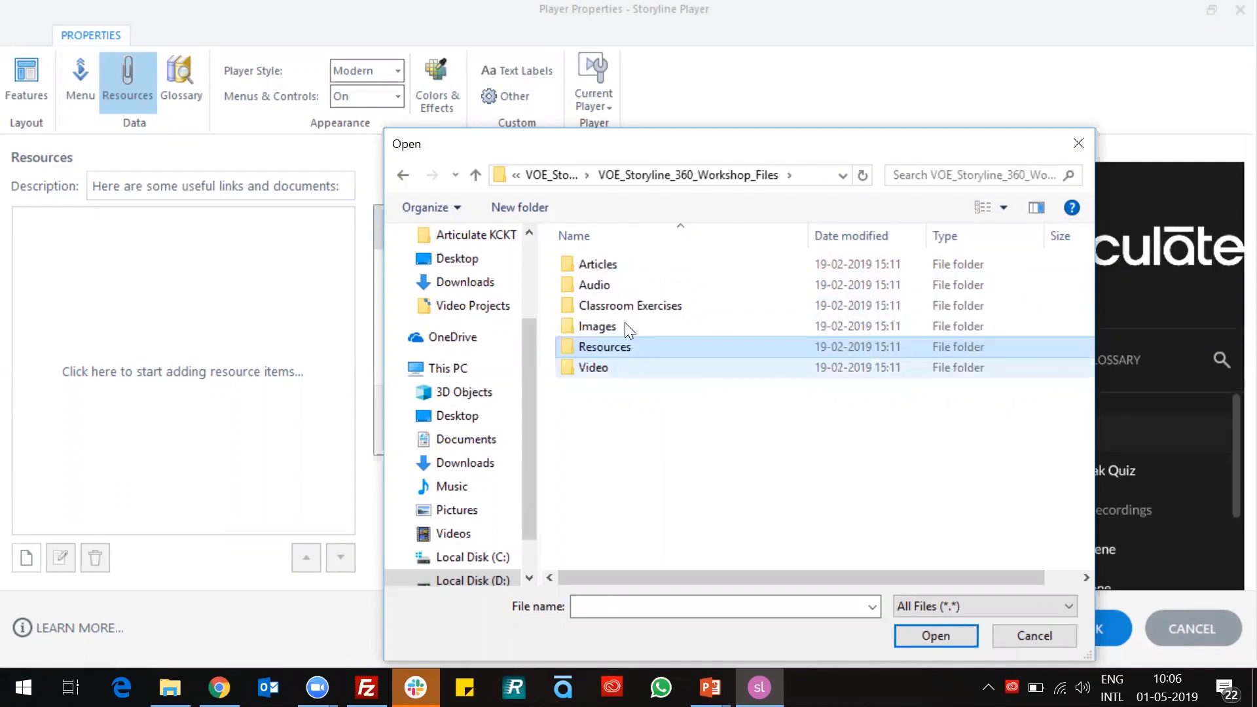
{"action": "double_click", "coordinate": [622, 300]}
{"action": "double_click", "coordinate": [623, 285]}
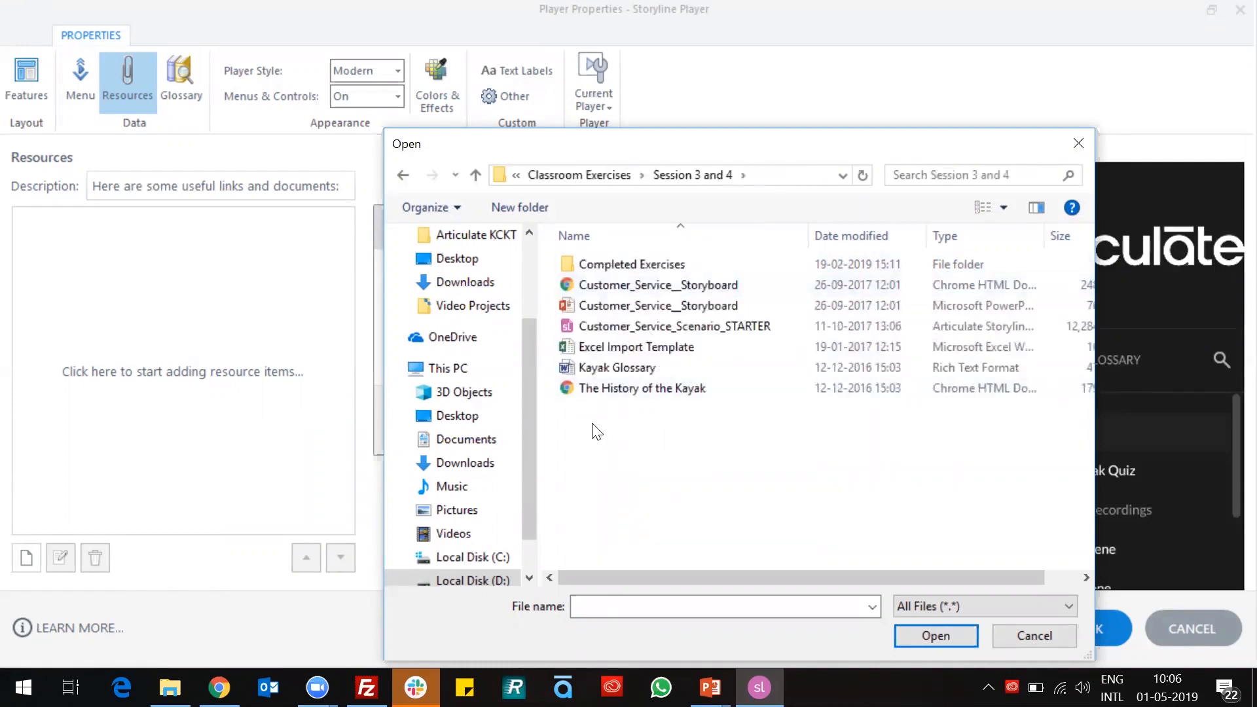
{"action": "left_click", "coordinate": [610, 389]}
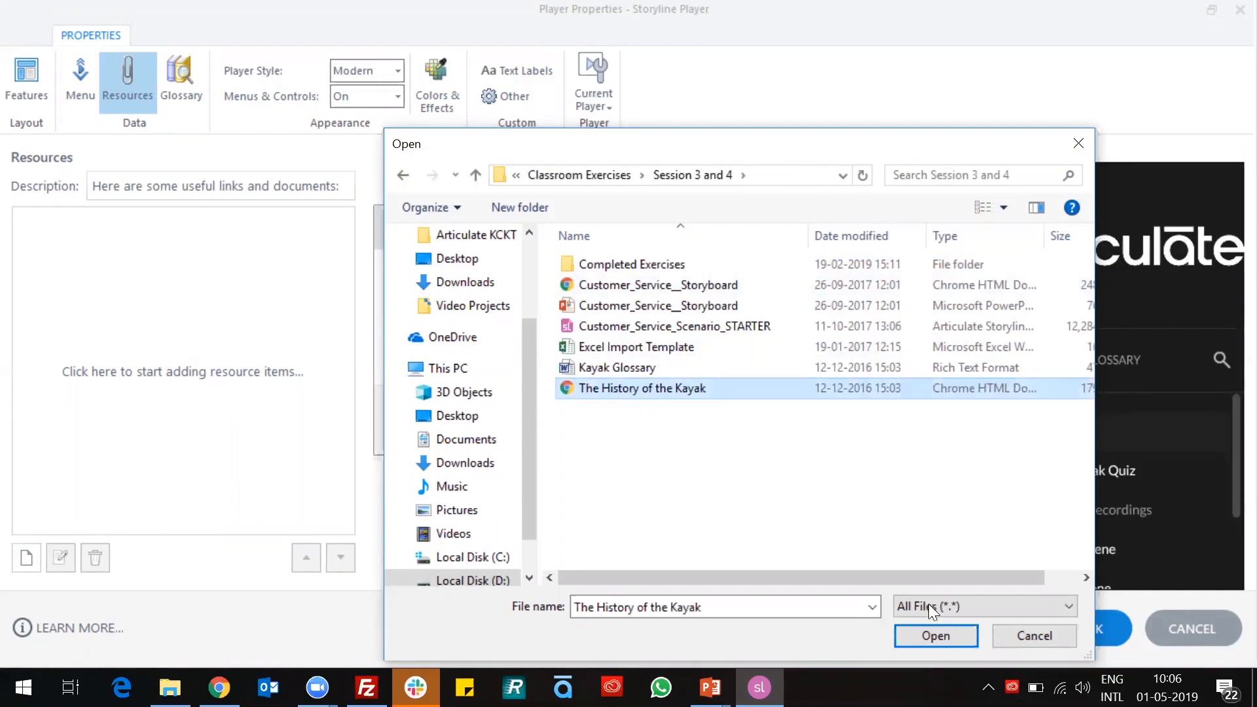
{"action": "left_click", "coordinate": [937, 635]}
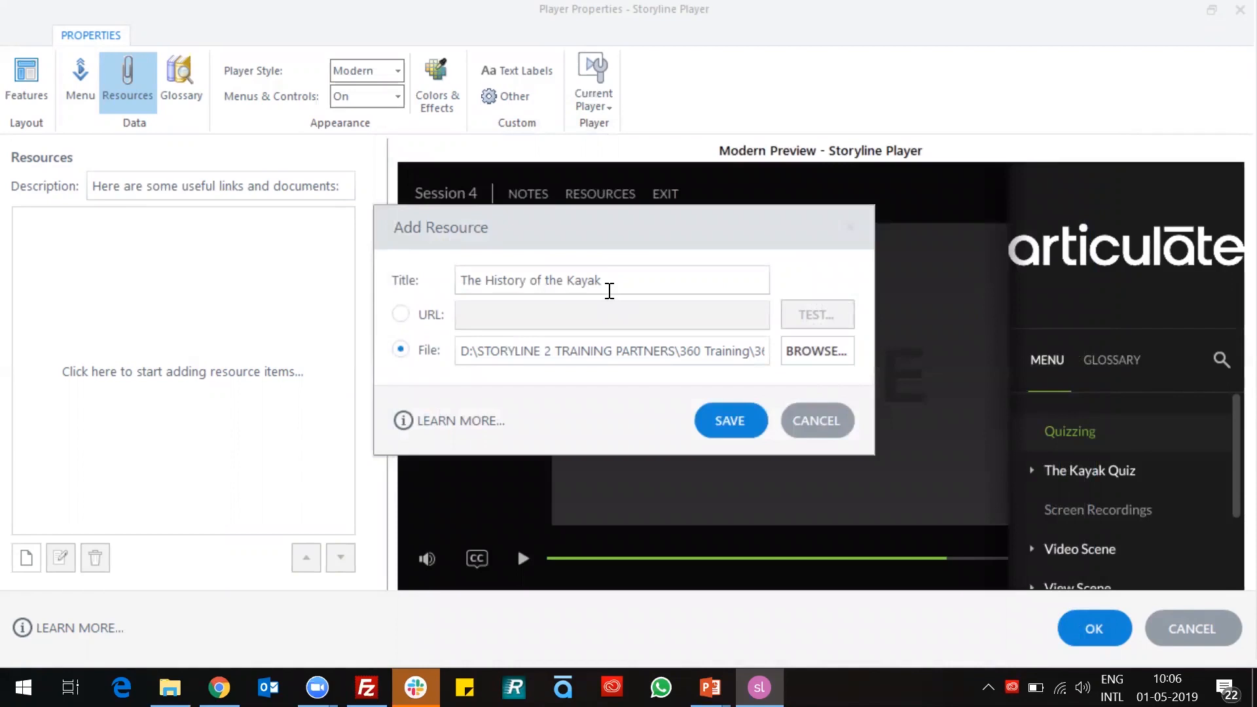
{"action": "left_click_drag", "start_coordinate": [621, 279], "coordinate": [461, 280]}
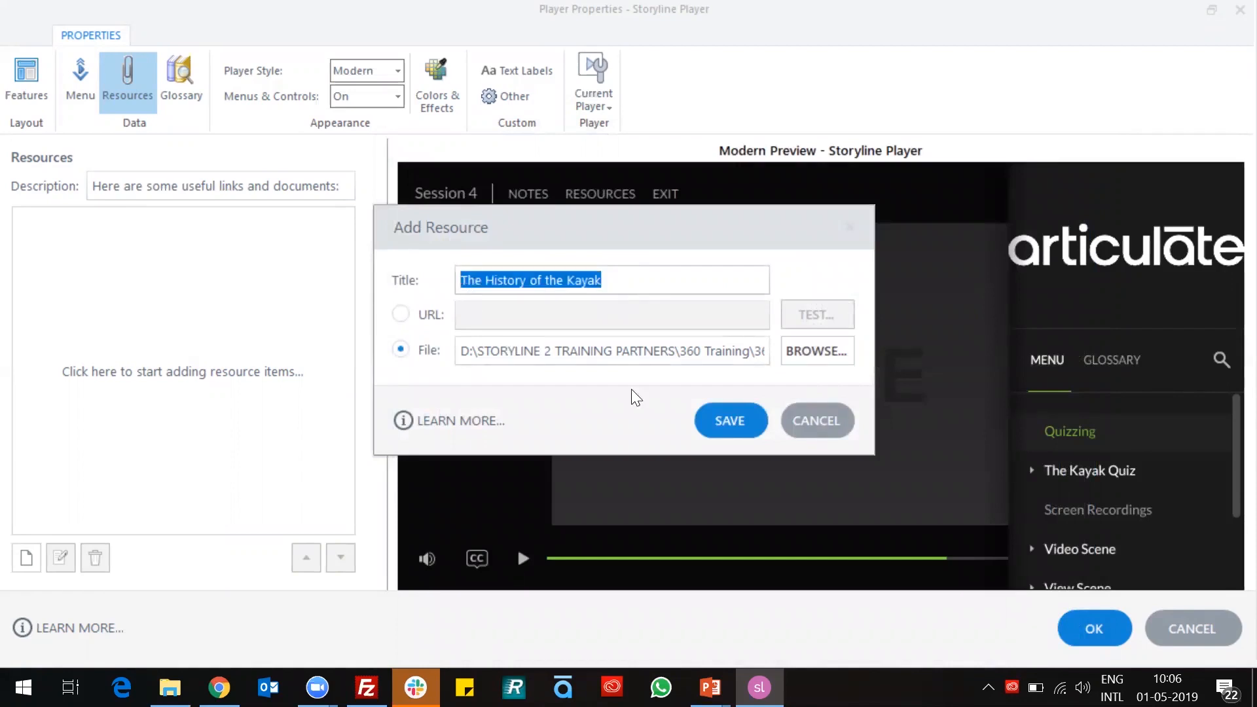
{"action": "left_click", "coordinate": [729, 420]}
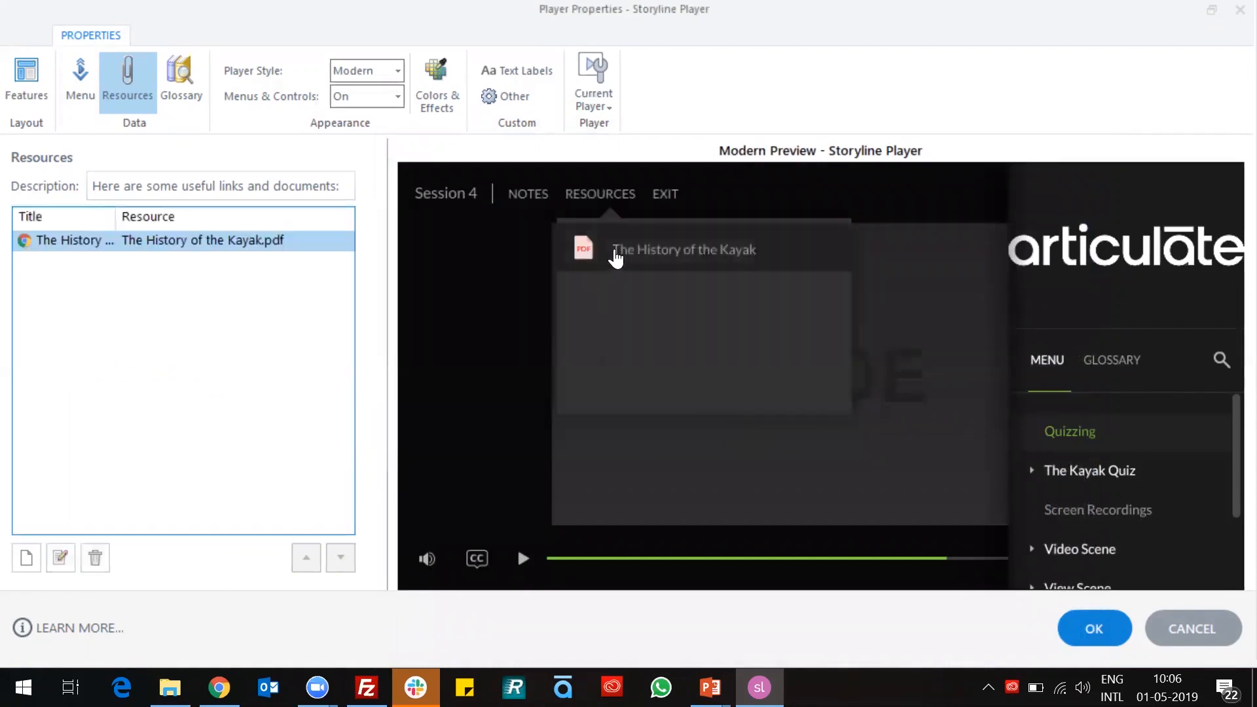
- Start a second resource of the URL type and check the Demos bookmarks in a new Chrome tab for a link
{"action": "left_click", "coordinate": [33, 553]}
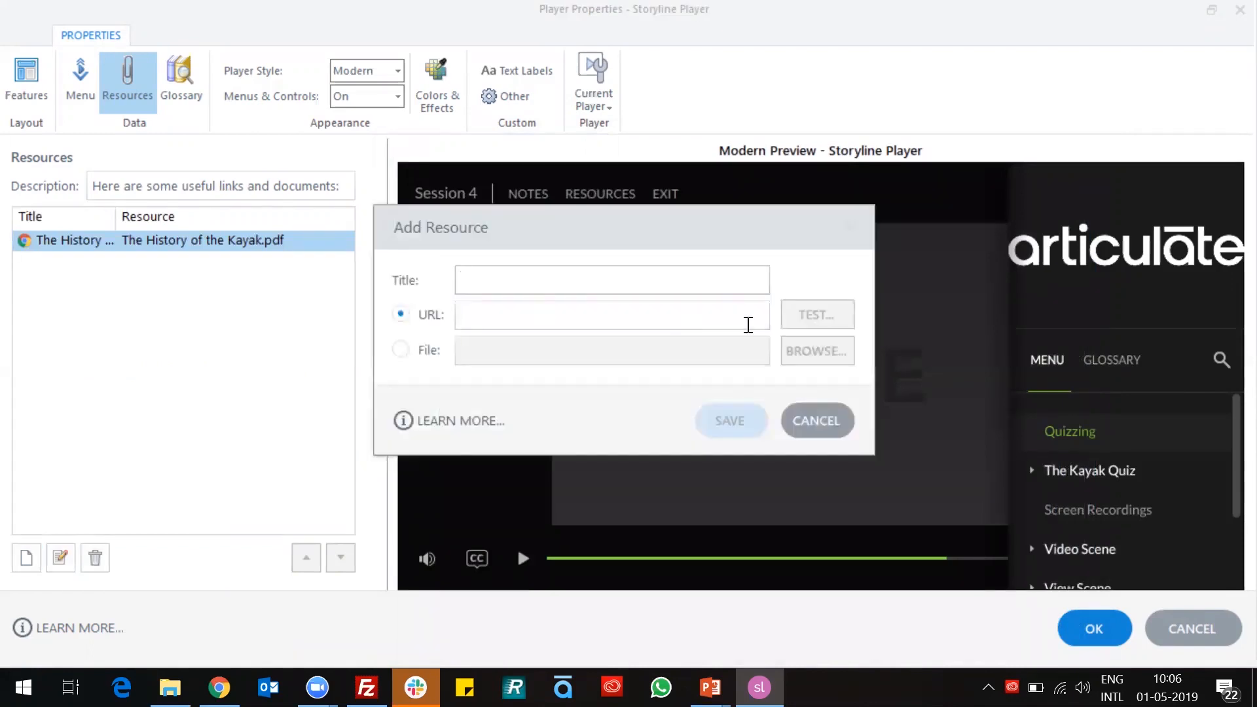
{"action": "left_click", "coordinate": [485, 316]}
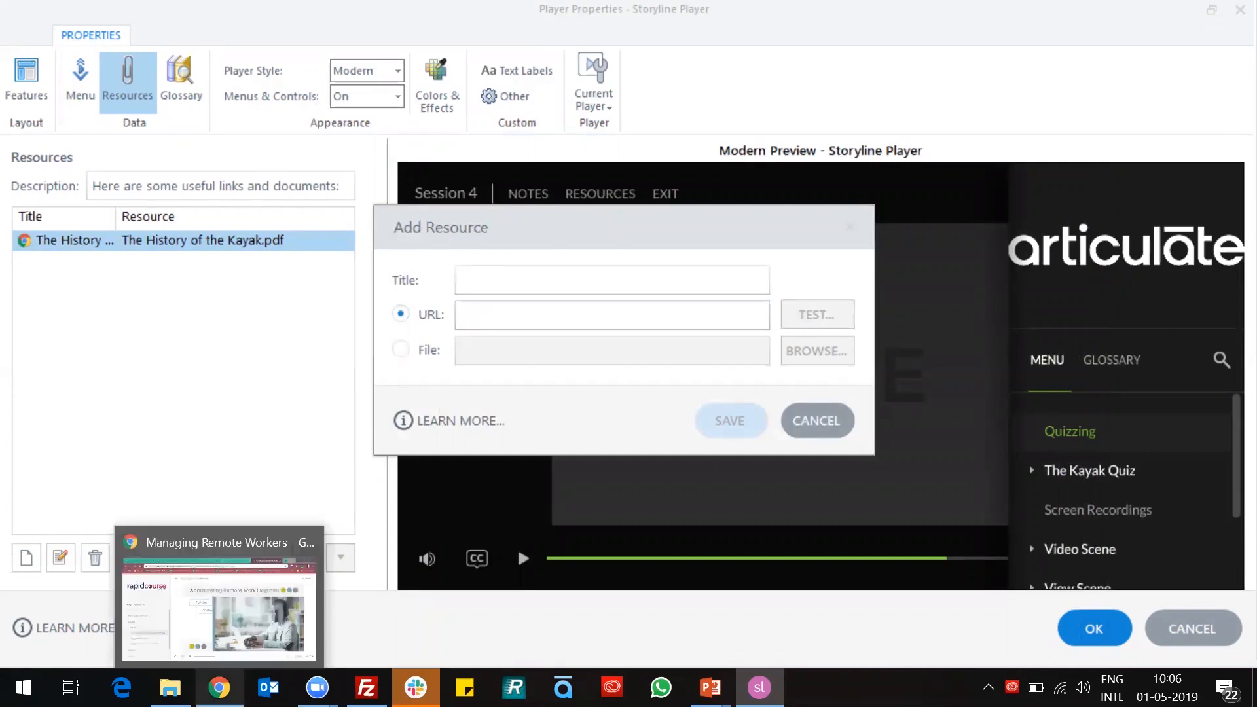
{"action": "left_click", "coordinate": [217, 674]}
{"action": "left_click", "coordinate": [1060, 15]}
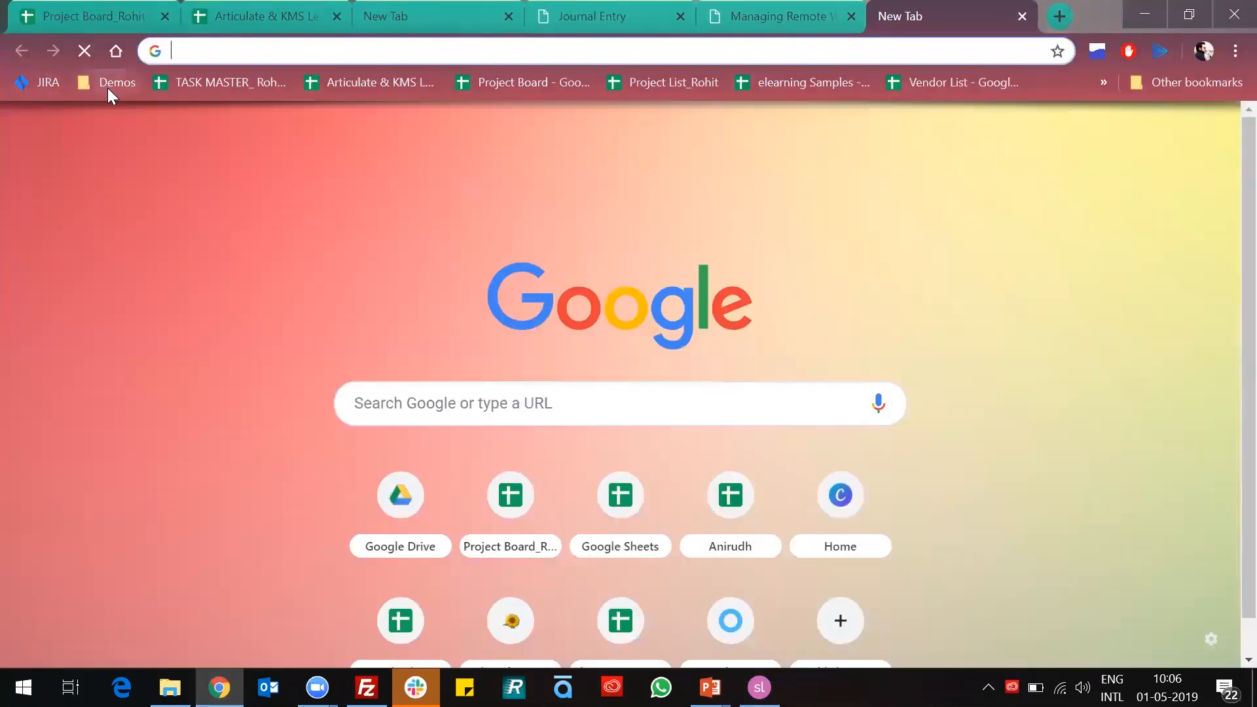
{"action": "left_click", "coordinate": [109, 84]}
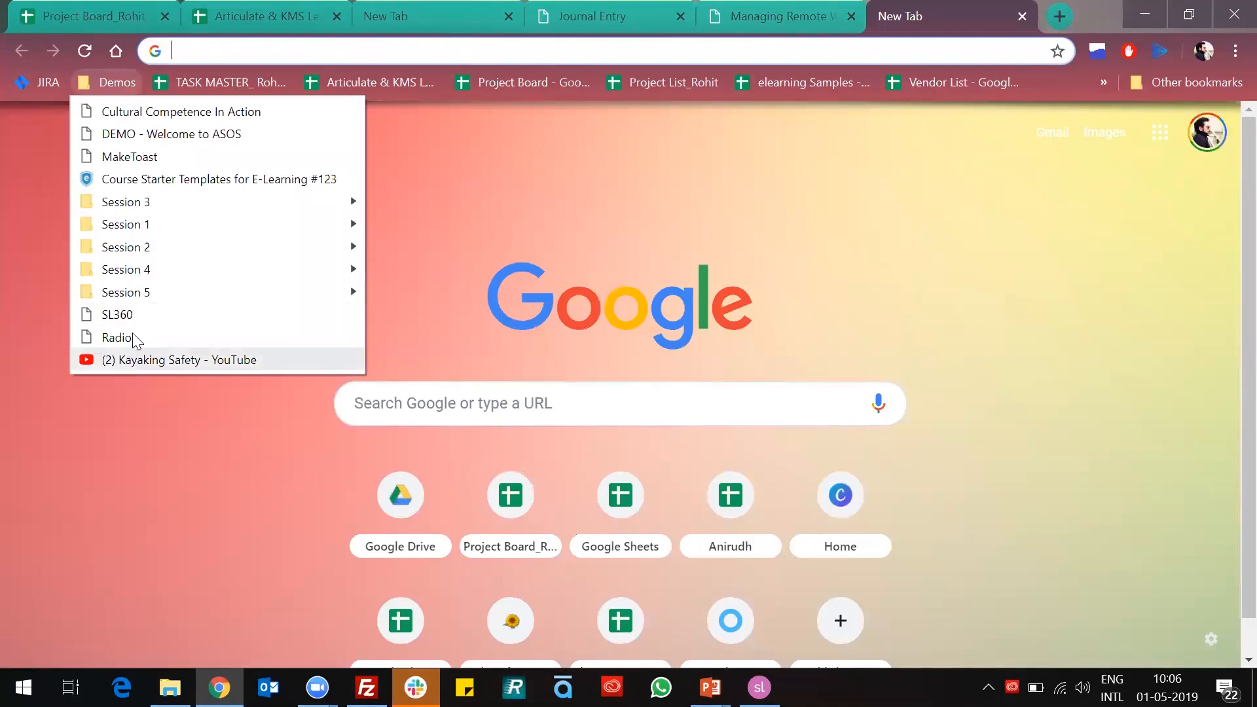
{"action": "key", "text": "alt+Tab"}
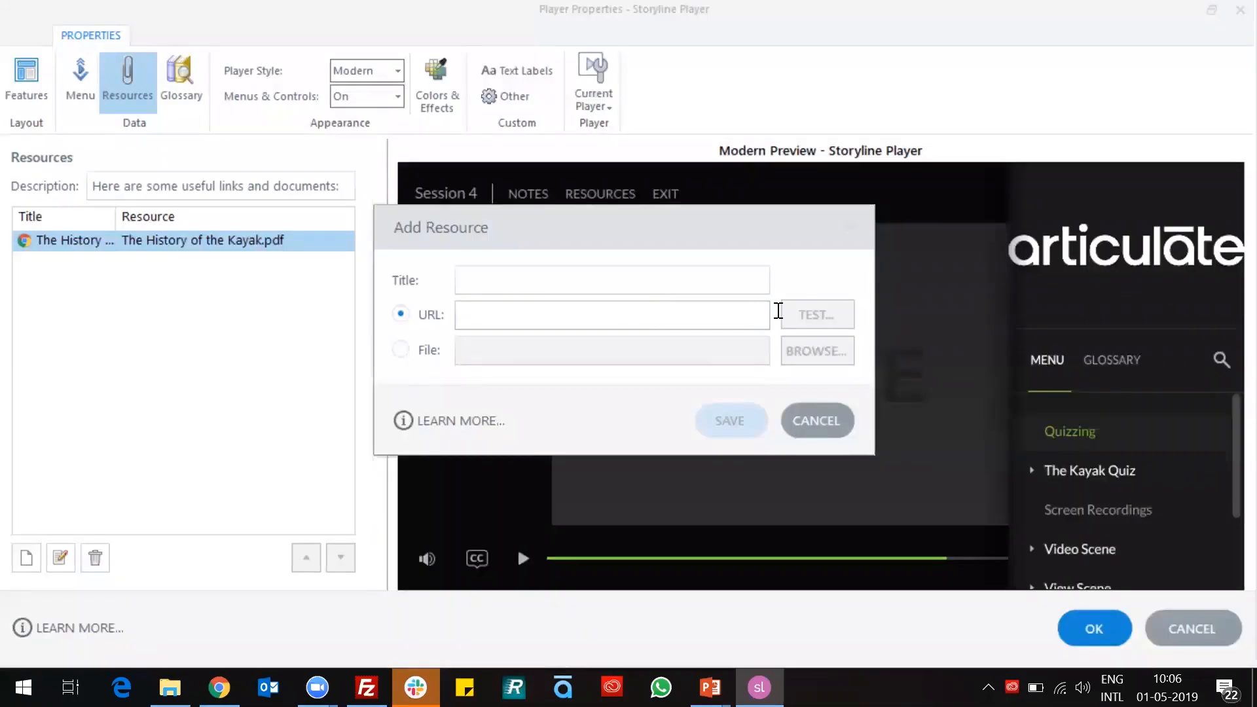
- In File Explorer, open the nested VOE_Storyline_360_Workshop_Files folder under STORYLINE 2 TRAINING PARTNERS > 360 Training > 360 Virtual
{"action": "left_click", "coordinate": [170, 687]}
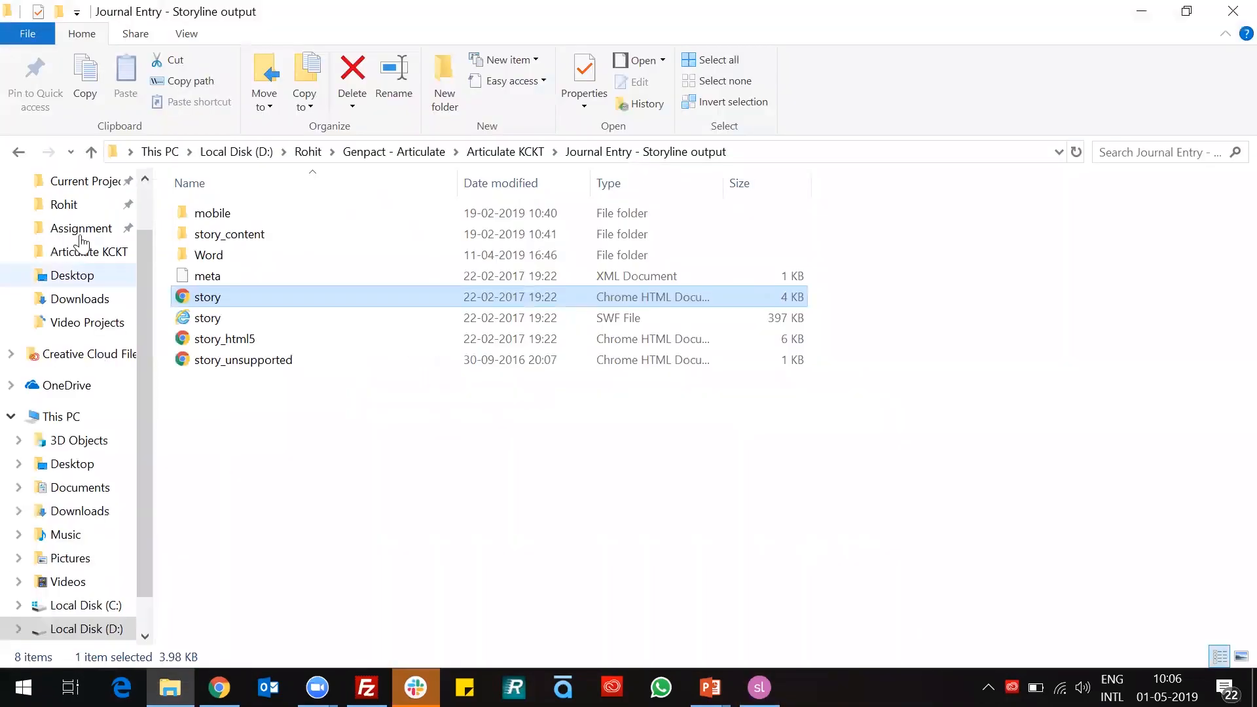
{"action": "scroll", "coordinate": [75, 210], "scroll_direction": "up", "scroll_amount": 1}
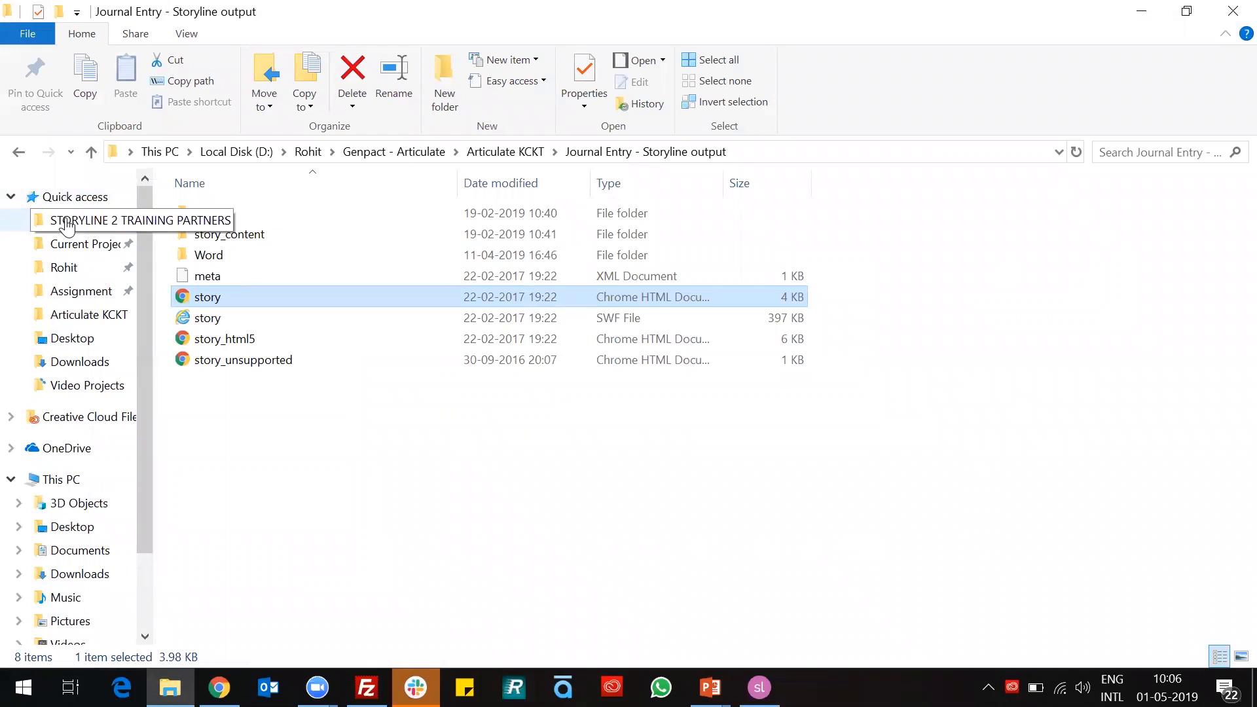
{"action": "left_click", "coordinate": [74, 221]}
{"action": "double_click", "coordinate": [215, 213]}
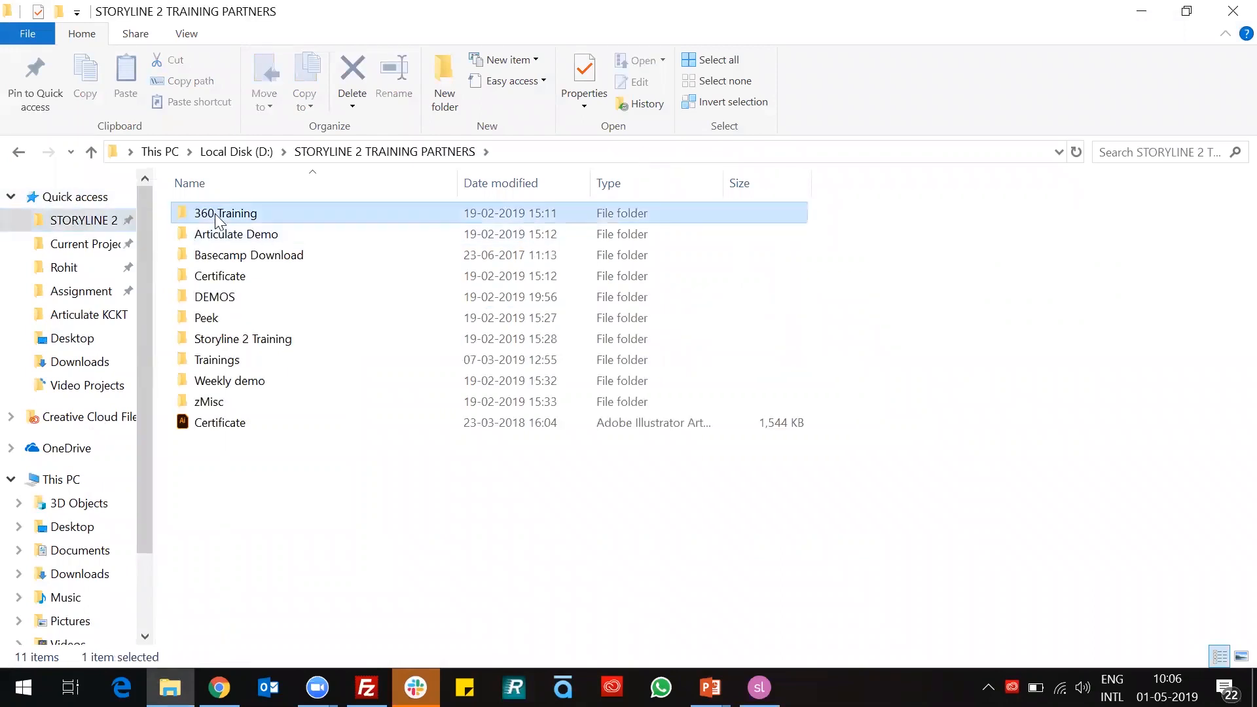
{"action": "double_click", "coordinate": [223, 236]}
{"action": "double_click", "coordinate": [226, 425]}
{"action": "double_click", "coordinate": [241, 214]}
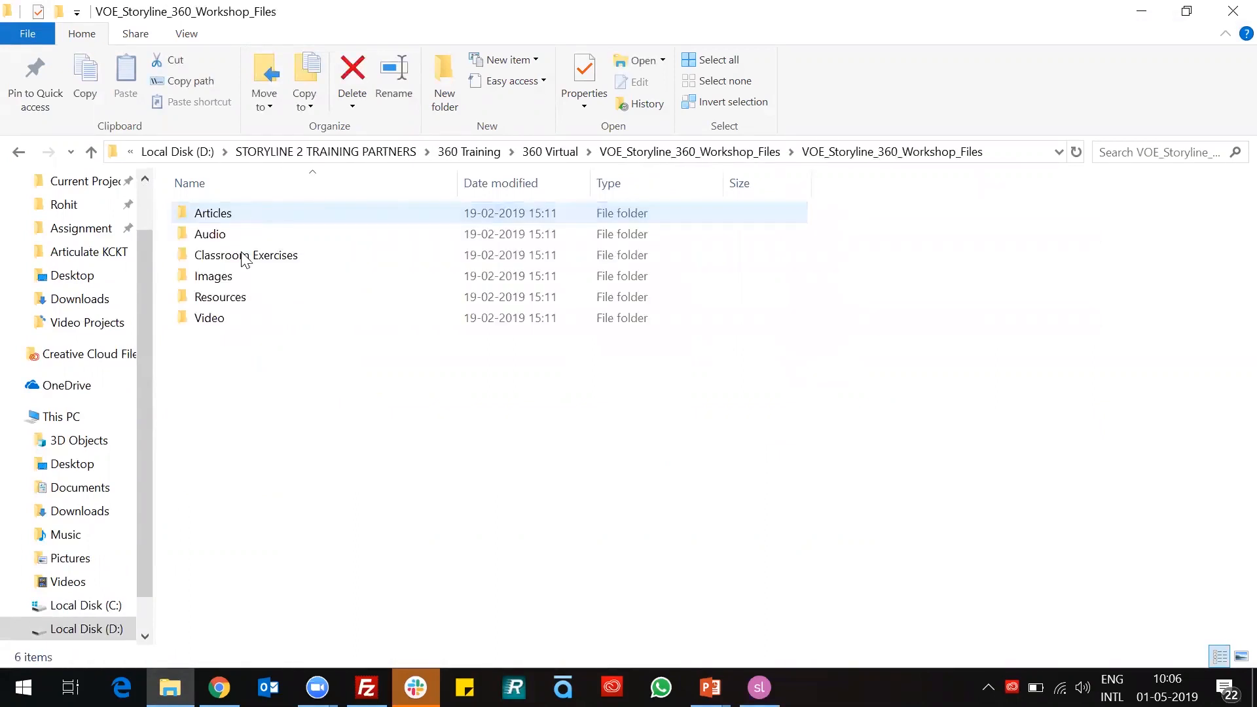
- Open the thekayakshop website shortcut from Classroom Exercises > Session 1 and 2 in the browser
{"action": "double_click", "coordinate": [247, 255]}
{"action": "double_click", "coordinate": [242, 235]}
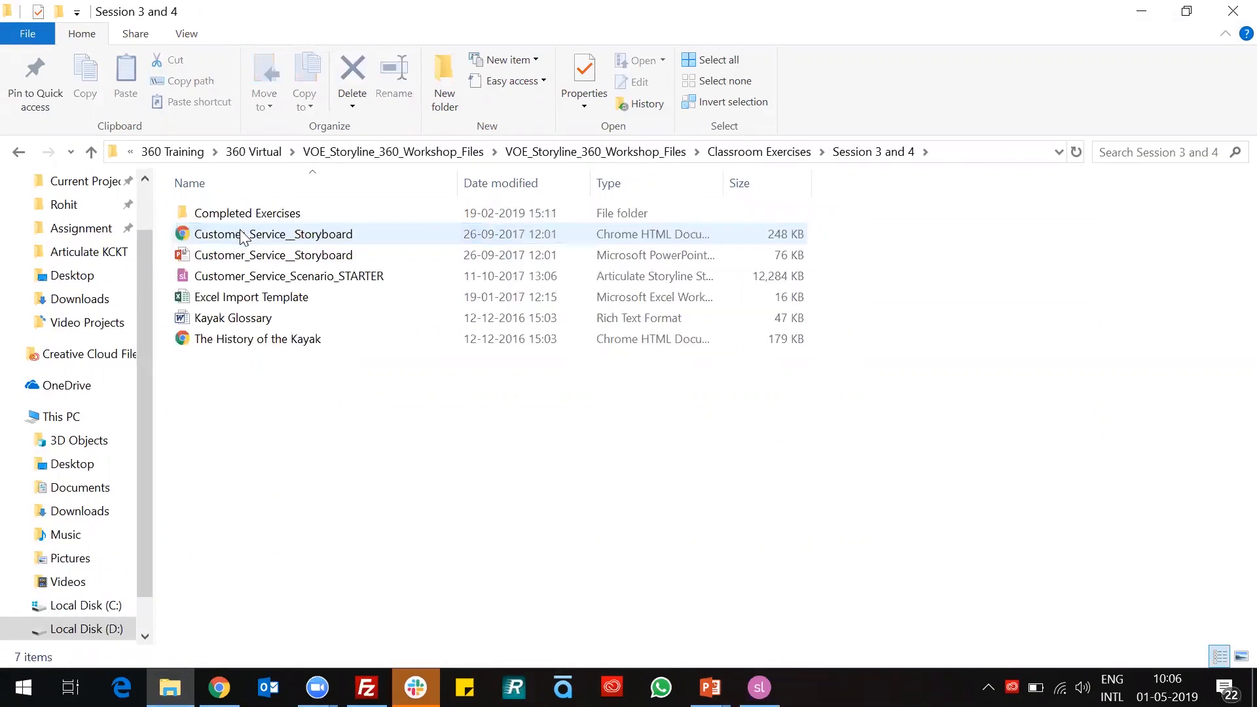
{"action": "key", "text": "alt+Left"}
{"action": "double_click", "coordinate": [239, 213]}
{"action": "left_click", "coordinate": [239, 280]}
{"action": "double_click", "coordinate": [240, 282]}
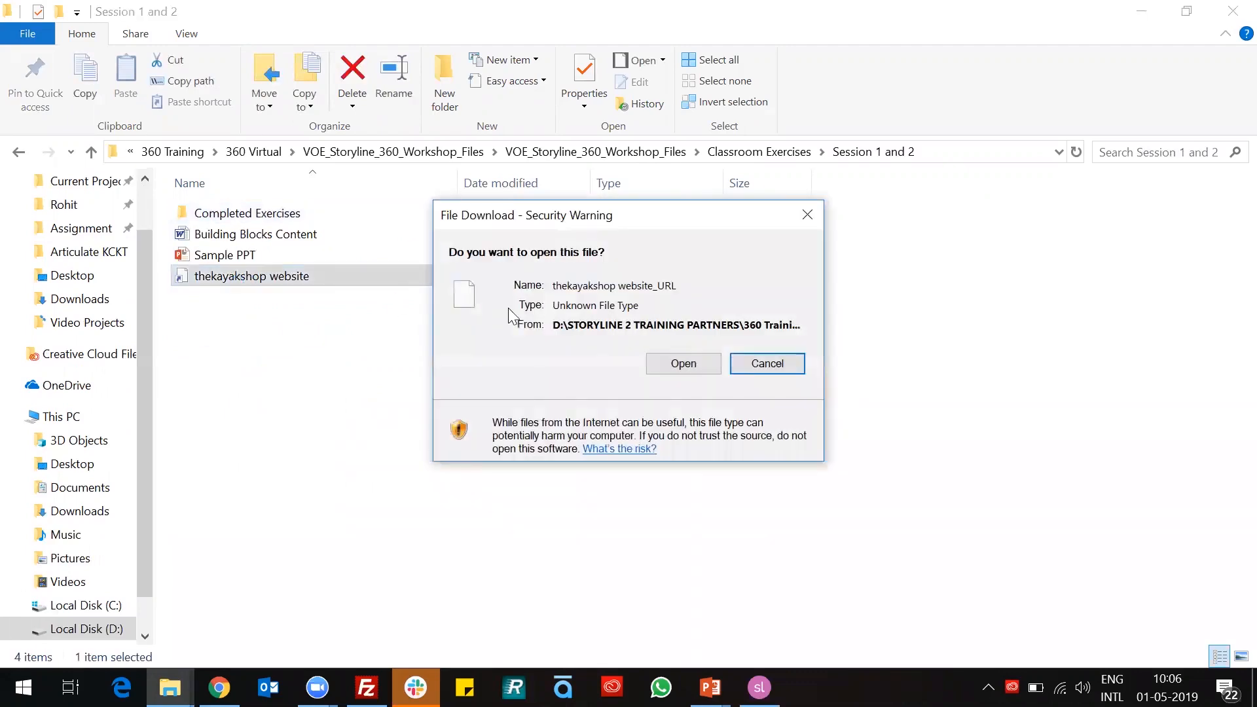
{"action": "left_click", "coordinate": [677, 364]}
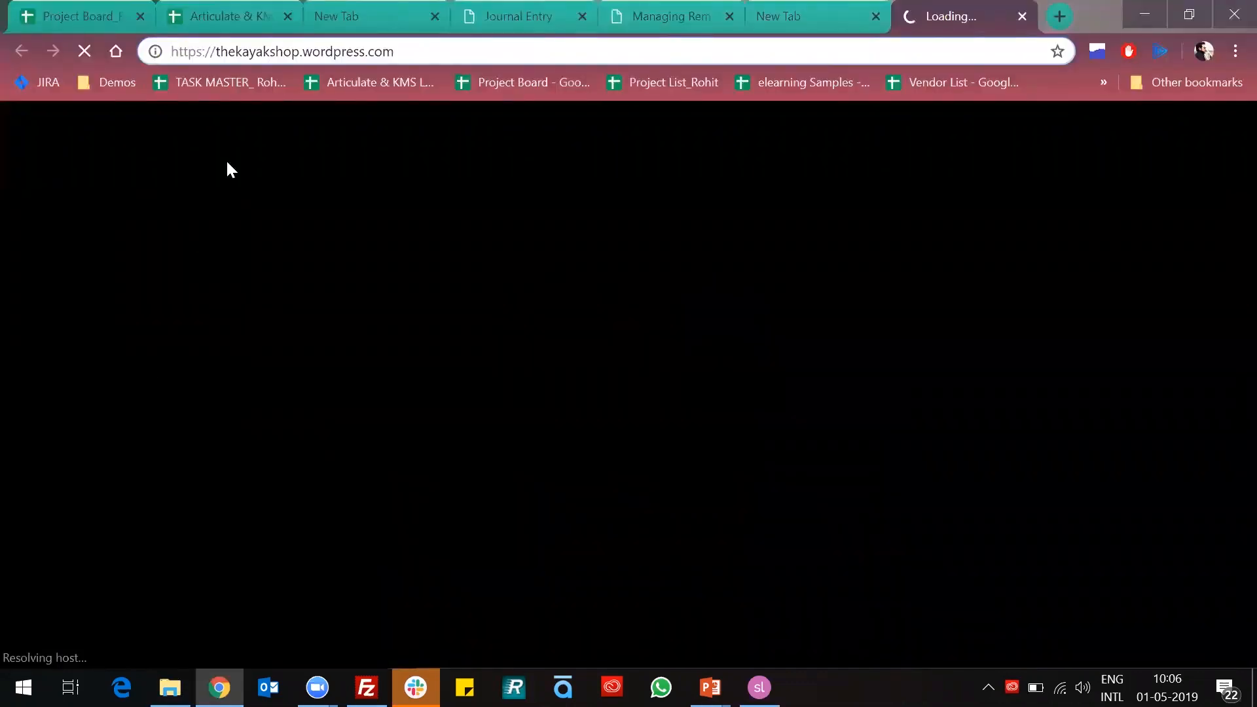
{"action": "left_click_drag", "start_coordinate": [416, 51], "coordinate": [137, 64]}
{"action": "key", "text": "ctrl+c"}
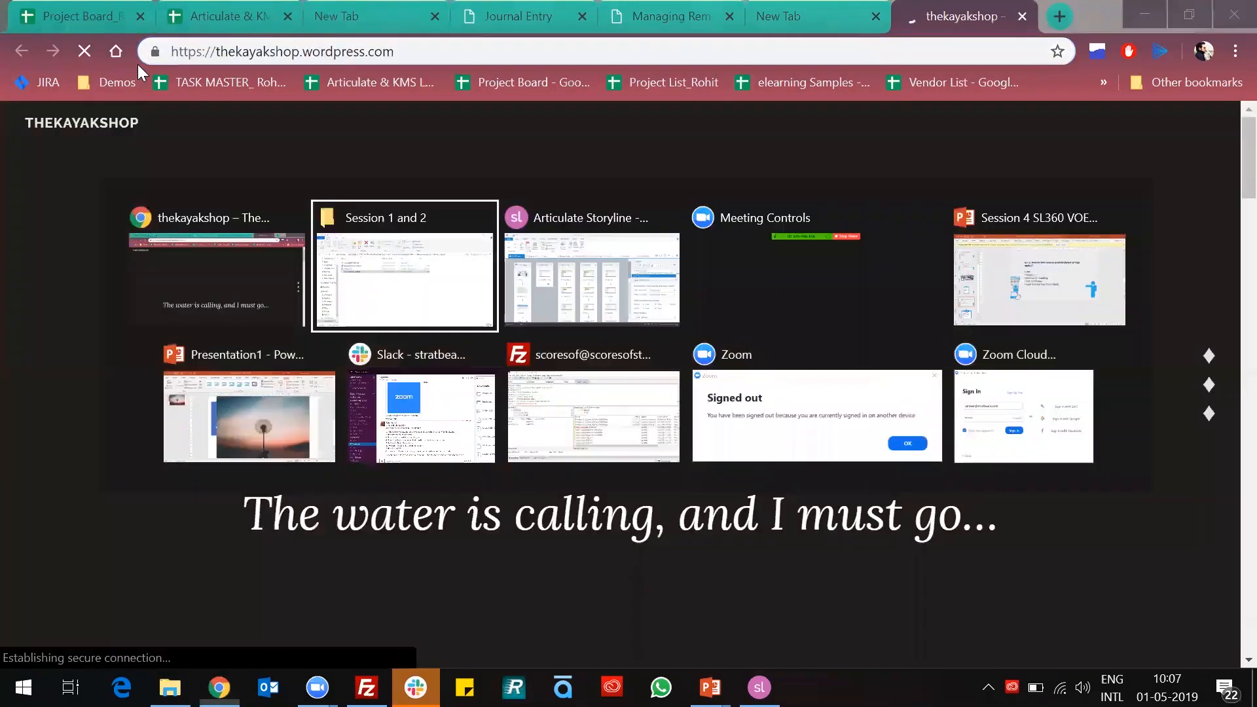
{"action": "left_click", "coordinate": [503, 326]}
{"action": "key", "text": "ctrl+v"}
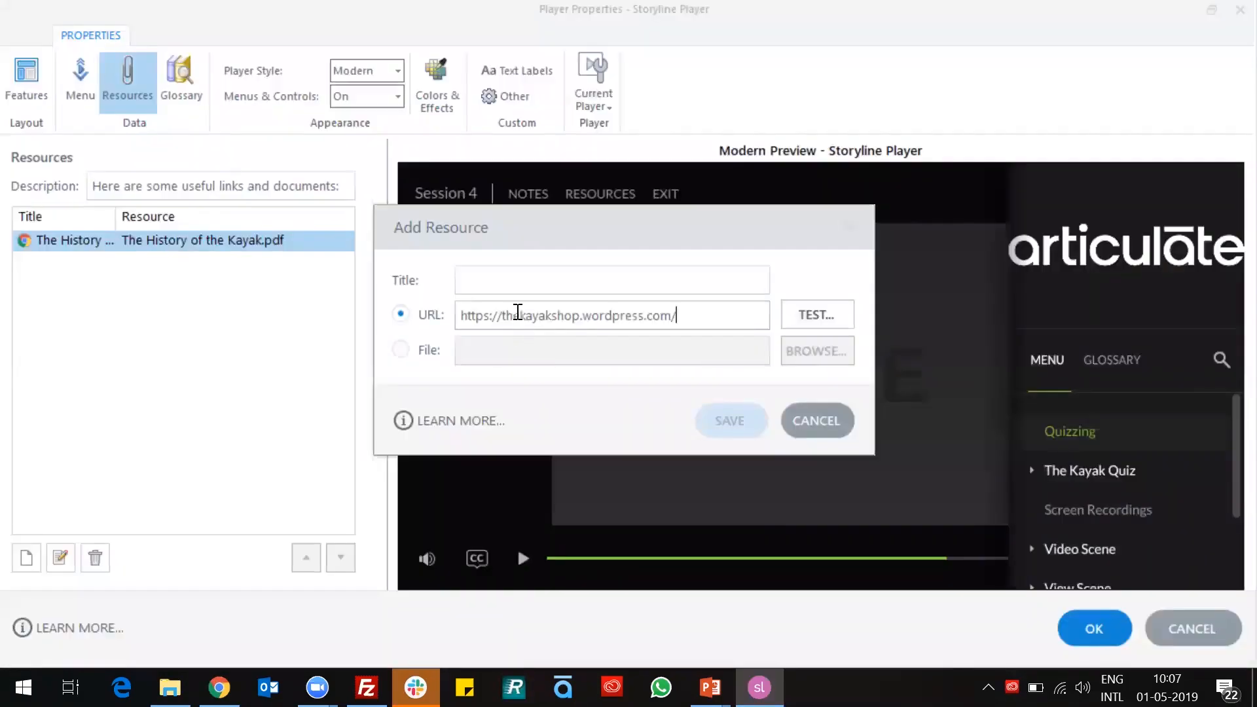
{"action": "left_click", "coordinate": [797, 317]}
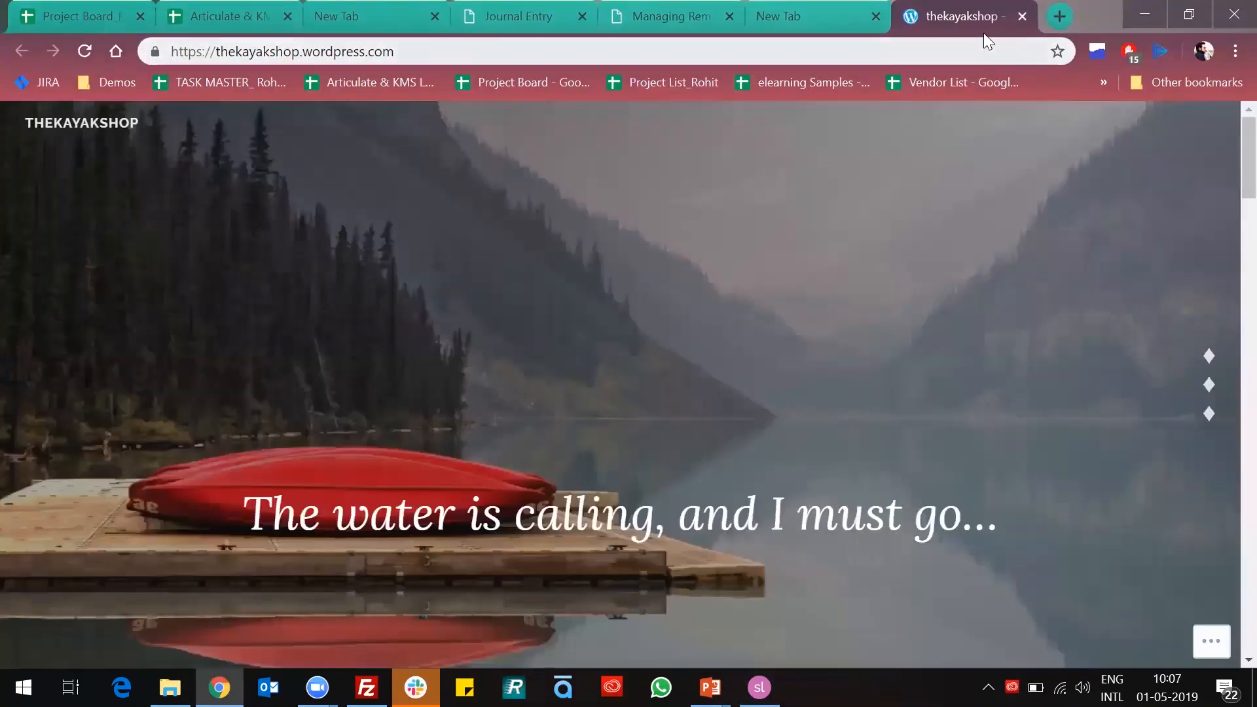
{"action": "left_click", "coordinate": [1022, 16]}
{"action": "key", "text": "alt+Tab"}
- Replace the web resource's title with "THe Kayak Shop" and save the resource
{"action": "left_click", "coordinate": [633, 271]}
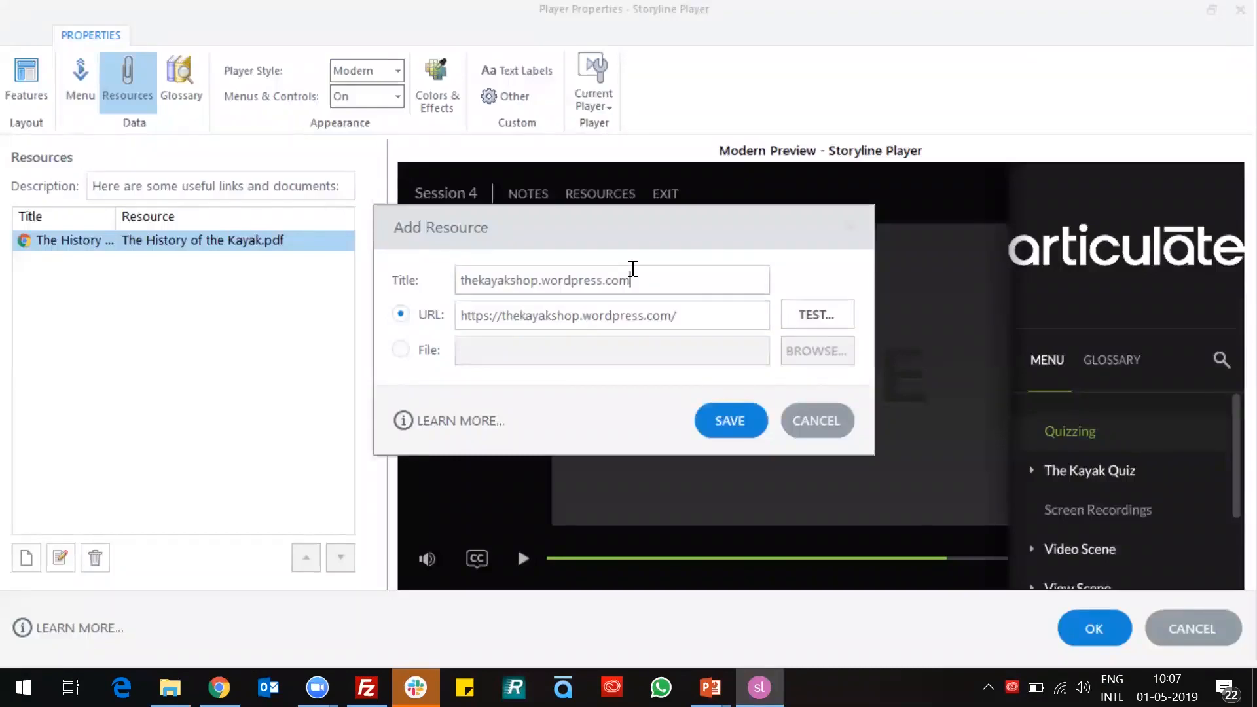
{"action": "left_click_drag", "start_coordinate": [658, 278], "coordinate": [380, 278]}
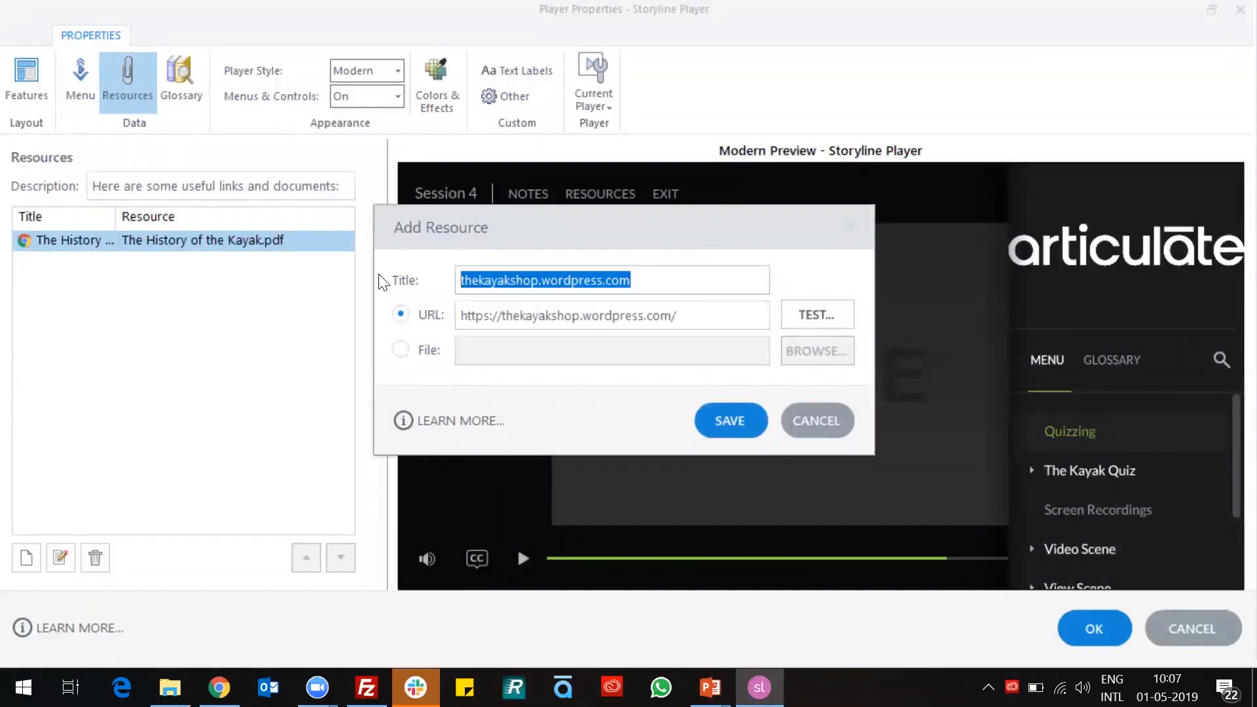
{"action": "type", "text": "THe Kayak"}
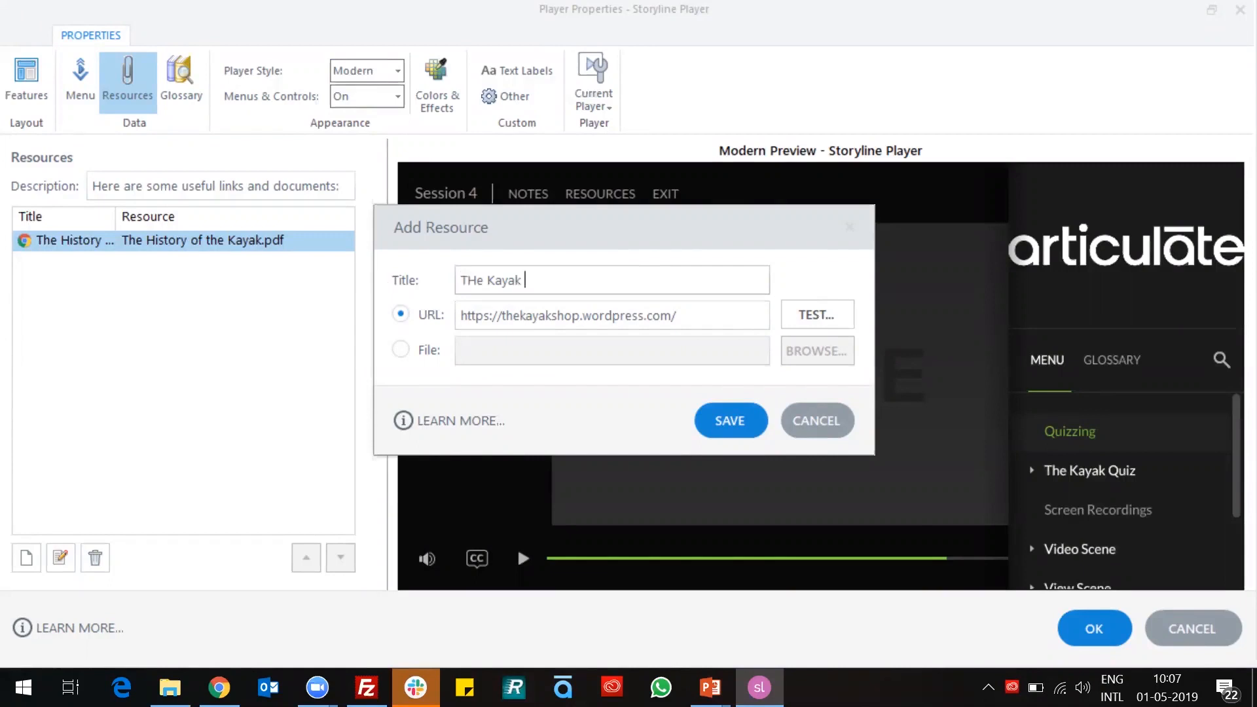
{"action": "type", "text": " Shop"}
{"action": "left_click", "coordinate": [706, 429]}
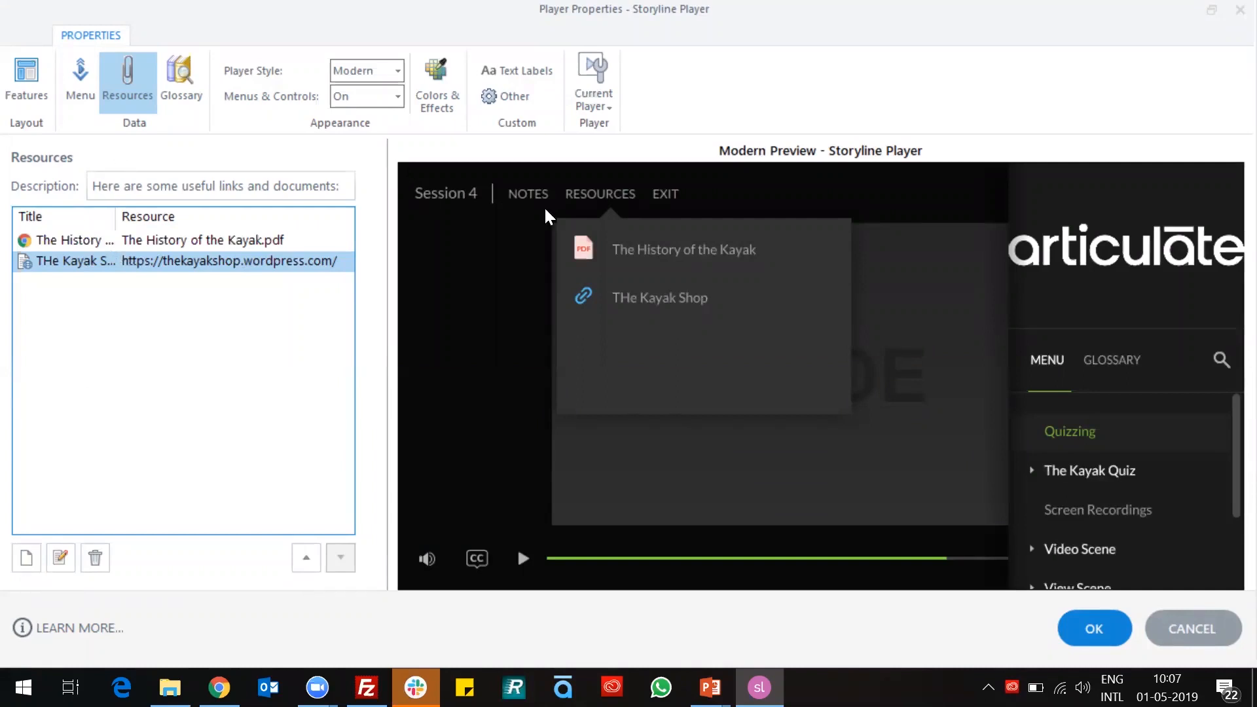
{"action": "left_click", "coordinate": [143, 185]}
{"action": "left_click_drag", "start_coordinate": [95, 186], "coordinate": [383, 172]}
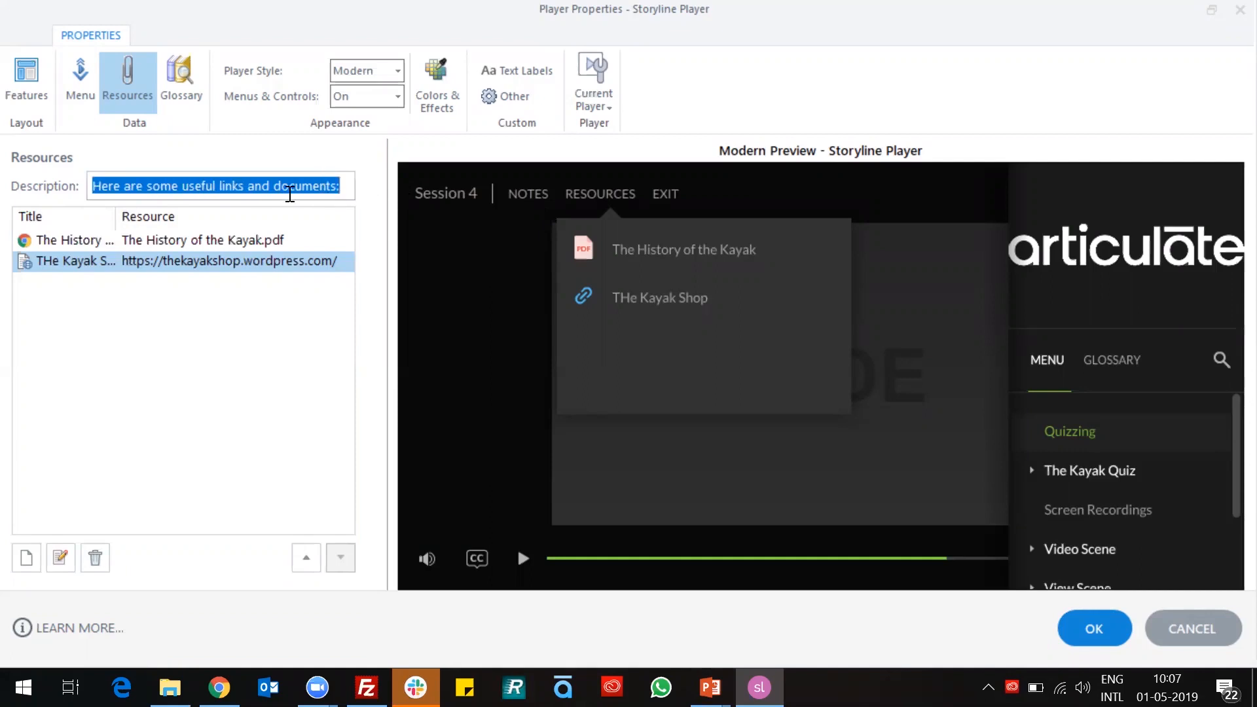
- Start the first glossary term in the player and open the Kayak Glossary document from Classroom Exercises > Session 3 and 4
{"action": "left_click", "coordinate": [182, 68]}
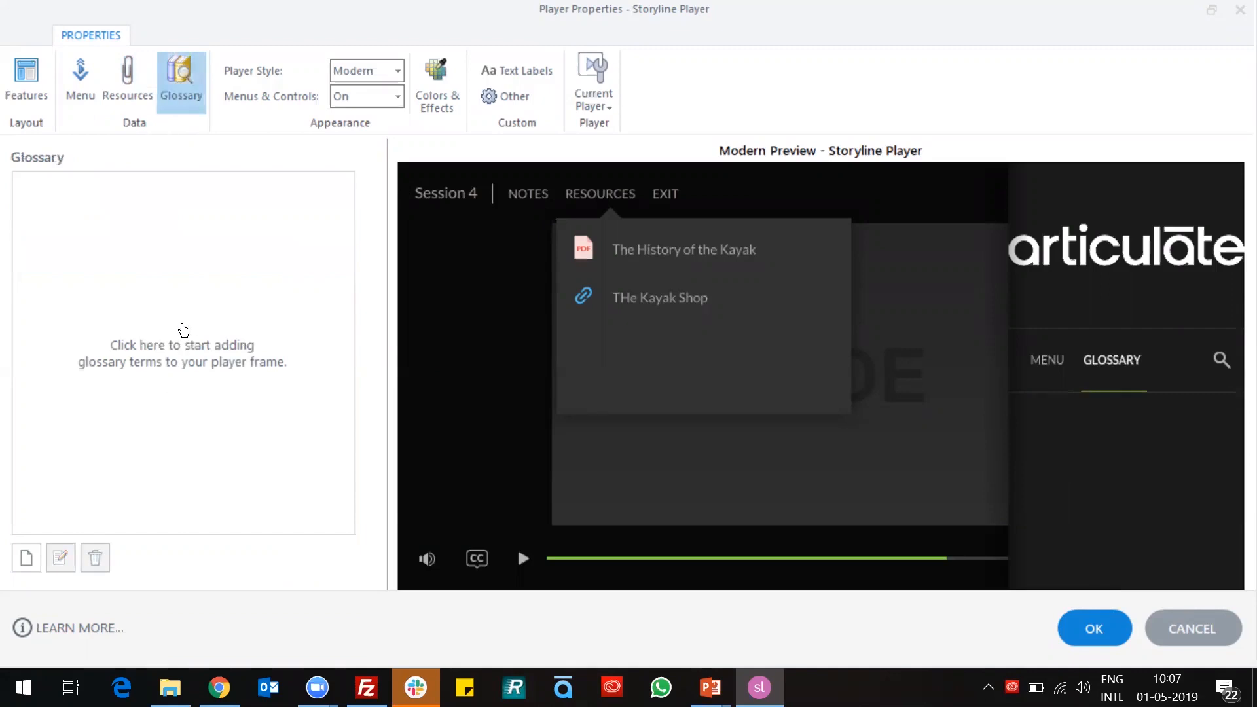
{"action": "left_click", "coordinate": [183, 330]}
{"action": "key", "text": "alt+Tab"}
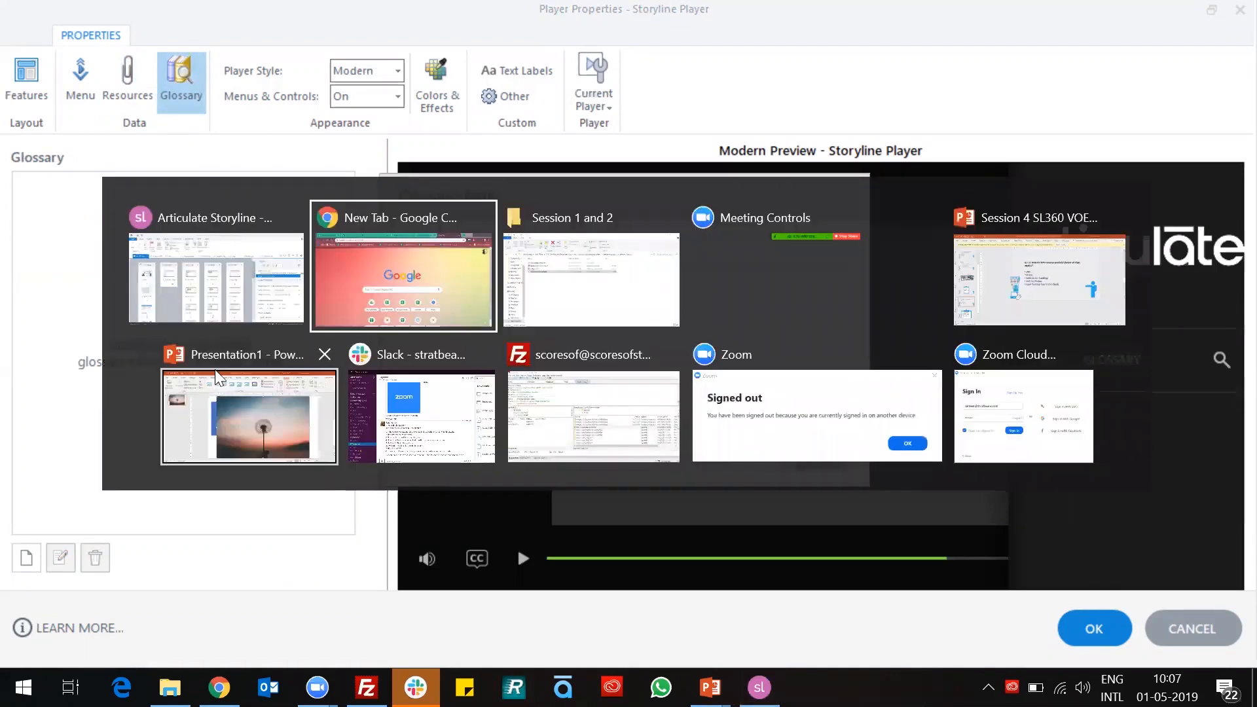
{"action": "key", "text": "alt+Tab"}
{"action": "left_click", "coordinate": [452, 338]}
{"action": "key", "text": "BackSpace"}
{"action": "double_click", "coordinate": [223, 236]}
{"action": "double_click", "coordinate": [239, 319]}
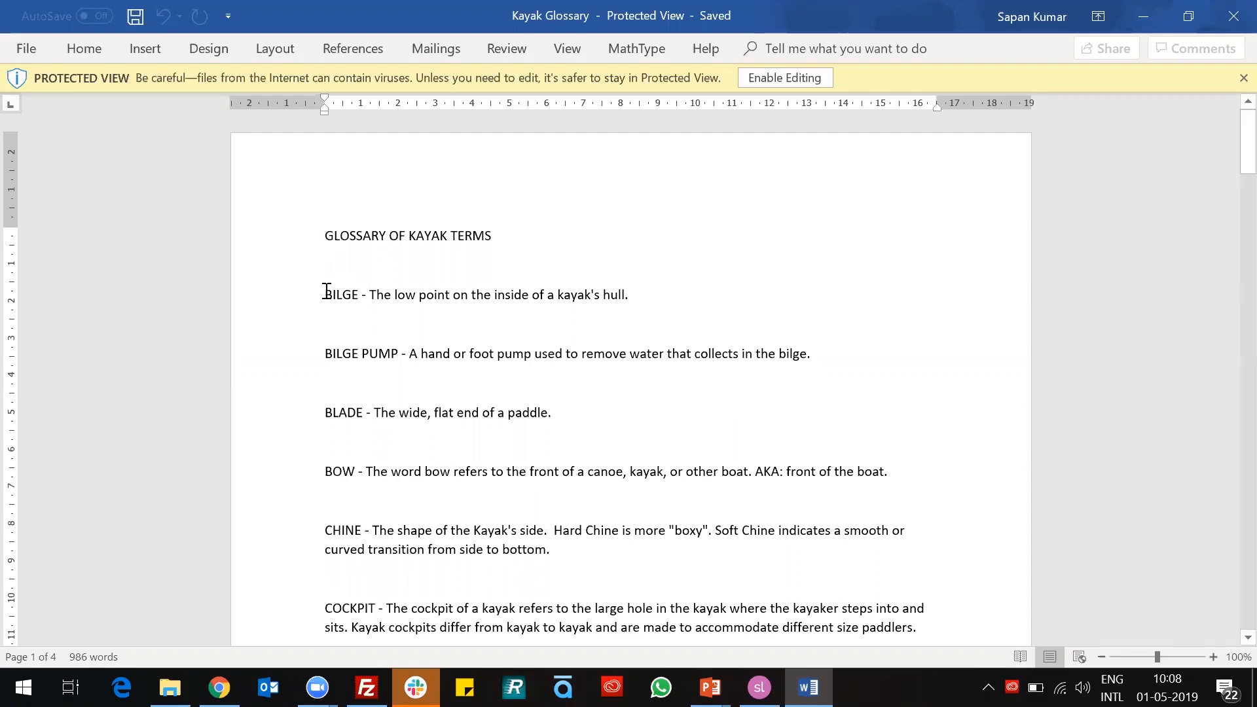
- Copy BILGE PUMP from the Kayak Glossary document into the new glossary entry as its term
{"action": "left_click_drag", "start_coordinate": [327, 353], "coordinate": [399, 353]}
{"action": "key", "text": "ctrl+c"}
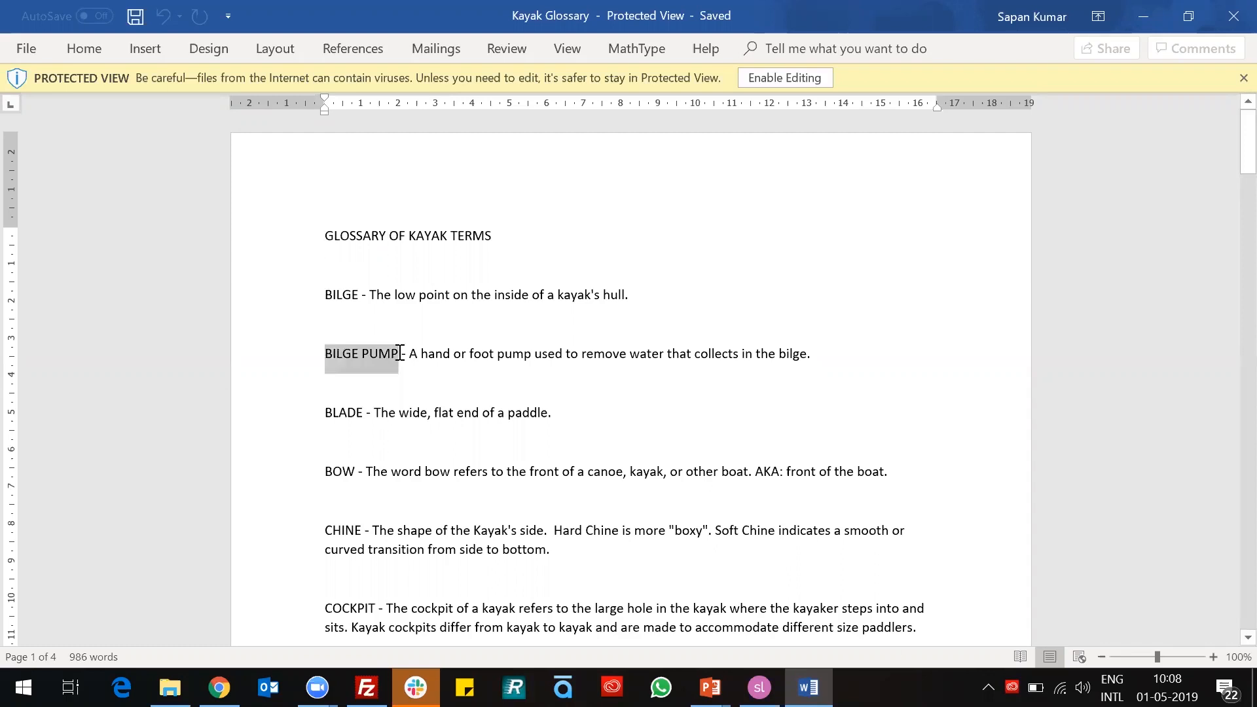
{"action": "key", "text": "alt+Tab"}
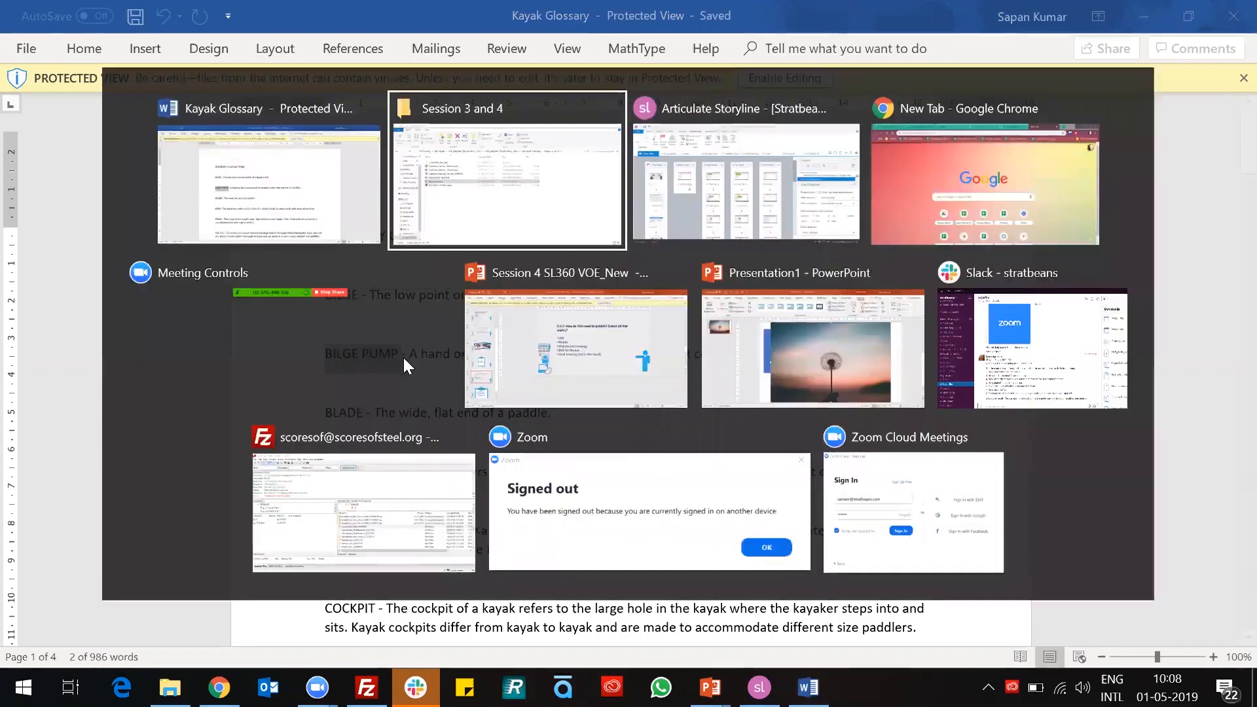
{"action": "key", "text": "alt+Tab"}
{"action": "key", "text": "alt+Tab"}
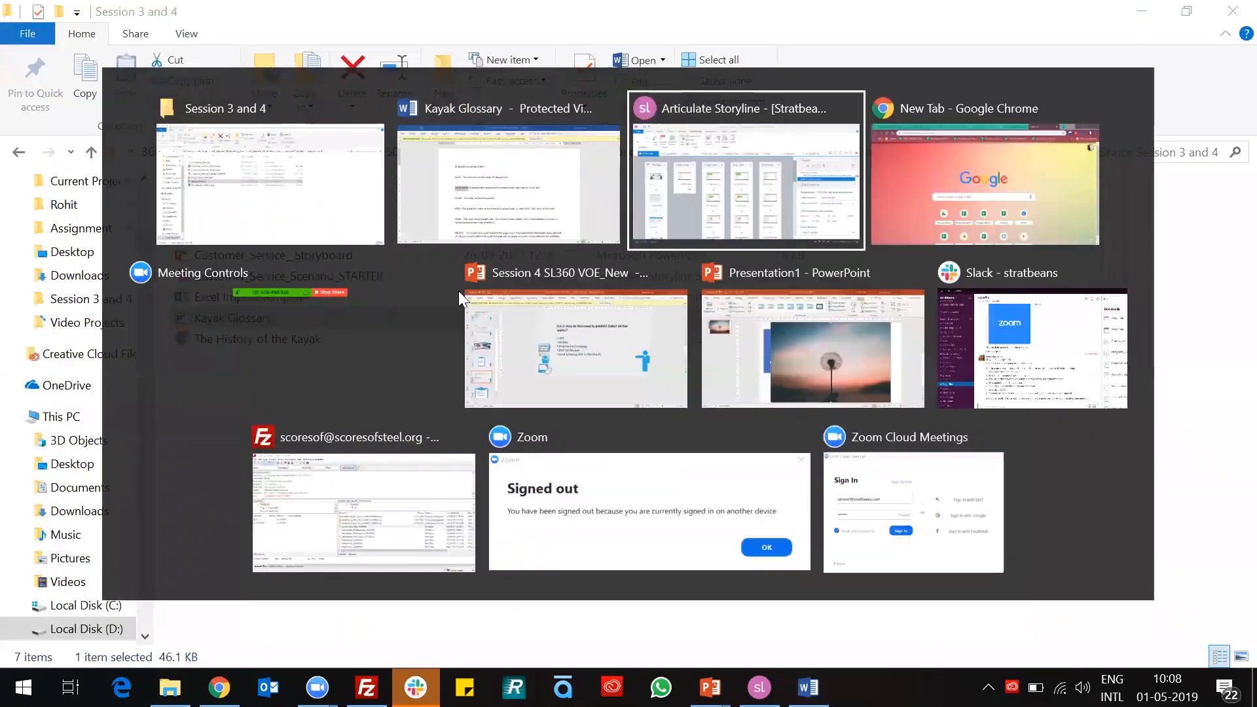
{"action": "key", "text": "ctrl+v"}
- Copy the definition "A hand or foot pump used to remove water that collects in the bilge." into the BILGE PUMP entry and save it
{"action": "key", "text": "alt+Tab"}
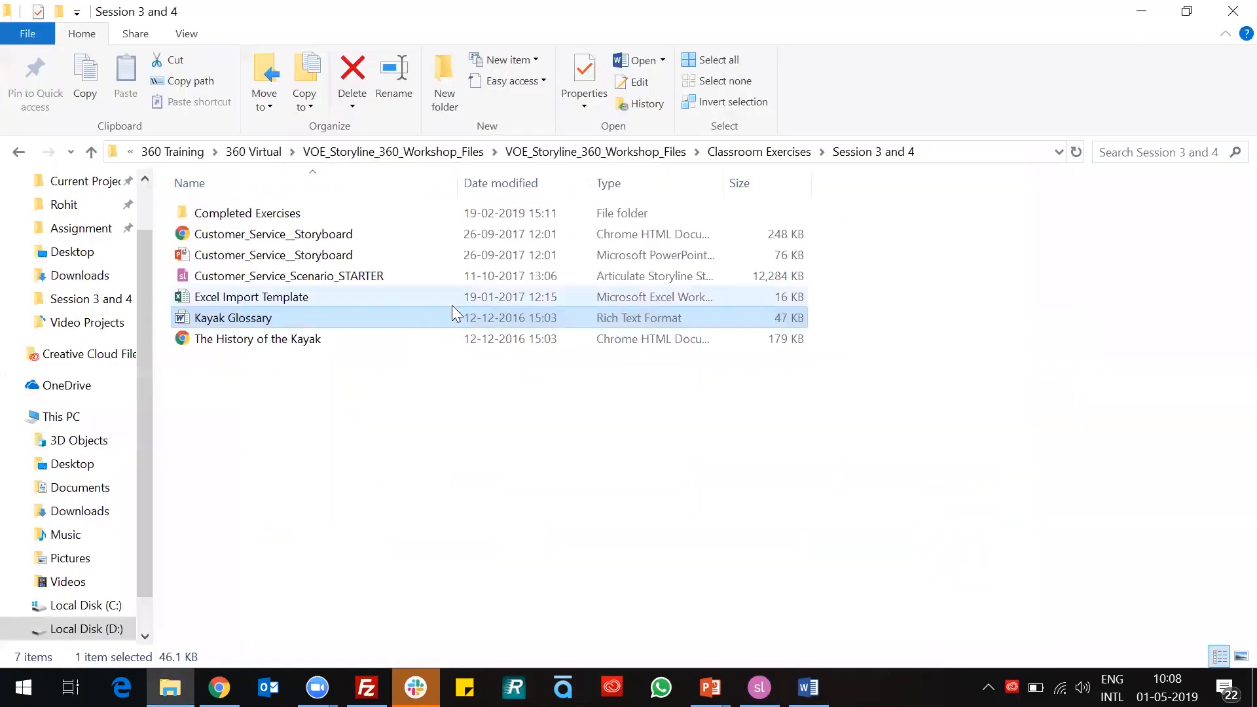
{"action": "key", "text": "alt+Tab"}
{"action": "key", "text": "alt+Tab"}
{"action": "left_click_drag", "start_coordinate": [409, 353], "coordinate": [811, 355]}
{"action": "key", "text": "ctrl+c"}
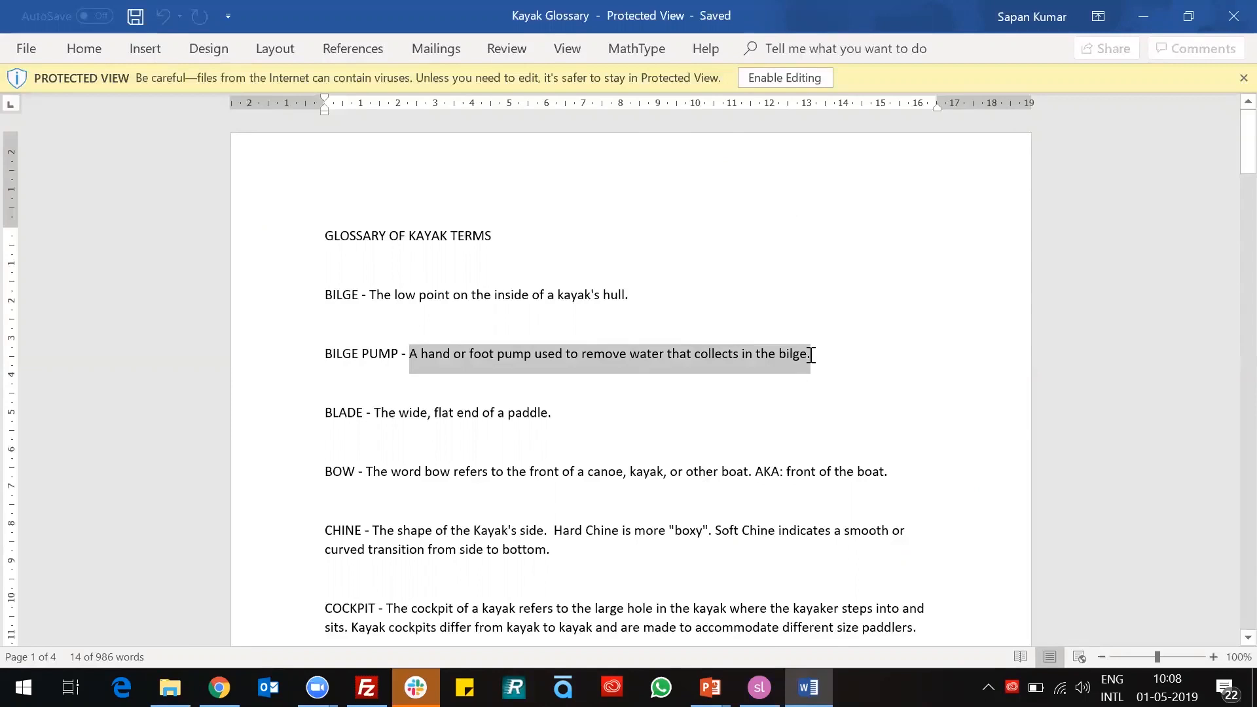
{"action": "key", "text": "alt+Tab"}
{"action": "left_click", "coordinate": [565, 338]}
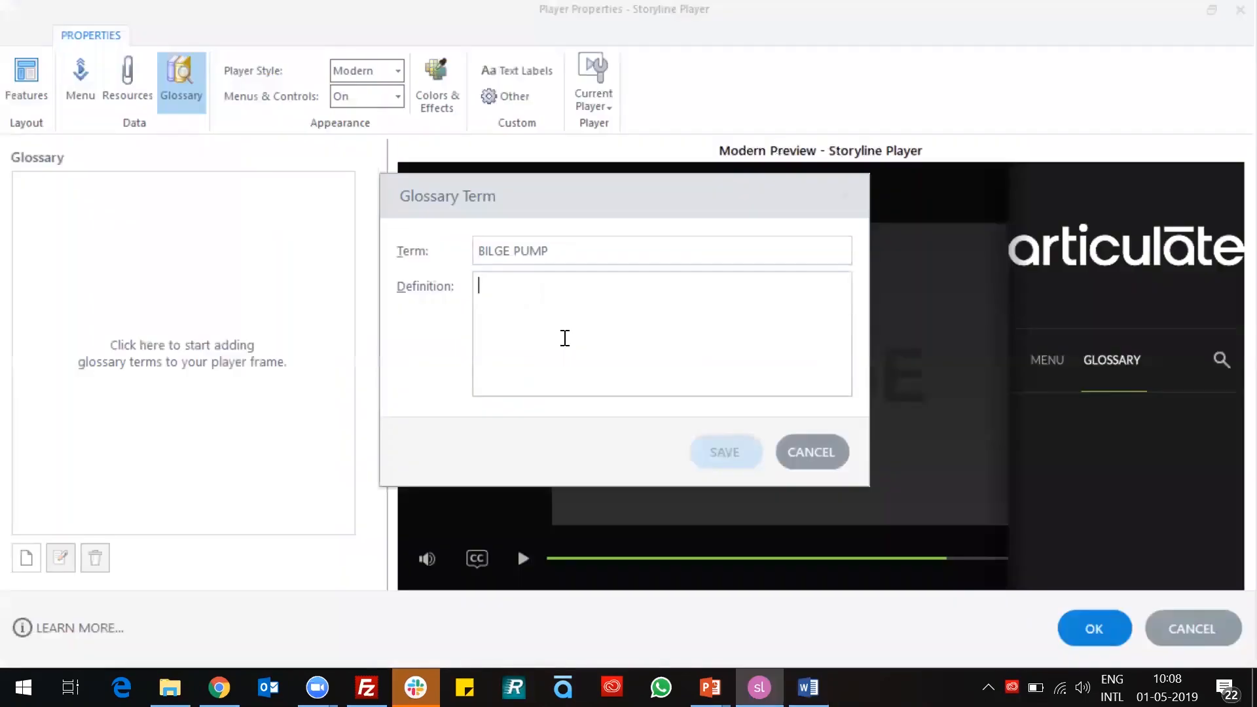
{"action": "key", "text": "ctrl+v"}
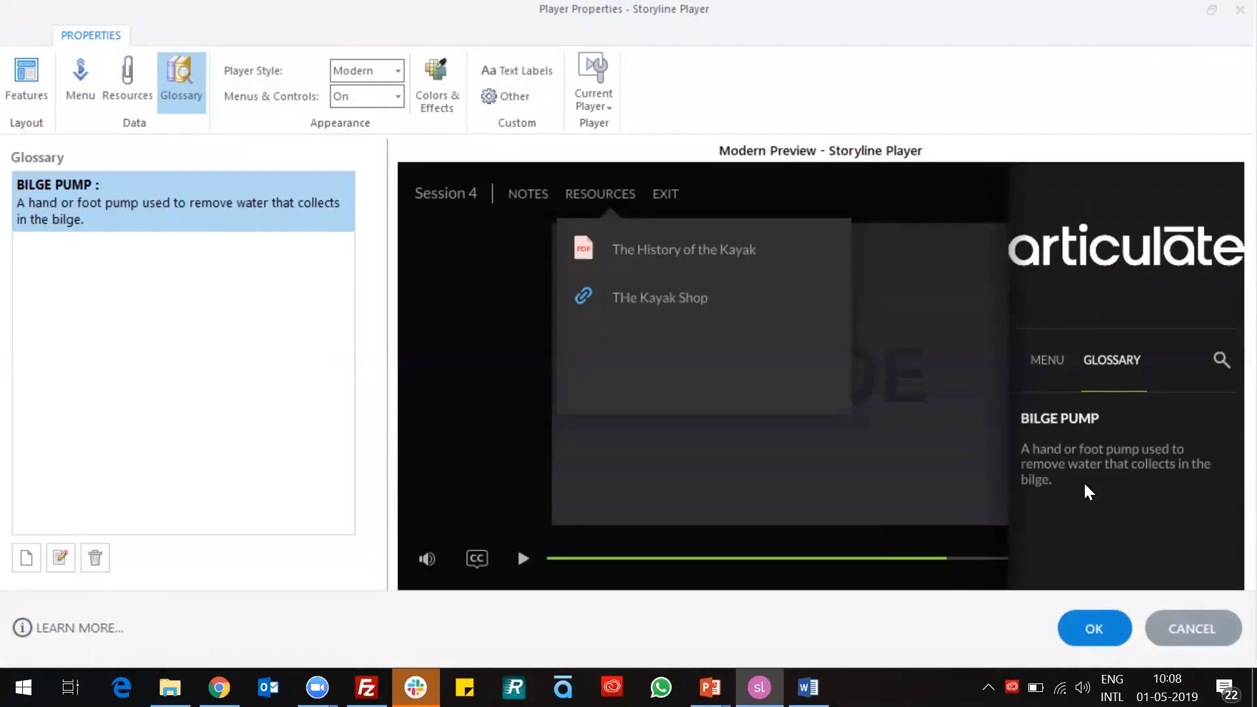
- Copy COCKPIT from the Kayak Glossary document as the term of a second glossary entry
{"action": "key", "text": "alt+Tab"}
{"action": "scroll", "coordinate": [340, 441], "scroll_direction": "down", "scroll_amount": 5}
{"action": "left_click_drag", "start_coordinate": [329, 371], "coordinate": [375, 373]}
{"action": "key", "text": "ctrl+c"}
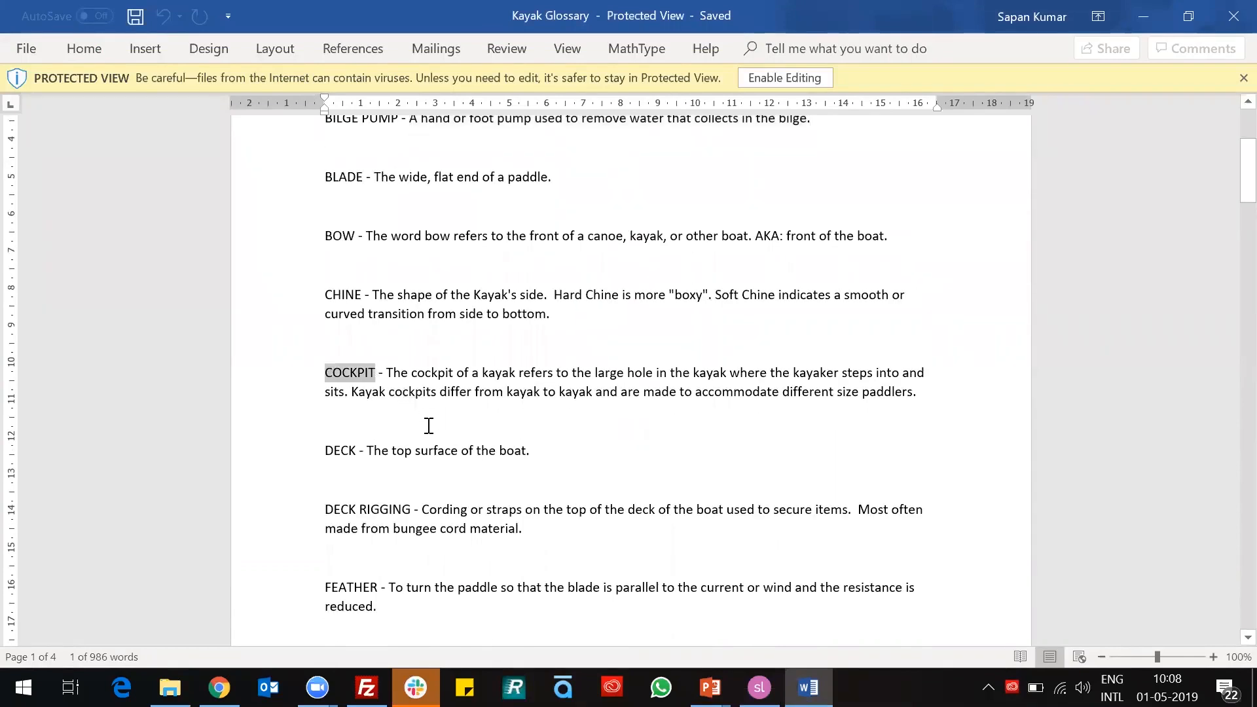
{"action": "key", "text": "alt+Tab"}
{"action": "left_click", "coordinate": [26, 558]}
{"action": "key", "text": "ctrl+v"}
- Copy the full two-sentence cockpit definition from the document into the COCKPIT entry and save it
{"action": "key", "text": "alt+Tab"}
{"action": "left_click_drag", "start_coordinate": [387, 373], "coordinate": [969, 401]}
{"action": "key", "text": "ctrl+c"}
{"action": "key", "text": "alt+Tab"}
{"action": "left_click", "coordinate": [601, 305]}
{"action": "key", "text": "ctrl+v"}
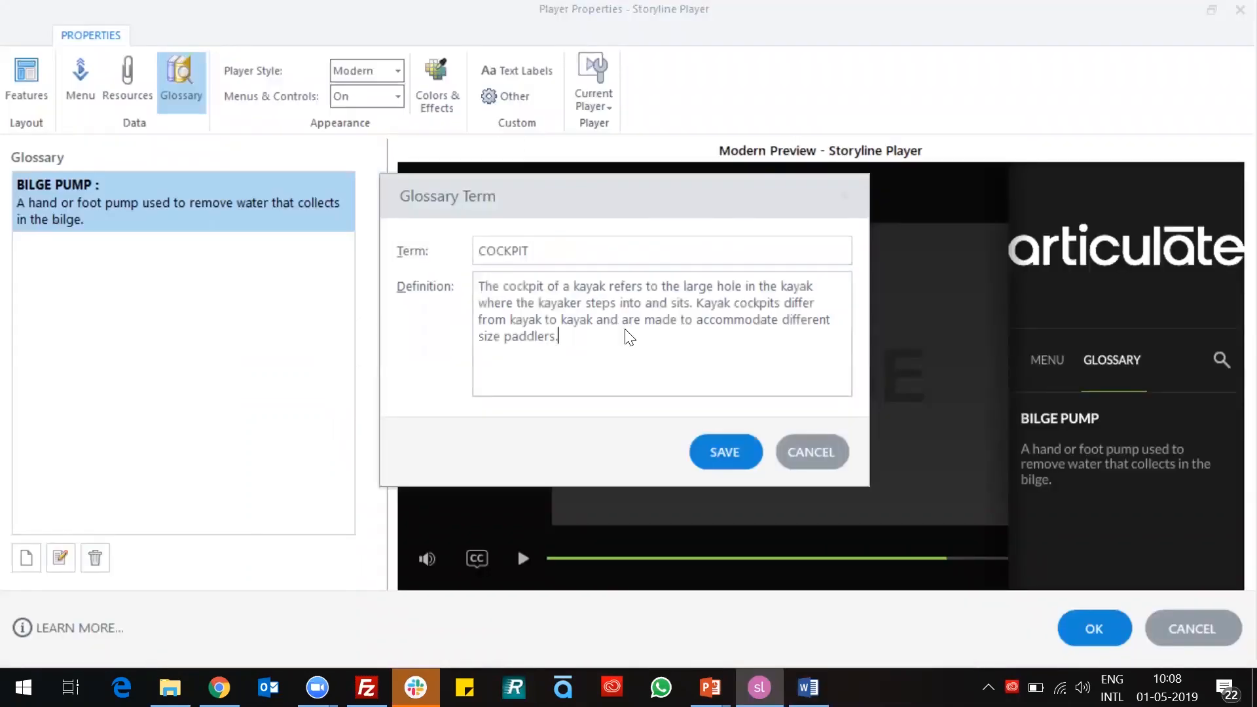
{"action": "left_click", "coordinate": [721, 461]}
- Examine the glossary entries and the search field in the player preview's sidebar
{"action": "scroll", "coordinate": [1064, 543], "scroll_direction": "down", "scroll_amount": 2}
{"action": "scroll", "coordinate": [1068, 524], "scroll_direction": "up", "scroll_amount": 2}
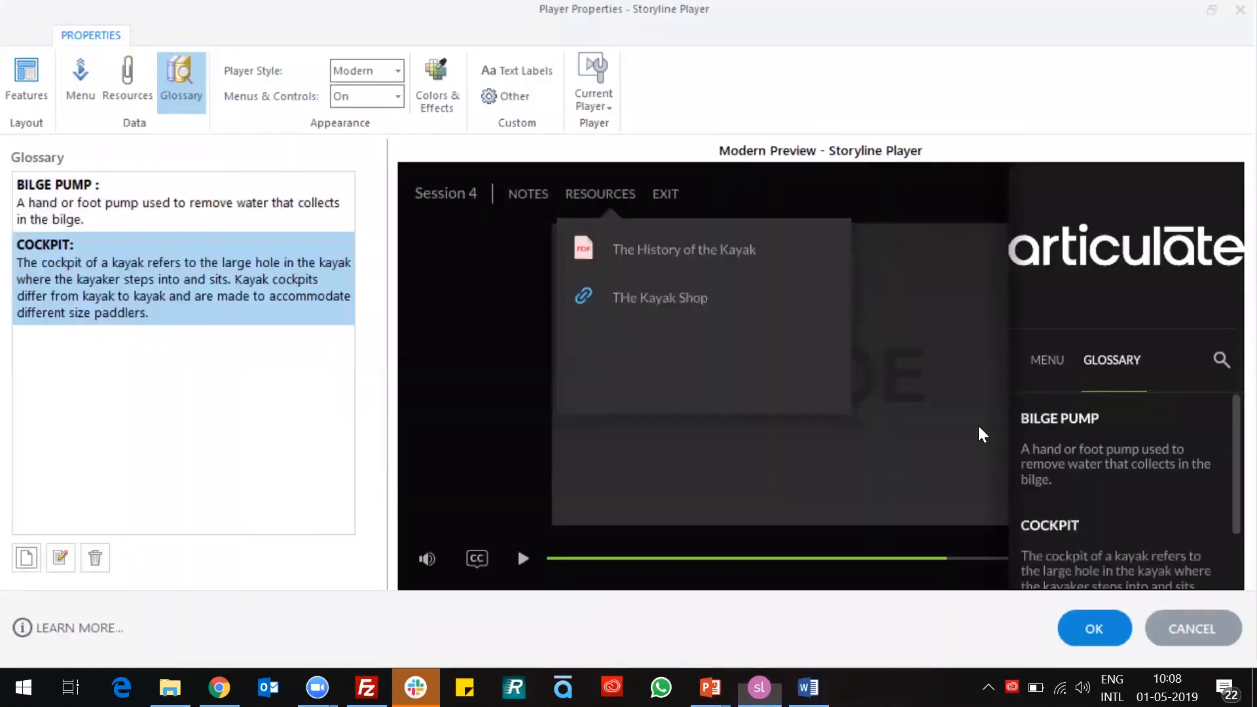
{"action": "left_click", "coordinate": [1220, 361]}
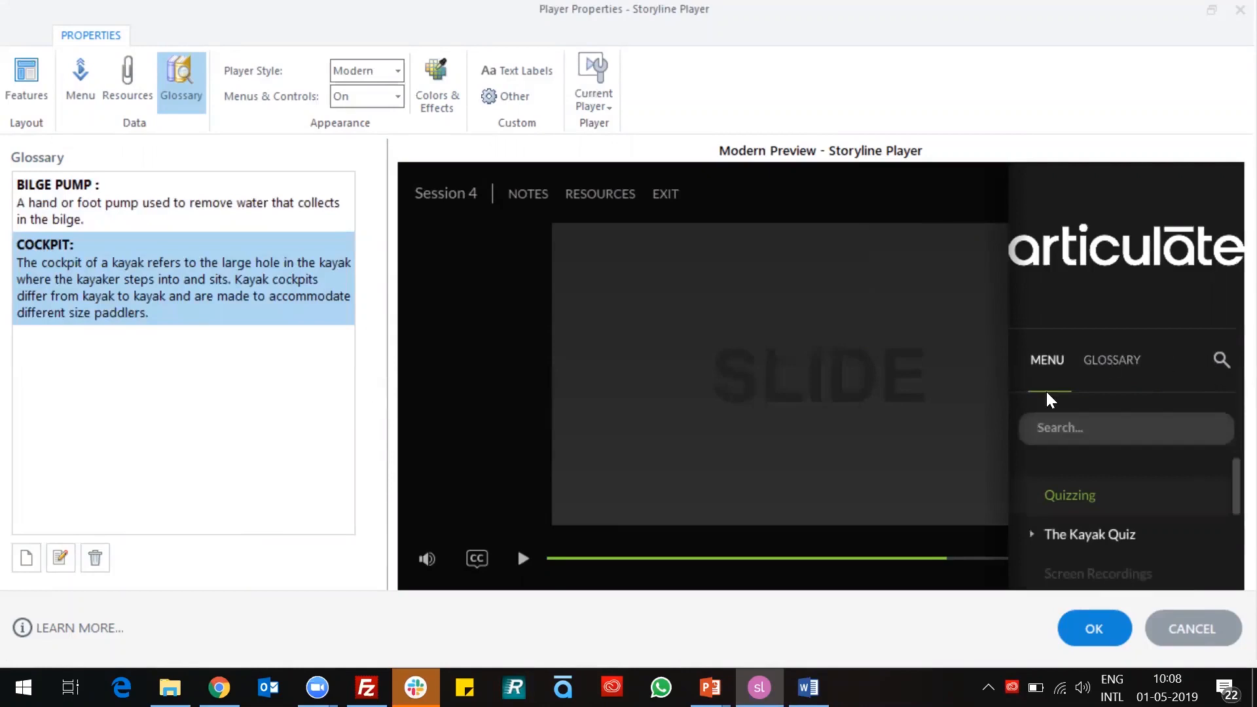
{"action": "left_click", "coordinate": [1113, 362]}
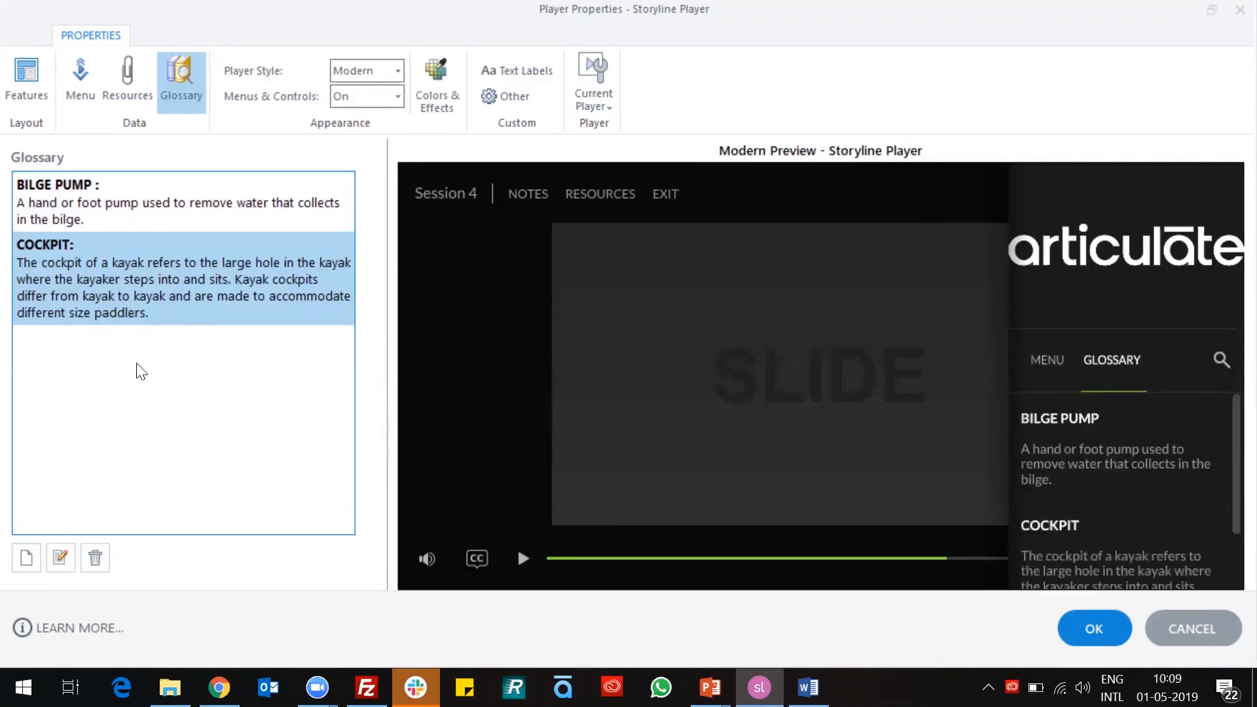
- Add a third glossary entry with the term WHITEWATER copied from the end of the Kayak Glossary document
{"action": "left_click", "coordinate": [26, 557]}
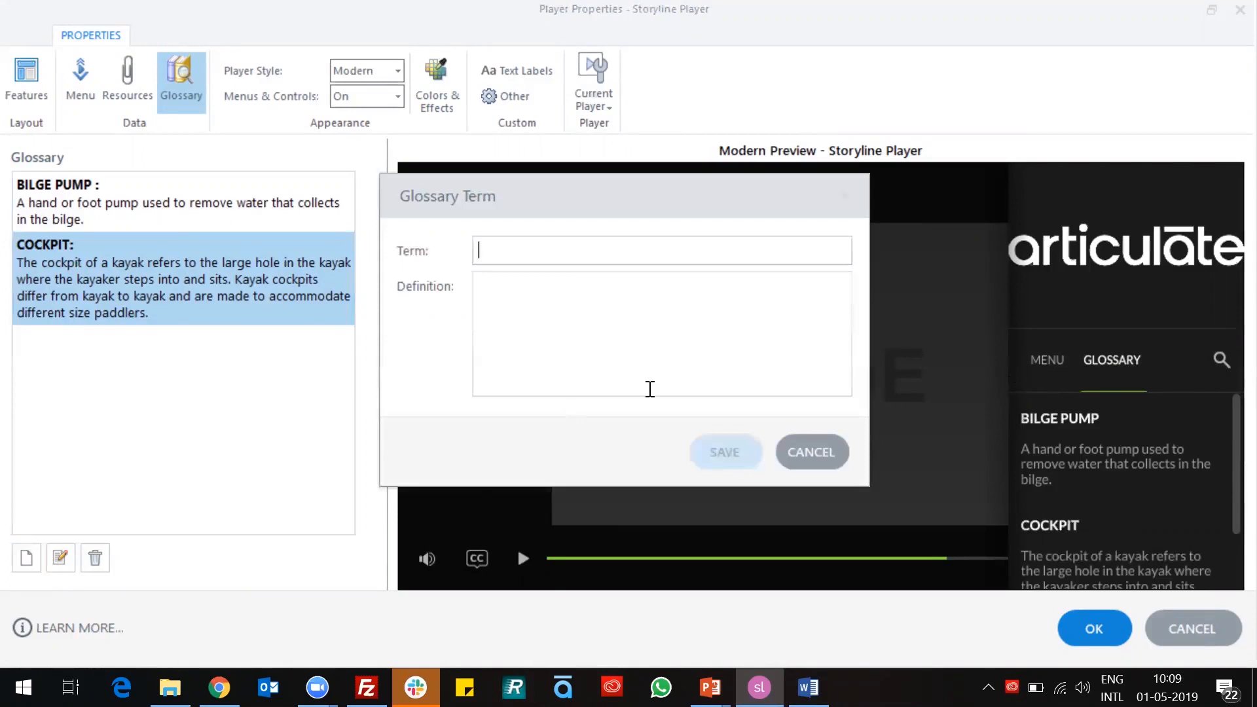
{"action": "key", "text": "alt+Tab"}
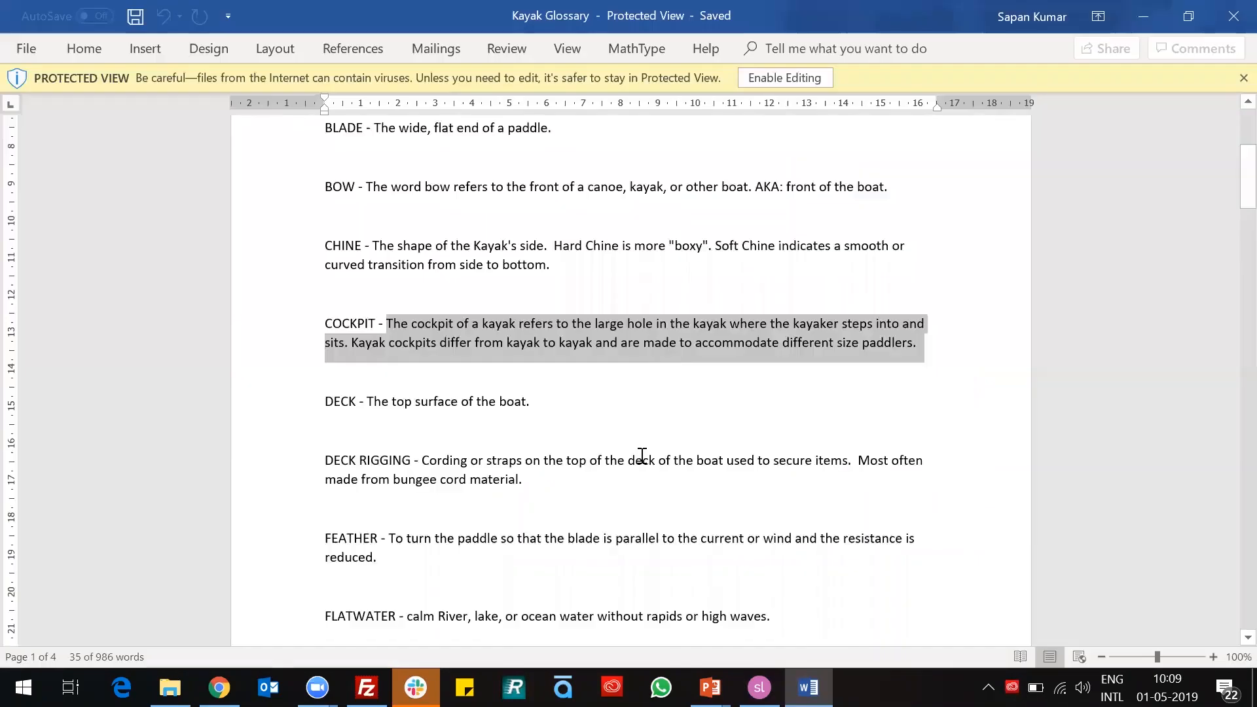
{"action": "scroll", "coordinate": [639, 455], "scroll_direction": "down", "scroll_amount": 10}
{"action": "scroll", "coordinate": [639, 460], "scroll_direction": "down", "scroll_amount": 20}
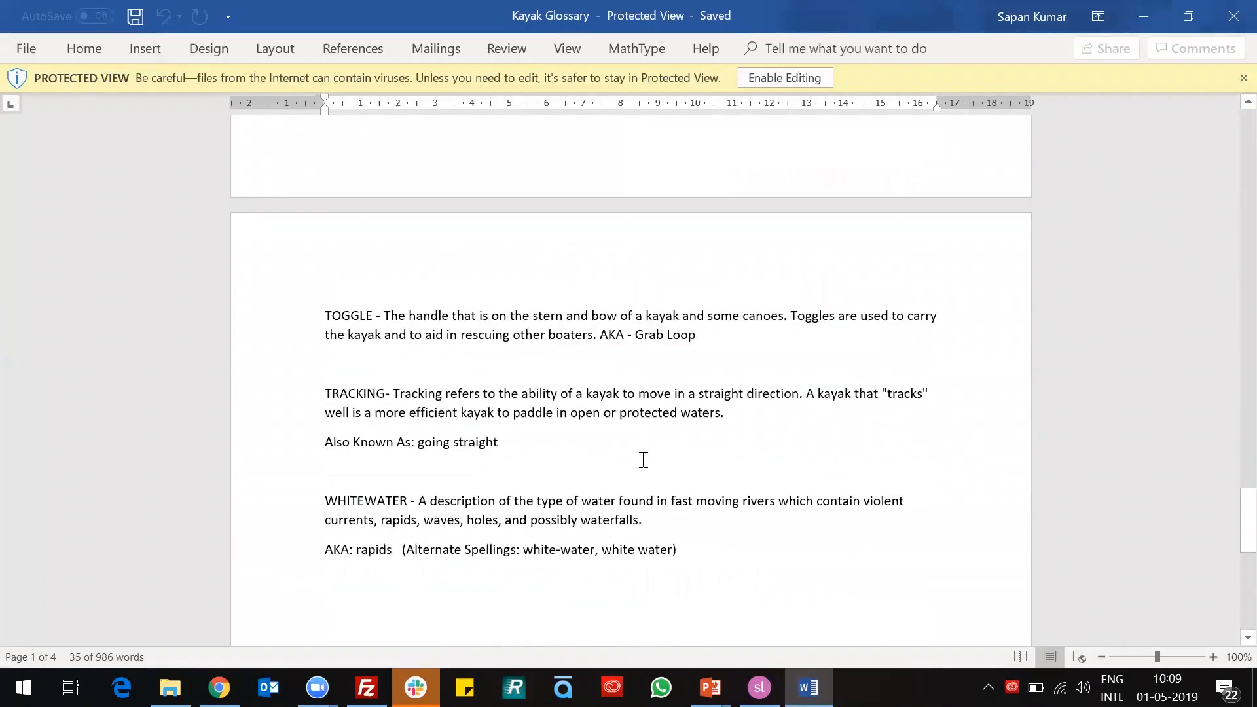
{"action": "scroll", "coordinate": [575, 438], "scroll_direction": "up", "scroll_amount": 10}
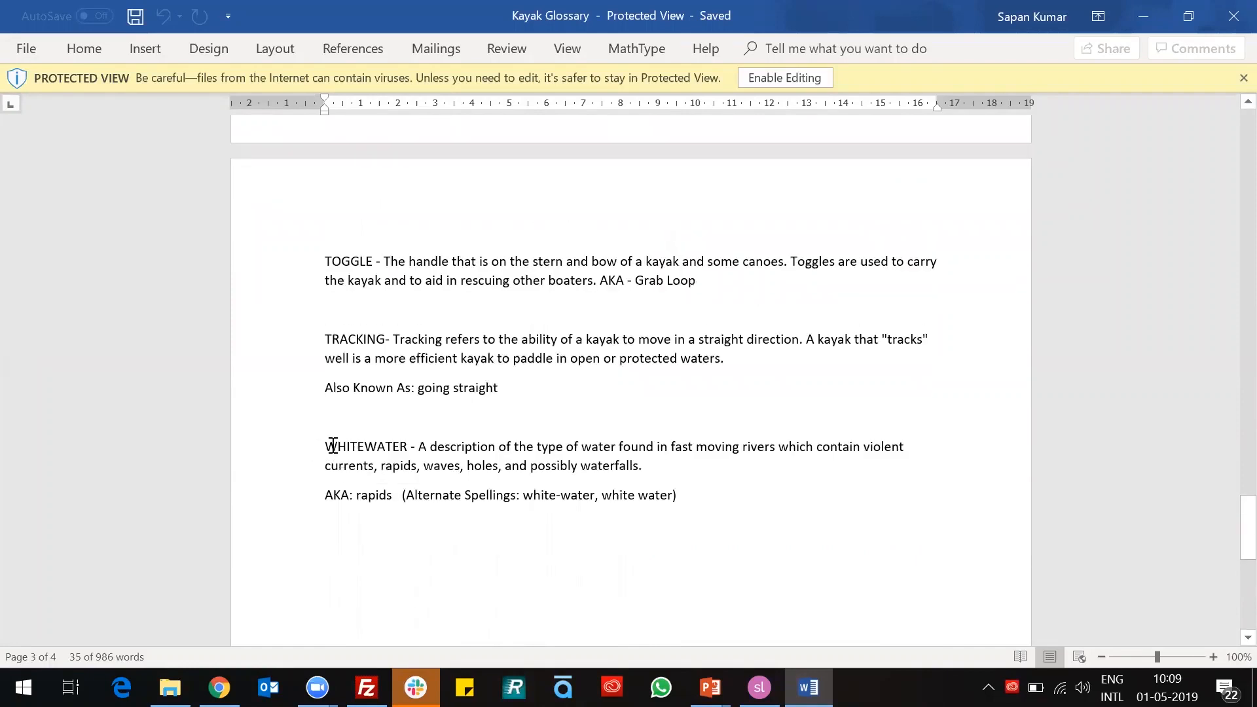
{"action": "left_click_drag", "start_coordinate": [326, 447], "coordinate": [408, 449]}
{"action": "key", "text": "ctrl+c"}
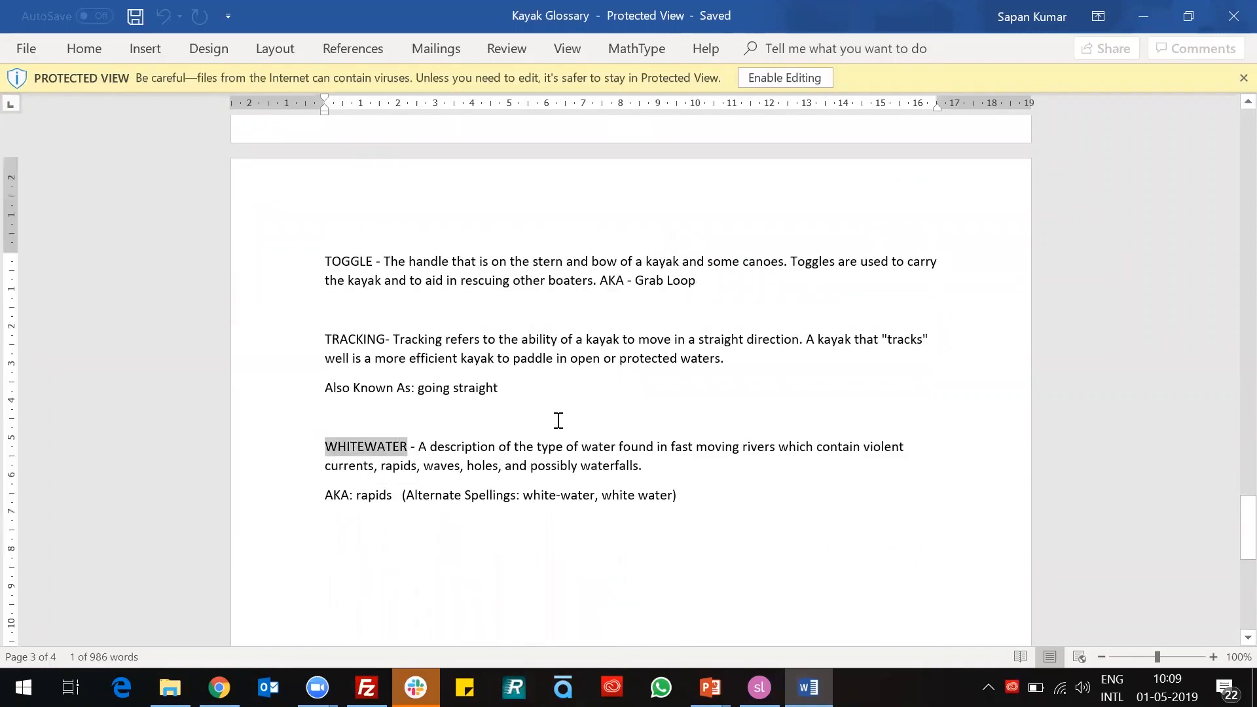
{"action": "key", "text": "alt+Tab"}
{"action": "key", "text": "ctrl+v"}
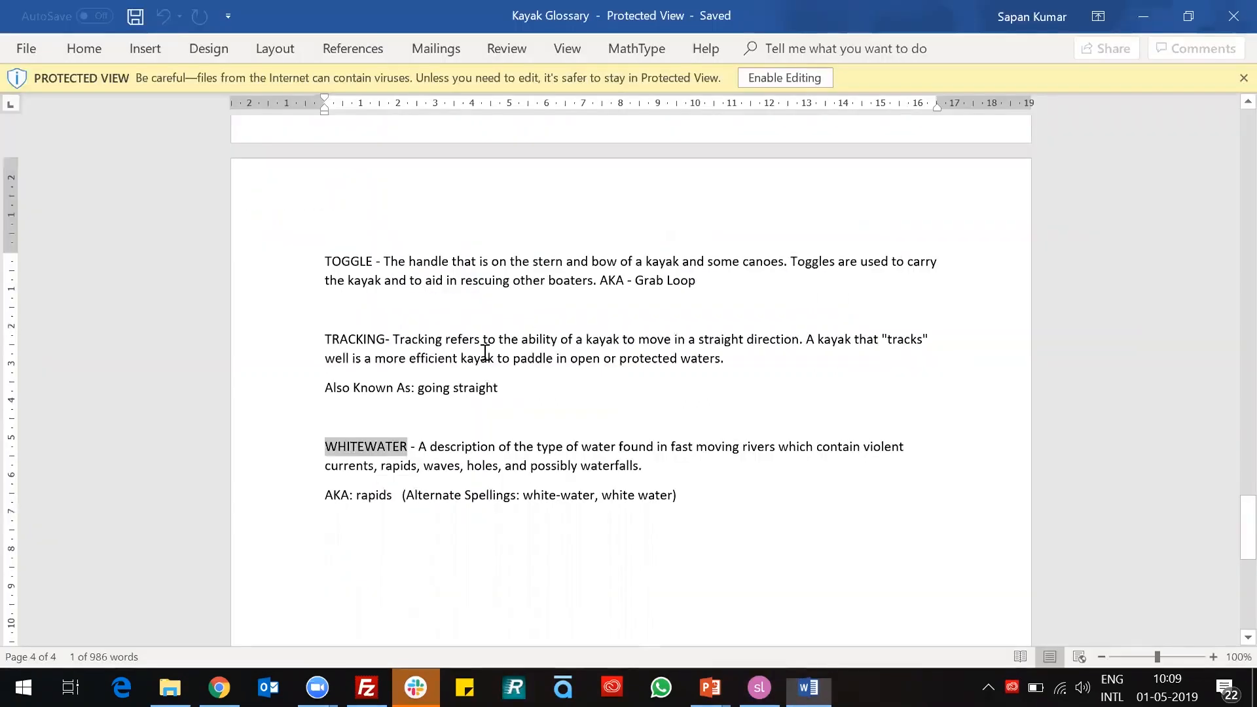
- Copy the whitewater definition through "possibly waterfalls.", without the AKA line, into the WHITEWATER entry and save it
{"action": "key", "text": "alt+Tab"}
{"action": "left_click_drag", "start_coordinate": [423, 447], "coordinate": [645, 465]}
{"action": "key", "text": "ctrl+c"}
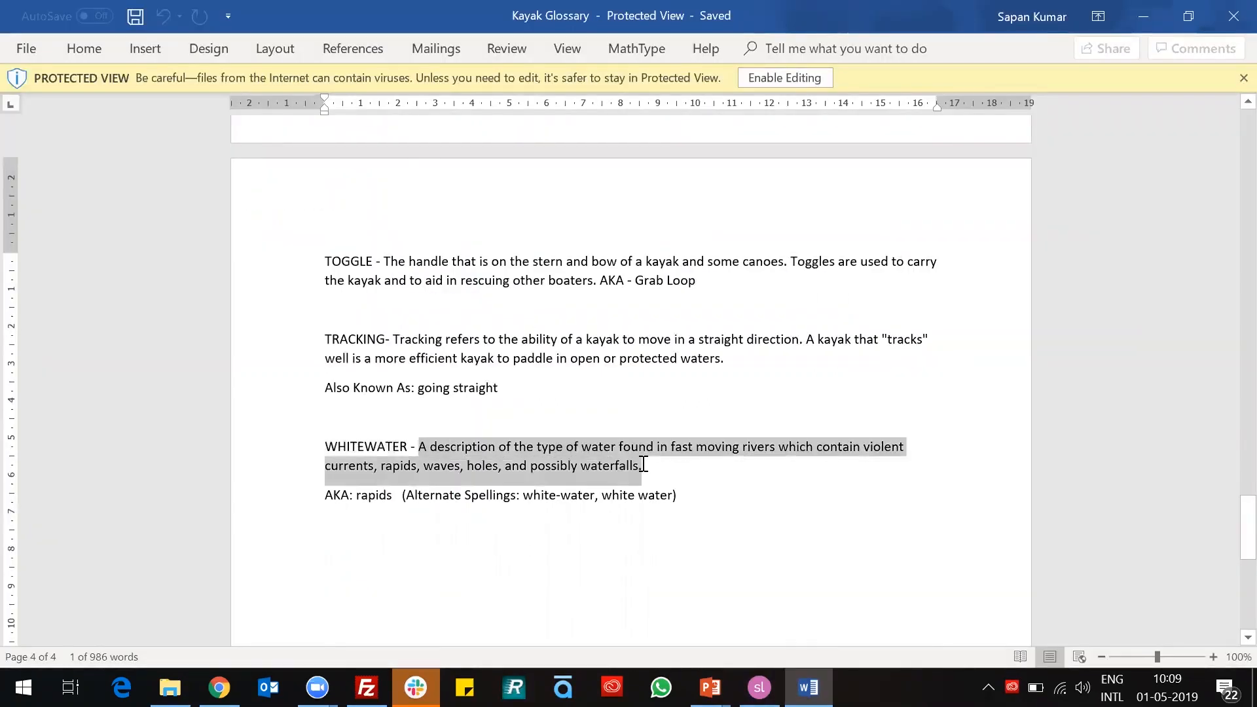
{"action": "key", "text": "alt+Tab"}
{"action": "left_click", "coordinate": [548, 388]}
{"action": "key", "text": "ctrl+v"}
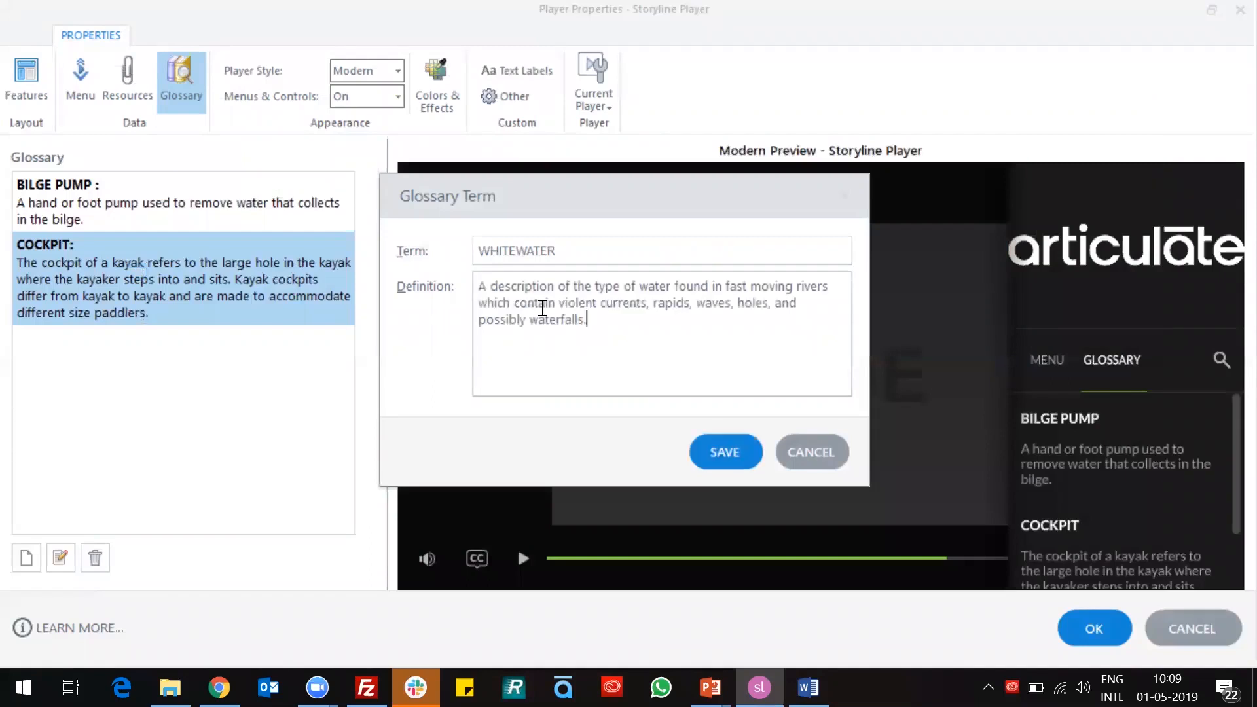
{"action": "left_click", "coordinate": [714, 449]}
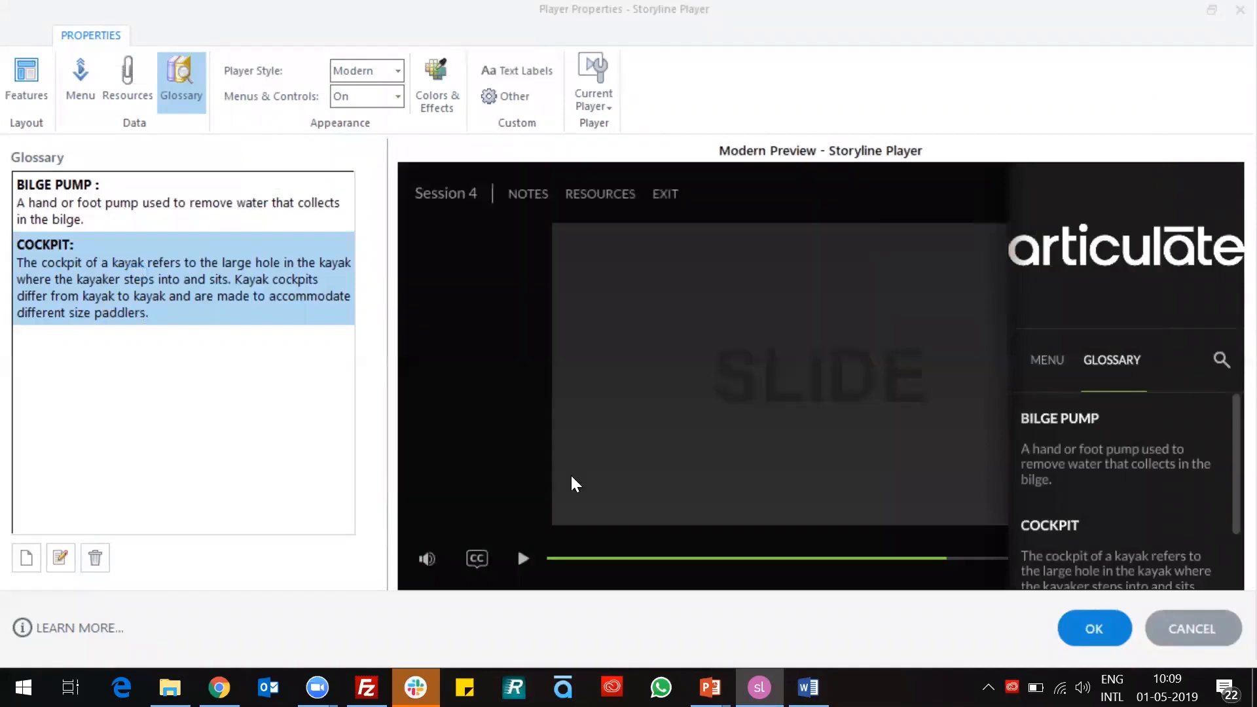
- Copy GRAB LOOP from the Kayak Glossary document as the term of a fourth glossary entry
{"action": "key", "text": "alt+Tab"}
{"action": "scroll", "coordinate": [419, 337], "scroll_direction": "up", "scroll_amount": 20}
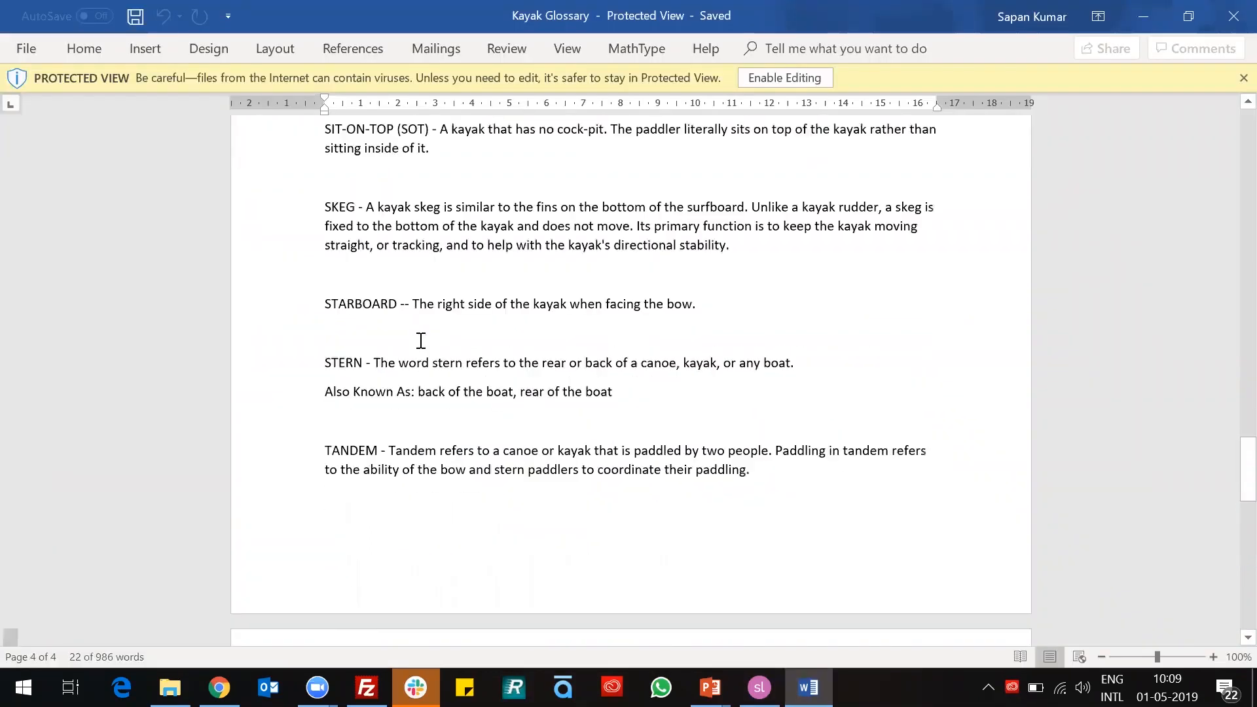
{"action": "scroll", "coordinate": [404, 327], "scroll_direction": "up", "scroll_amount": 7}
{"action": "left_click_drag", "start_coordinate": [325, 262], "coordinate": [397, 261]}
{"action": "key", "text": "ctrl+c"}
{"action": "key", "text": "alt+Tab"}
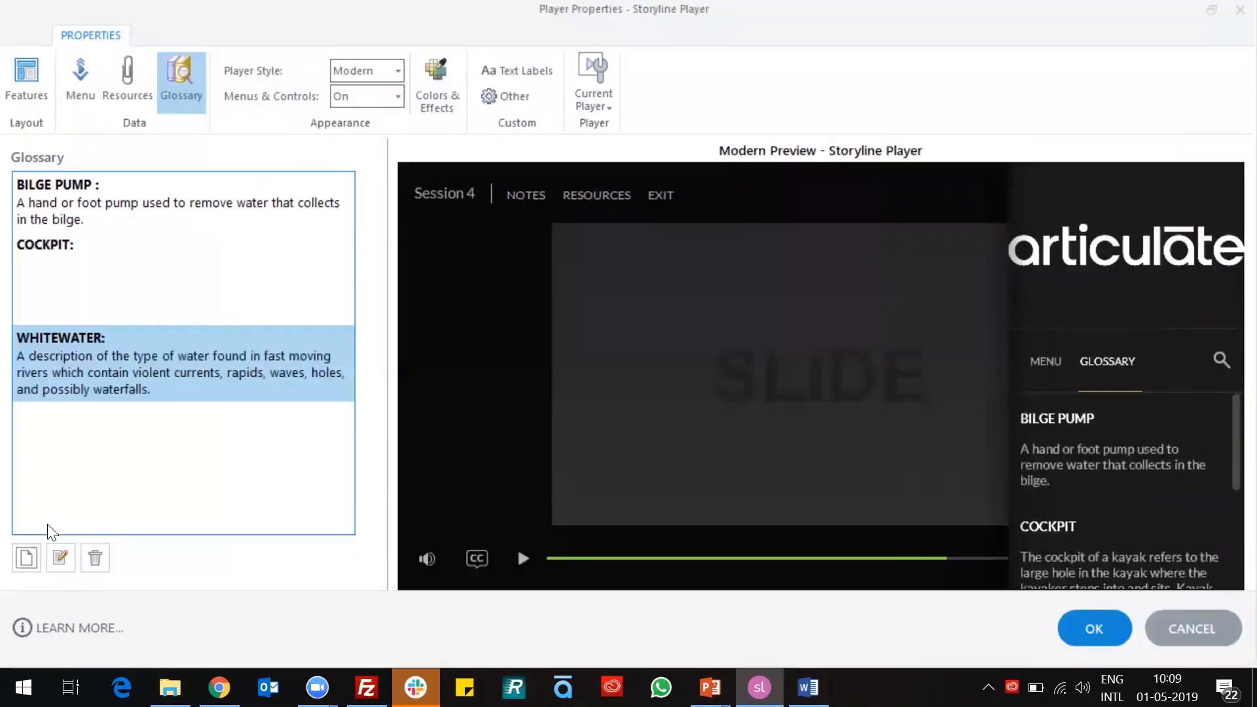
{"action": "left_click", "coordinate": [28, 557]}
{"action": "key", "text": "ctrl+v"}
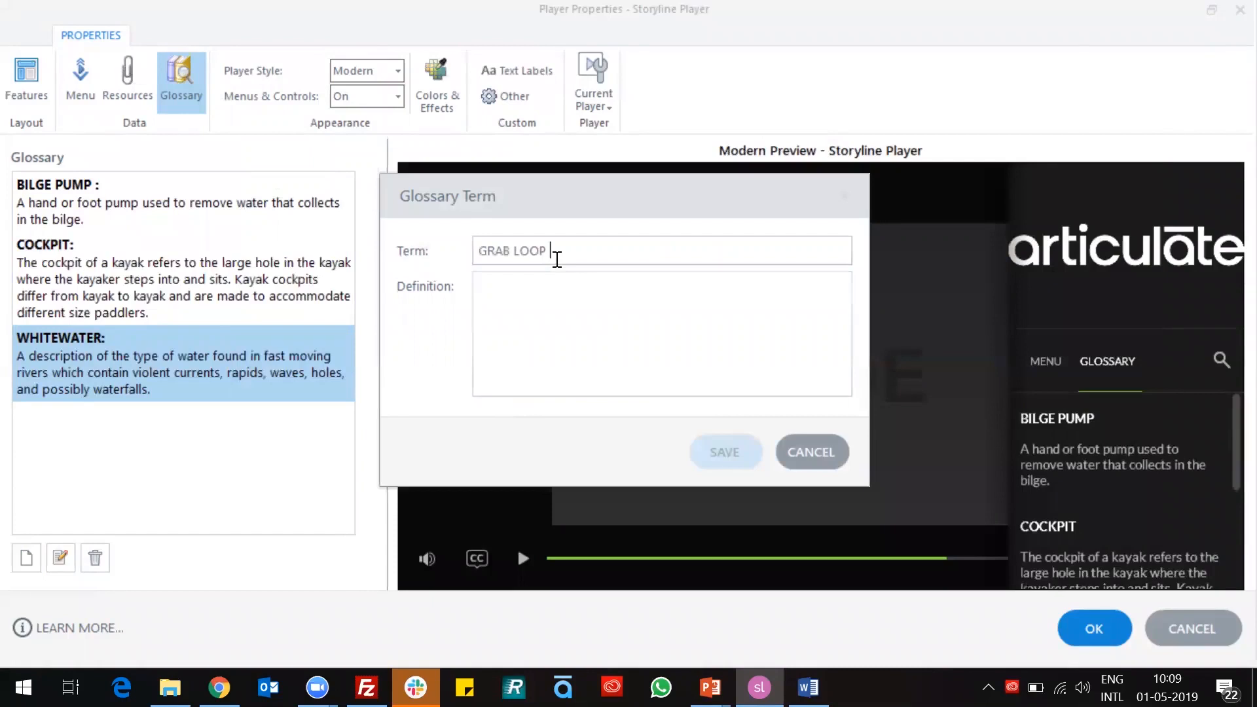
- Copy the grab loop definition through "AKA - Toggle" into the GRAB LOOP entry, save it and check the glossary in the player preview
{"action": "key", "text": "alt+Tab"}
{"action": "left_click_drag", "start_coordinate": [407, 261], "coordinate": [427, 302]}
{"action": "key", "text": "ctrl+c"}
{"action": "key", "text": "alt+Tab"}
{"action": "left_click", "coordinate": [544, 336]}
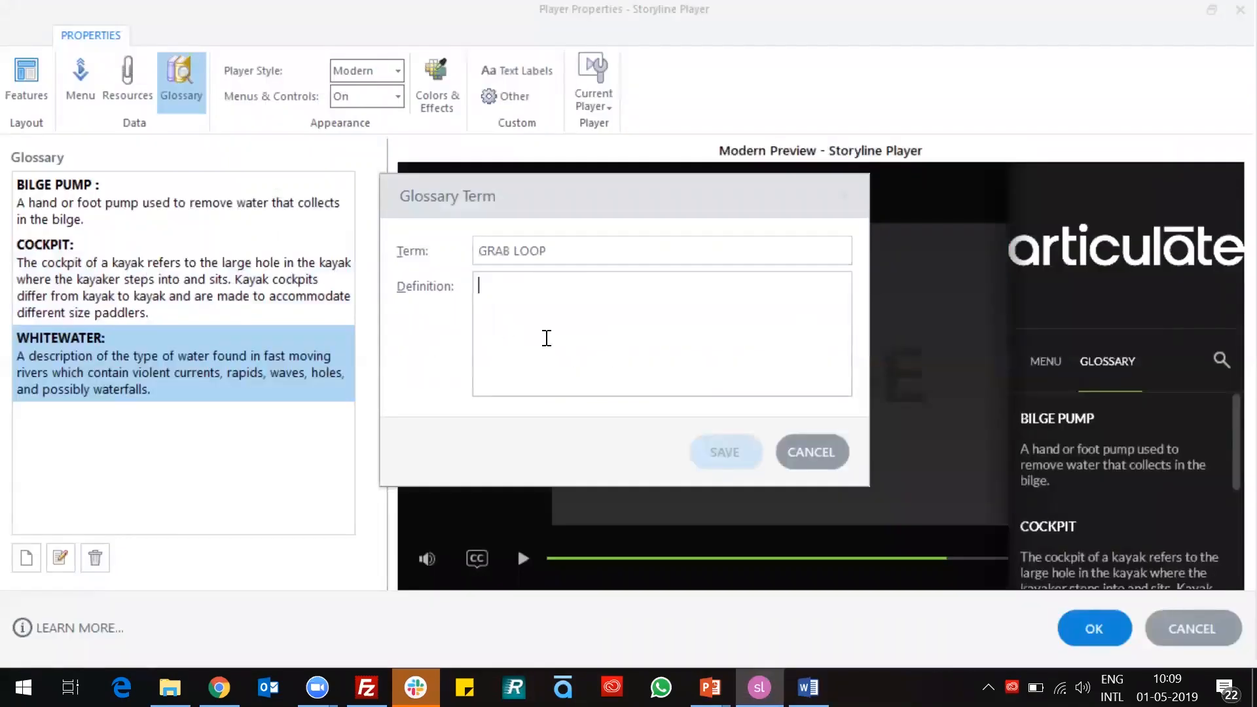
{"action": "key", "text": "ctrl+v"}
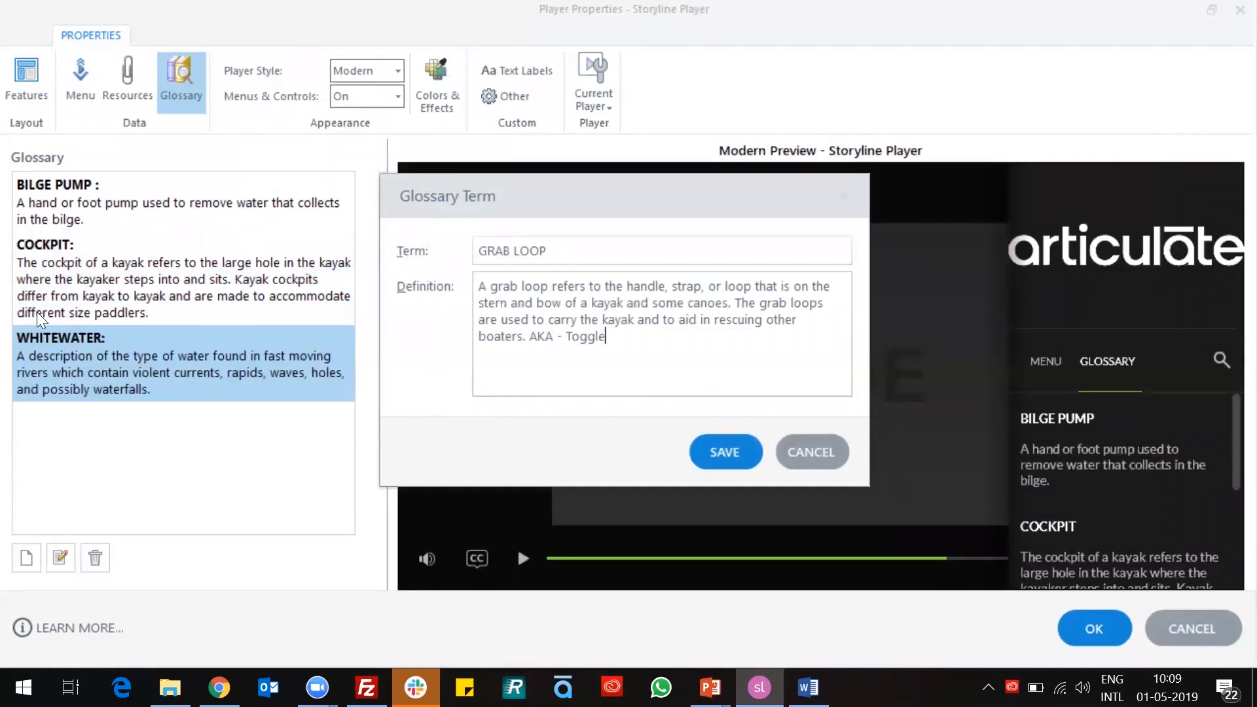
{"action": "left_click", "coordinate": [745, 441]}
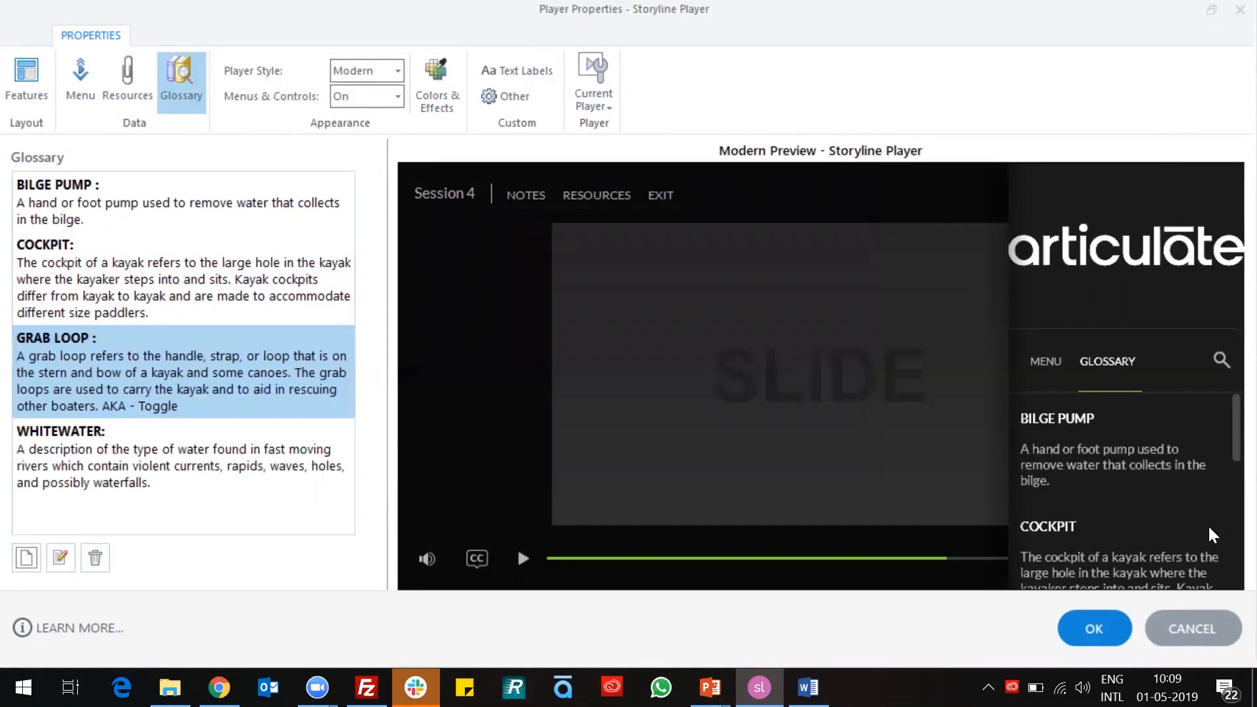
{"action": "scroll", "coordinate": [1100, 490], "scroll_direction": "down", "scroll_amount": 5}
{"action": "scroll", "coordinate": [1100, 497], "scroll_direction": "down", "scroll_amount": 1}
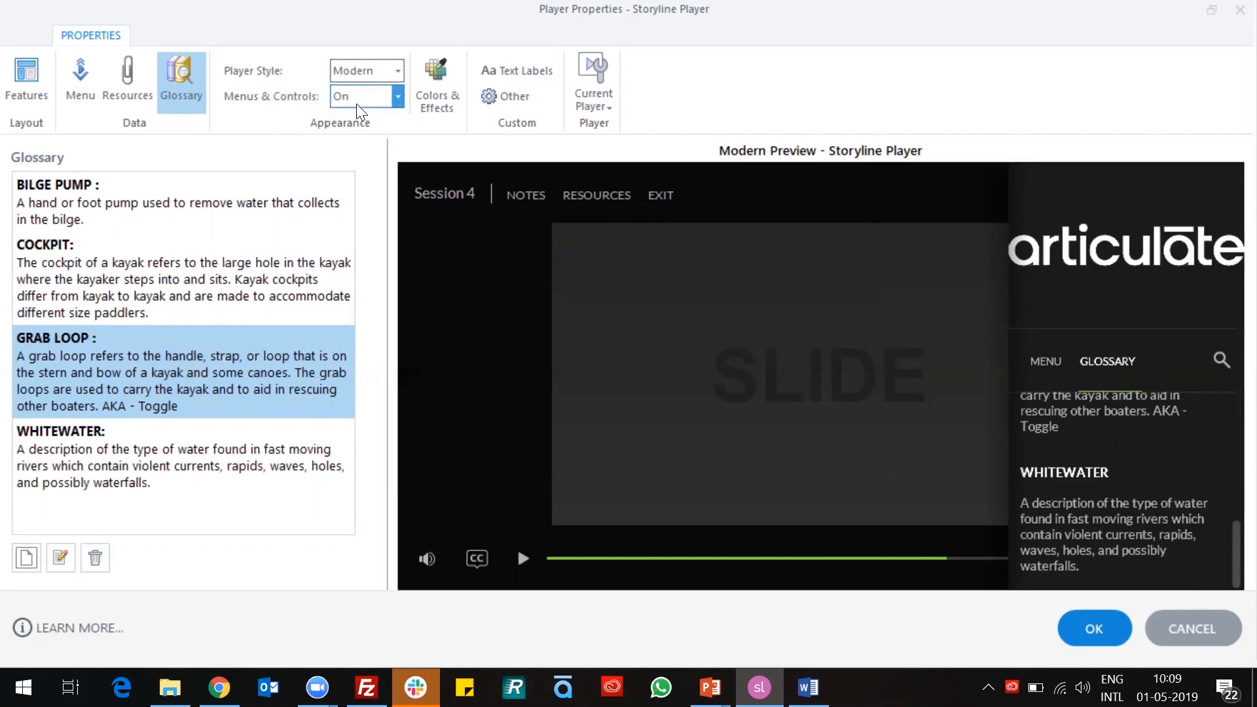
- Compare the Dark and Light player themes with the preview's sidebar open, and switch the player to Light
{"action": "left_click", "coordinate": [449, 64]}
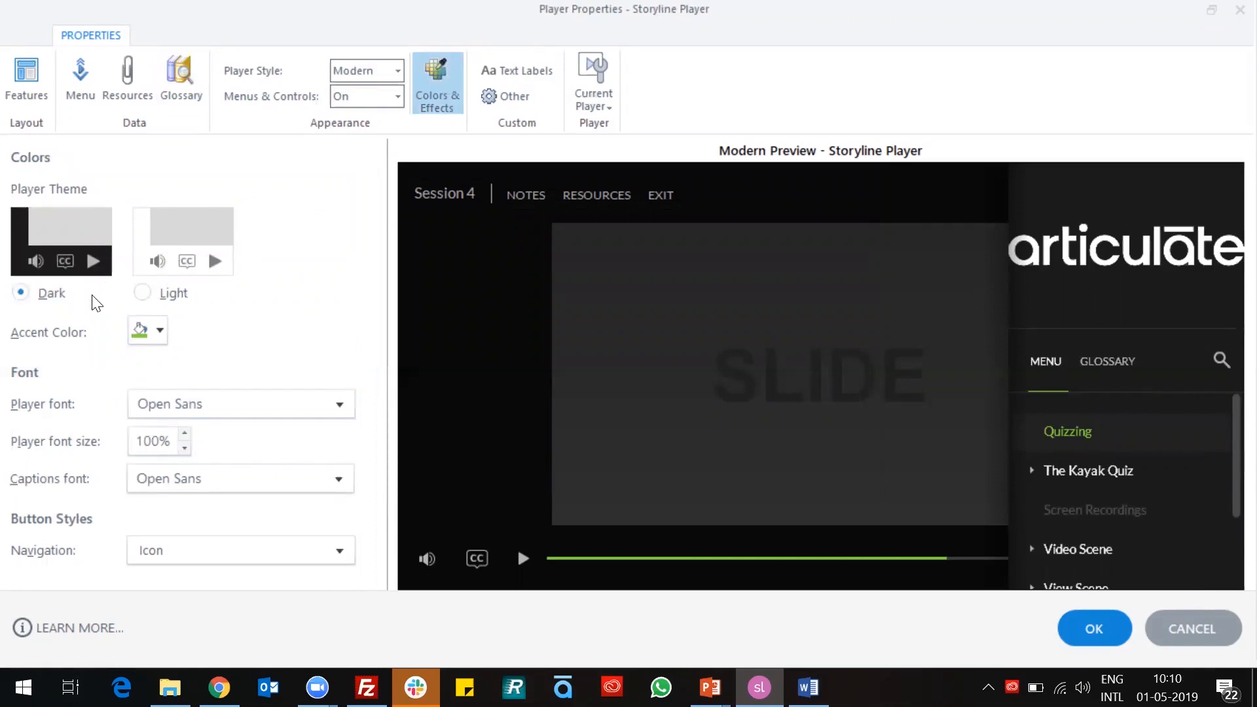
{"action": "left_click", "coordinate": [155, 295]}
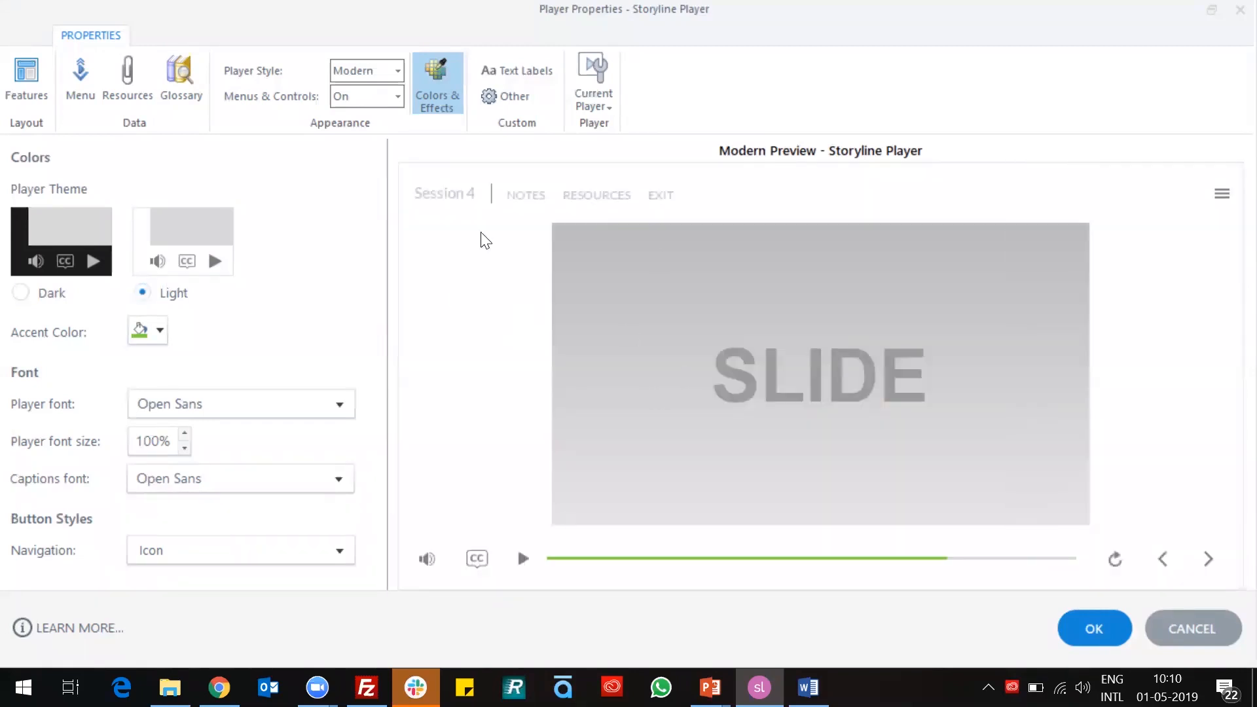
{"action": "left_click", "coordinate": [54, 296]}
{"action": "left_click", "coordinate": [1222, 196]}
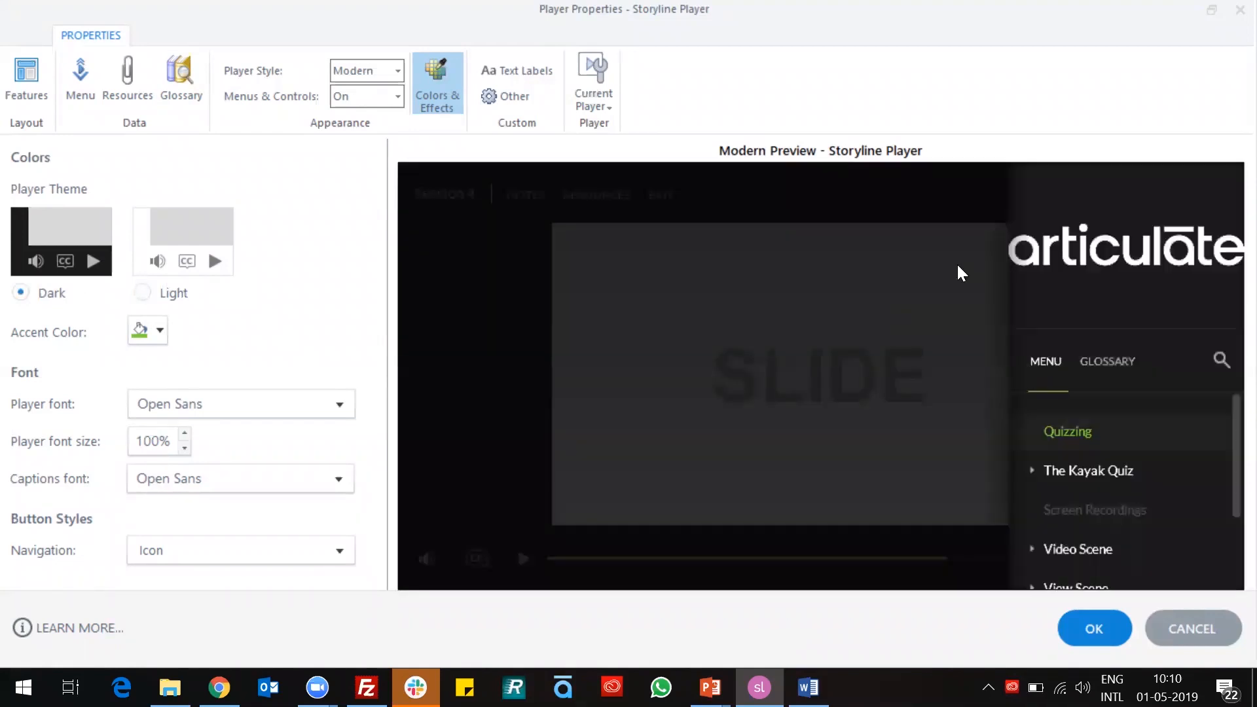
{"action": "left_click", "coordinate": [828, 317]}
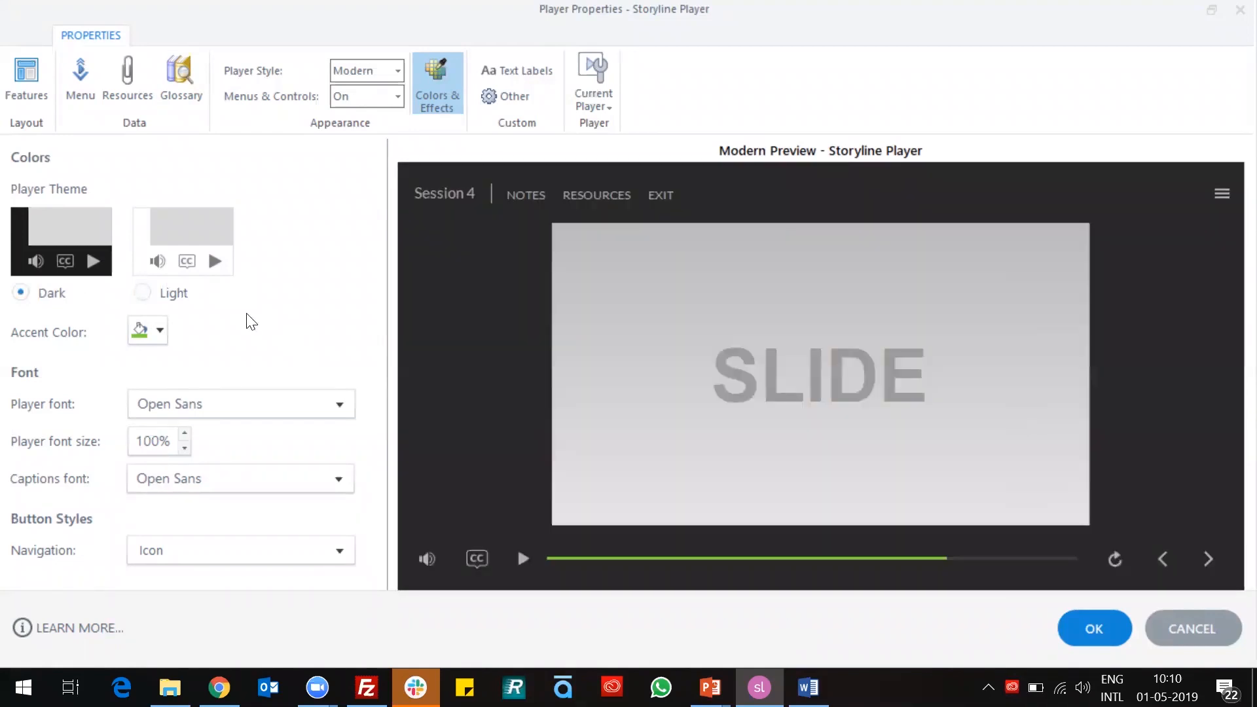
{"action": "left_click", "coordinate": [169, 294]}
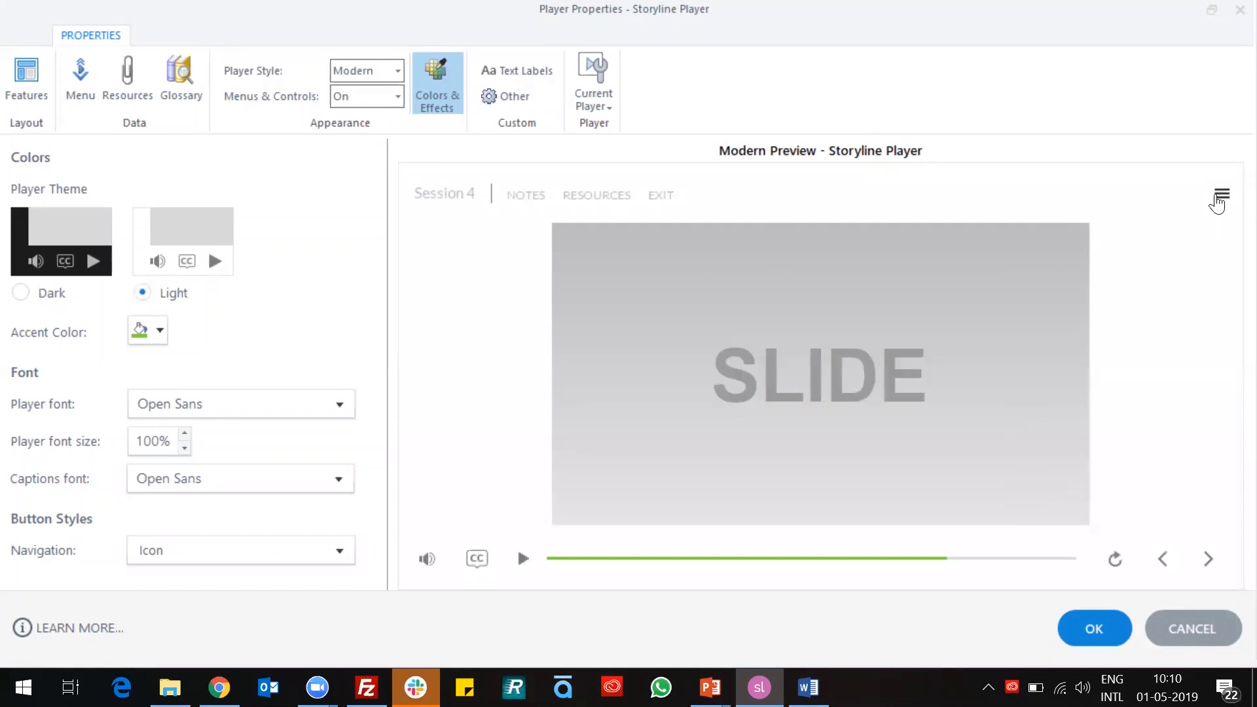
{"action": "left_click", "coordinate": [1221, 195]}
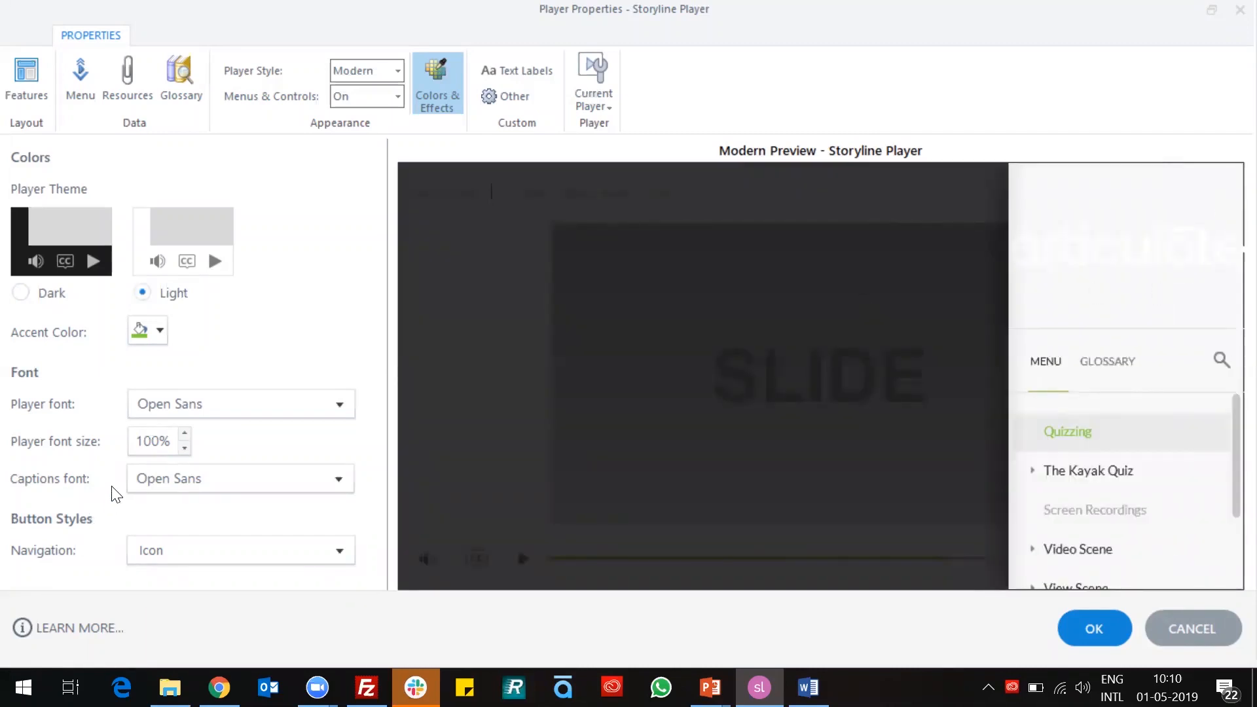
- Replace the player logo with the black Articulate logo and check it in the preview's sidebar
{"action": "left_click", "coordinate": [19, 93]}
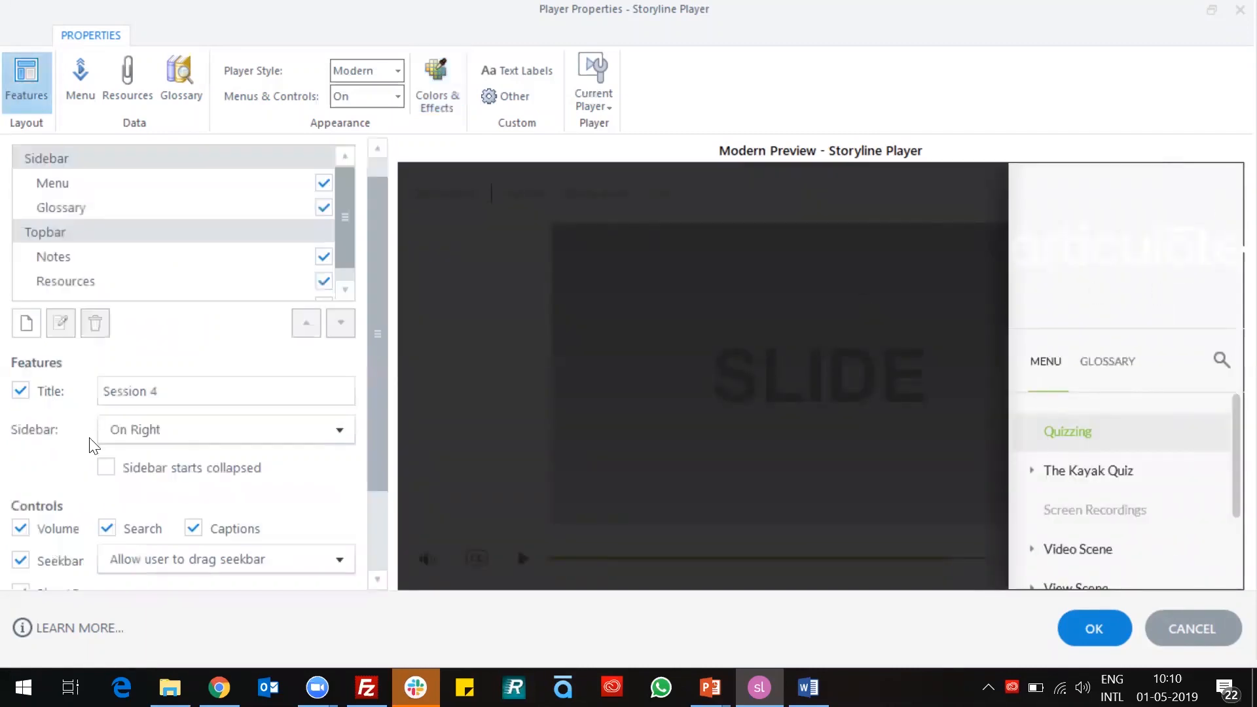
{"action": "scroll", "coordinate": [90, 445], "scroll_direction": "down", "scroll_amount": 3}
{"action": "left_click", "coordinate": [145, 510]}
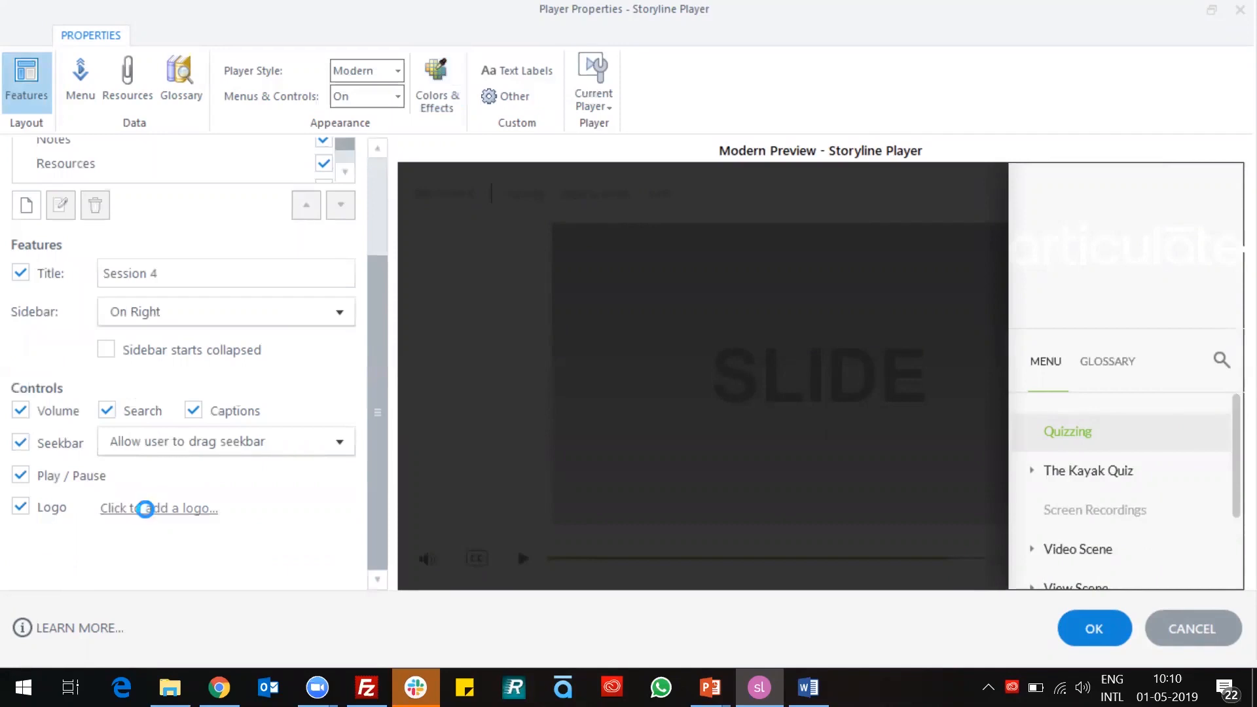
{"action": "left_click", "coordinate": [425, 185]}
{"action": "left_click", "coordinate": [560, 508]}
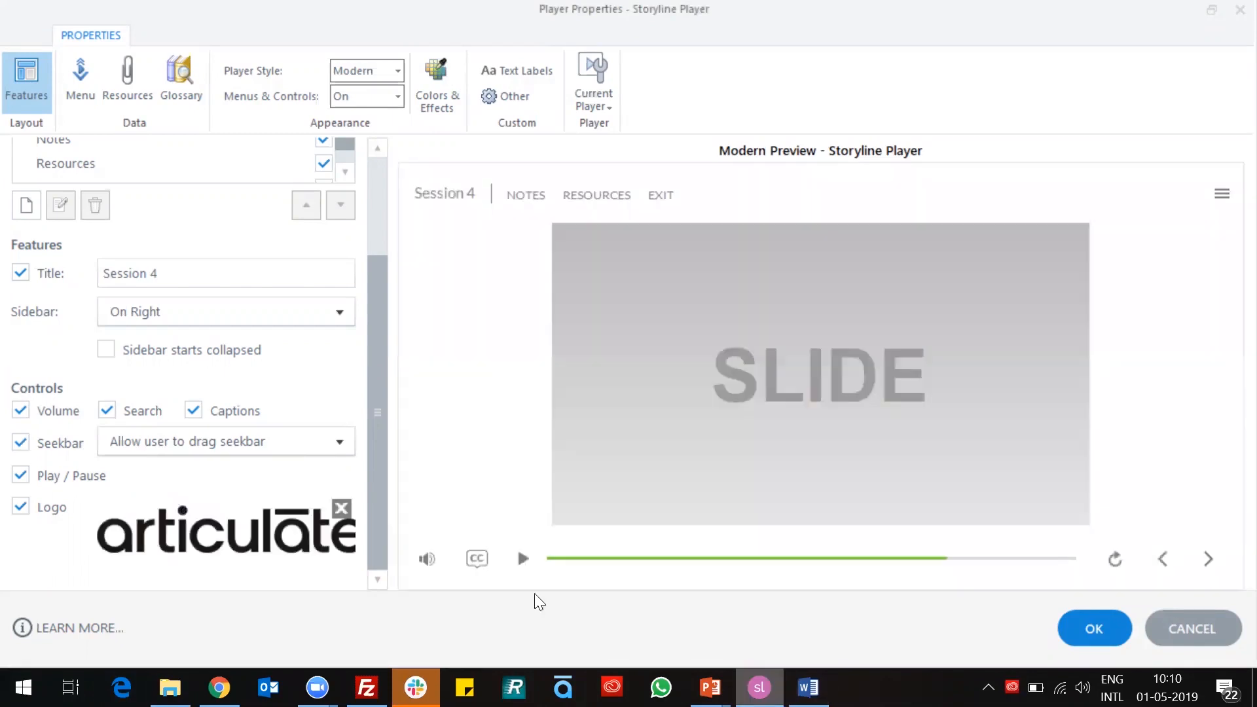
{"action": "left_click", "coordinate": [1223, 200]}
{"action": "left_click", "coordinate": [913, 299]}
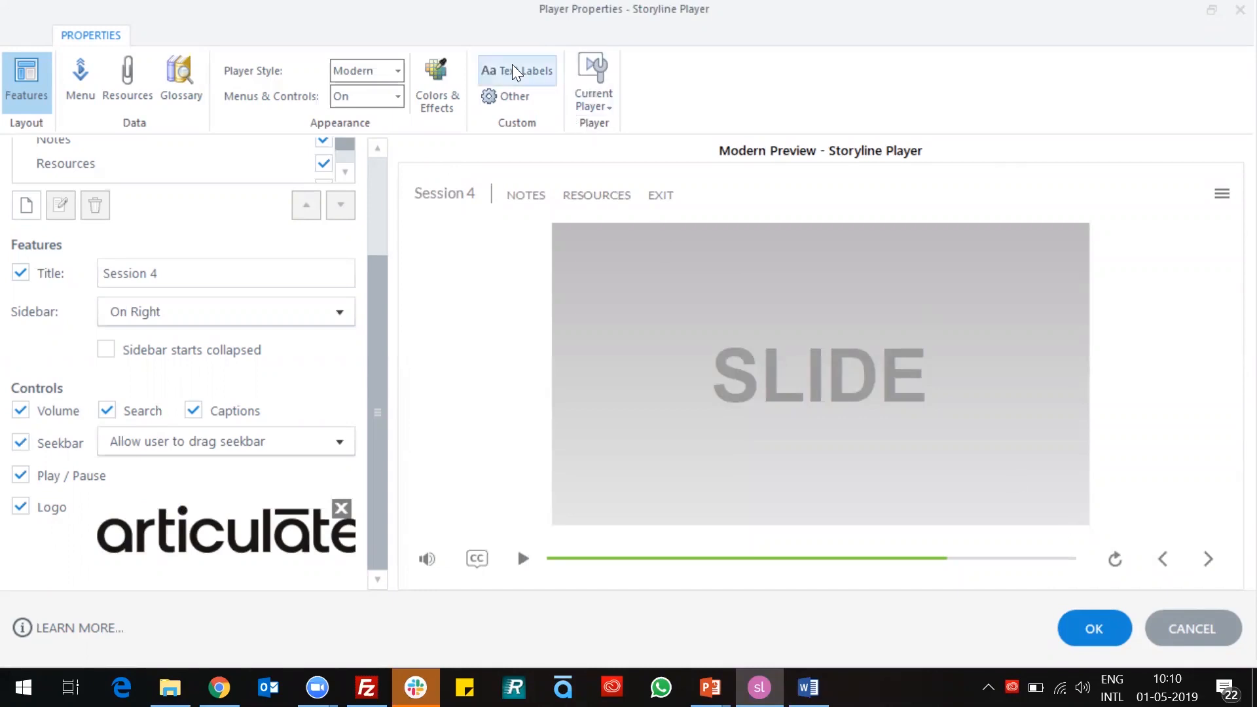
- Set the player theme back to Dark
{"action": "left_click", "coordinate": [422, 92]}
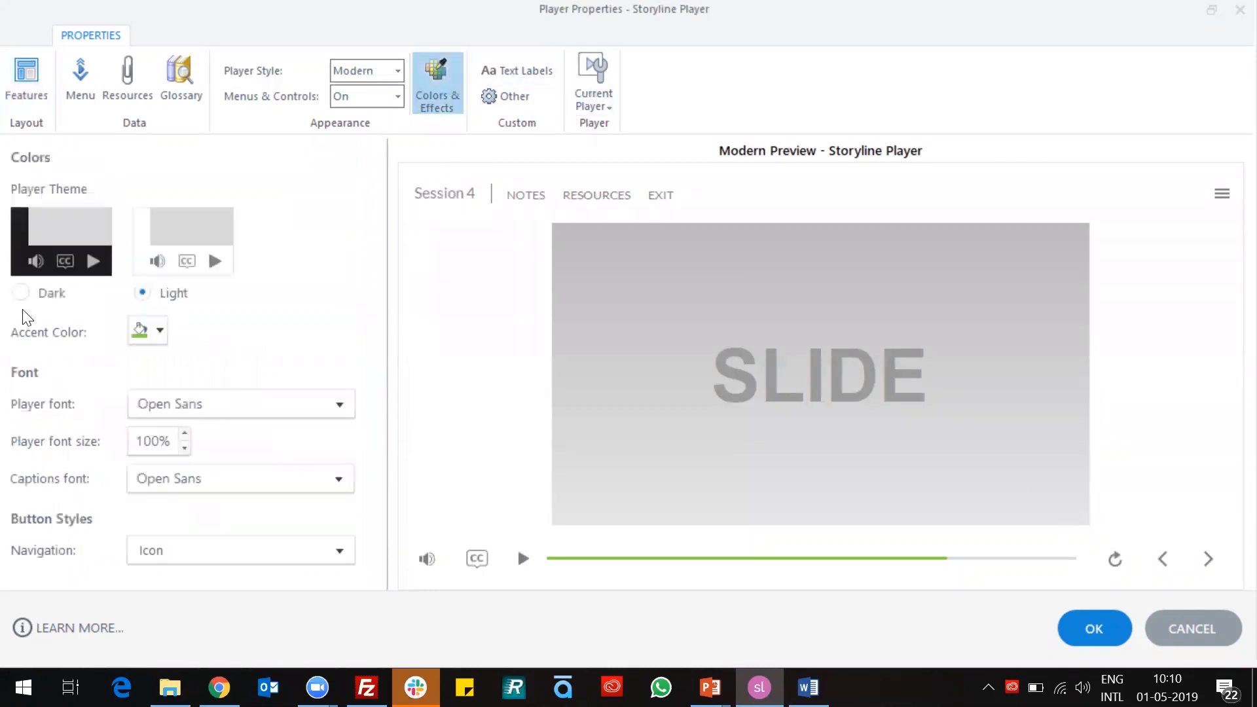
{"action": "left_click_drag", "start_coordinate": [684, 559], "coordinate": [636, 559]}
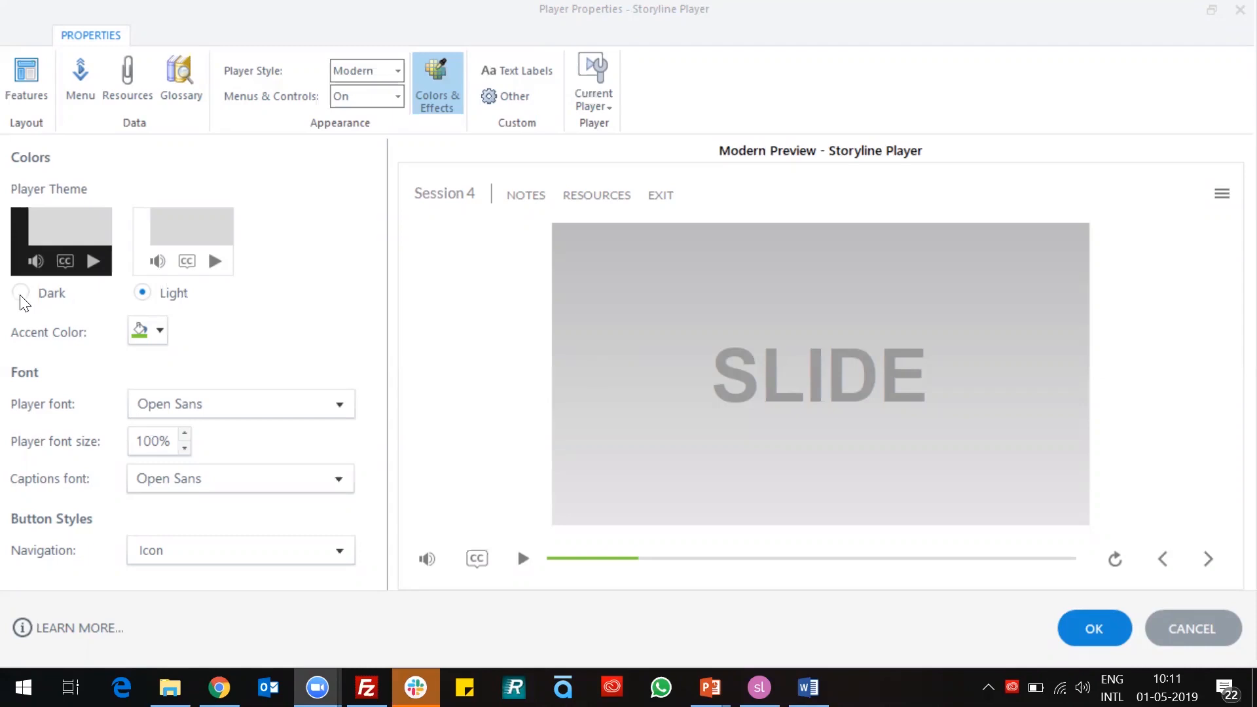
{"action": "left_click", "coordinate": [55, 300]}
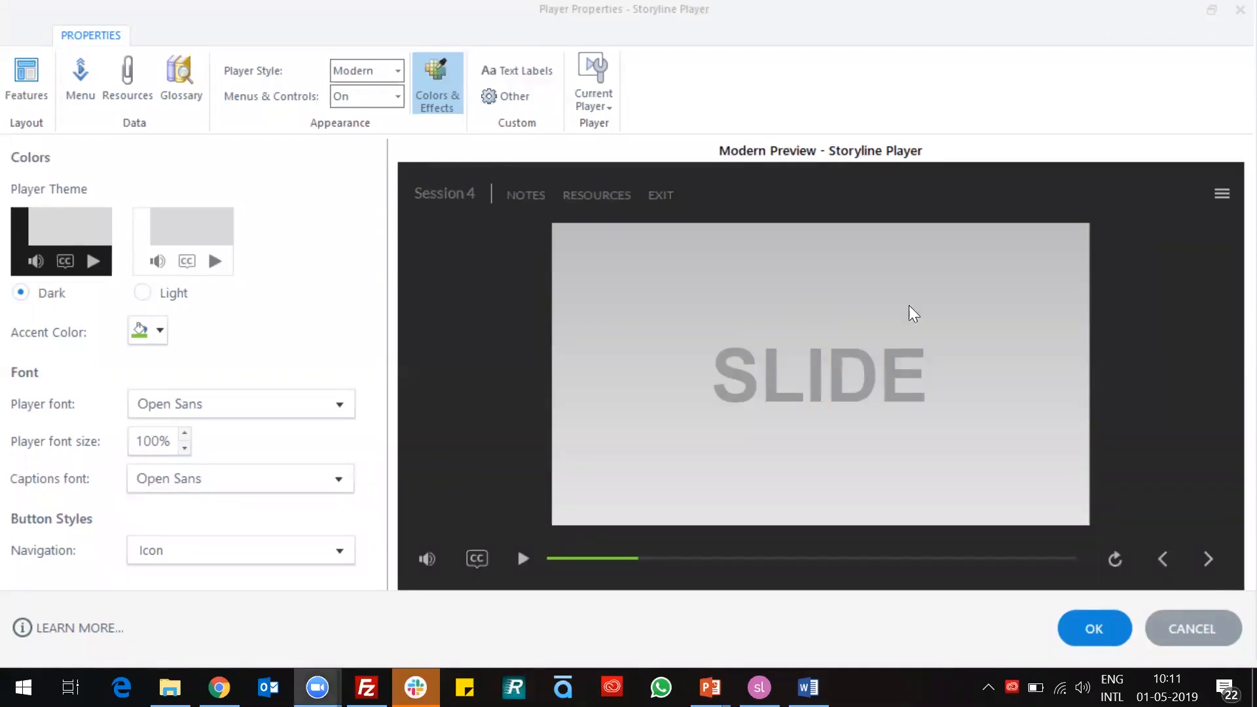
- Replace the player logo with the white Articulate logo and check it in the preview's sidebar
{"action": "left_click", "coordinate": [25, 88]}
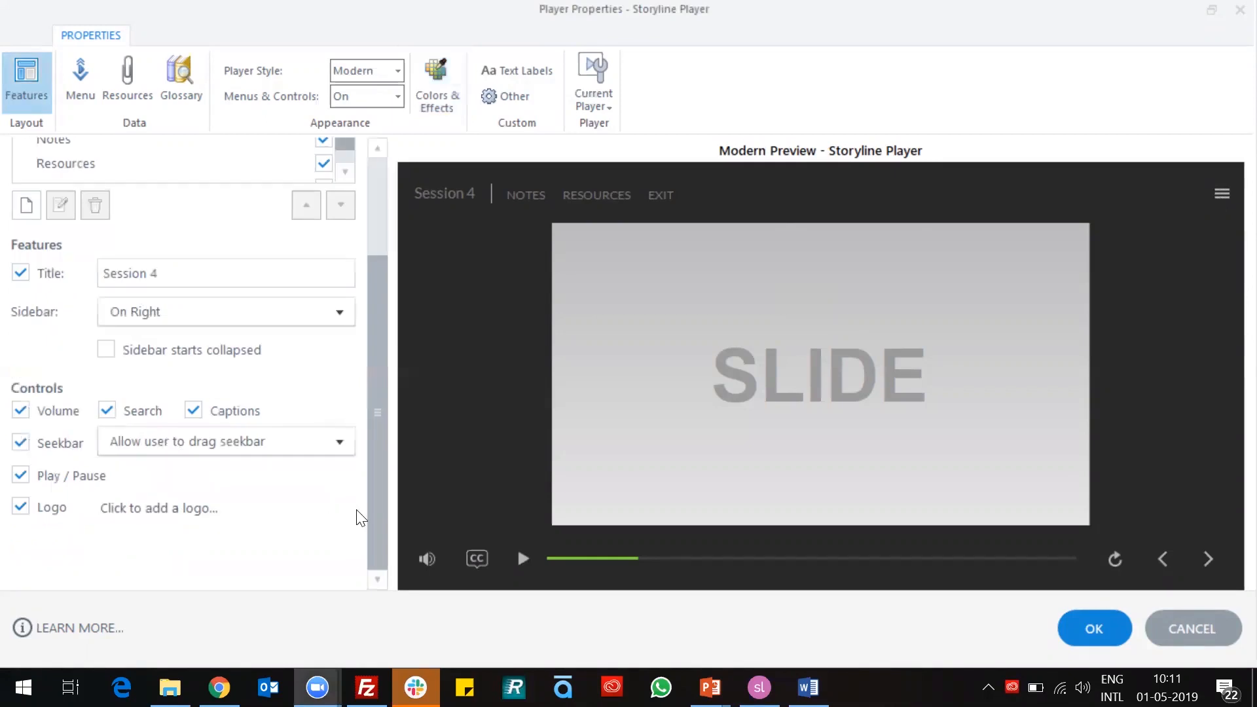
{"action": "left_click", "coordinate": [120, 516]}
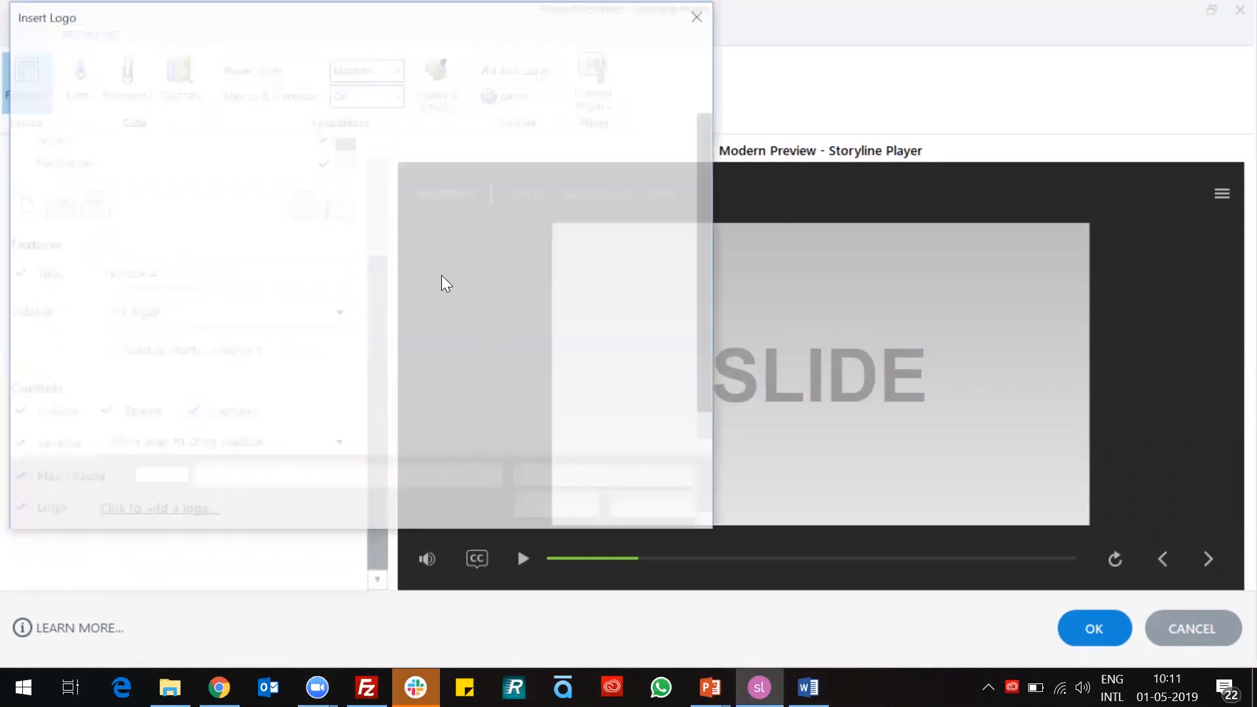
{"action": "left_click", "coordinate": [344, 188]}
{"action": "left_click", "coordinate": [560, 514]}
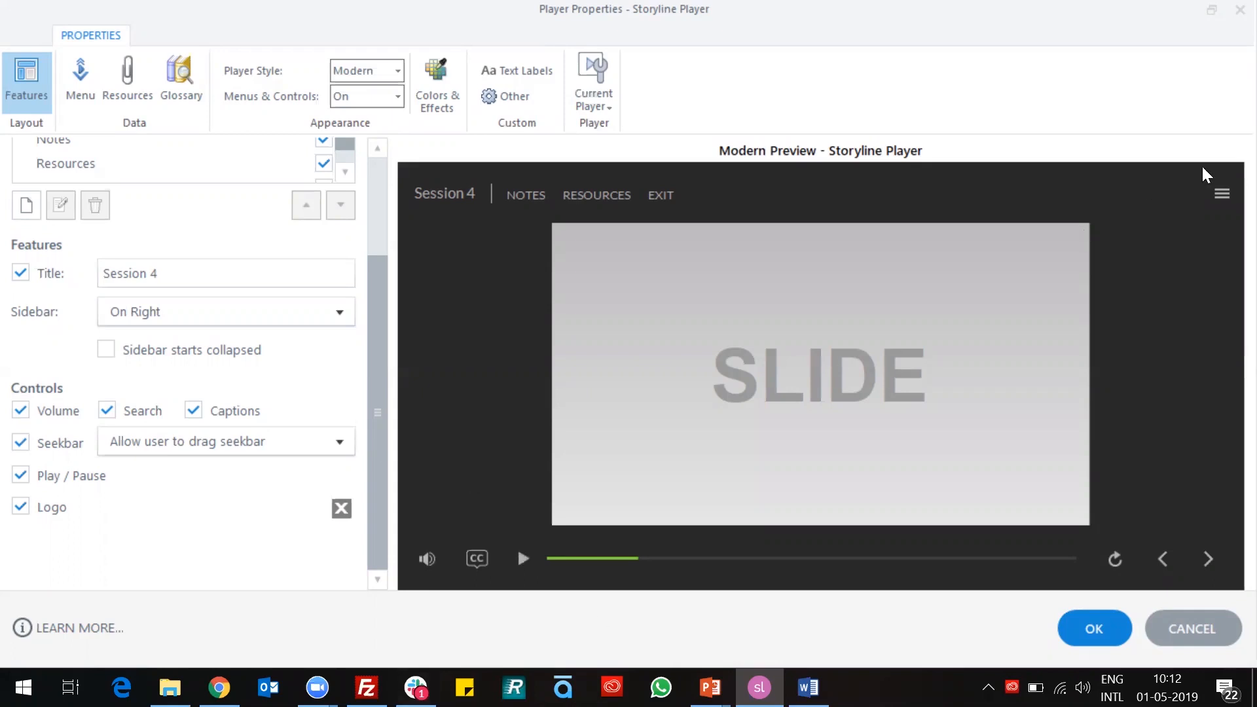
{"action": "left_click", "coordinate": [1222, 194]}
{"action": "left_click", "coordinate": [910, 321]}
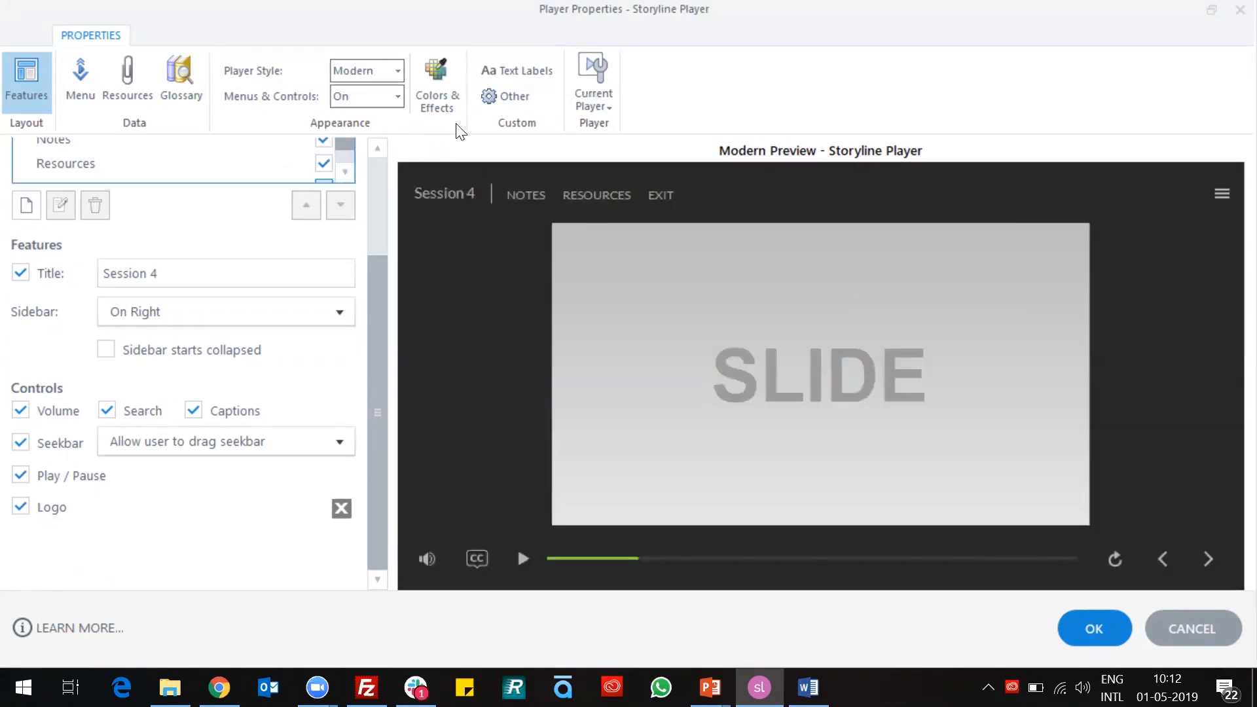
- Examine where the accent color appears in the preview's topbar items, sidebar menu, glossary, seekbar and volume control
{"action": "left_click", "coordinate": [445, 89]}
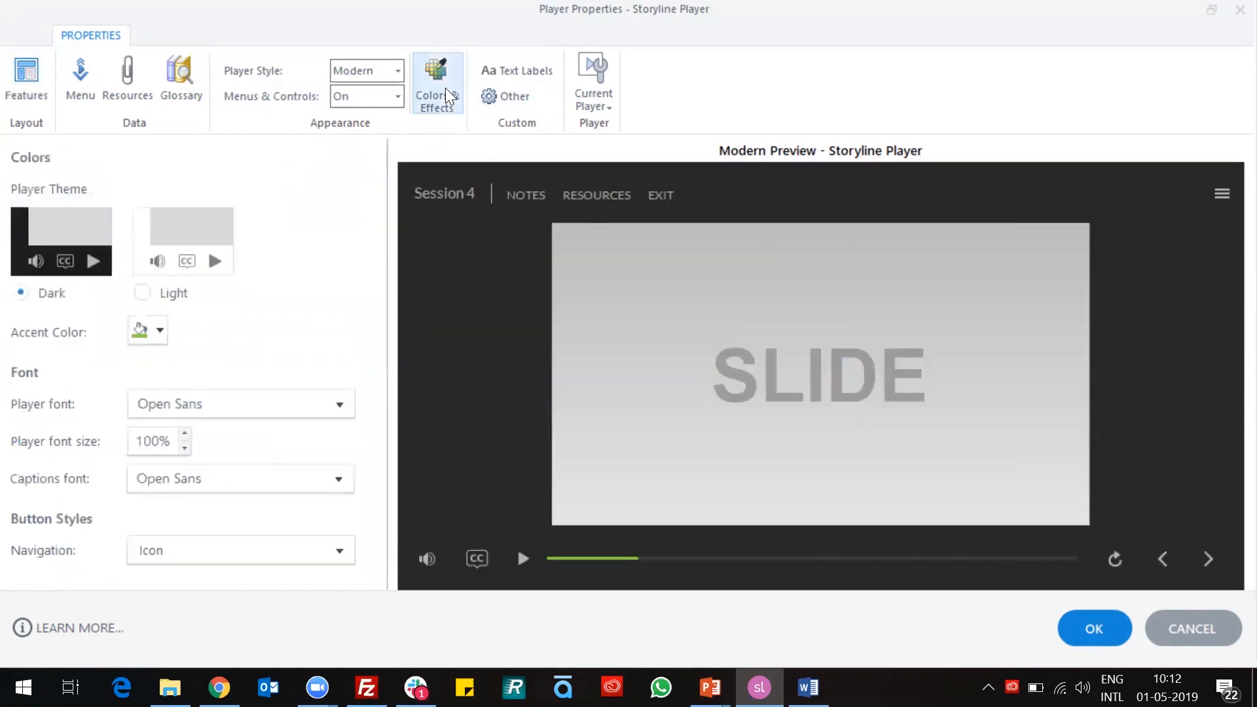
{"action": "left_click", "coordinate": [158, 331]}
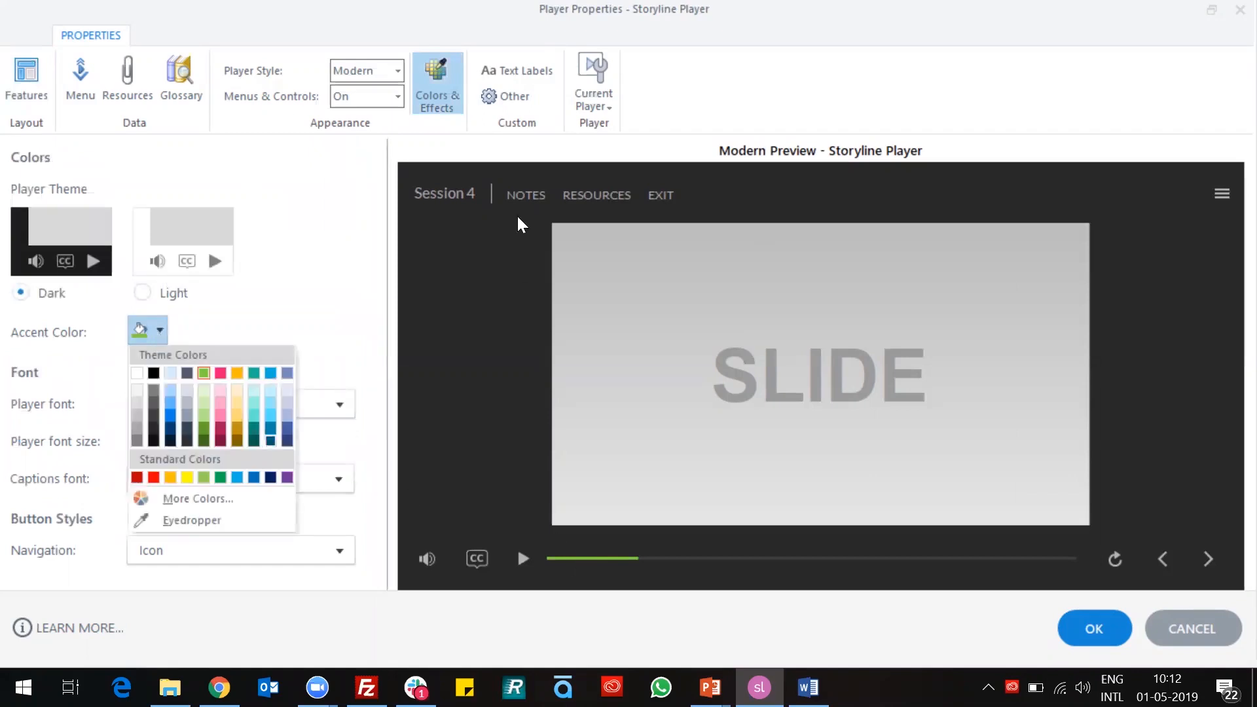
{"action": "left_click", "coordinate": [525, 195]}
{"action": "left_click", "coordinate": [527, 200]}
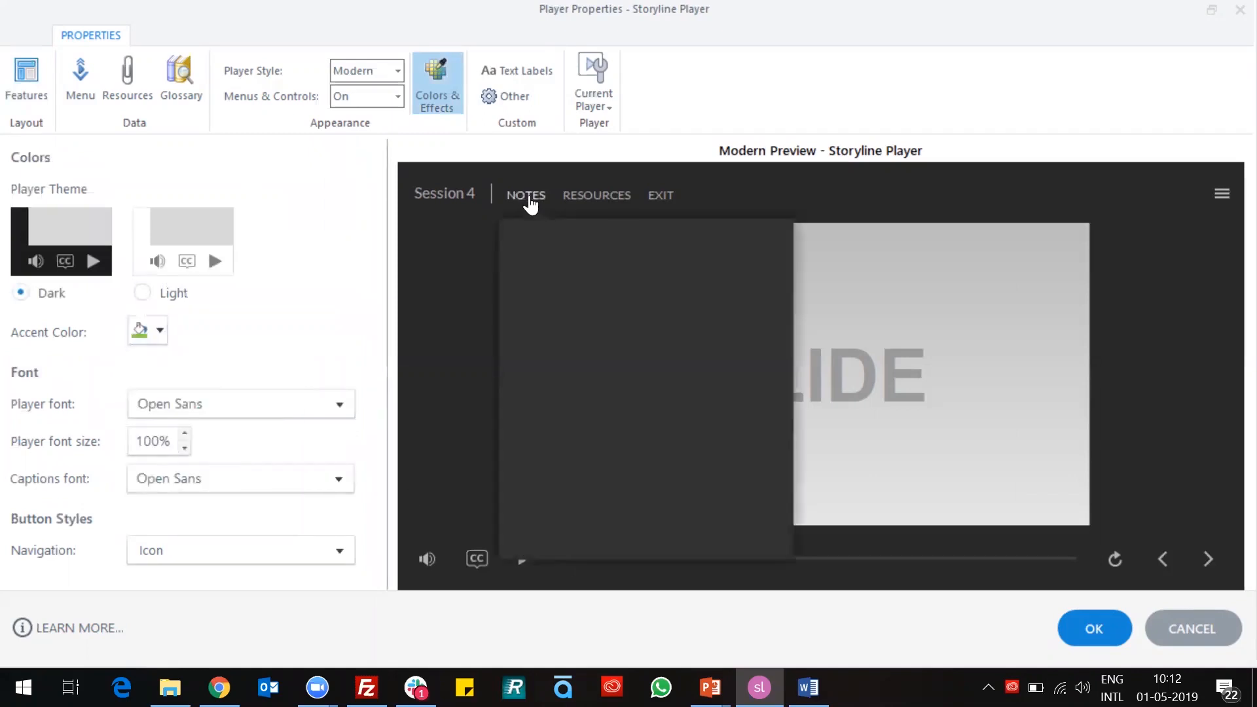
{"action": "left_click", "coordinate": [593, 200]}
{"action": "left_click", "coordinate": [655, 199]}
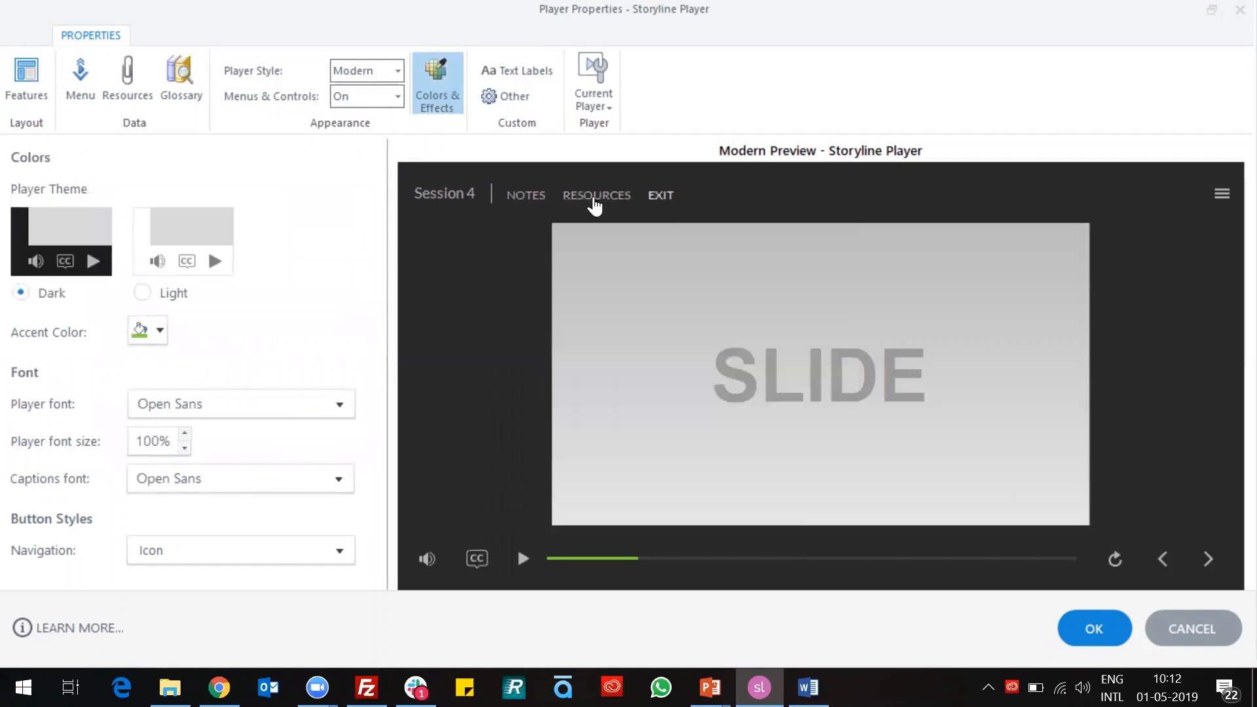
{"action": "left_click", "coordinate": [1222, 196]}
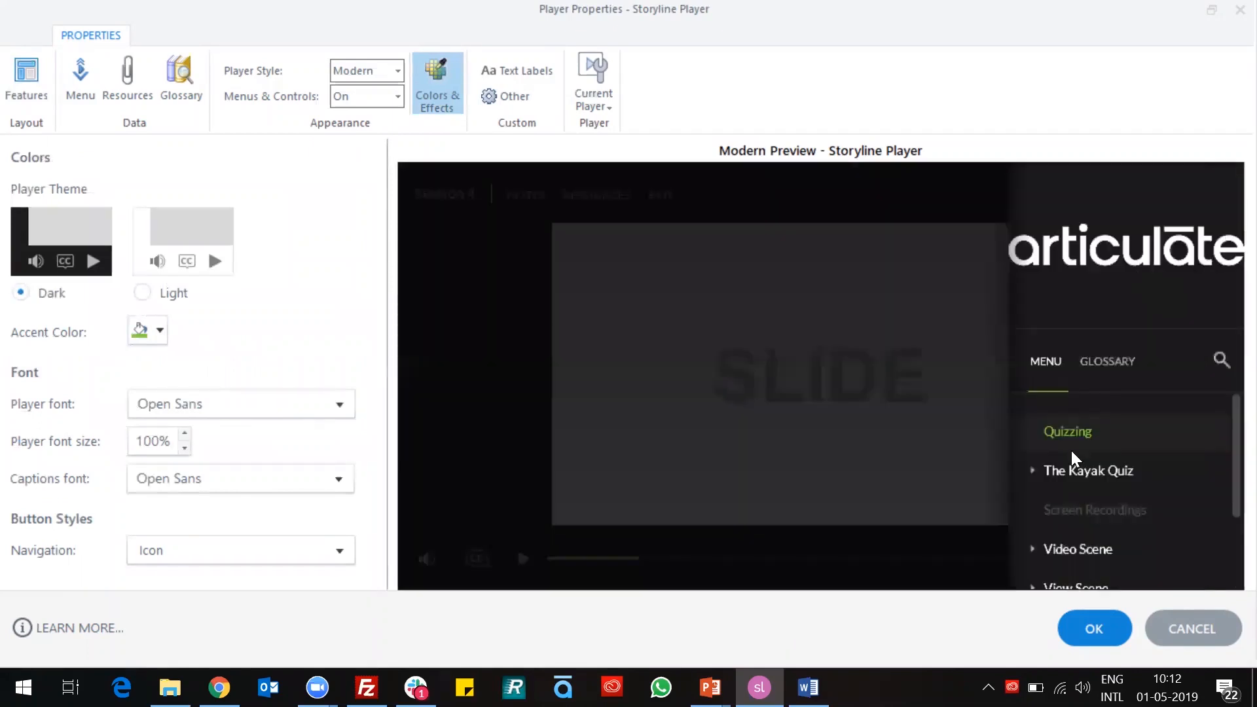
{"action": "left_click", "coordinate": [1106, 362]}
{"action": "scroll", "coordinate": [1037, 397], "scroll_direction": "down", "scroll_amount": 10}
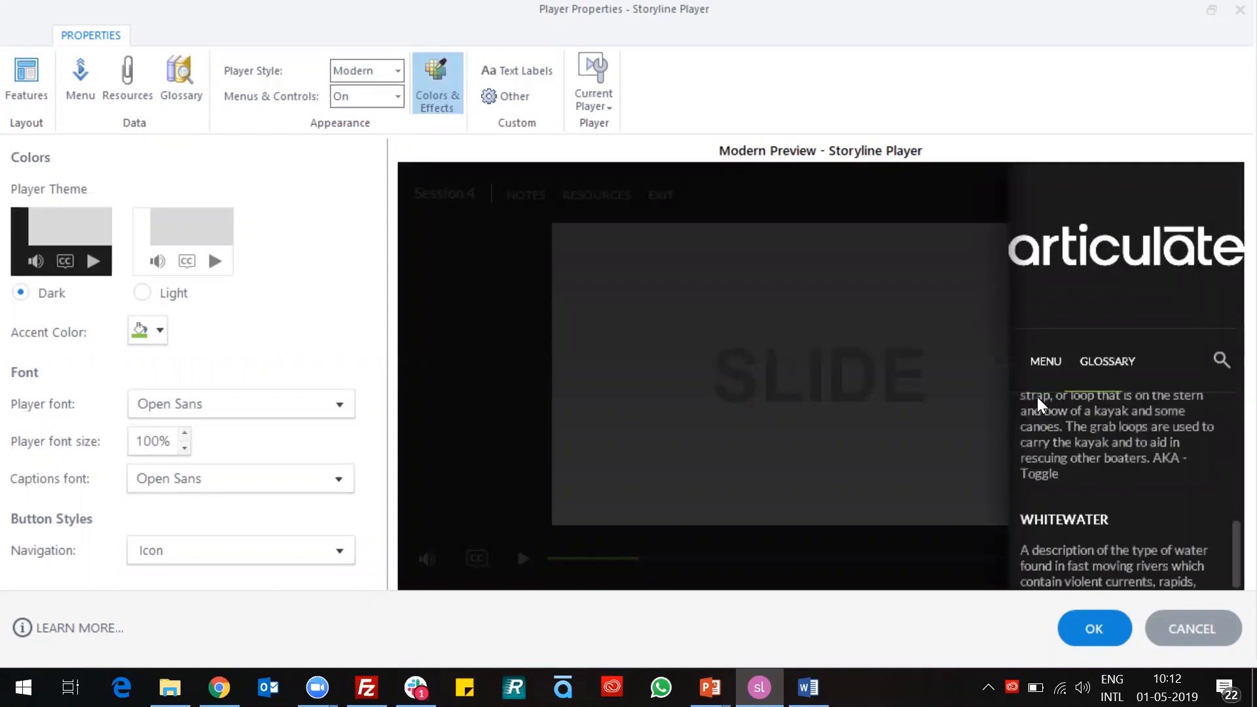
{"action": "scroll", "coordinate": [1080, 472], "scroll_direction": "down", "scroll_amount": 1}
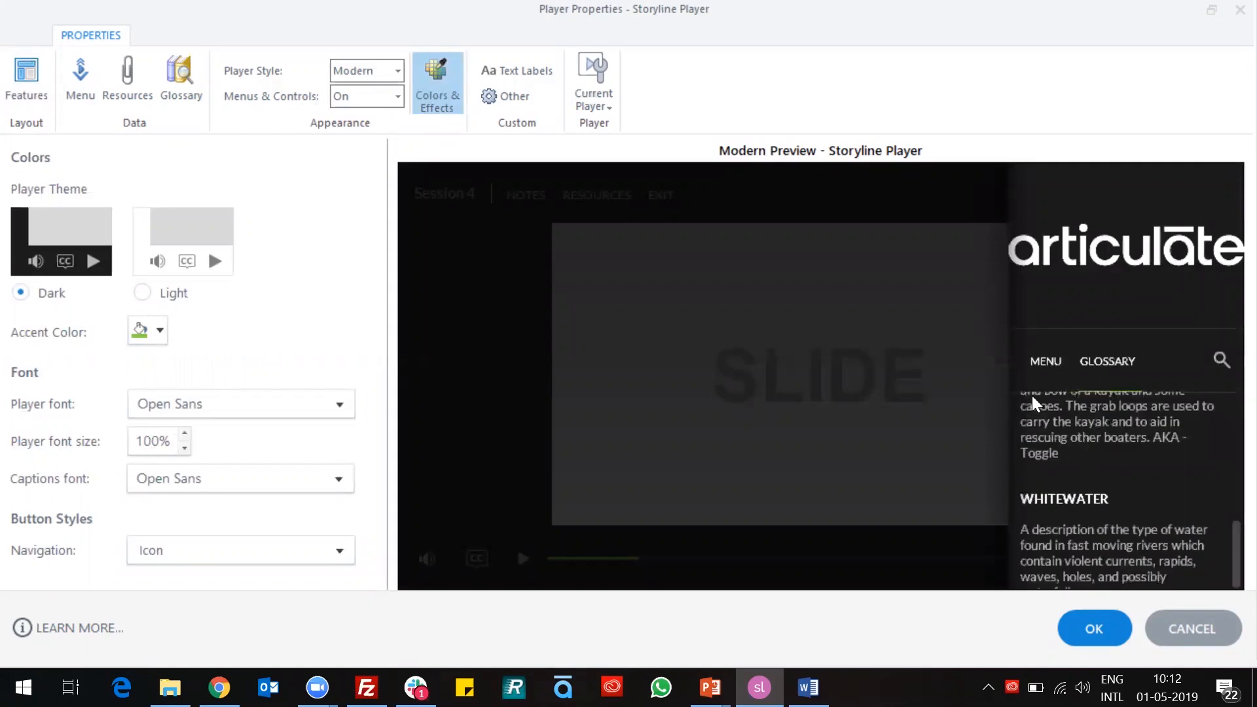
{"action": "left_click", "coordinate": [1046, 362]}
{"action": "left_click", "coordinate": [784, 525]}
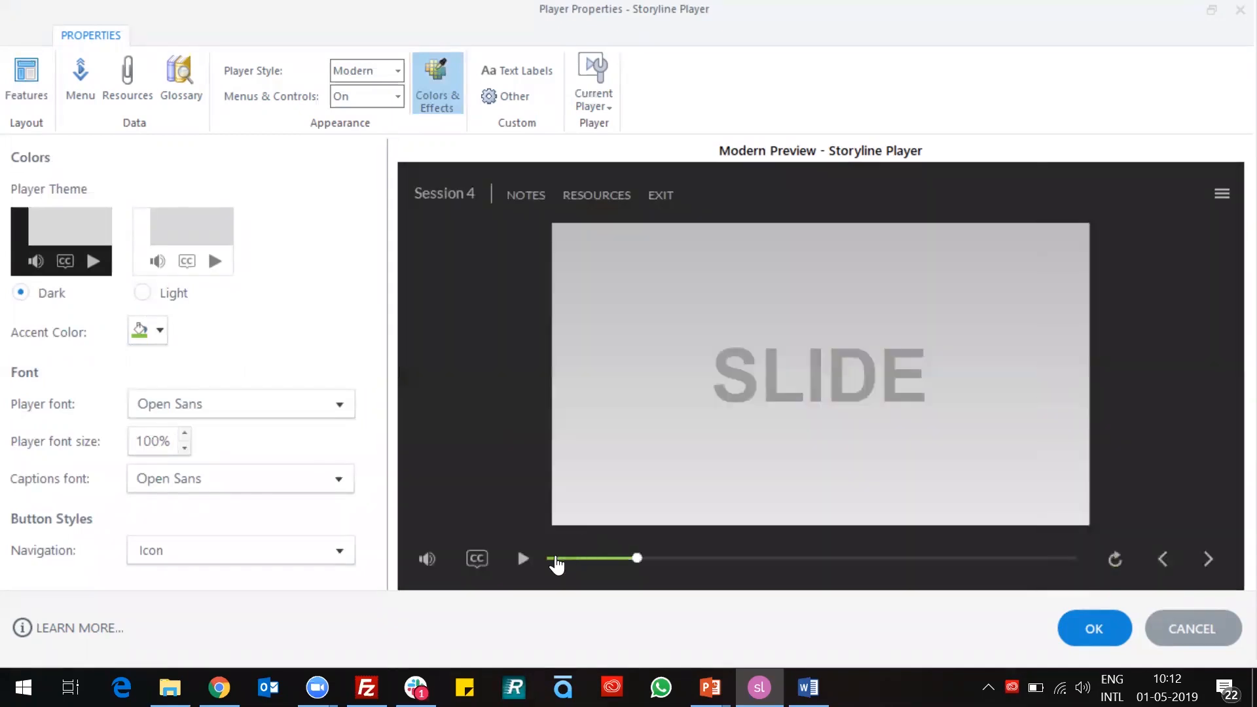
{"action": "mouse_move", "coordinate": [428, 558]}
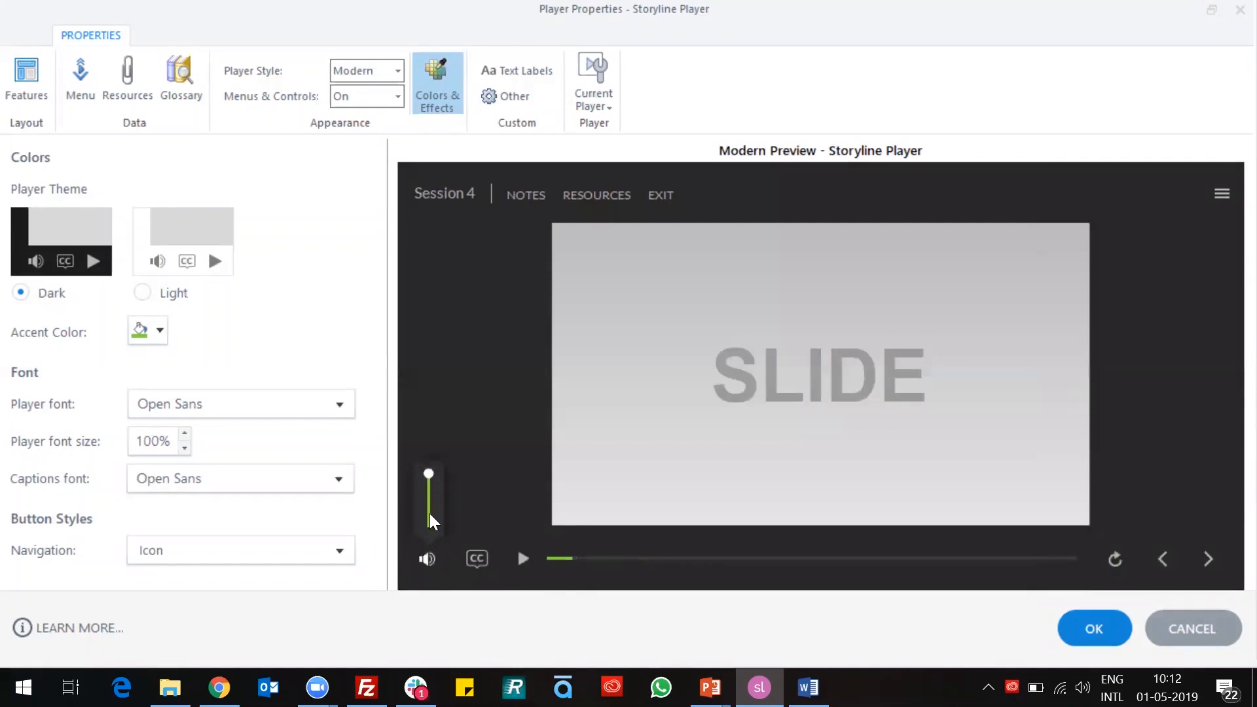
- Try pink as the player's accent color, and settle on orange from the theme colors
{"action": "left_click", "coordinate": [150, 329]}
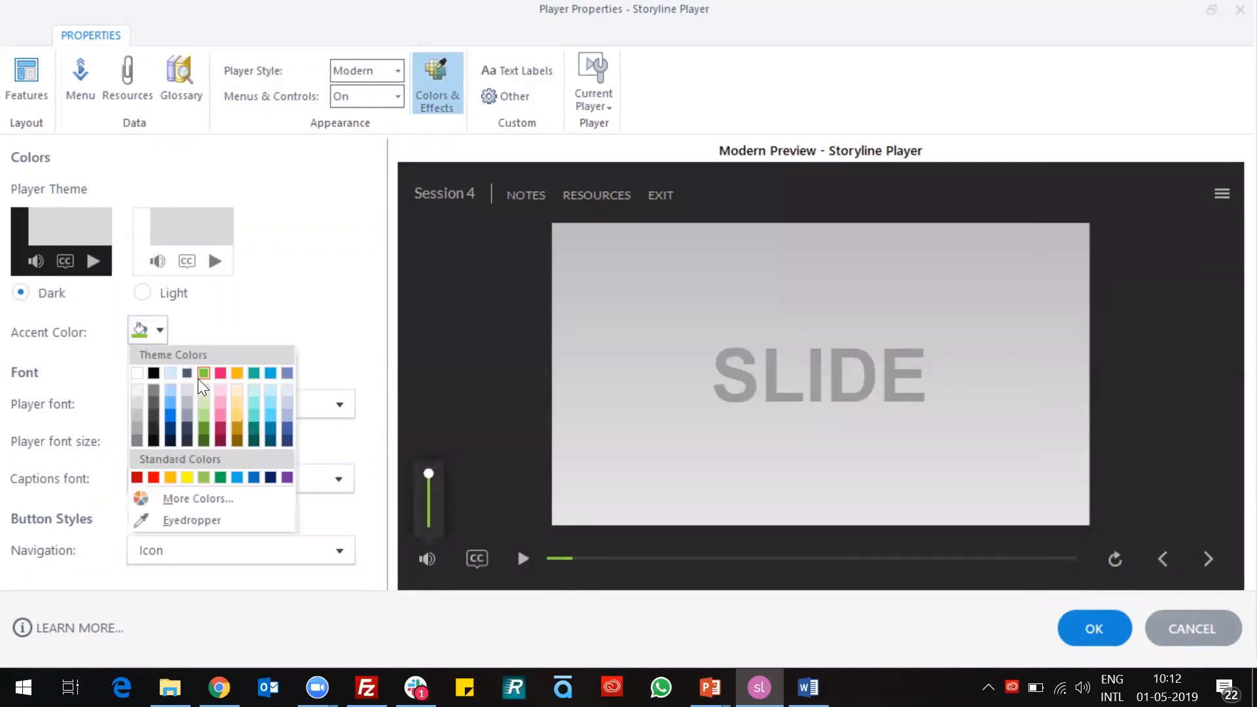
{"action": "left_click", "coordinate": [225, 375]}
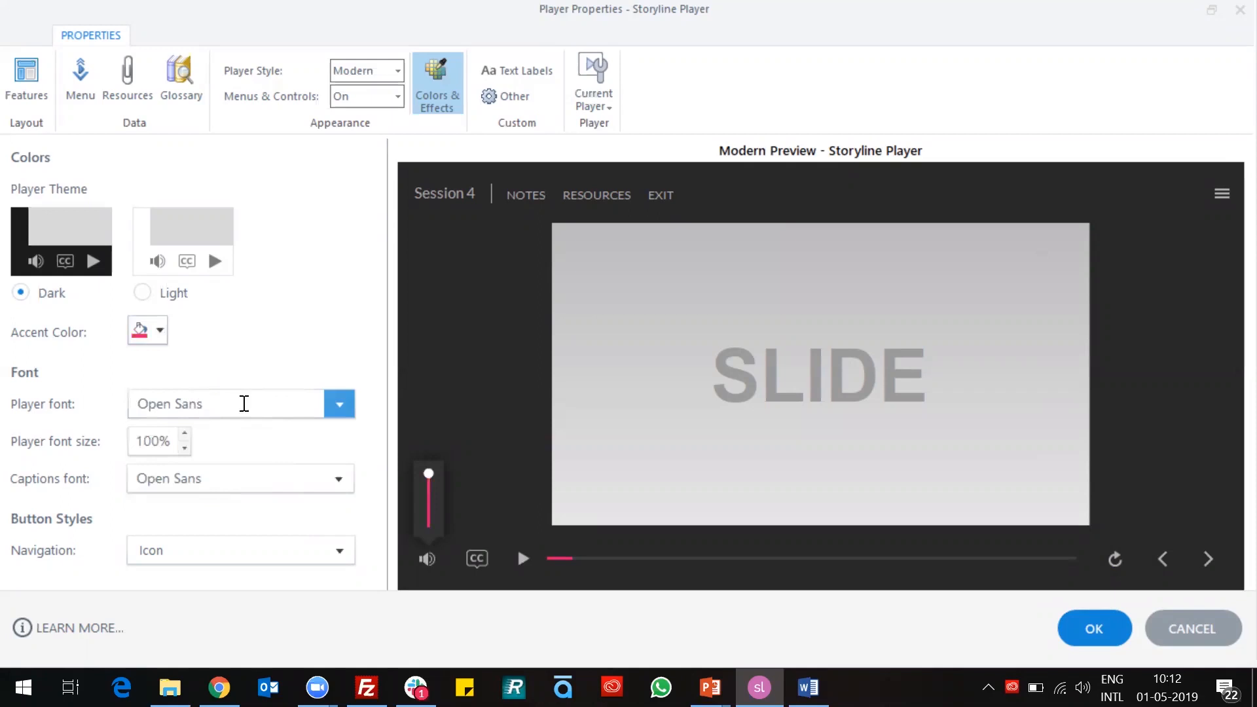
{"action": "left_click", "coordinate": [158, 332]}
{"action": "left_click", "coordinate": [237, 373]}
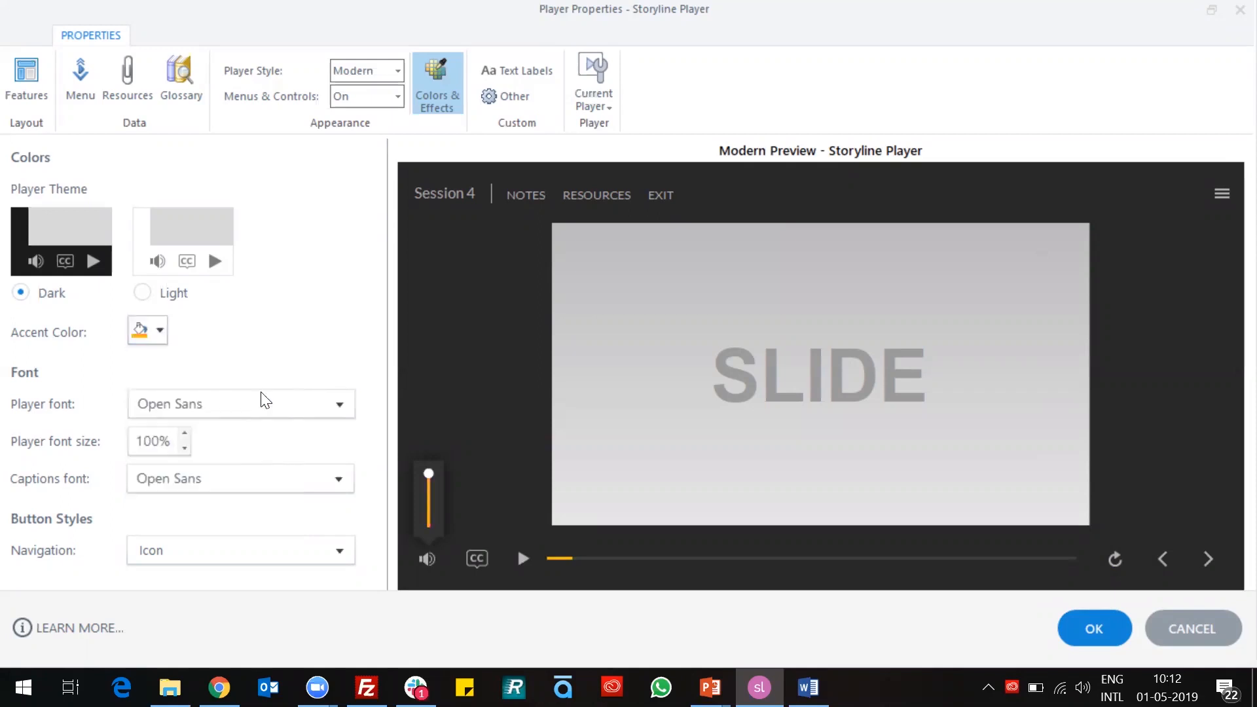
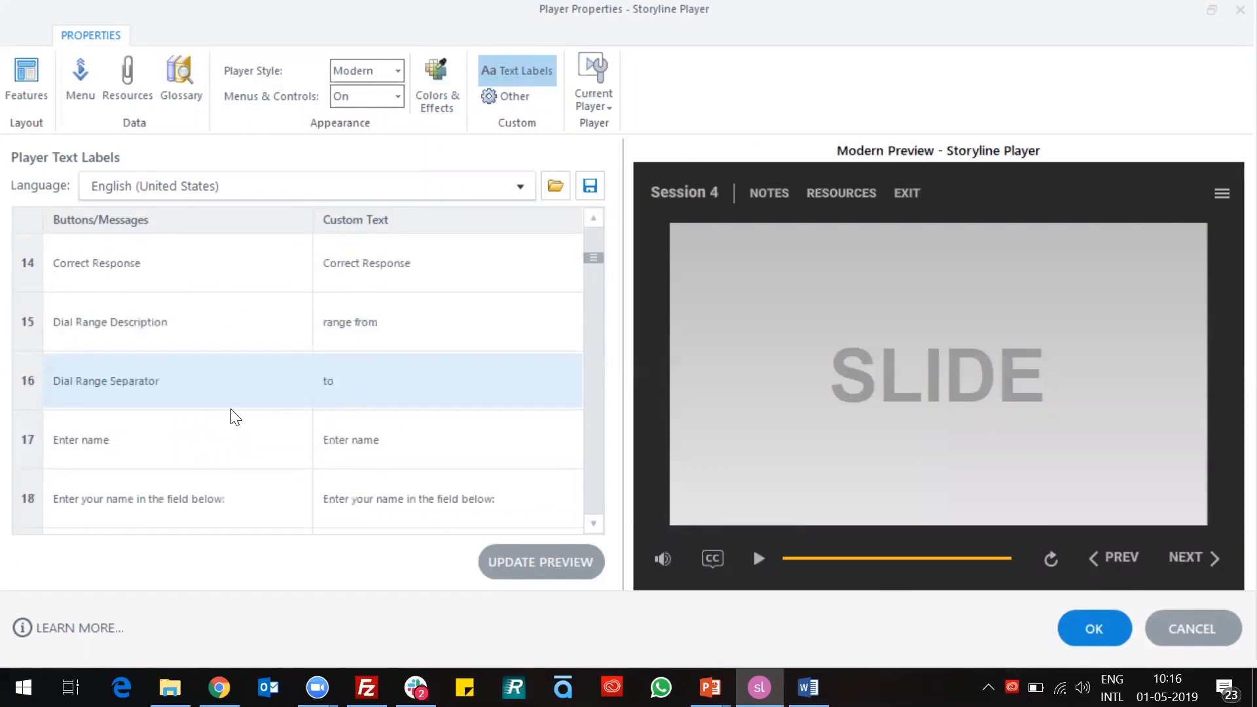
- Set the custom text of the Resource Tab label to Handouts
{"action": "scroll", "coordinate": [236, 417], "scroll_direction": "down", "scroll_amount": 5}
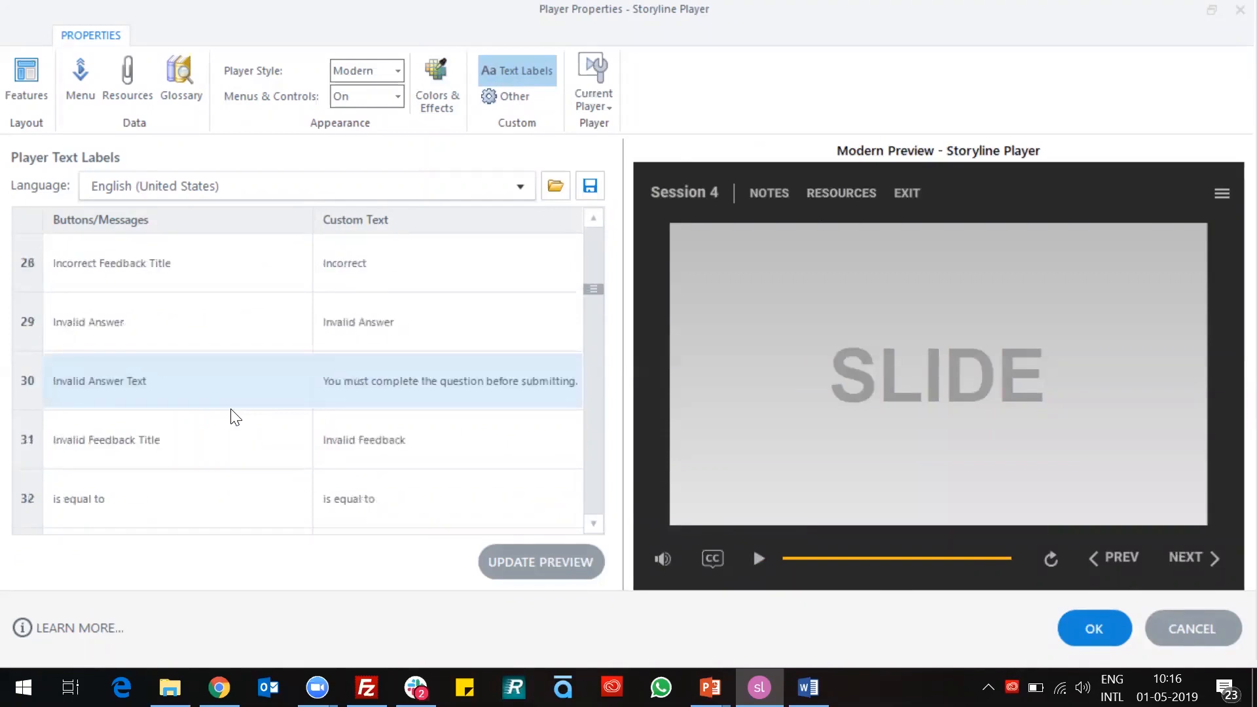
{"action": "scroll", "coordinate": [235, 417], "scroll_direction": "down", "scroll_amount": 5}
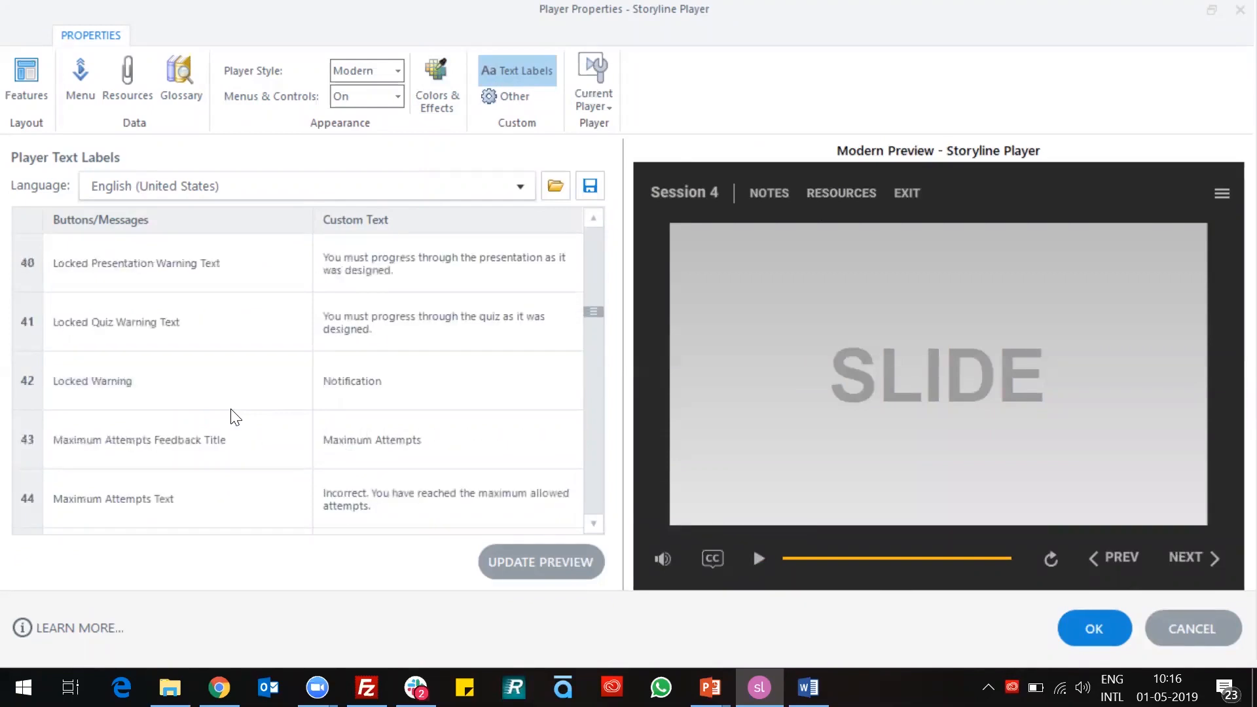
{"action": "scroll", "coordinate": [236, 417], "scroll_direction": "down", "scroll_amount": 4}
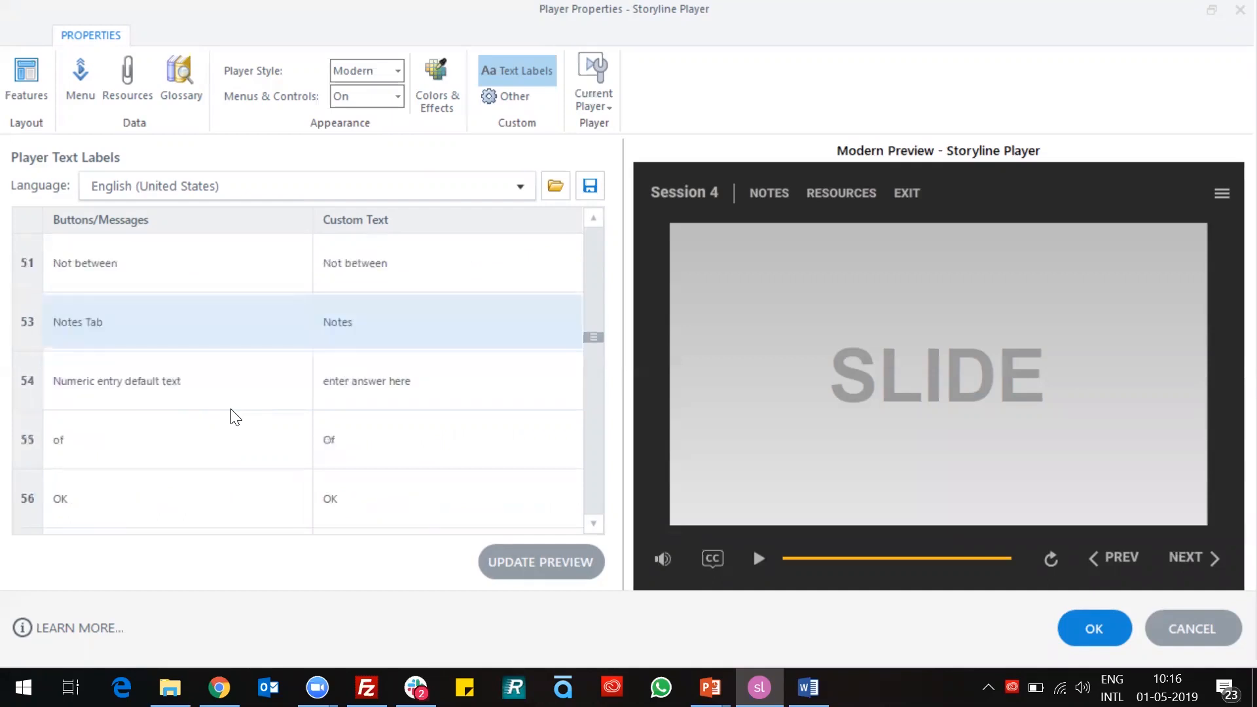
{"action": "scroll", "coordinate": [236, 417], "scroll_direction": "down", "scroll_amount": 3}
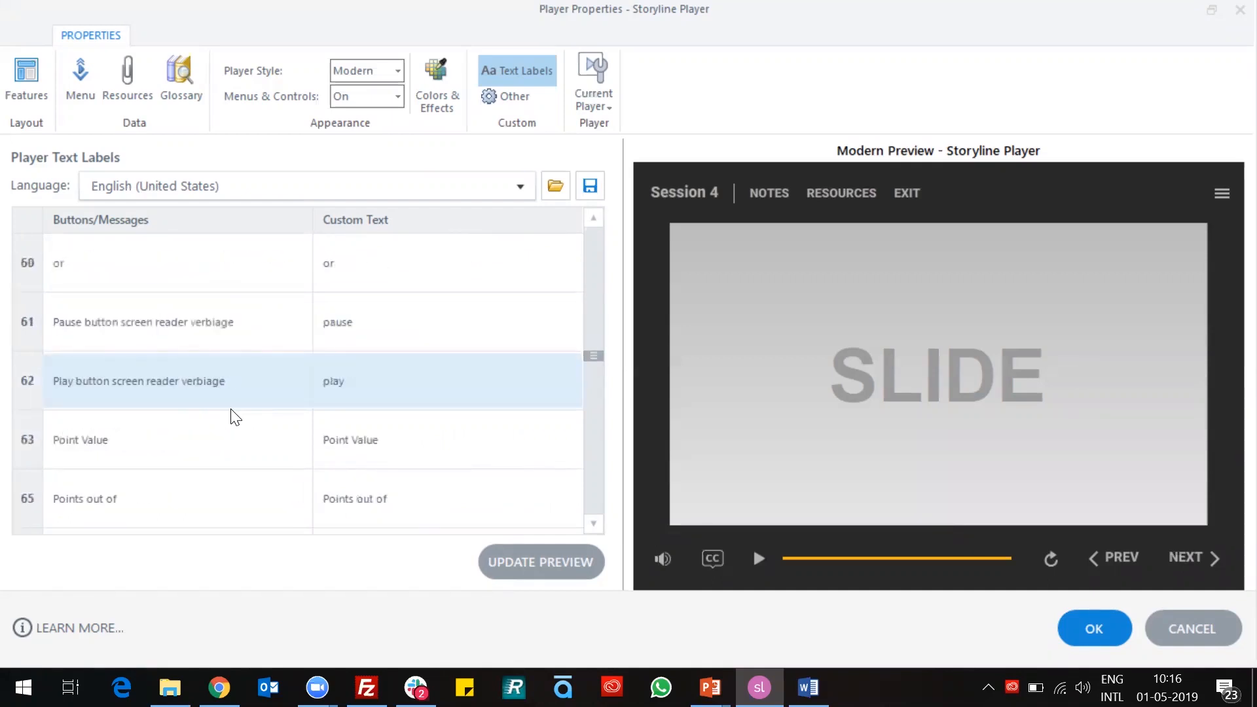
{"action": "scroll", "coordinate": [235, 417], "scroll_direction": "down", "scroll_amount": 2}
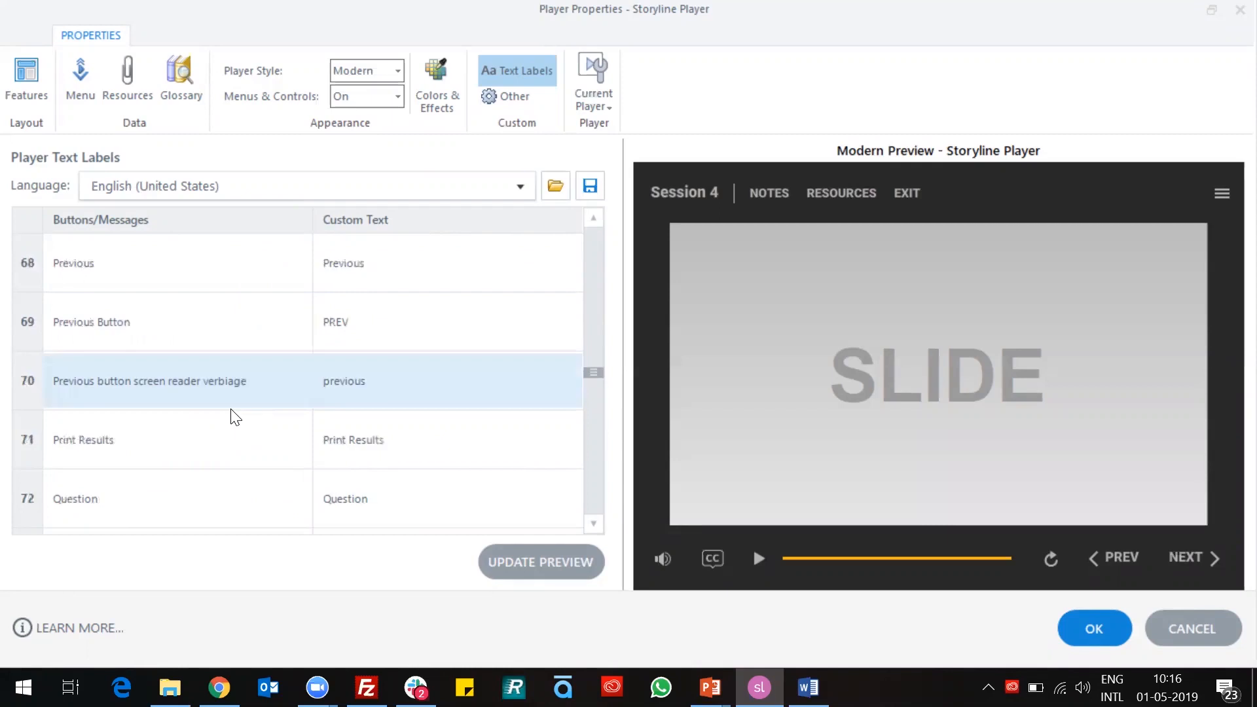
{"action": "scroll", "coordinate": [236, 417], "scroll_direction": "down", "scroll_amount": 1}
{"action": "scroll", "coordinate": [236, 417], "scroll_direction": "down", "scroll_amount": 3}
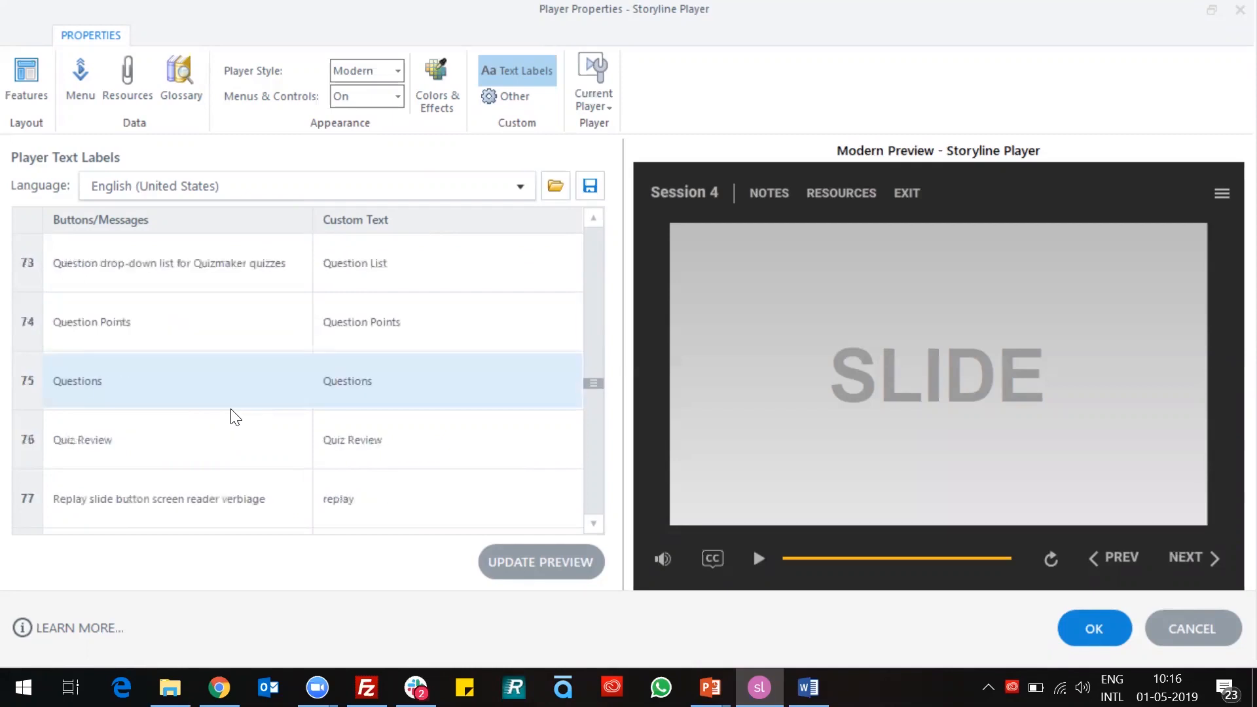
{"action": "left_click", "coordinate": [383, 324]}
{"action": "type", "text": "Hr"}
{"action": "type", "text": "andouts"}
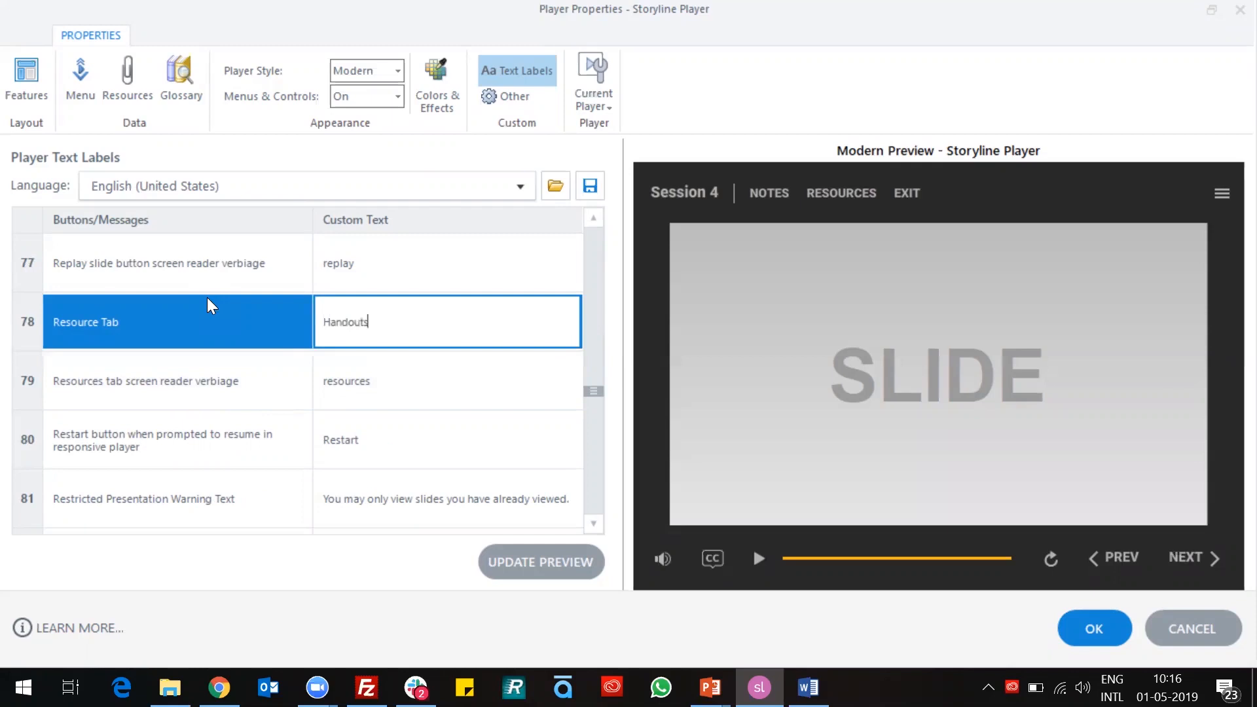
{"action": "key", "text": "Return"}
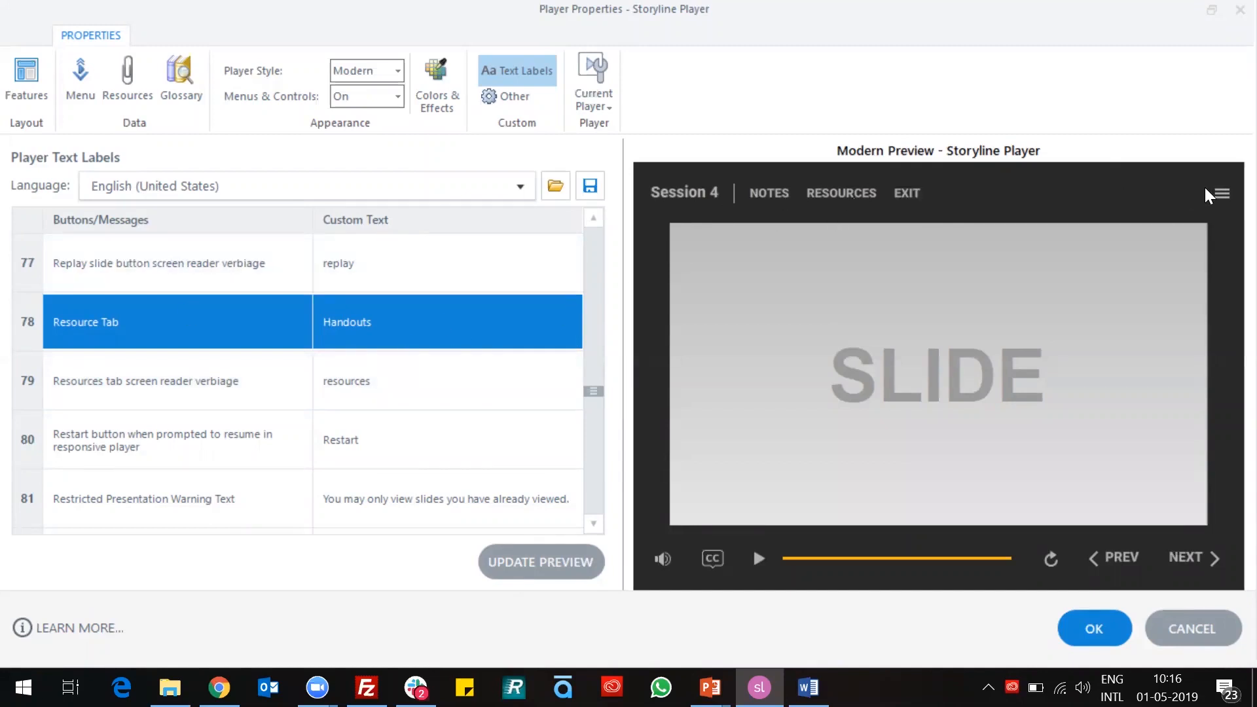
- Set the custom text of the Menu Tab label to Outline
{"action": "scroll", "coordinate": [339, 386], "scroll_direction": "up", "scroll_amount": 5}
{"action": "scroll", "coordinate": [339, 380], "scroll_direction": "up", "scroll_amount": 15}
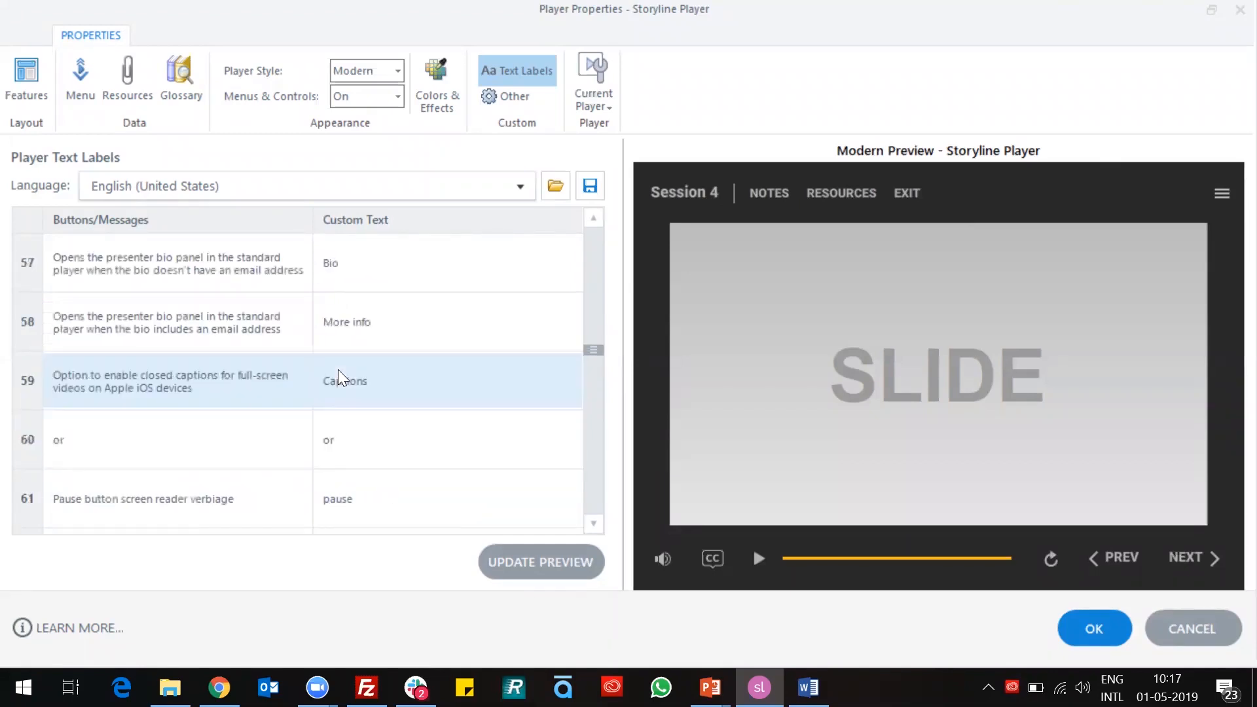
{"action": "scroll", "coordinate": [339, 380], "scroll_direction": "up", "scroll_amount": 7}
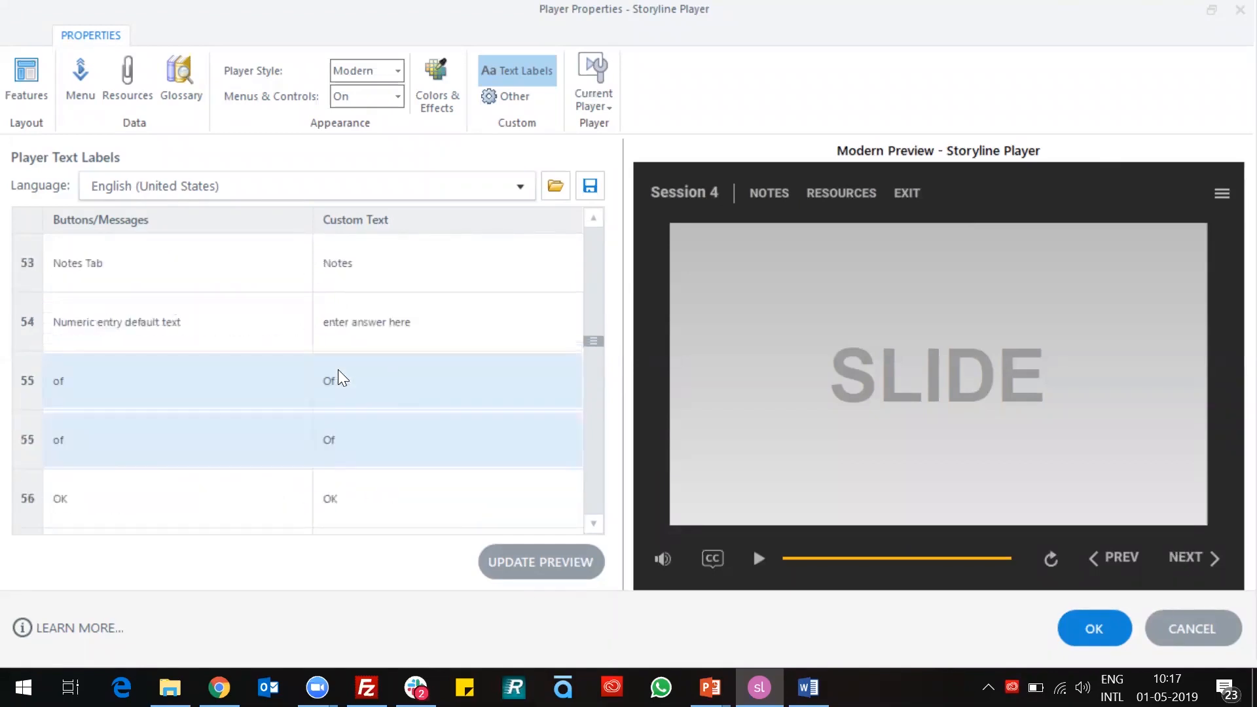
{"action": "scroll", "coordinate": [339, 379], "scroll_direction": "up", "scroll_amount": 5}
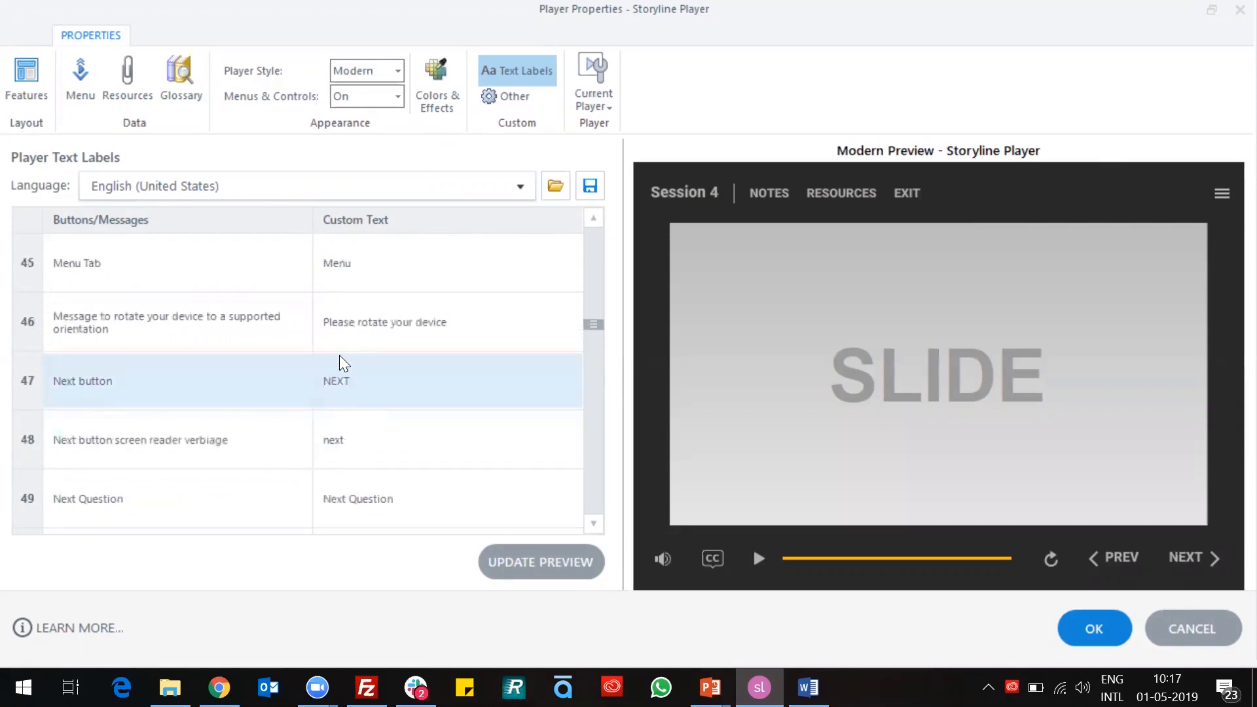
{"action": "scroll", "coordinate": [340, 386], "scroll_direction": "up", "scroll_amount": 2}
{"action": "left_click", "coordinate": [339, 392]}
{"action": "left_click_drag", "start_coordinate": [362, 384], "coordinate": [275, 396]}
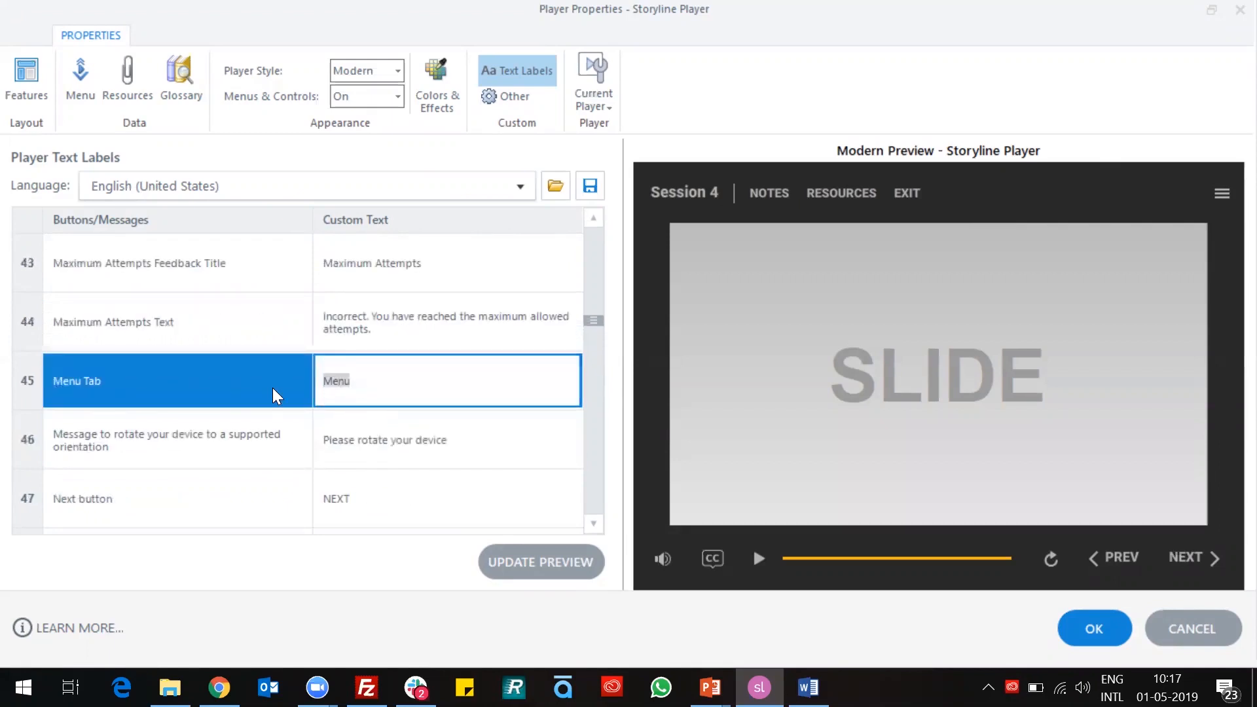
{"action": "type", "text": "Outline"}
{"action": "left_click", "coordinate": [364, 437]}
{"action": "left_click", "coordinate": [386, 385]}
- Review the available text label languages, keeping English (United States), and look at the dialogs for loading and saving a labels file
{"action": "left_click_drag", "start_coordinate": [595, 325], "coordinate": [595, 226]}
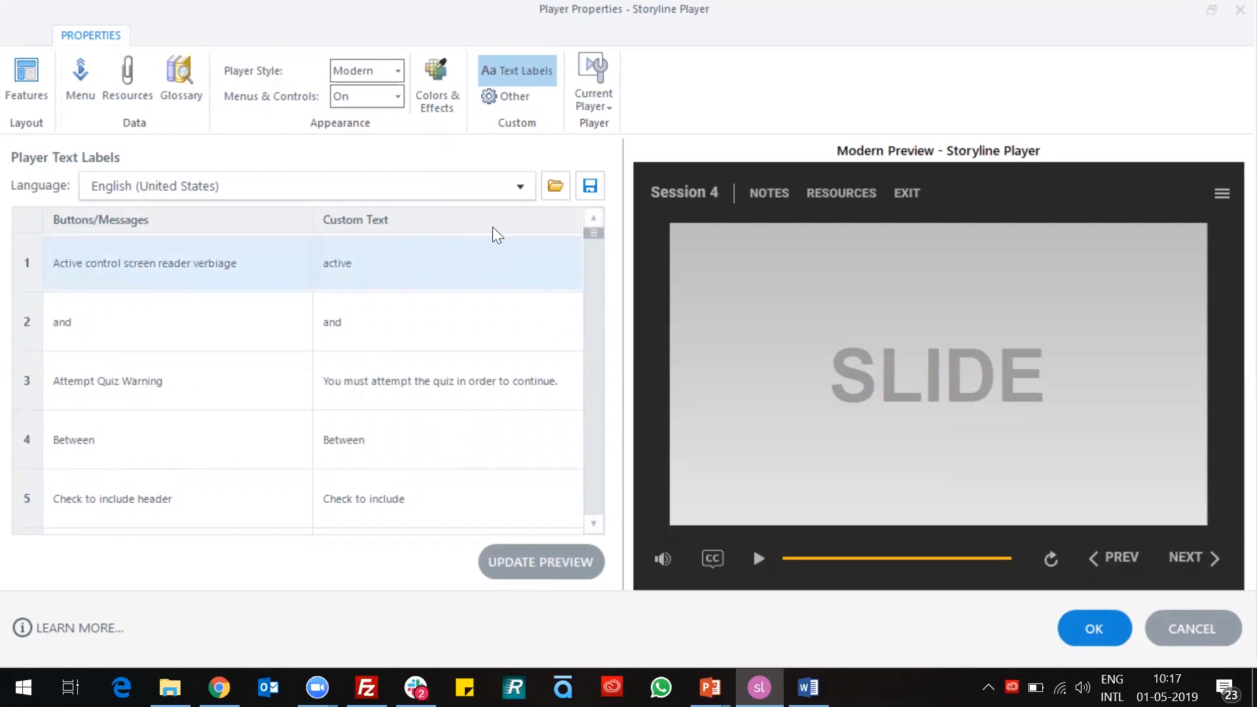
{"action": "left_click", "coordinate": [520, 187]}
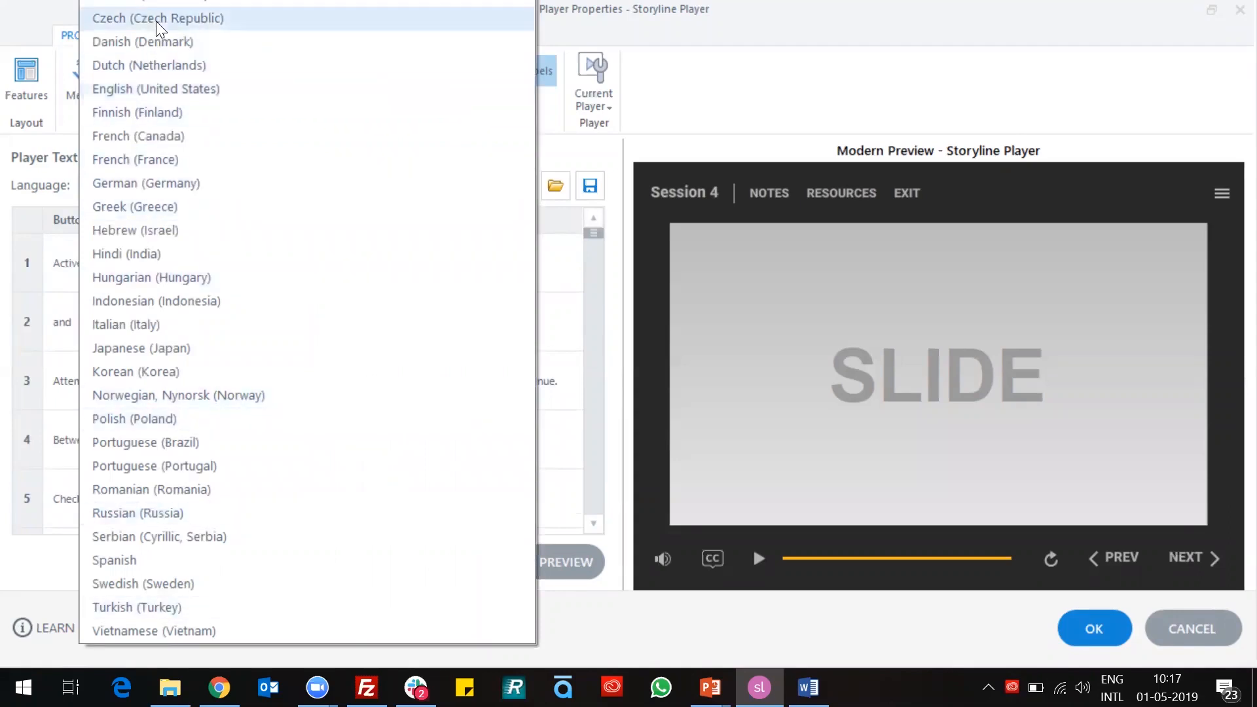
{"action": "left_click", "coordinate": [174, 90]}
{"action": "left_click", "coordinate": [555, 188]}
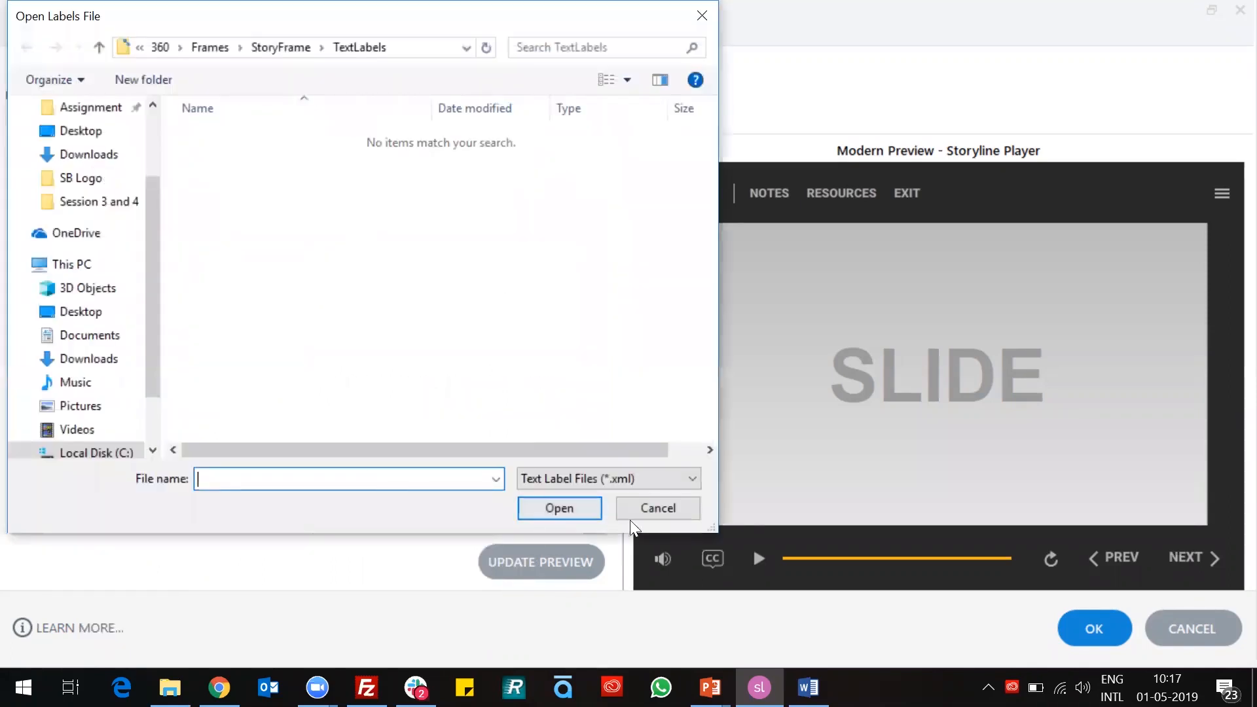
{"action": "left_click", "coordinate": [654, 514]}
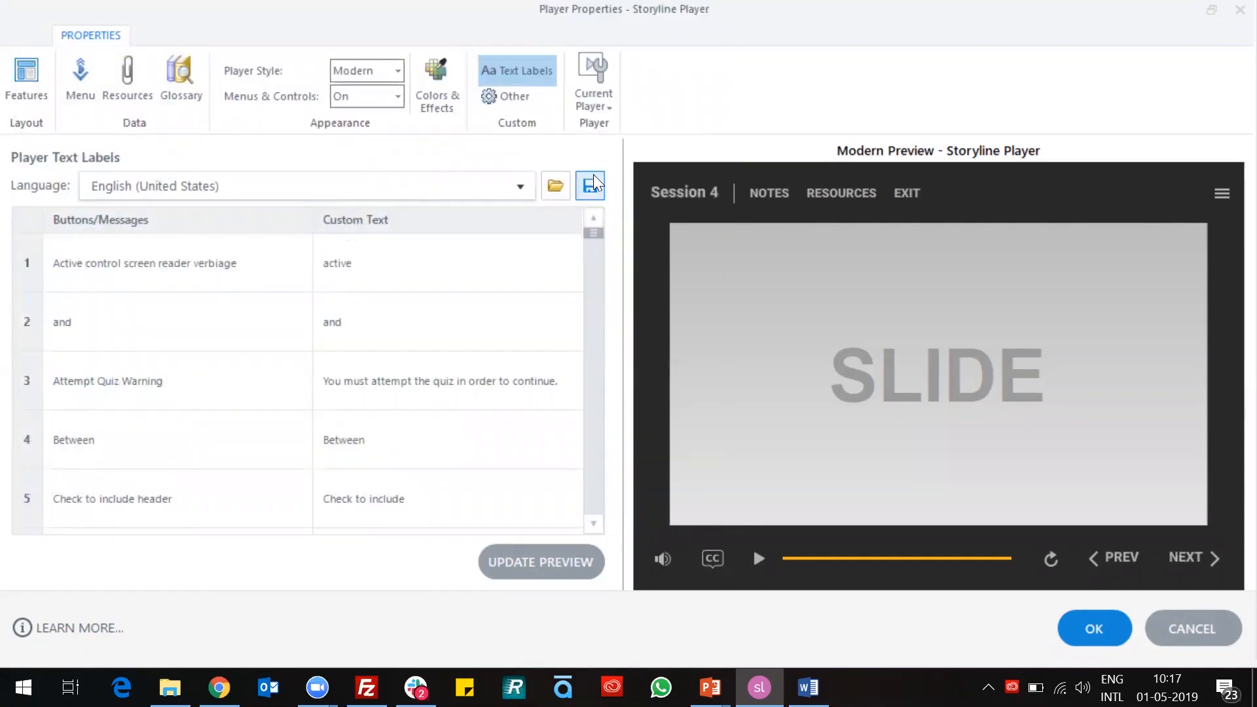
{"action": "left_click", "coordinate": [592, 185]}
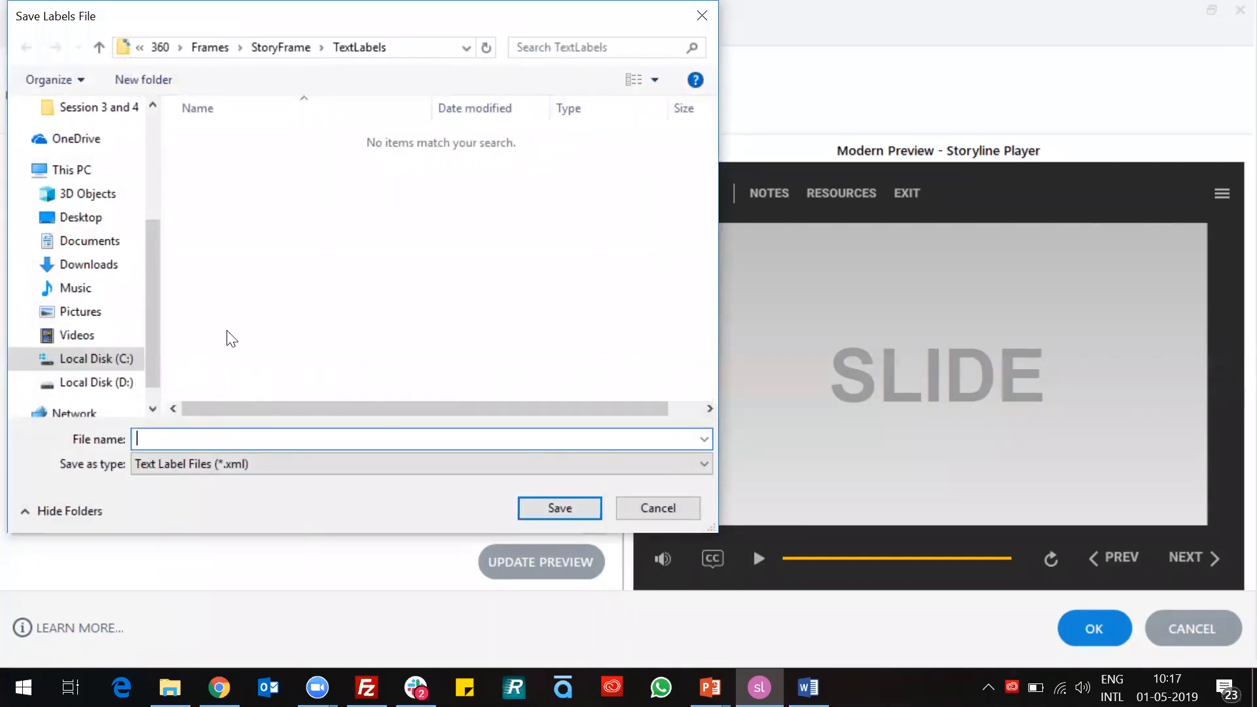
{"action": "left_click", "coordinate": [652, 514]}
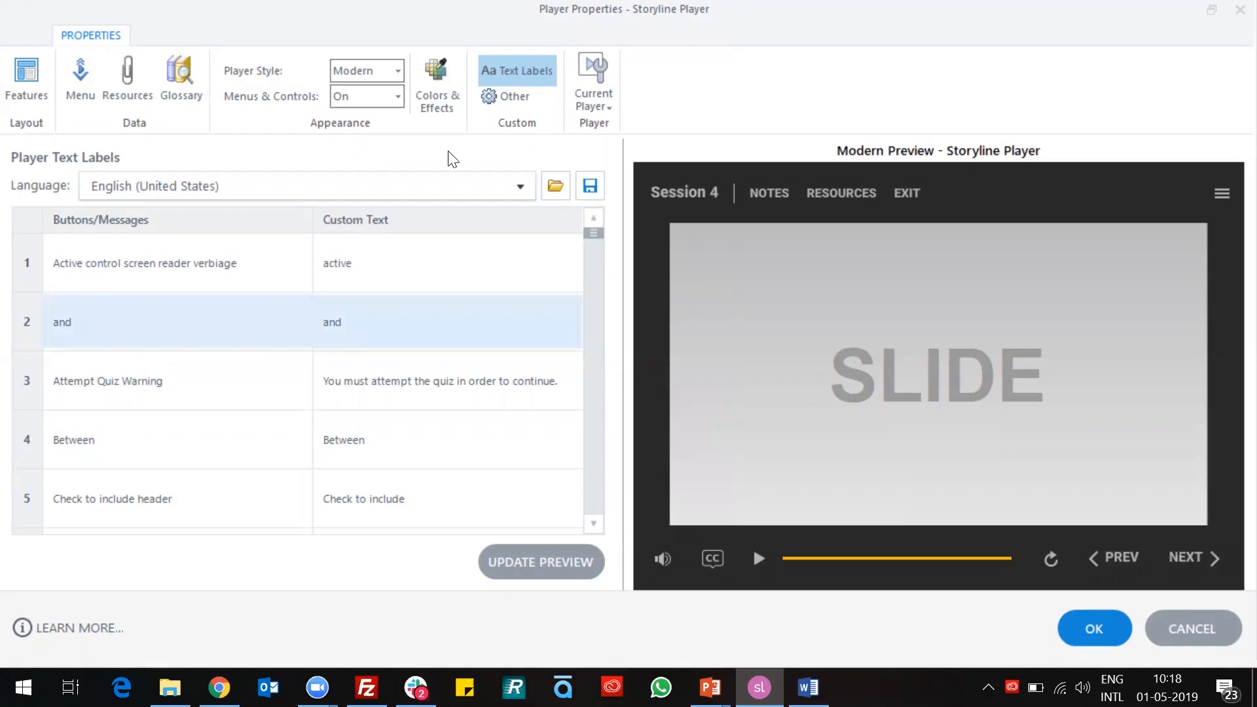
- Update the player preview and check the renamed resources tab in the topbar and menu tab in the sidebar
{"action": "left_click", "coordinate": [567, 562]}
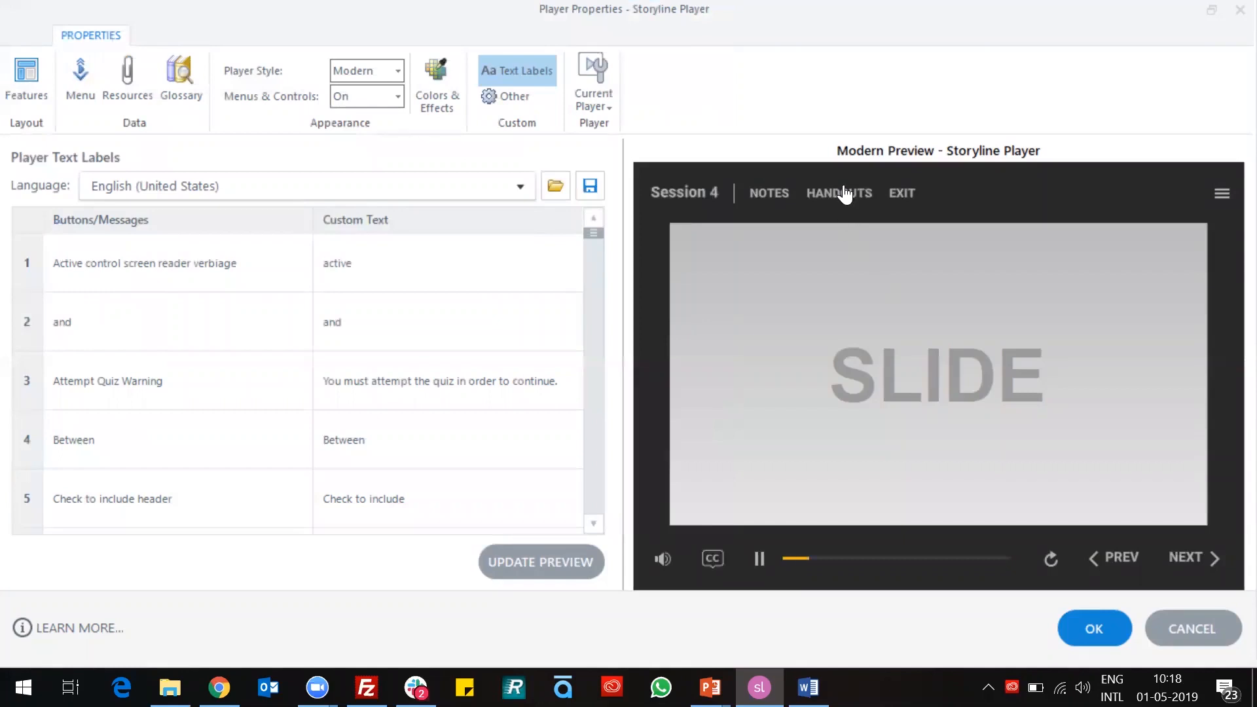
{"action": "left_click", "coordinate": [1222, 194]}
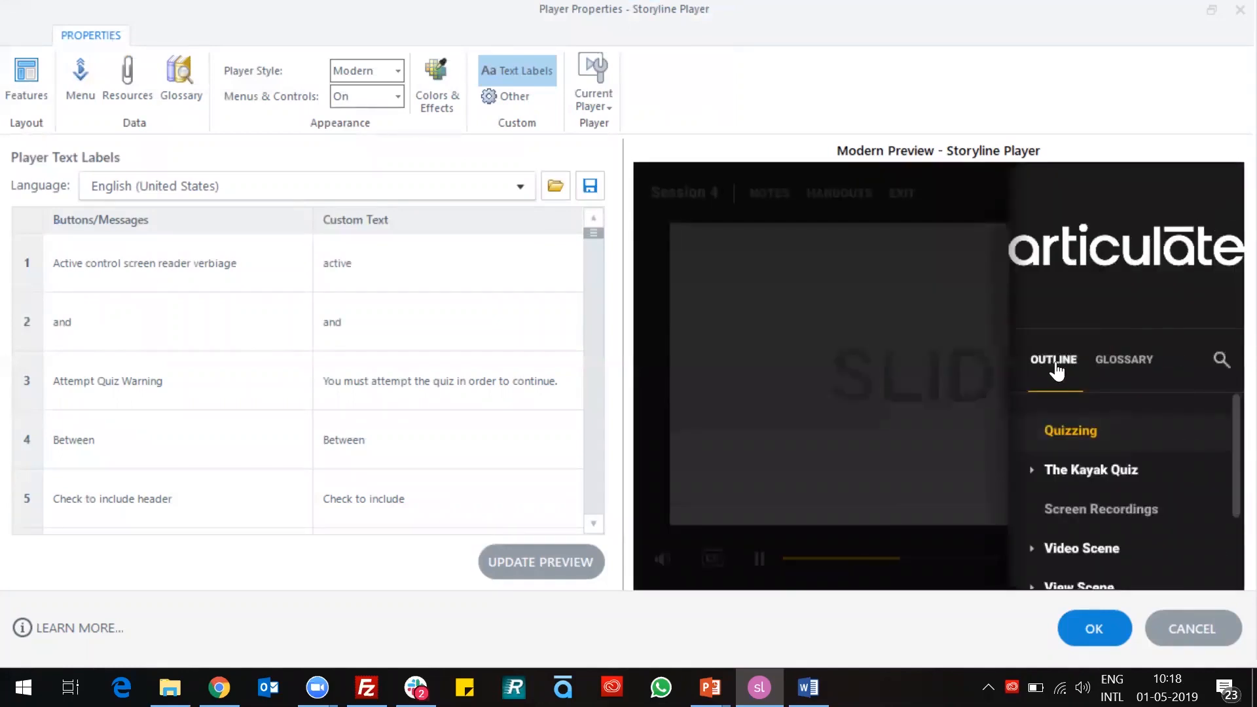
{"action": "left_click", "coordinate": [886, 407]}
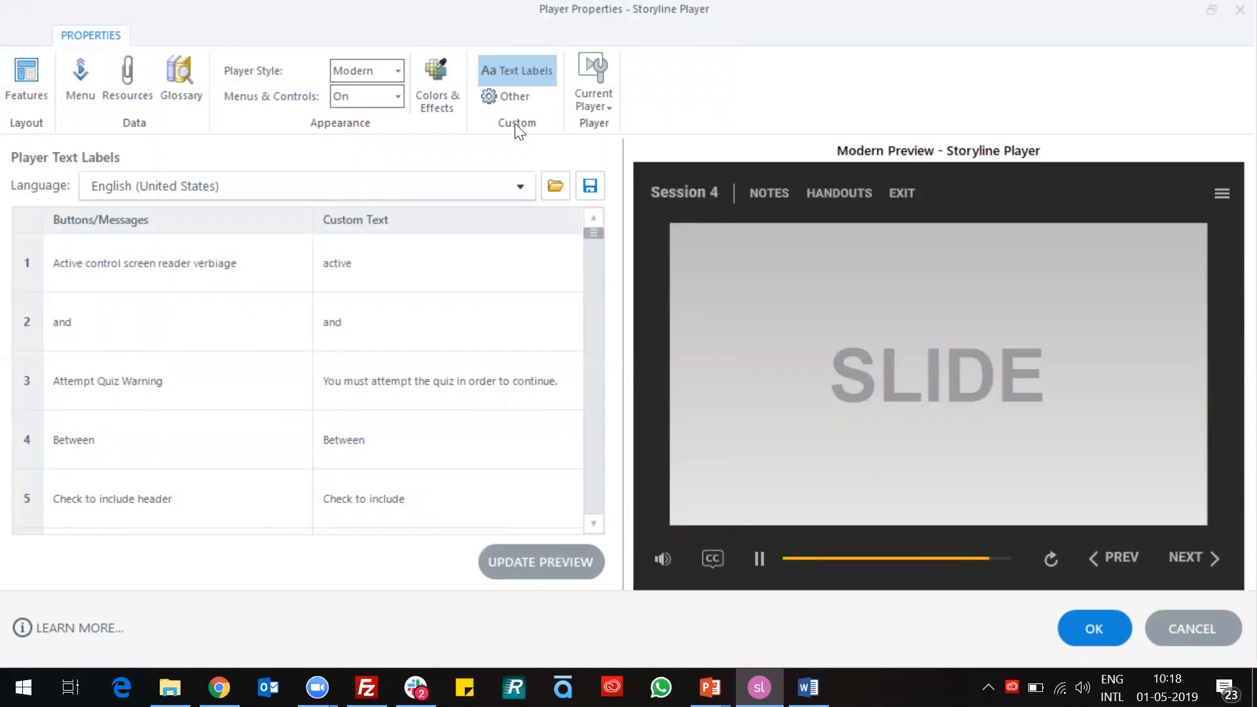
- Show the player's other settings and keep the restart behavior at Prompt to resume
{"action": "left_click", "coordinate": [504, 96]}
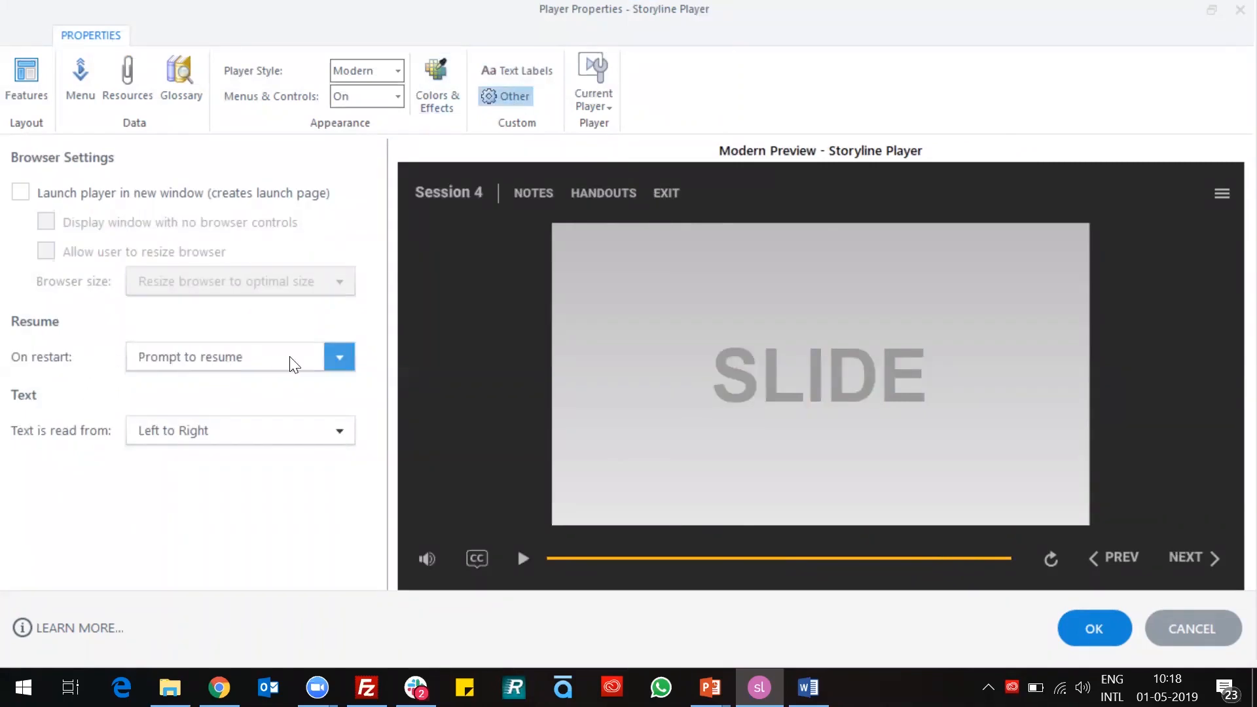
{"action": "left_click", "coordinate": [325, 362]}
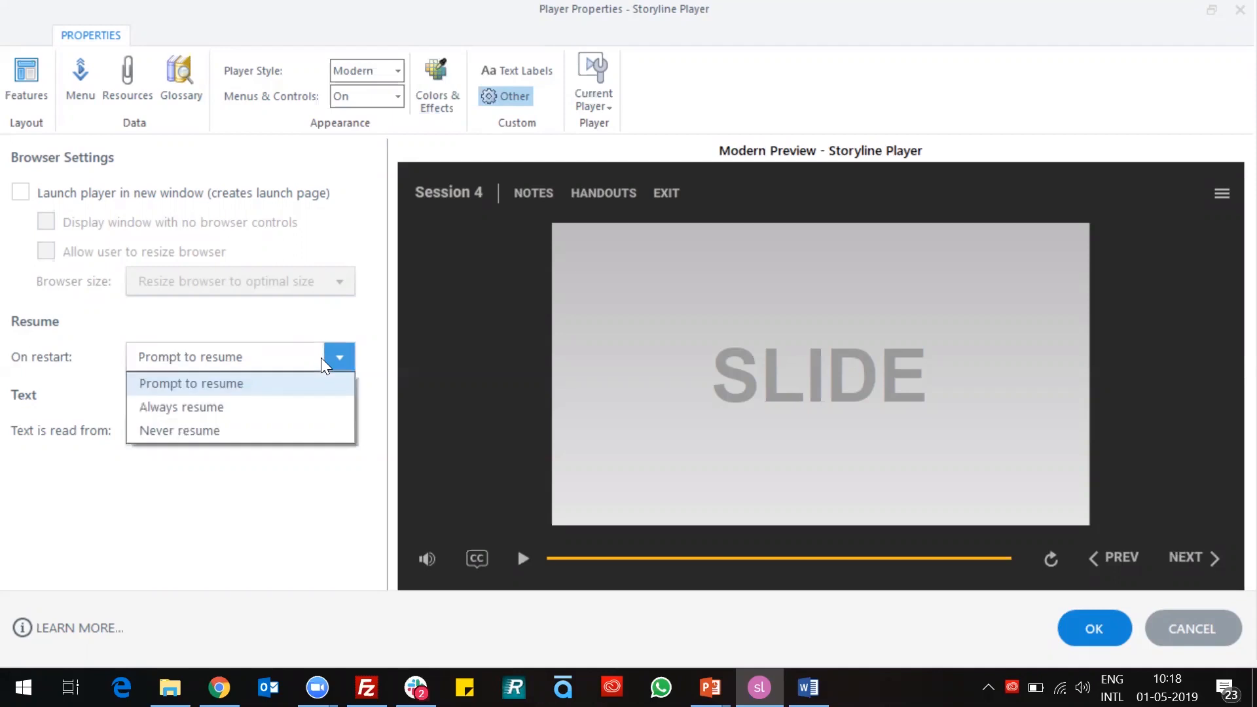
{"action": "left_click", "coordinate": [217, 383]}
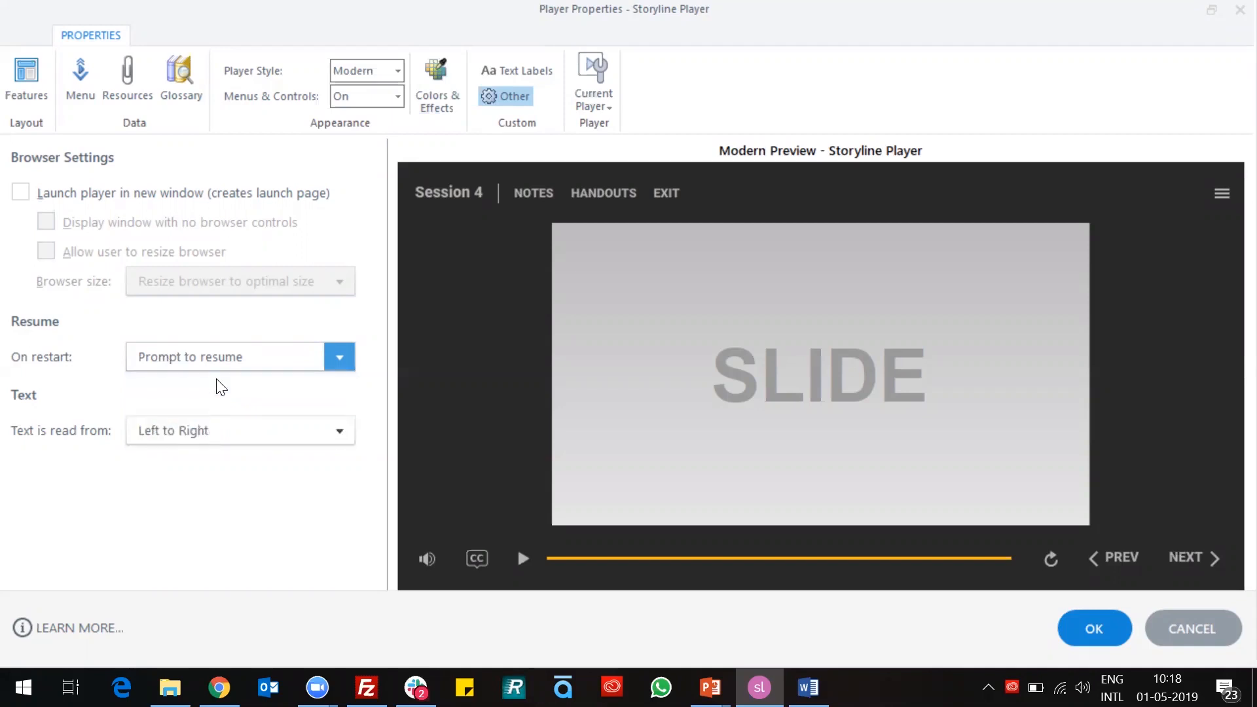
- Switch to Chrome and reload the Managing Remote Workers and Journal Entry courses to compare their resume prompts, and return to Storyline
{"action": "key", "text": "alt+Tab"}
{"action": "key", "text": "alt+Tab"}
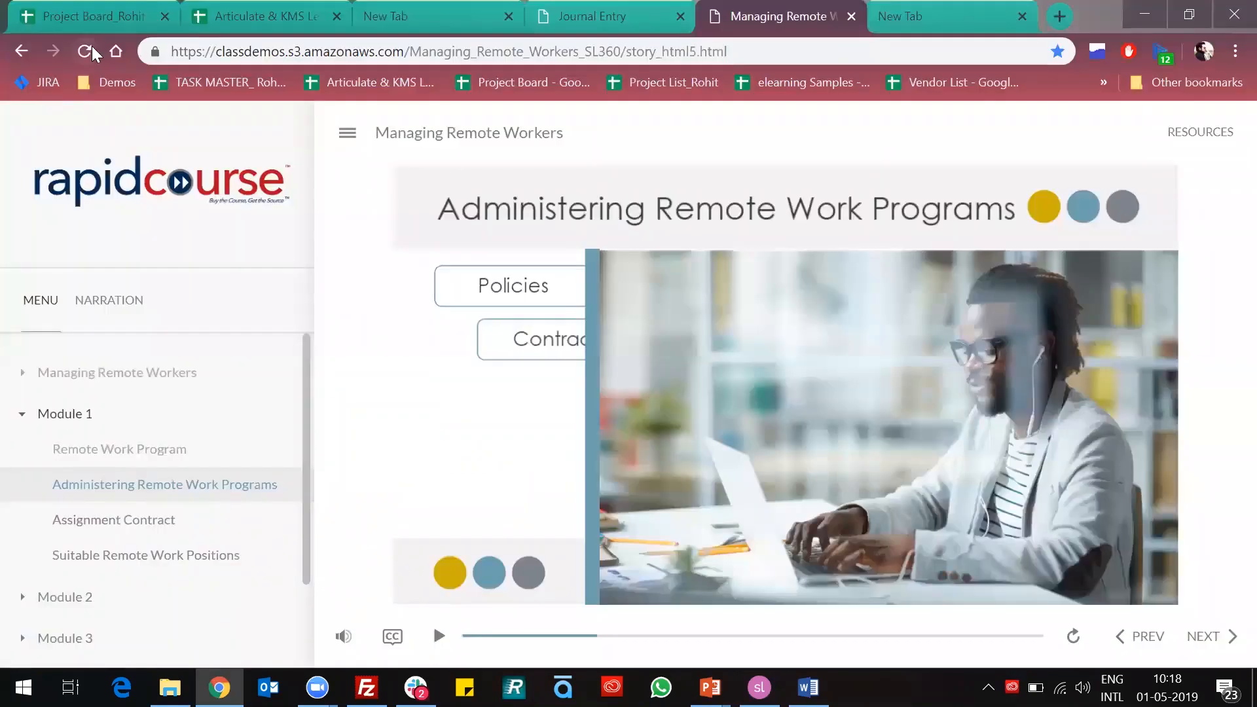
{"action": "left_click", "coordinate": [89, 48]}
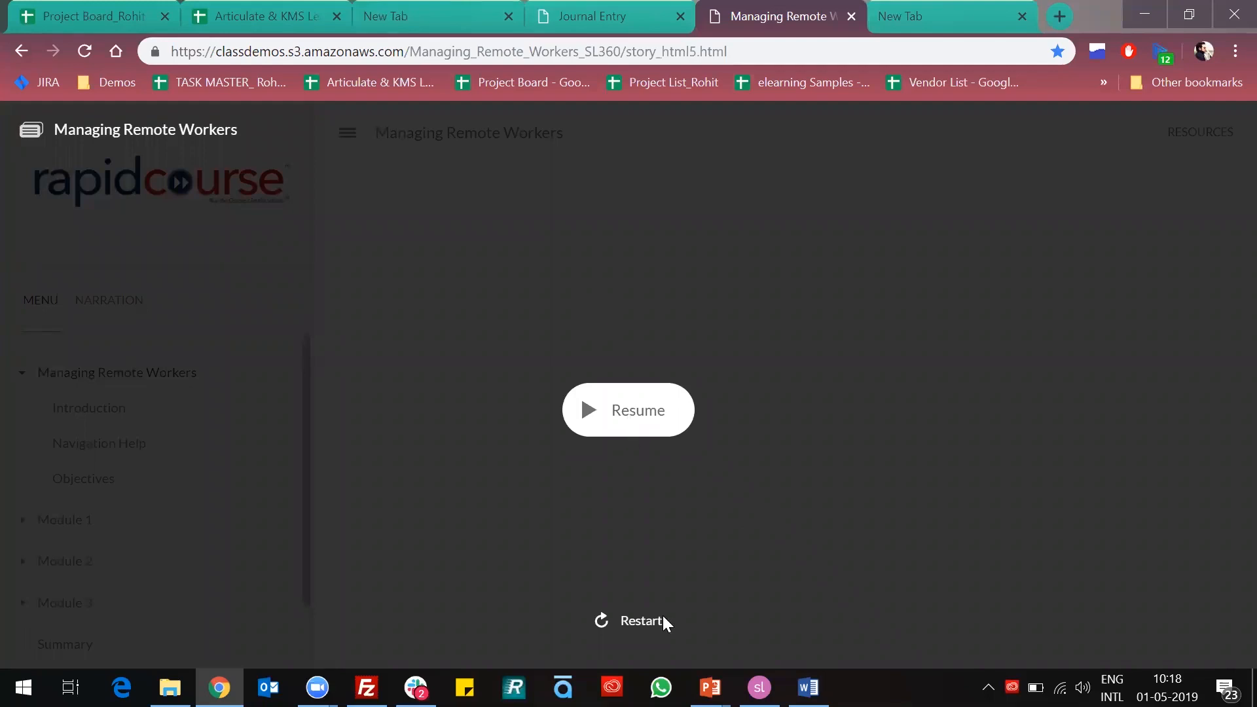
{"action": "left_click", "coordinate": [580, 17]}
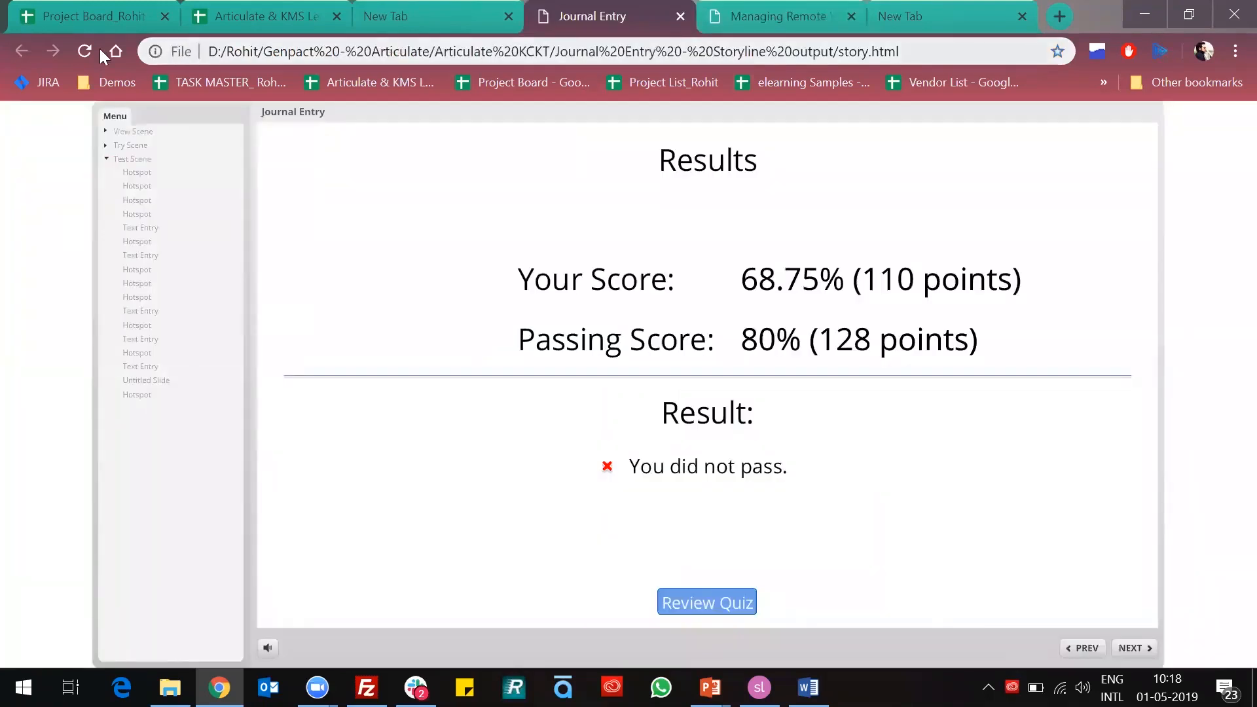
{"action": "left_click", "coordinate": [92, 47]}
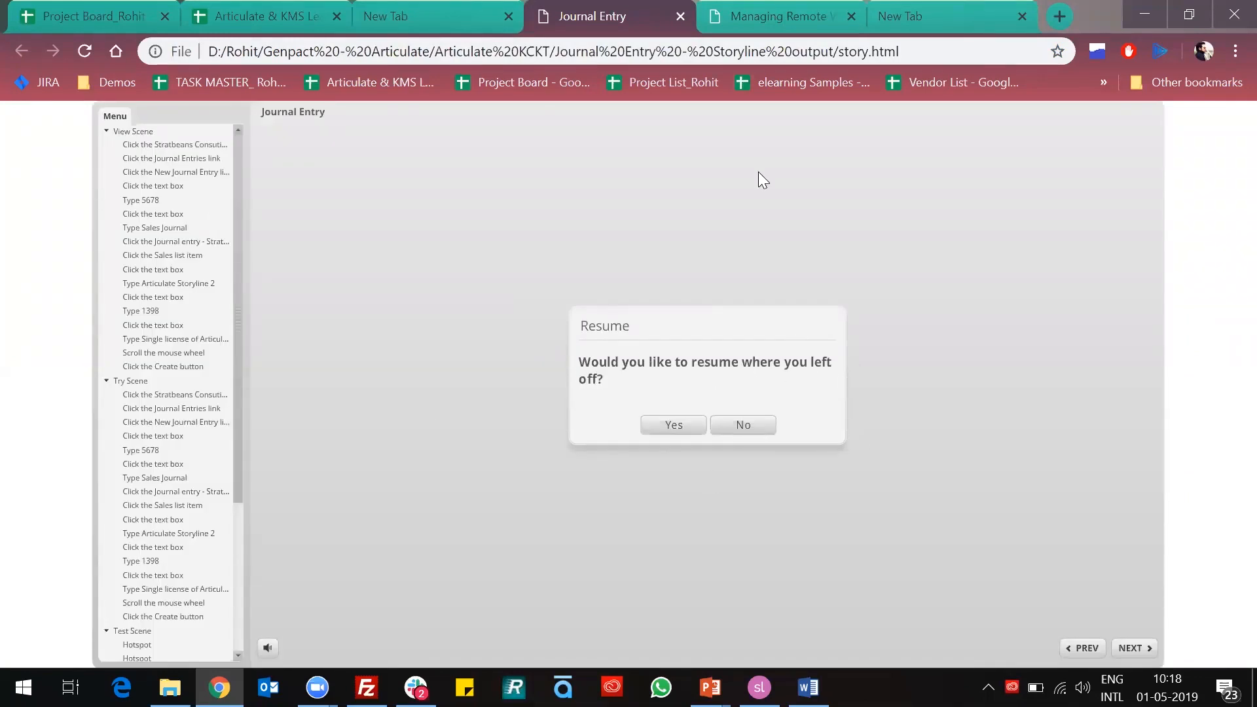
{"action": "left_click", "coordinate": [776, 16]}
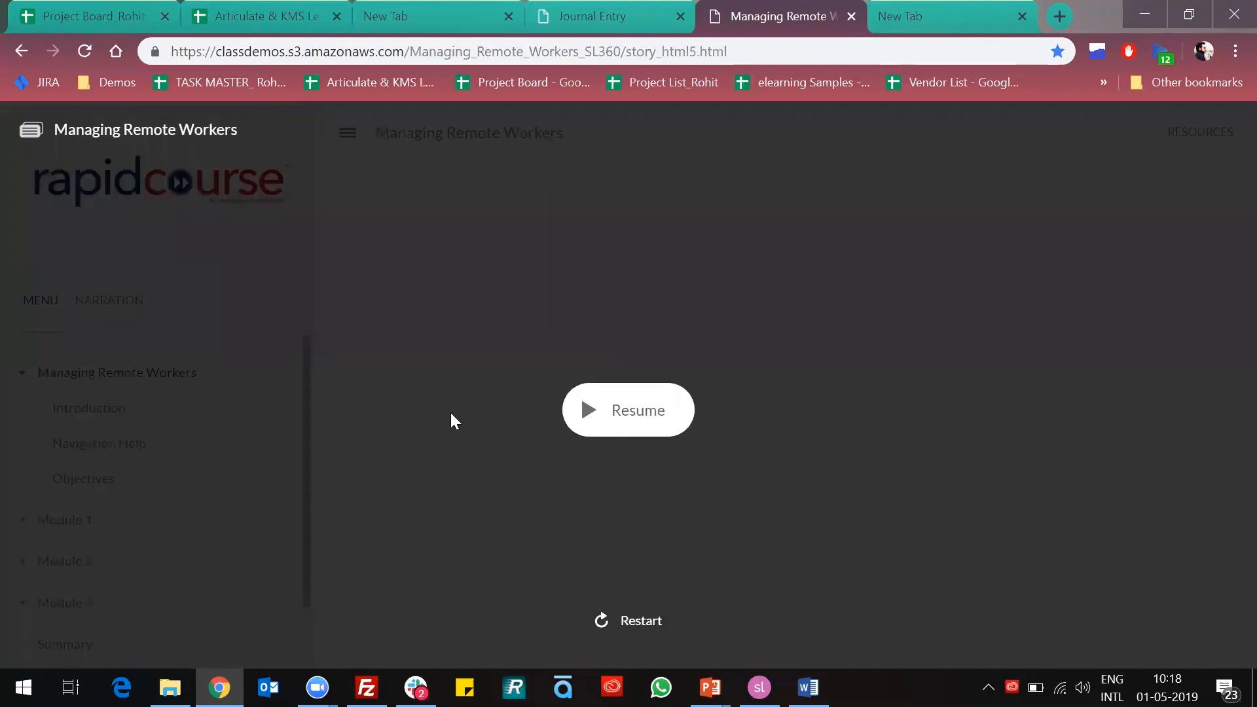
{"action": "key", "text": "alt+Tab"}
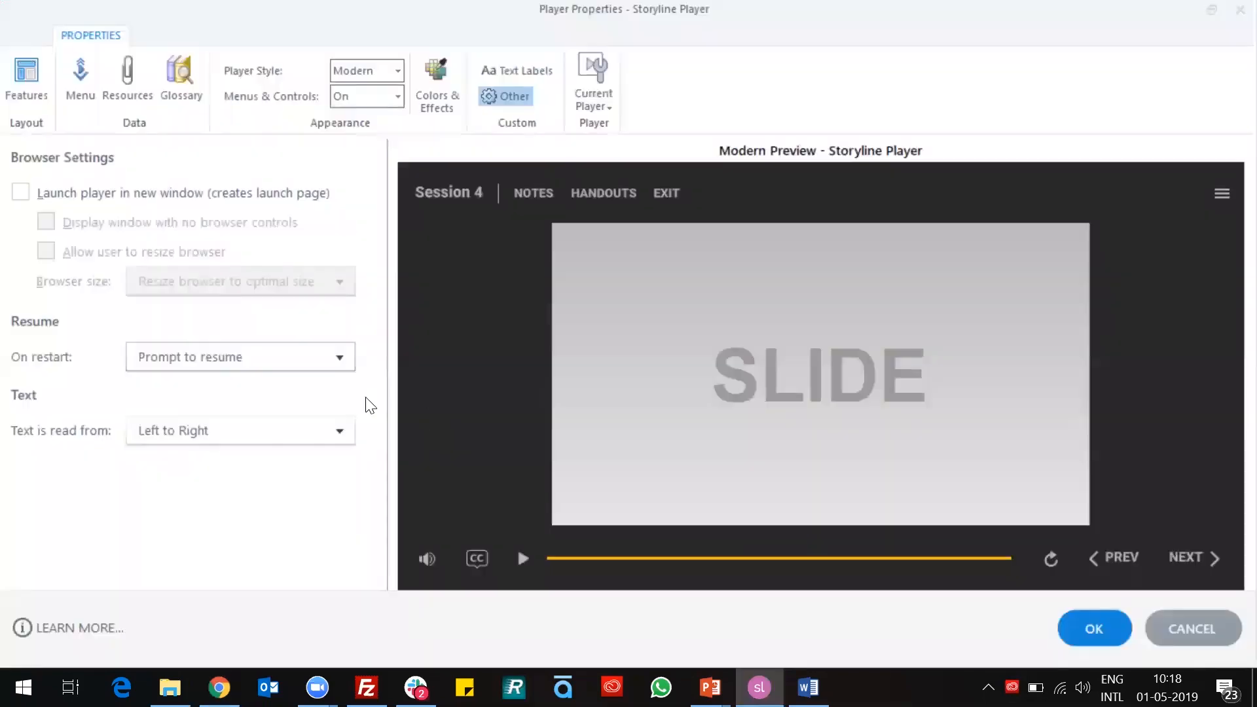
- Try Never resume as the restart behavior, and set it back to Prompt to resume
{"action": "left_click", "coordinate": [205, 365]}
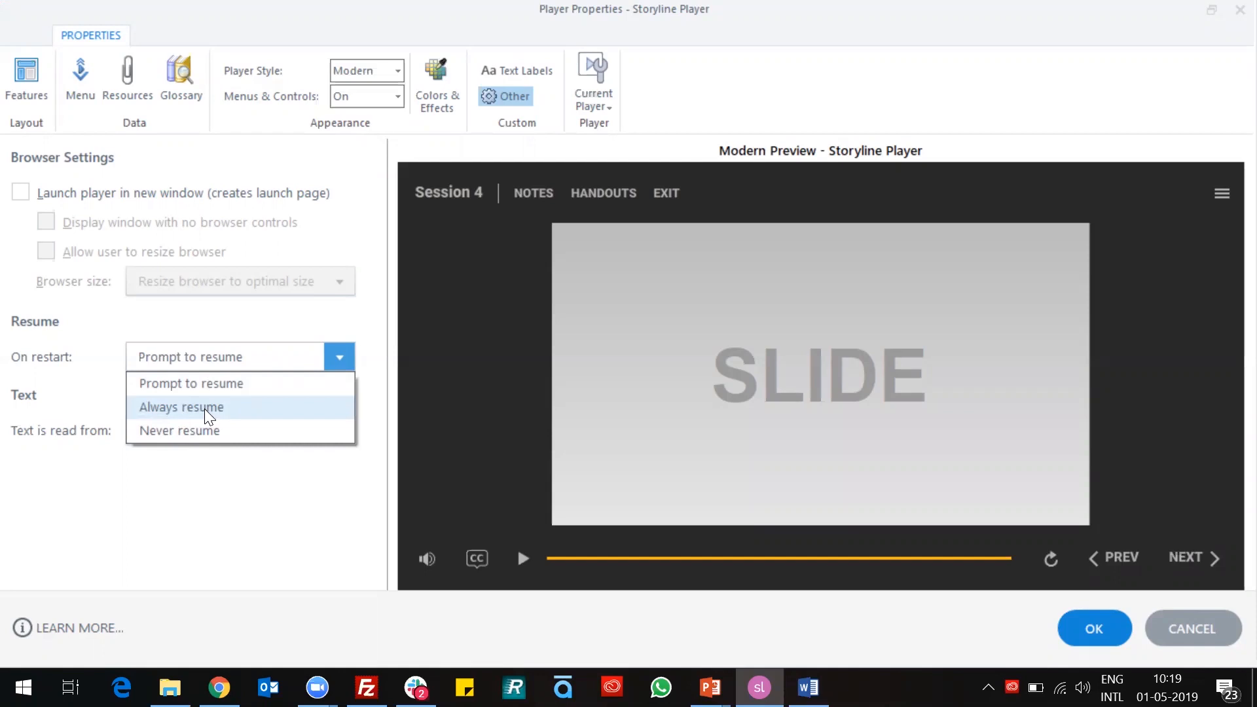
{"action": "left_click", "coordinate": [190, 444]}
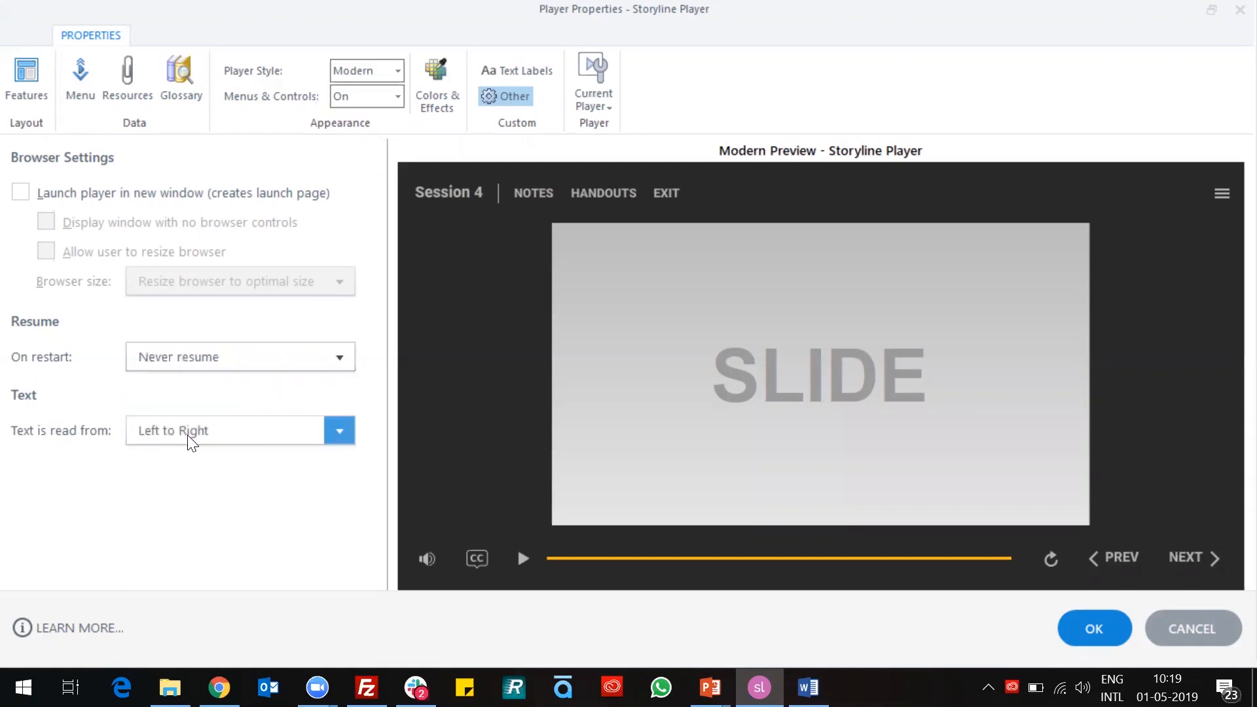
{"action": "left_click", "coordinate": [169, 356]}
{"action": "left_click", "coordinate": [190, 384]}
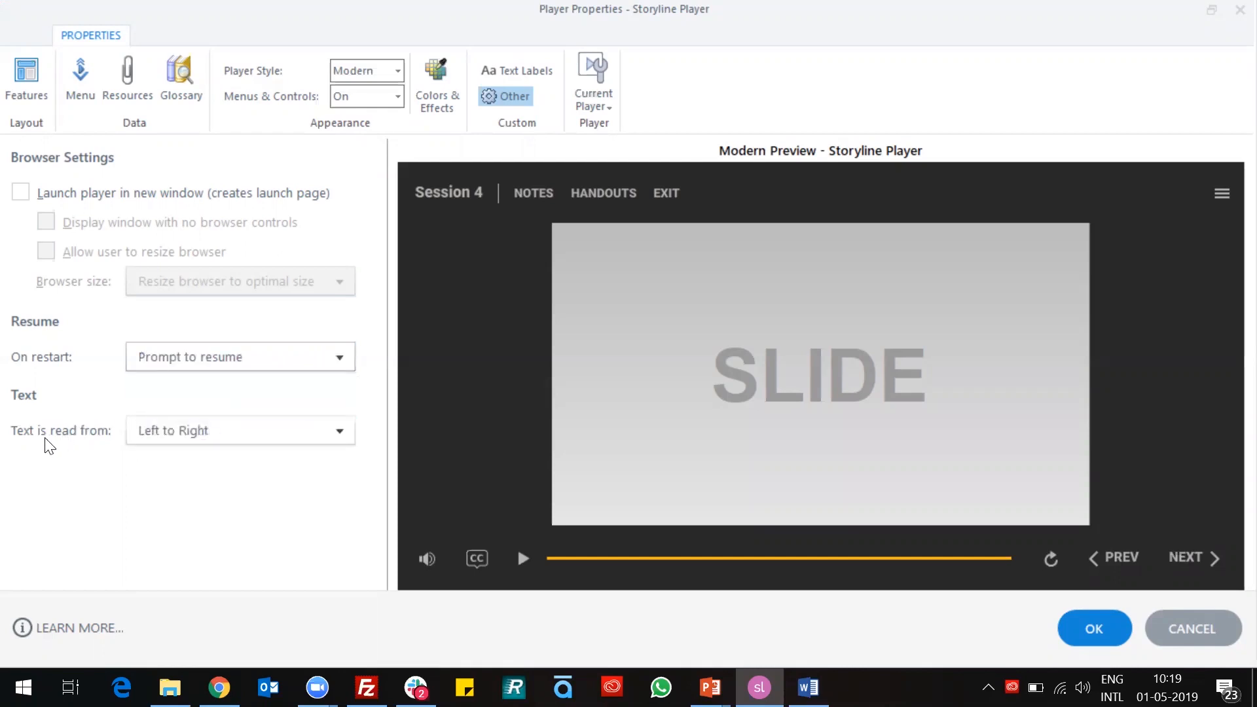
- Open the choices for the player's text reading direction
{"action": "left_click", "coordinate": [202, 432]}
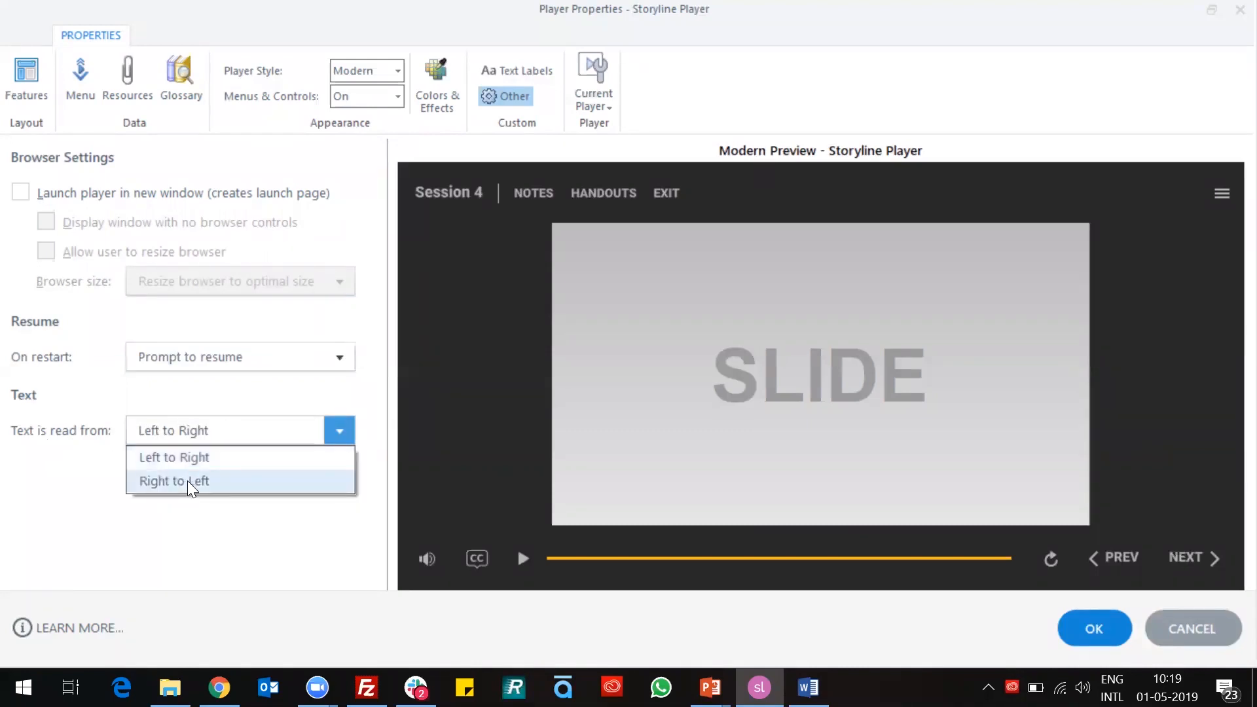